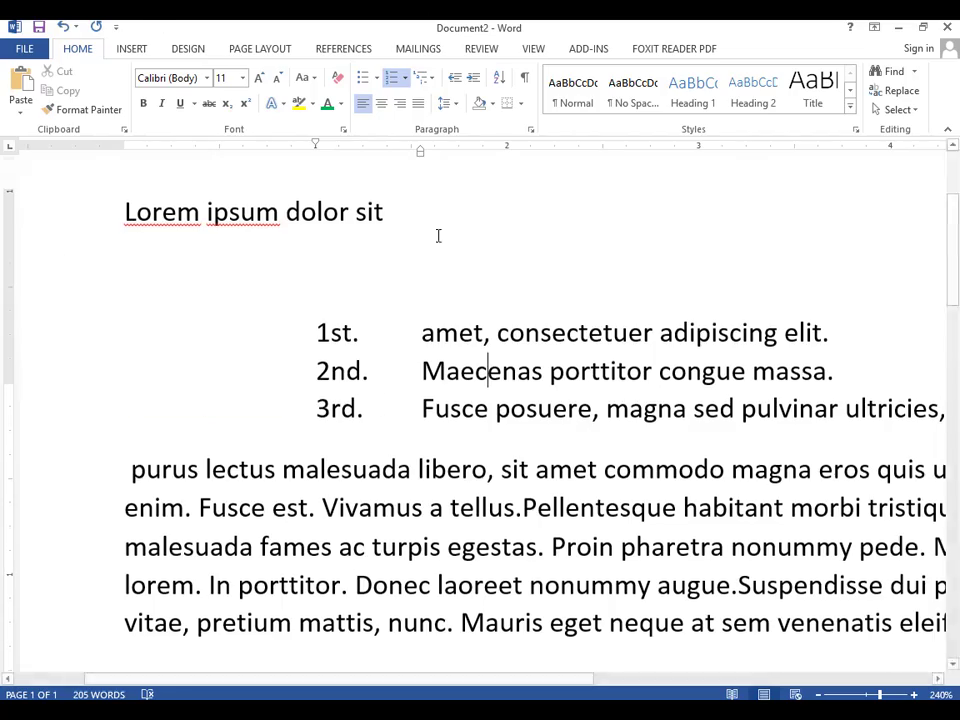
# Step: Apply centred, right and finally justified alignment to the line "Lorem ipsum dolor sit"
pyautogui.scroll(2, 437, 236)
pyautogui.moveTo(386, 402); pyautogui.dragTo(124, 400)
pyautogui.click(381, 104)
pyautogui.scroll(-9, 577, 316)
pyautogui.click(499, 311)
pyautogui.moveTo(577, 316); pyautogui.dragTo(403, 310)
pyautogui.click(400, 104)
pyautogui.click(419, 105)
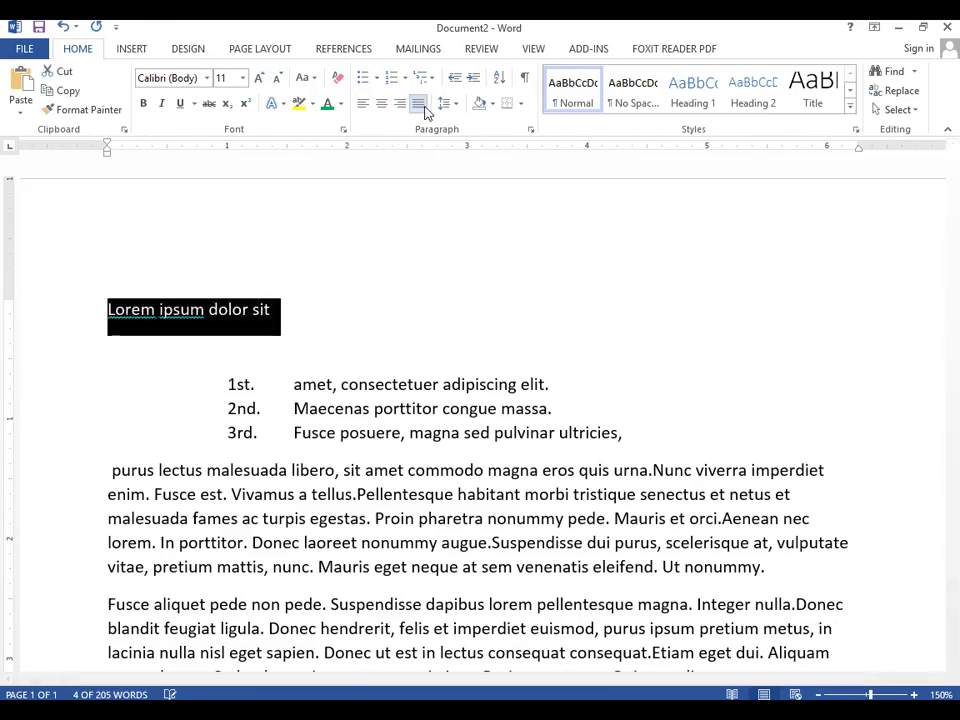
# Step: Justify the body paragraph beginning "purus lectus malesuada libero"
pyautogui.scroll(-1, 520, 420)
pyautogui.moveTo(109, 410); pyautogui.dragTo(766, 508)
pyautogui.click(419, 105)
pyautogui.click(604, 508)
pyautogui.press('Delete')
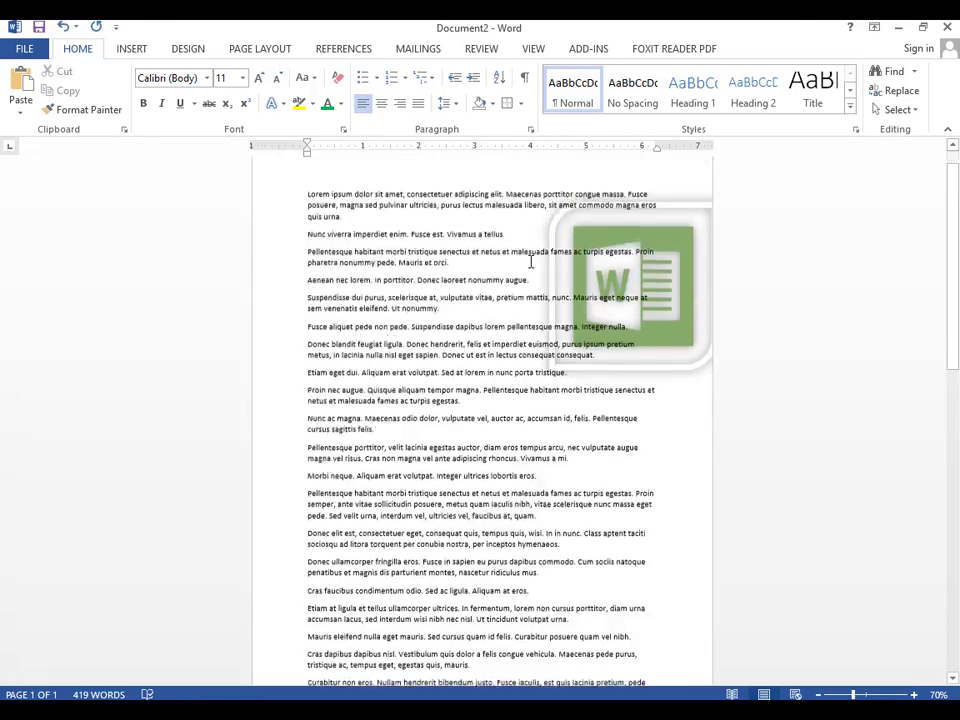
# Step: Wrap the body text around the Word logo picture and move it left, below the "Nunc viverra" paragraph
pyautogui.scroll(3, 531, 262)
pyautogui.click(868, 285)
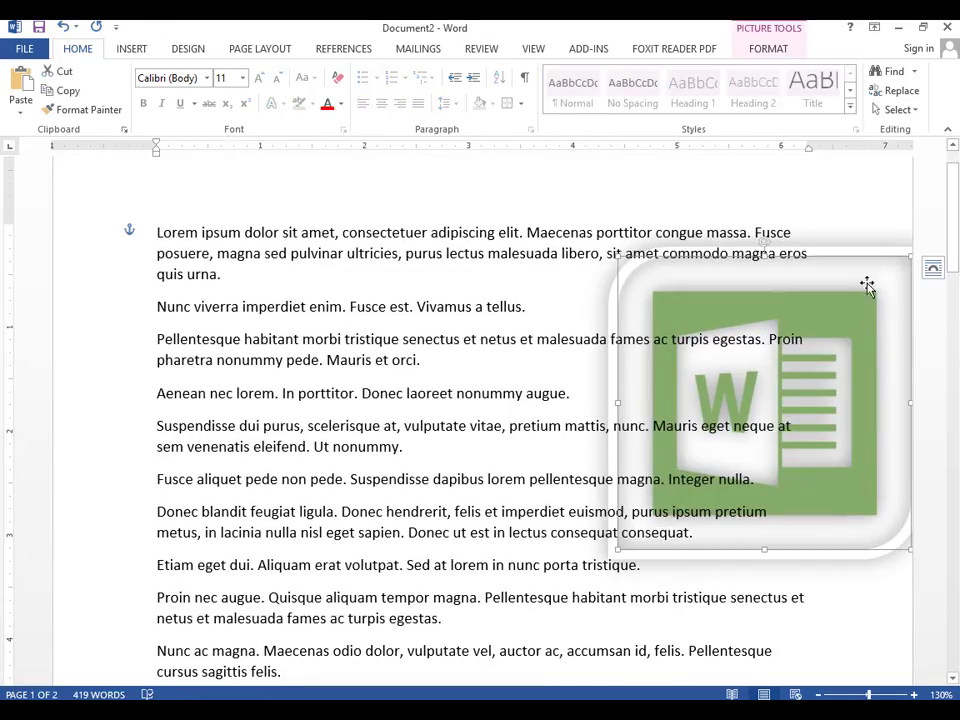
pyautogui.click(768, 49)
pyautogui.click(655, 92)
pyautogui.click(686, 195)
pyautogui.scroll(-5, 600, 290)
pyautogui.moveTo(598, 279); pyautogui.dragTo(436, 308)
pyautogui.click(456, 441)
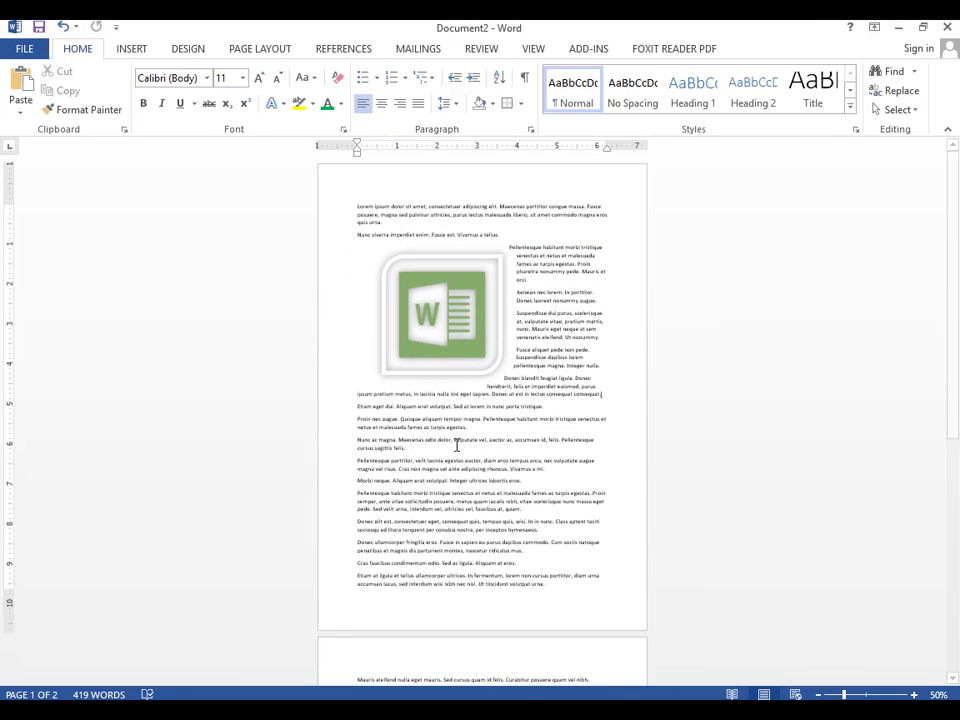
# Step: Draw a rectangle below the last paragraph on page 2 and change its shape outline
pyautogui.click(131, 48)
pyautogui.scroll(-3, 389, 580)
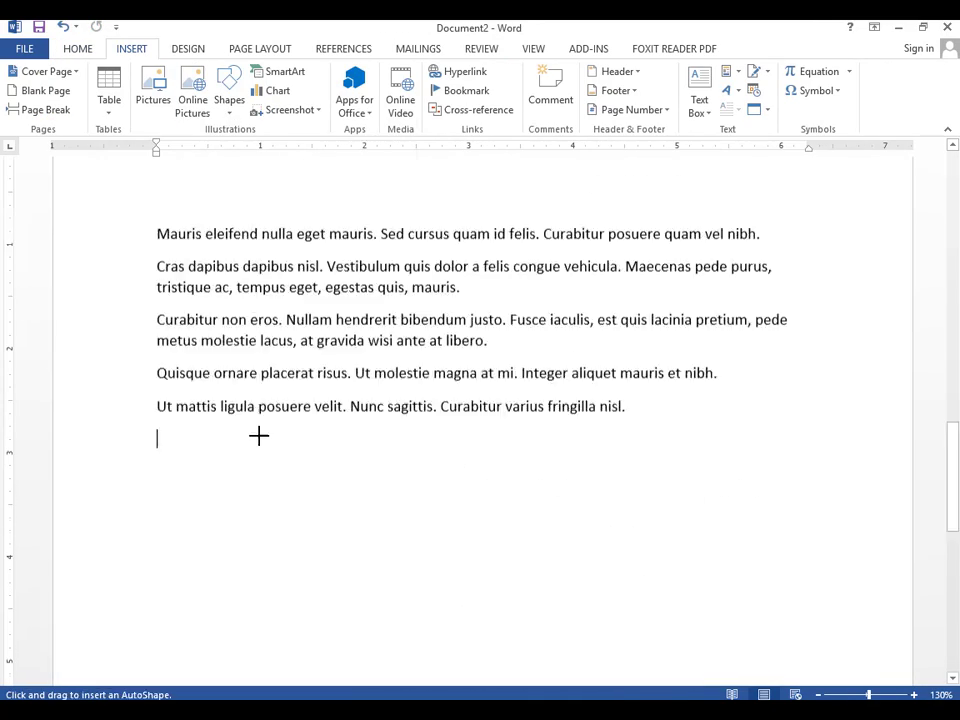
pyautogui.moveTo(214, 415); pyautogui.dragTo(766, 603)
pyautogui.click(304, 89)
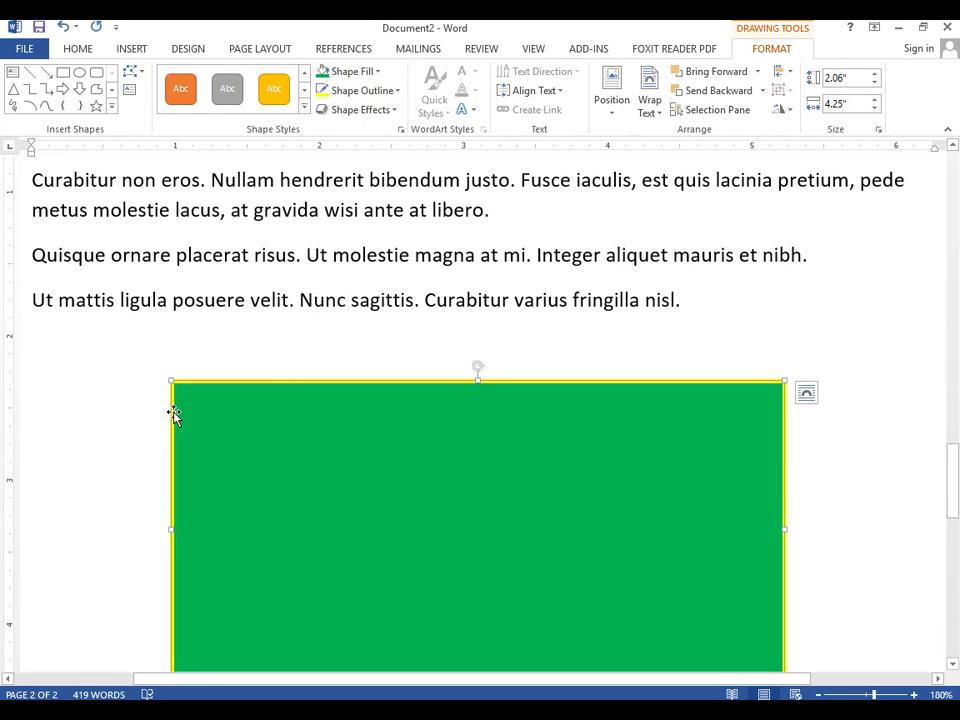
pyautogui.click(396, 90)
pyautogui.click(411, 251)
# Step: Add a red circle in the middle of the green rectangle and group the two shapes
pyautogui.click(79, 72)
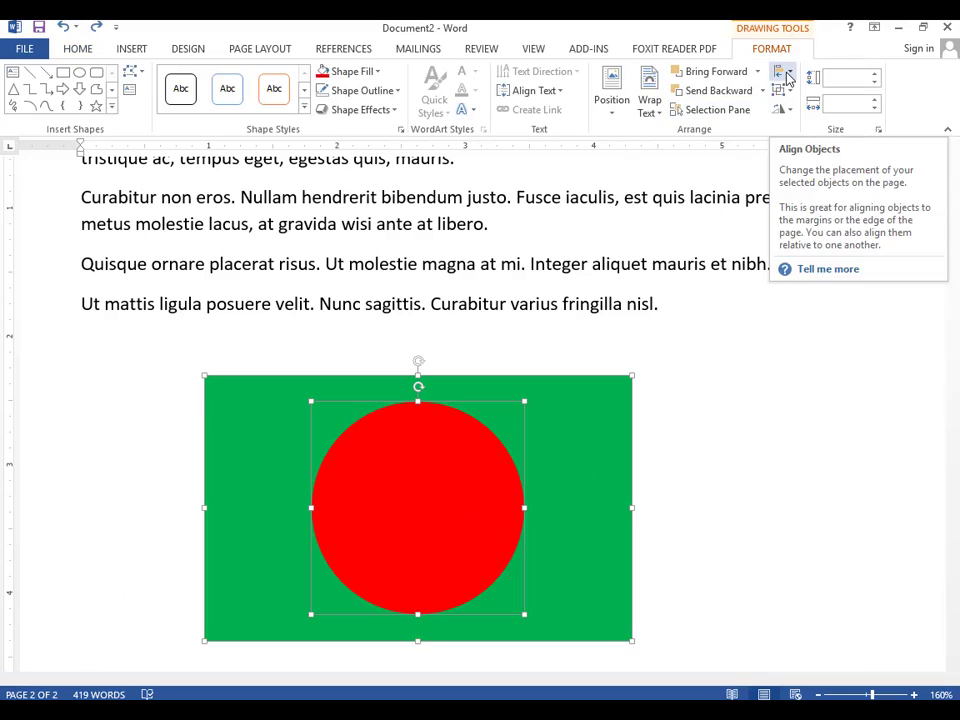
pyautogui.click(696, 114)
pyautogui.hotkey('ctrl', 'g')
pyautogui.click(667, 424)
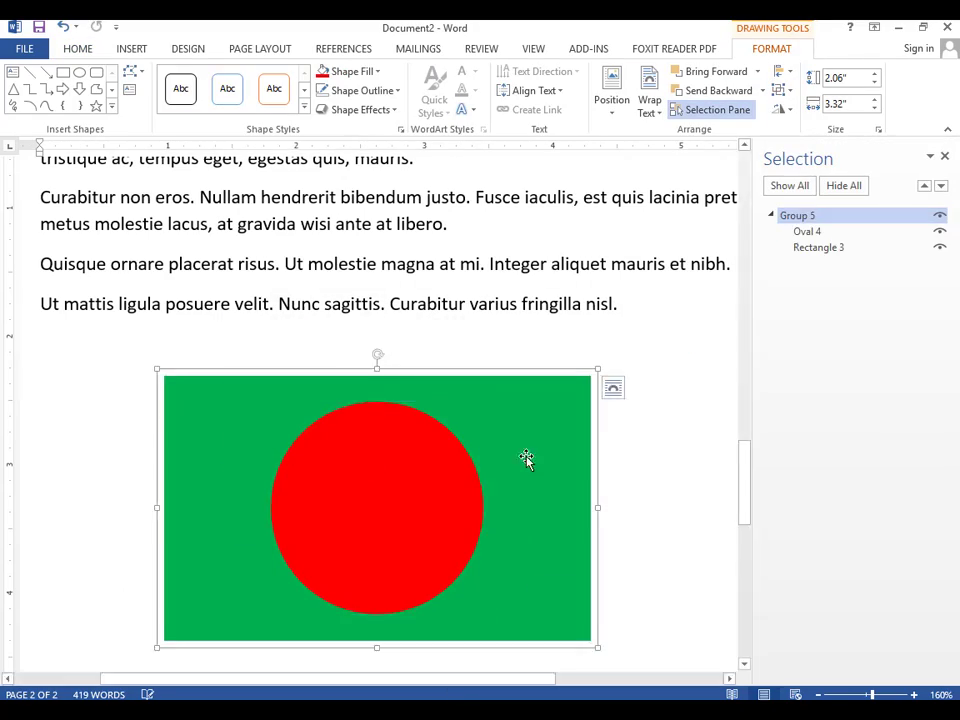
# Step: Wrap text around the grouped flag and place it near the right margin in the lower part of page 1
pyautogui.click(649, 100)
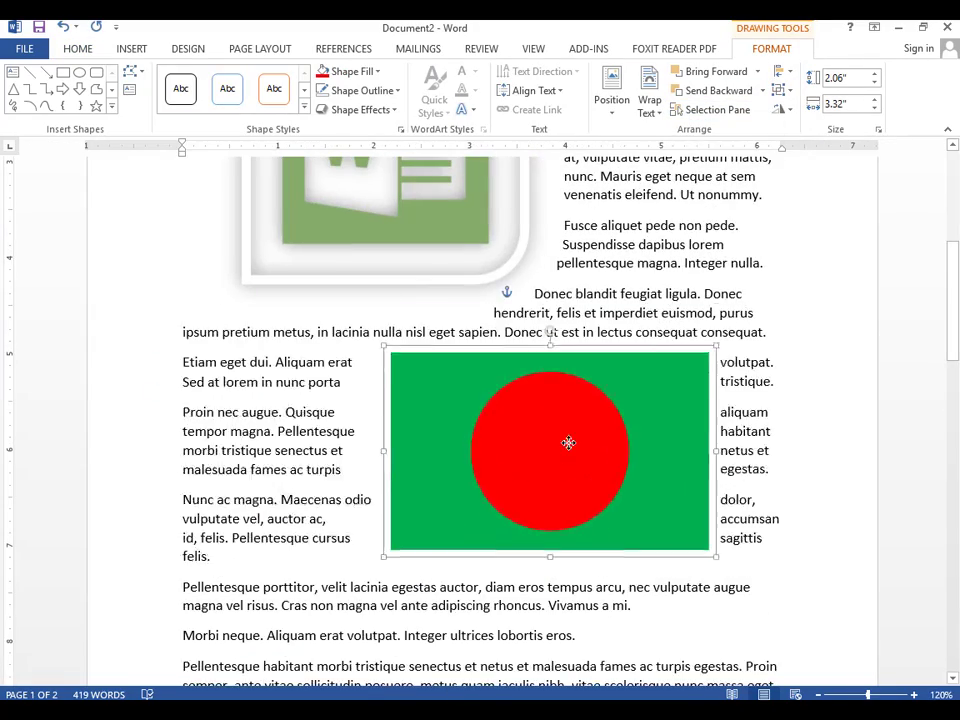
pyautogui.moveTo(568, 439); pyautogui.dragTo(692, 469)
# Step: Insert a Picture Organization Chart SmartArt from the Hierarchy category on page 2 and enter "ms" in its top box
pyautogui.scroll(-5, 692, 469)
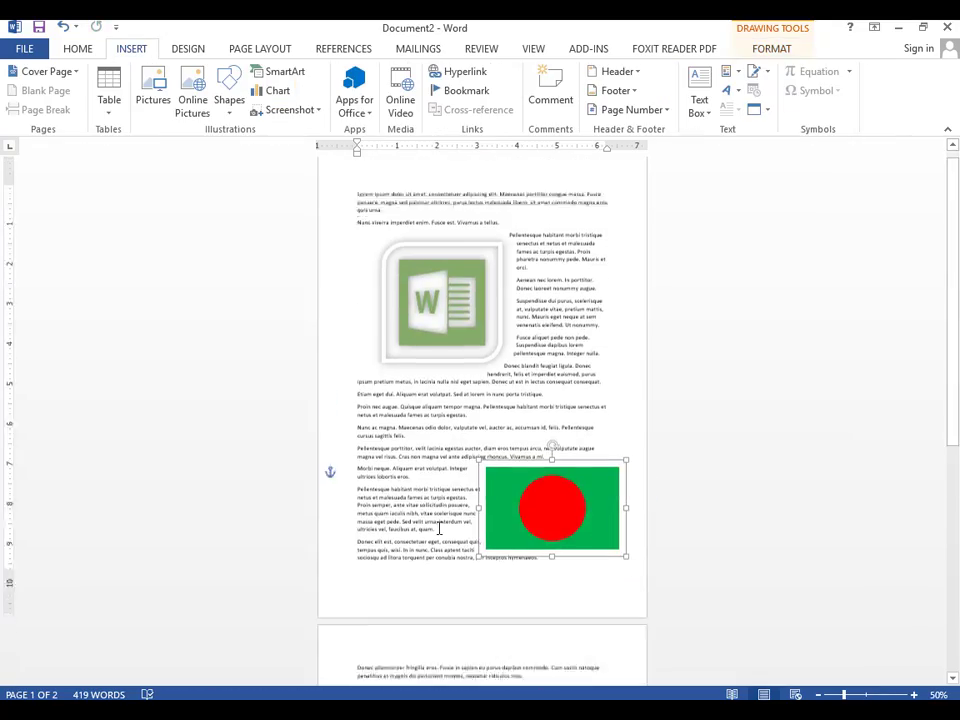
pyautogui.click(285, 71)
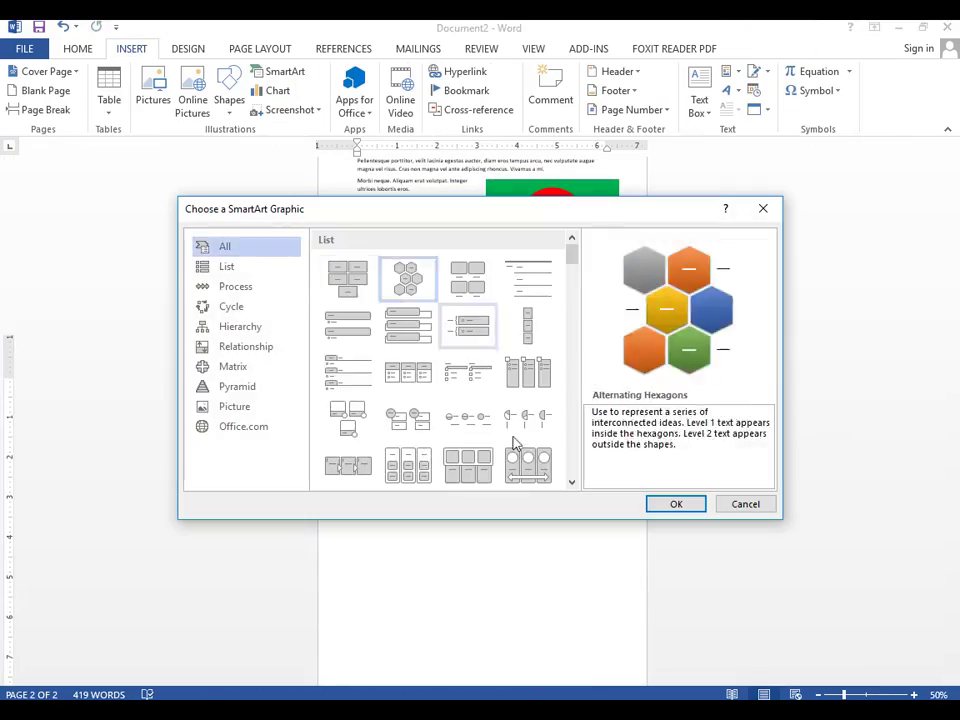
pyautogui.click(210, 266)
pyautogui.click(236, 326)
pyautogui.doubleClick(407, 398)
pyautogui.scroll(7, 407, 398)
pyautogui.click(499, 276)
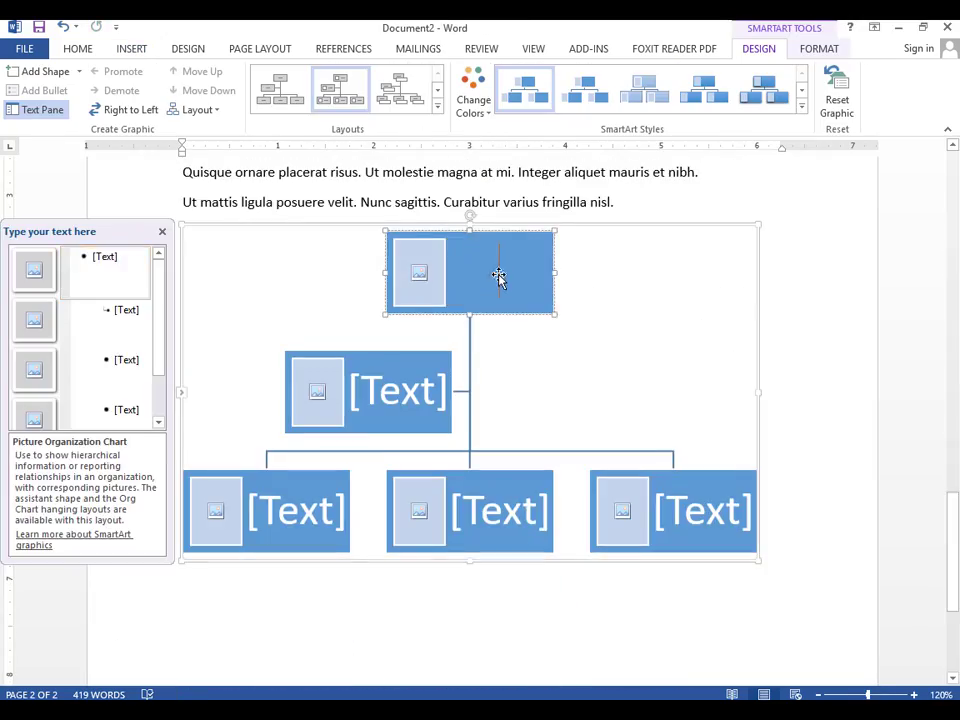
pyautogui.write('ms')
# Step: Move the organization chart to follow the "Curabitur non eros" paragraph and reduce its size
pyautogui.click(298, 510)
pyautogui.scroll(10, 339, 315)
pyautogui.scroll(-9, 639, 409)
pyautogui.moveTo(640, 320); pyautogui.dragTo(487, 238)
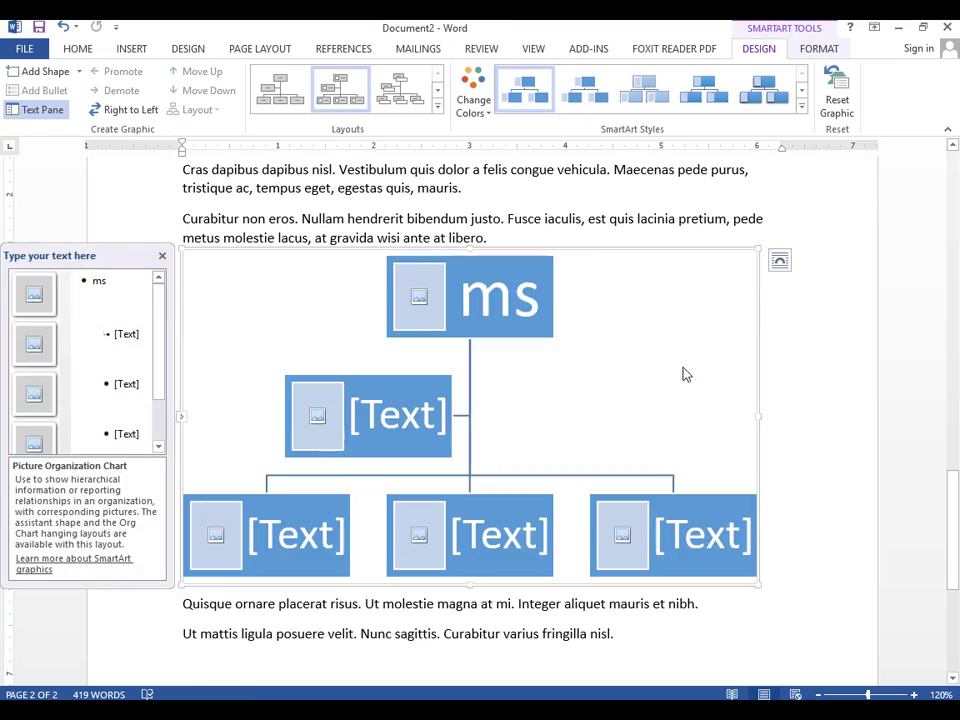
pyautogui.moveTo(759, 582); pyautogui.dragTo(630, 541)
pyautogui.click(489, 238)
pyautogui.click(540, 290)
pyautogui.click(819, 49)
pyautogui.click(760, 51)
pyautogui.click(651, 259)
pyautogui.click(772, 487)
pyautogui.click(560, 253)
pyautogui.click(577, 524)
pyautogui.moveTo(441, 248); pyautogui.dragTo(551, 306)
pyautogui.scroll(-4, 561, 281)
pyautogui.click(279, 168)
pyautogui.scroll(3, 561, 281)
pyautogui.moveTo(712, 224); pyautogui.dragTo(602, 463)
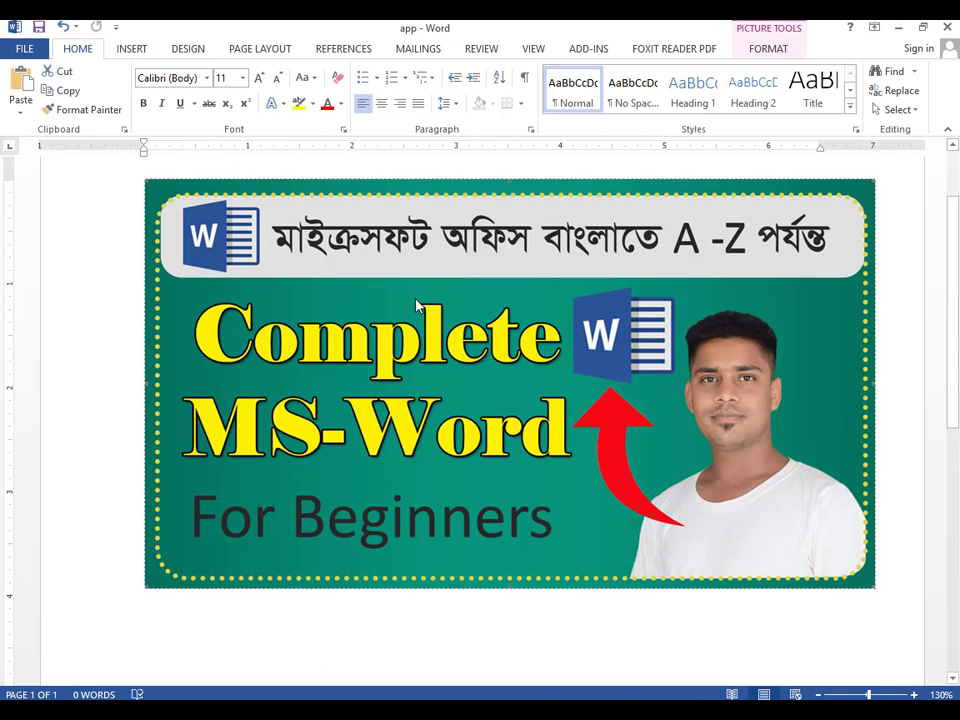
# Step: Create a new blank document
pyautogui.click(20, 50)
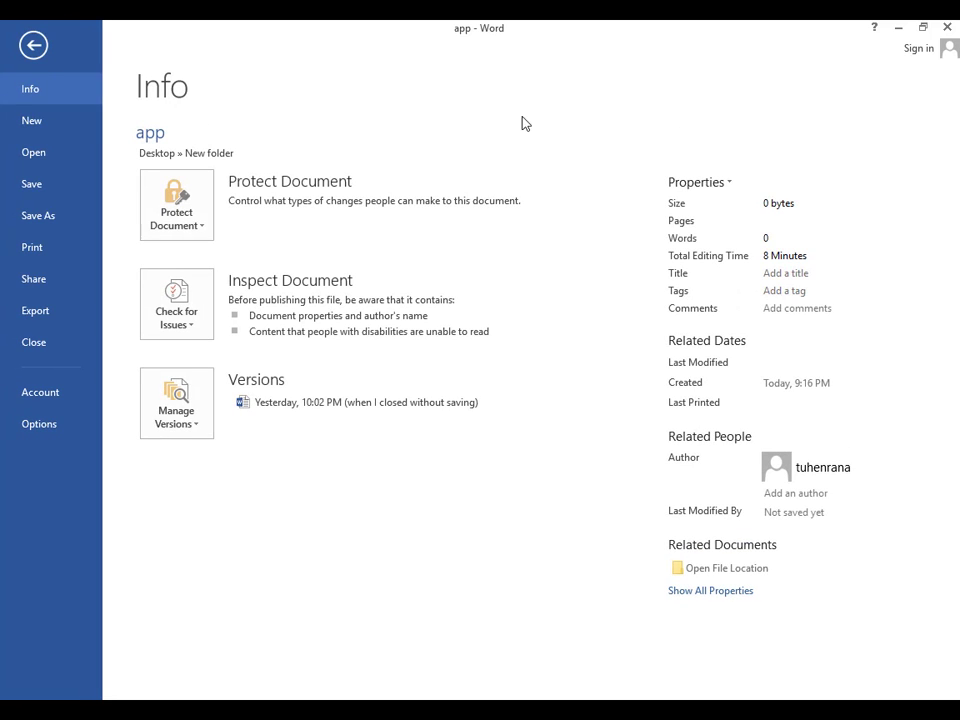
pyautogui.click(32, 121)
pyautogui.click(268, 261)
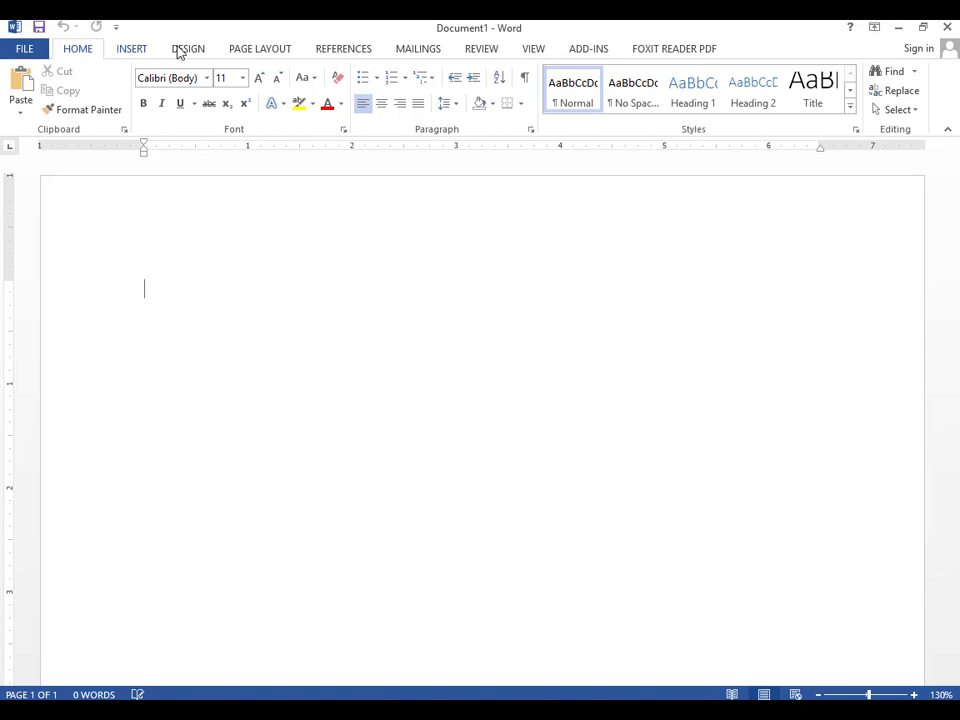
# Step: Try right and centred alignment on the empty first line and return it to left alignment
pyautogui.click(598, 51)
pyautogui.click(497, 50)
pyautogui.click(80, 48)
pyautogui.click(399, 104)
pyautogui.click(381, 104)
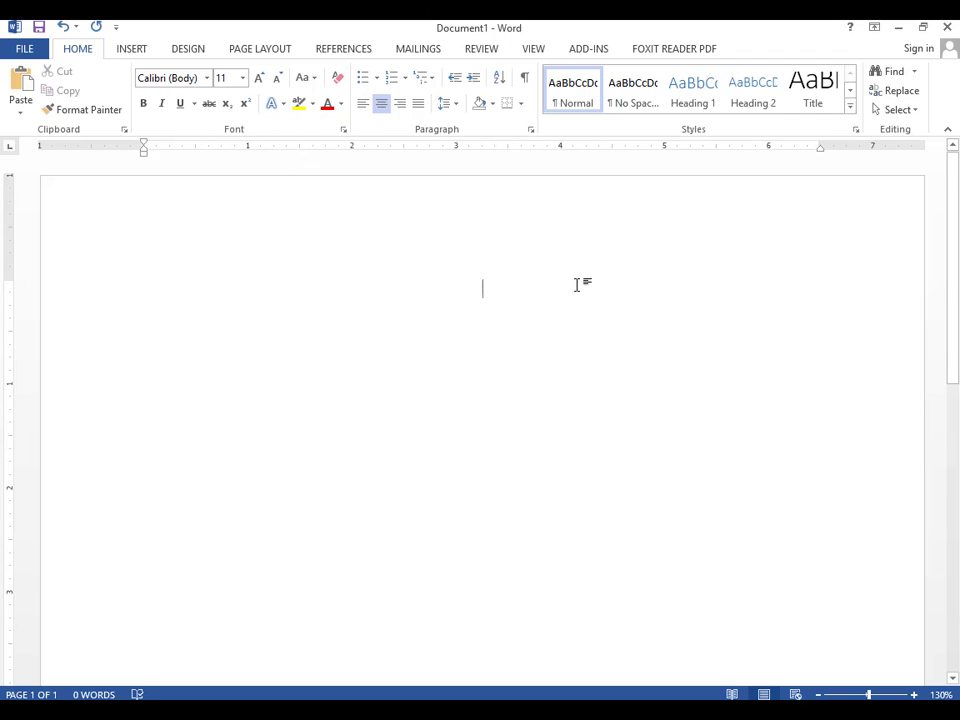
pyautogui.click(364, 104)
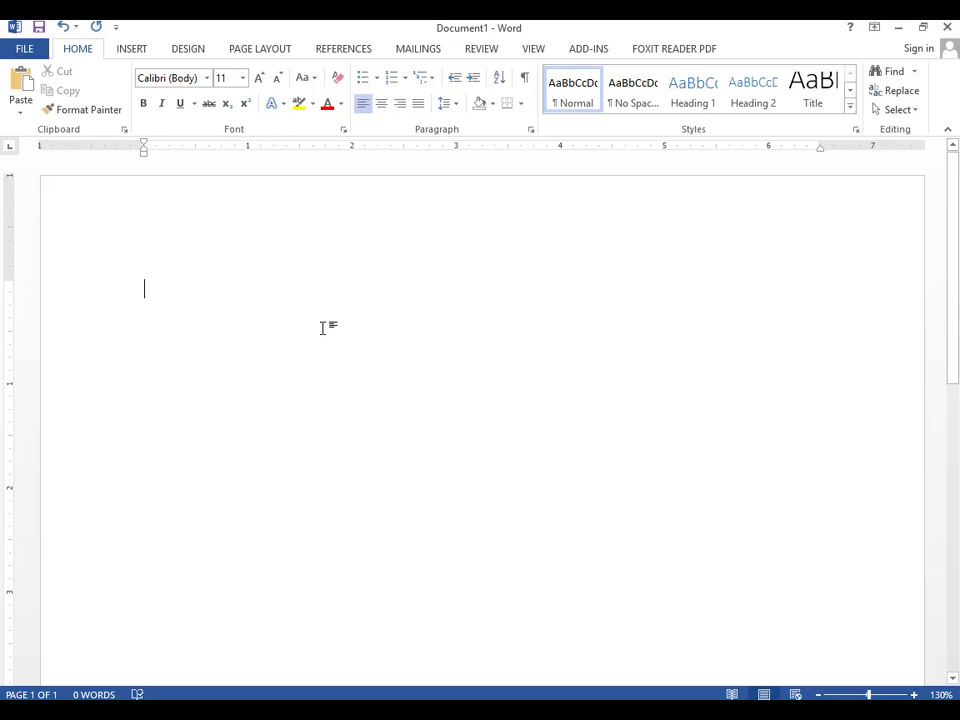
# Step: Generate twelve paragraphs of placeholder text with =lorem(12)
pyautogui.write('=lorem(12')
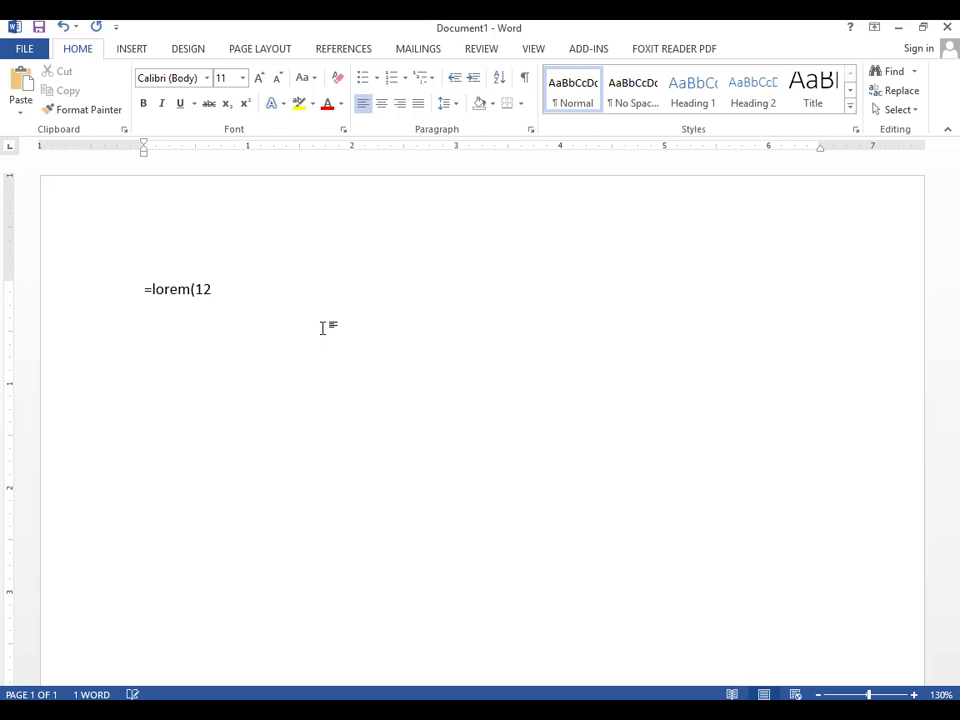
pyautogui.write(')')
pyautogui.press('Return')
pyautogui.scroll(3, 326, 326)
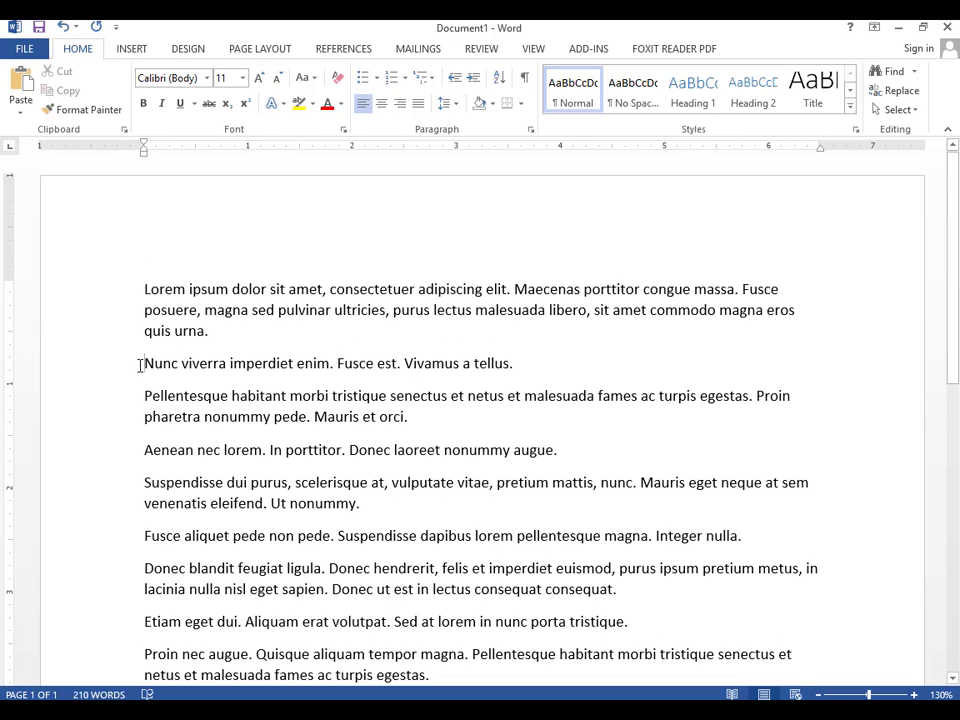
# Step: Remove the paragraph breaks before "Nunc viverra", "Aenean nec", "Fusce aliquet" and "Suspendisse dui" to merge those paragraphs with the preceding ones
pyautogui.press('BackSpace')
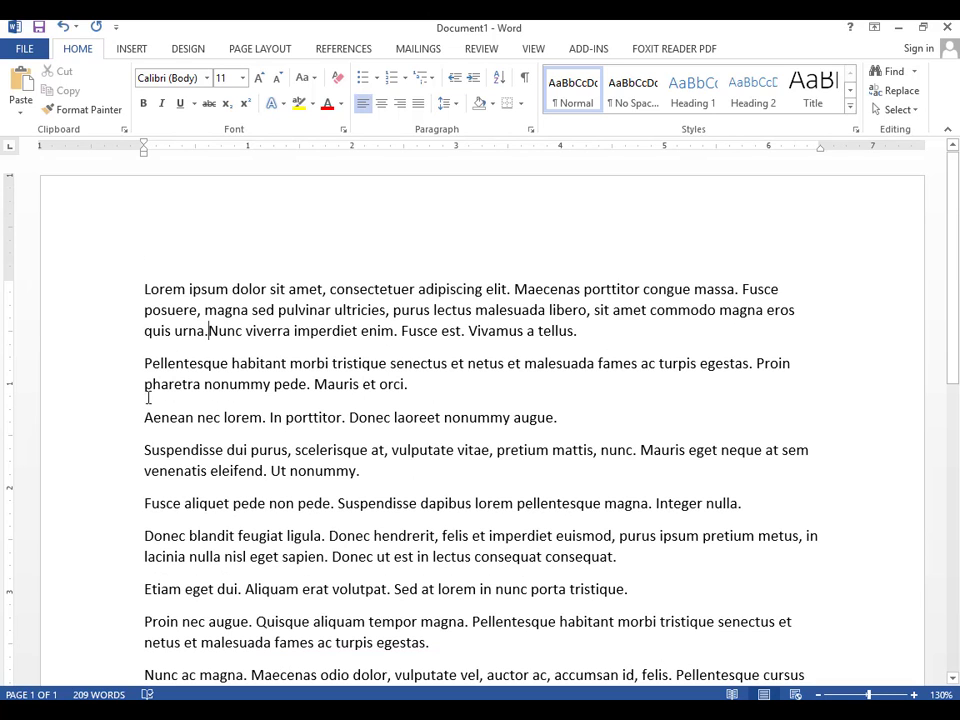
pyautogui.click(146, 417)
pyautogui.press('BackSpace')
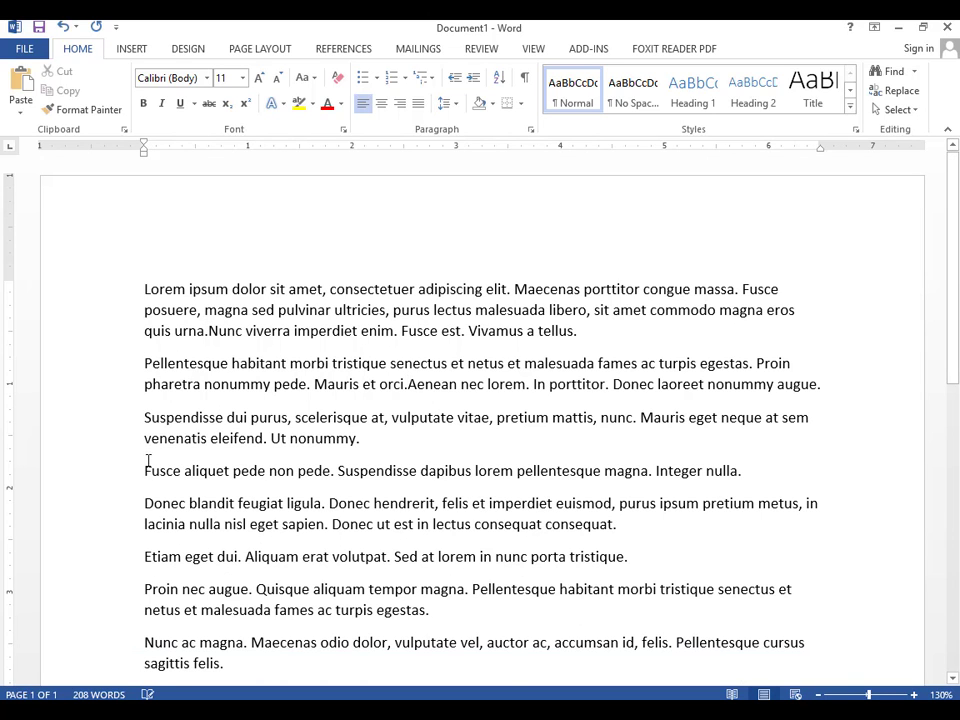
pyautogui.click(144, 470)
pyautogui.press('BackSpace')
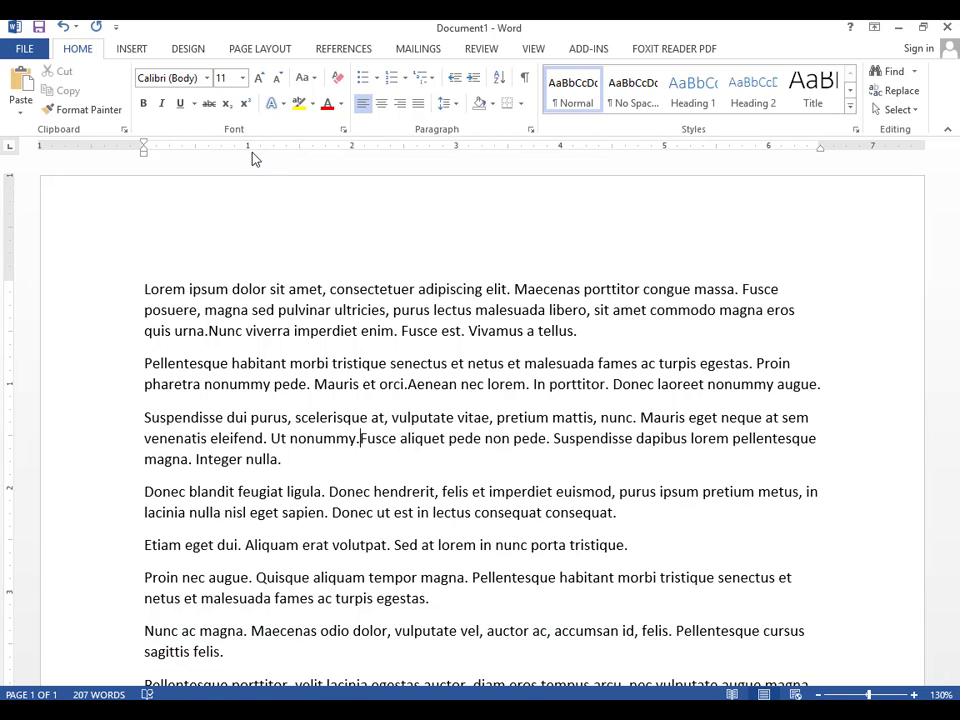
pyautogui.moveTo(957, 318); pyautogui.dragTo(957, 355)
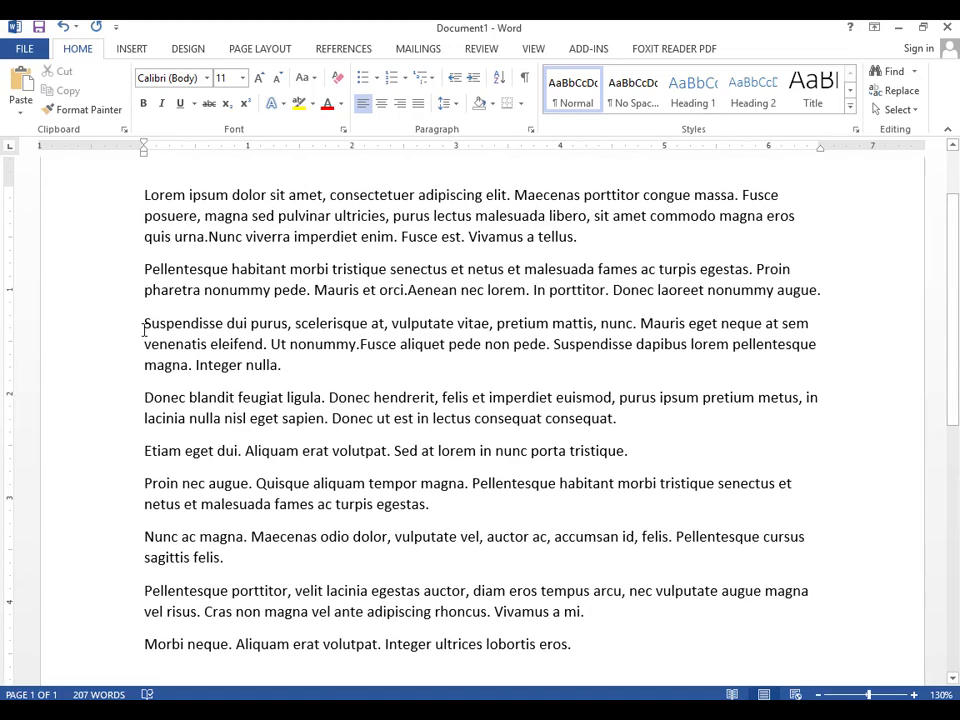
pyautogui.press('BackSpace')
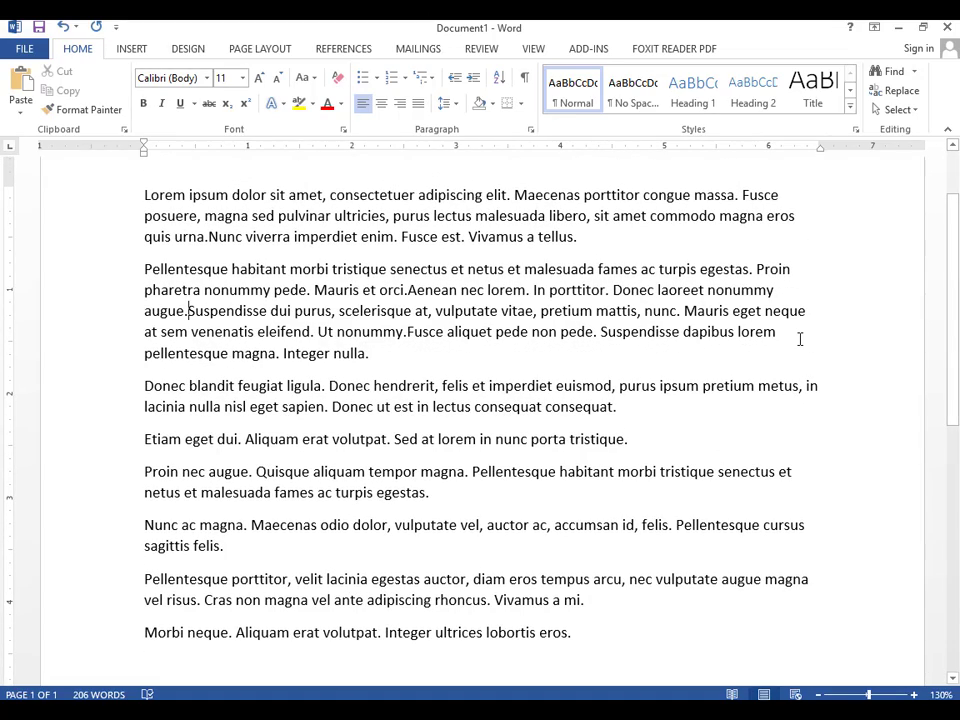
# Step: Delete all the placeholder text from the document
pyautogui.scroll(2, 553, 294)
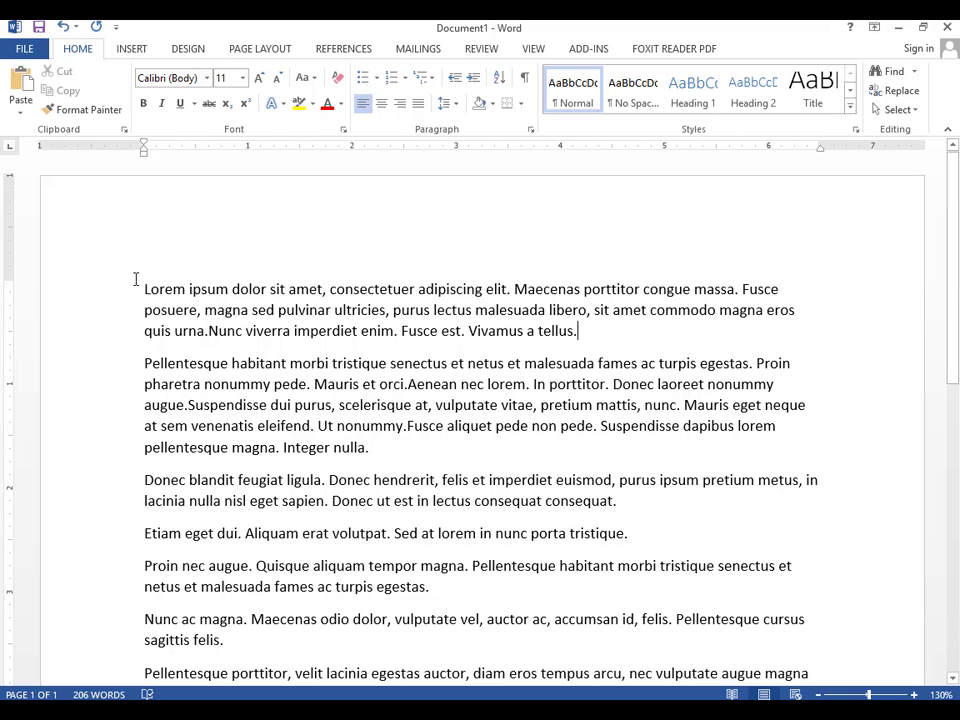
pyautogui.hotkey('ctrl', 'a')
pyautogui.press('Delete')
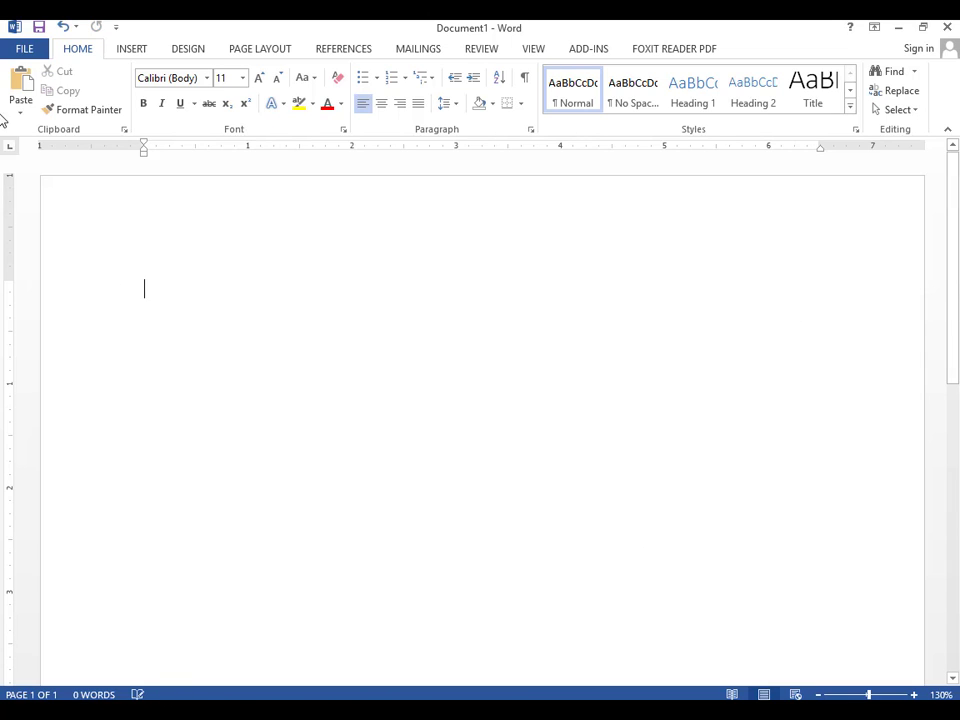
# Step: Create another new blank document from the emptied one
pyautogui.click(30, 50)
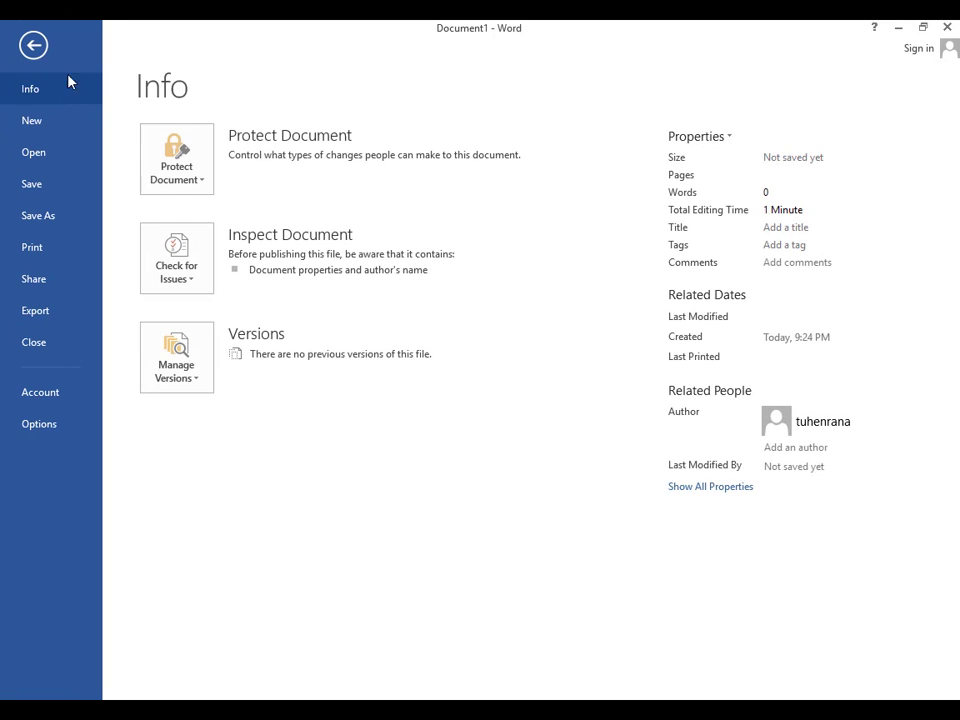
pyautogui.click(17, 125)
pyautogui.click(242, 274)
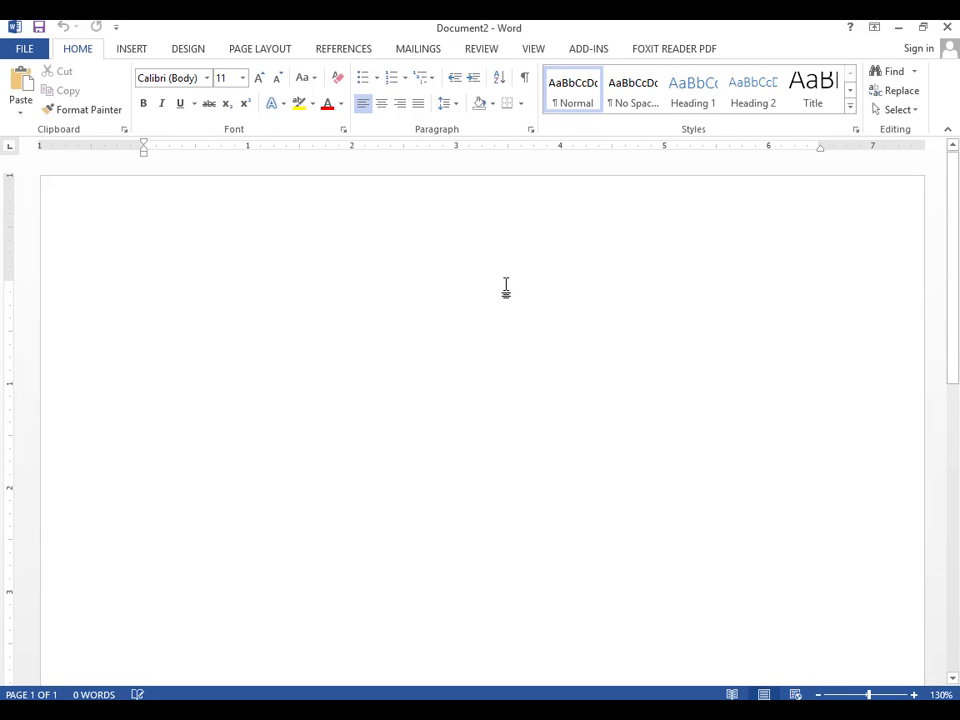
# Step: Set the new document's paper size to A4 210 x 297 mm and reopen the list of paper sizes
pyautogui.click(260, 49)
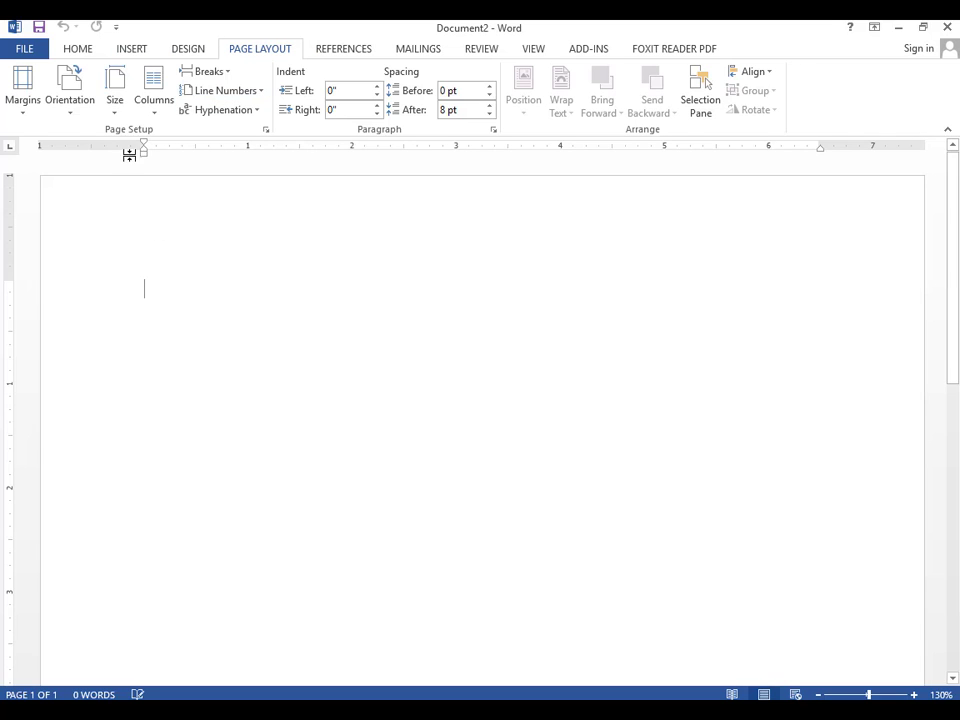
pyautogui.click(119, 97)
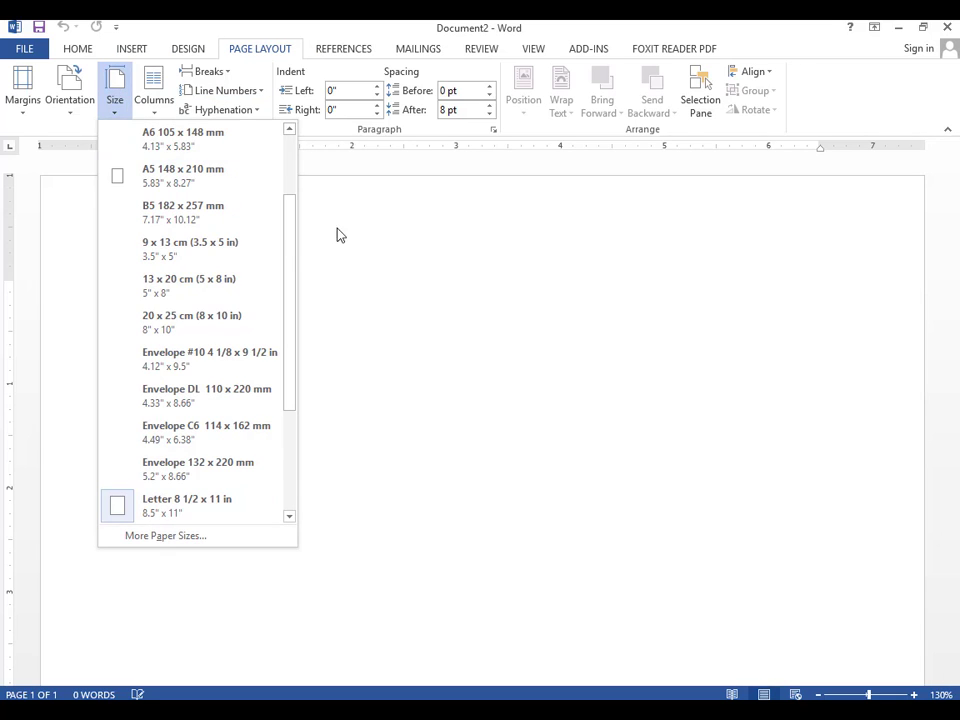
pyautogui.moveTo(296, 216); pyautogui.dragTo(320, 135)
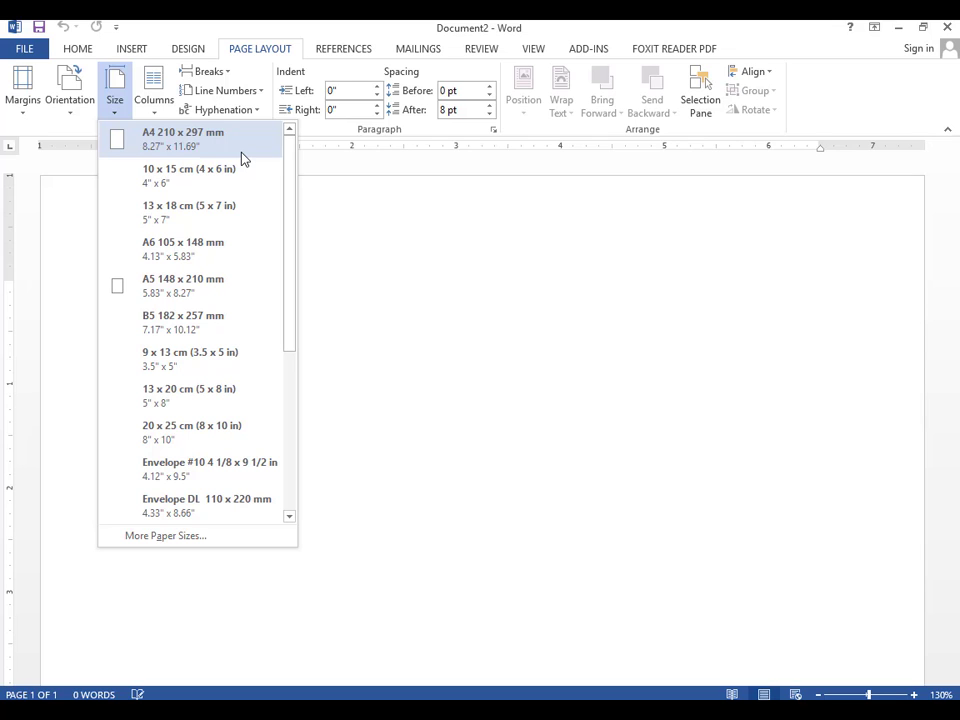
pyautogui.moveTo(290, 199)
pyautogui.mouseDown()
pyautogui.moveTo(287, 357)
pyautogui.moveTo(298, 180)
pyautogui.mouseUp()
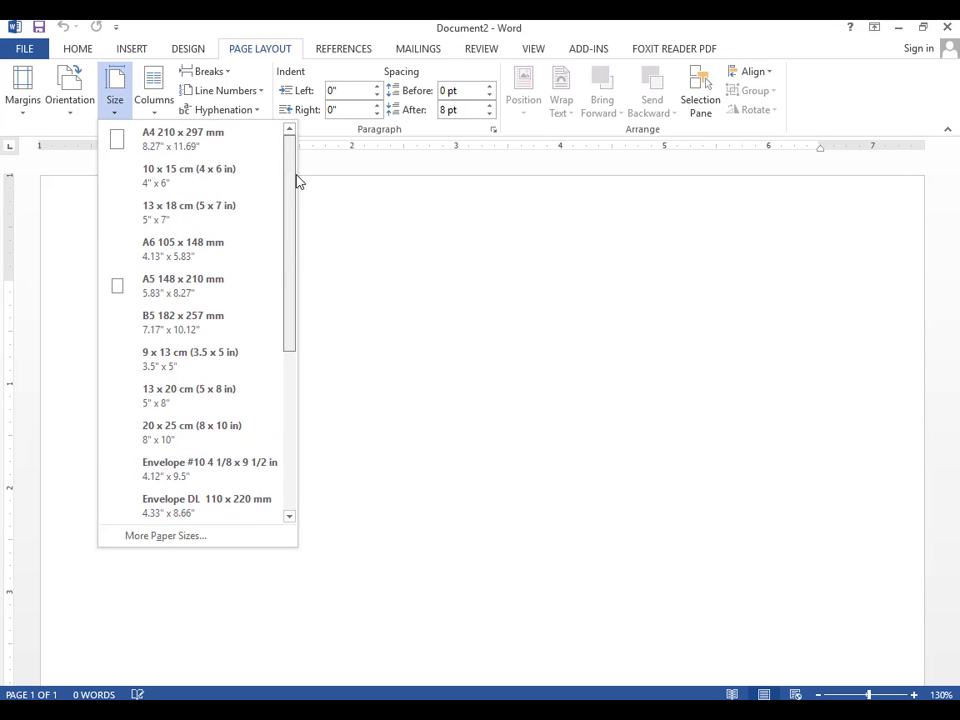
pyautogui.click(222, 136)
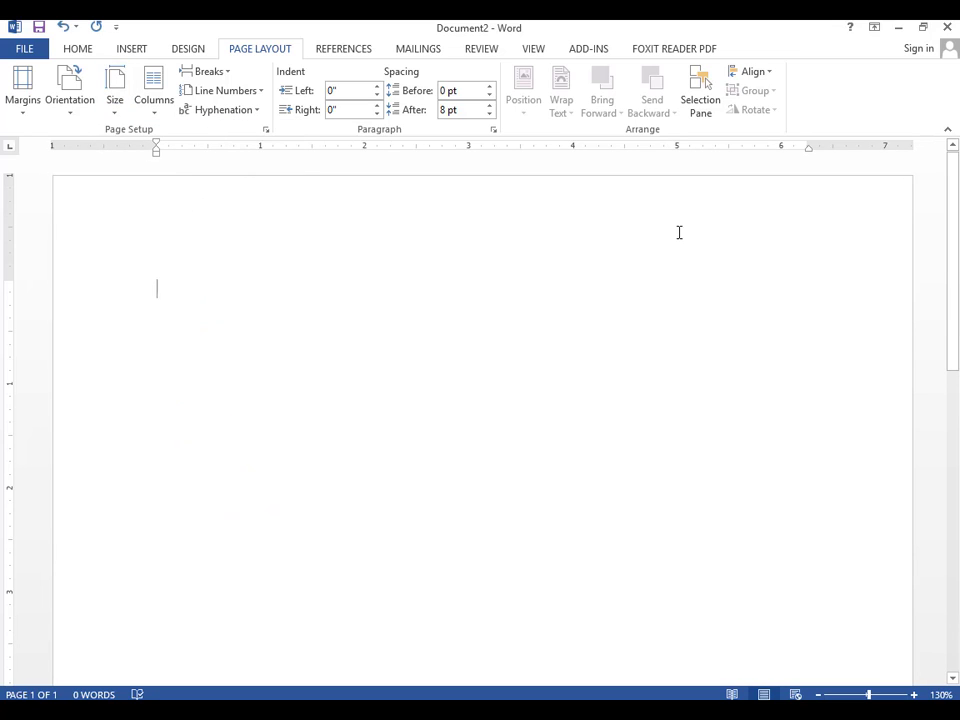
pyautogui.click(117, 92)
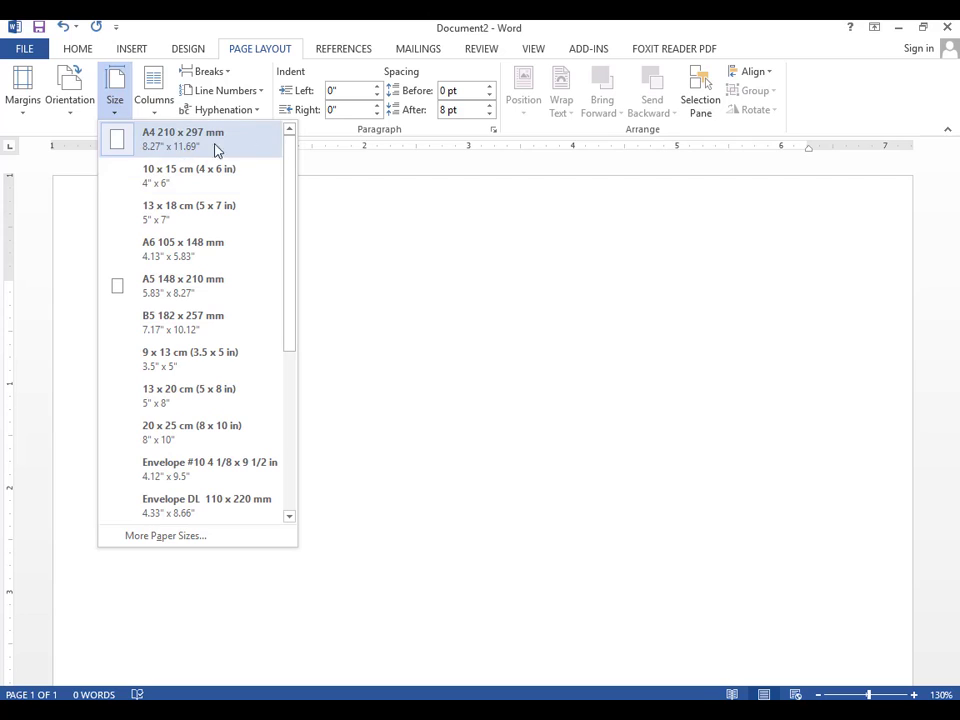
# Step: Hide the ruler and show it again
pyautogui.click(416, 226)
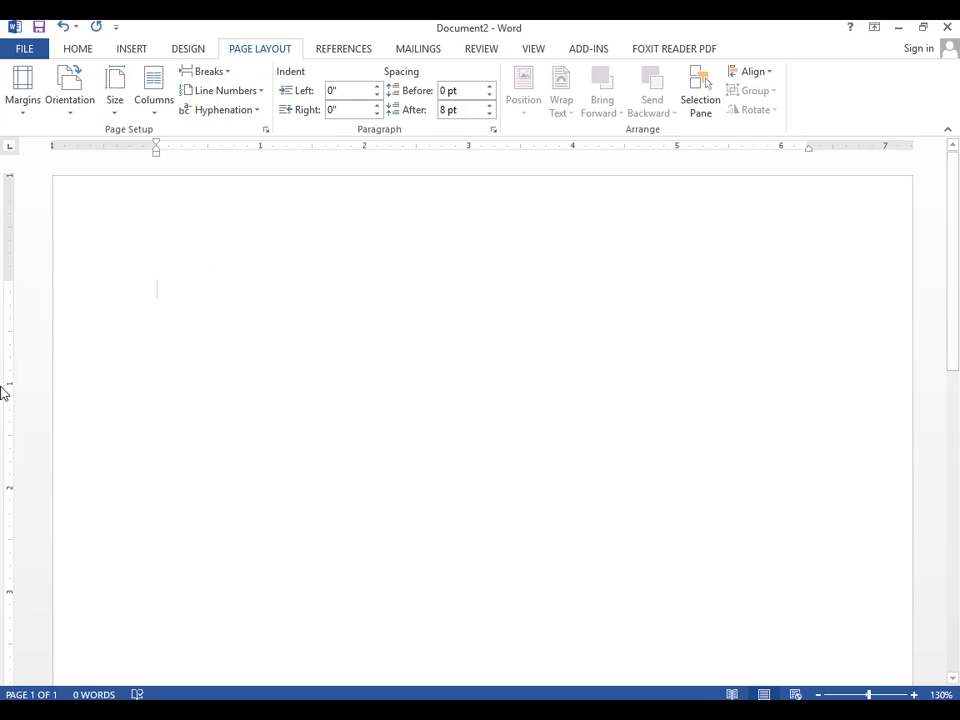
pyautogui.scroll(-5, 529, 54)
pyautogui.scroll(1, 545, 45)
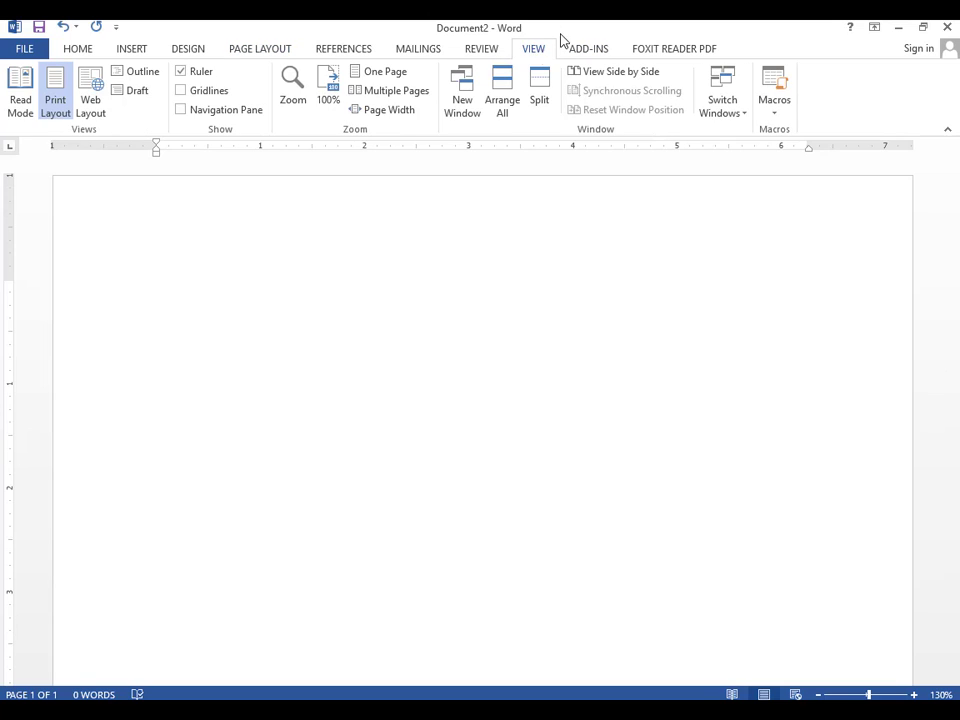
pyautogui.click(196, 71)
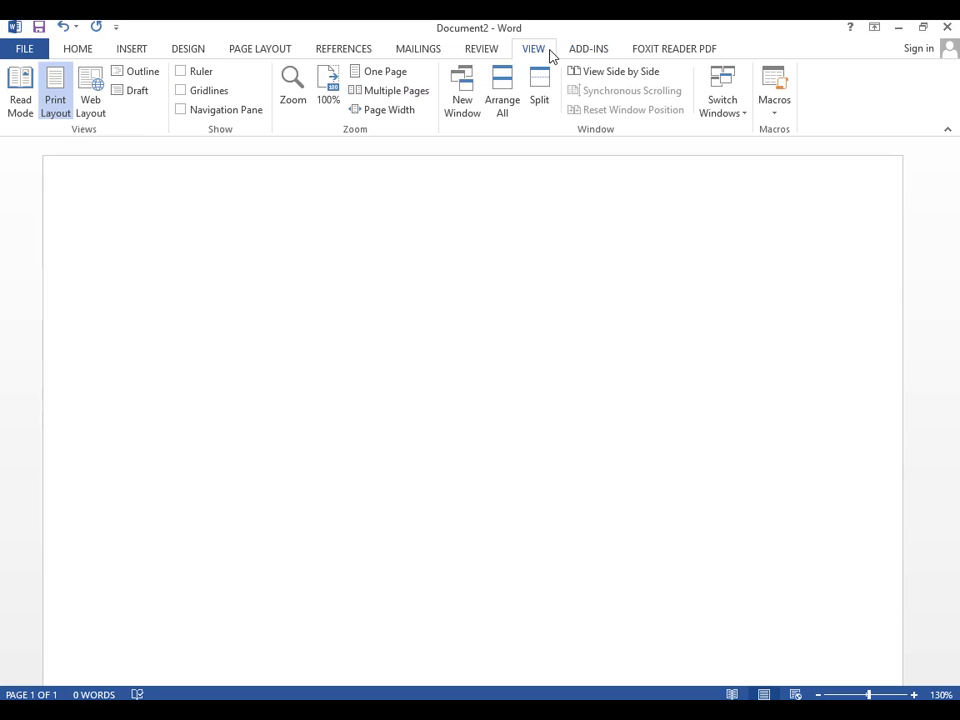
pyautogui.click(181, 72)
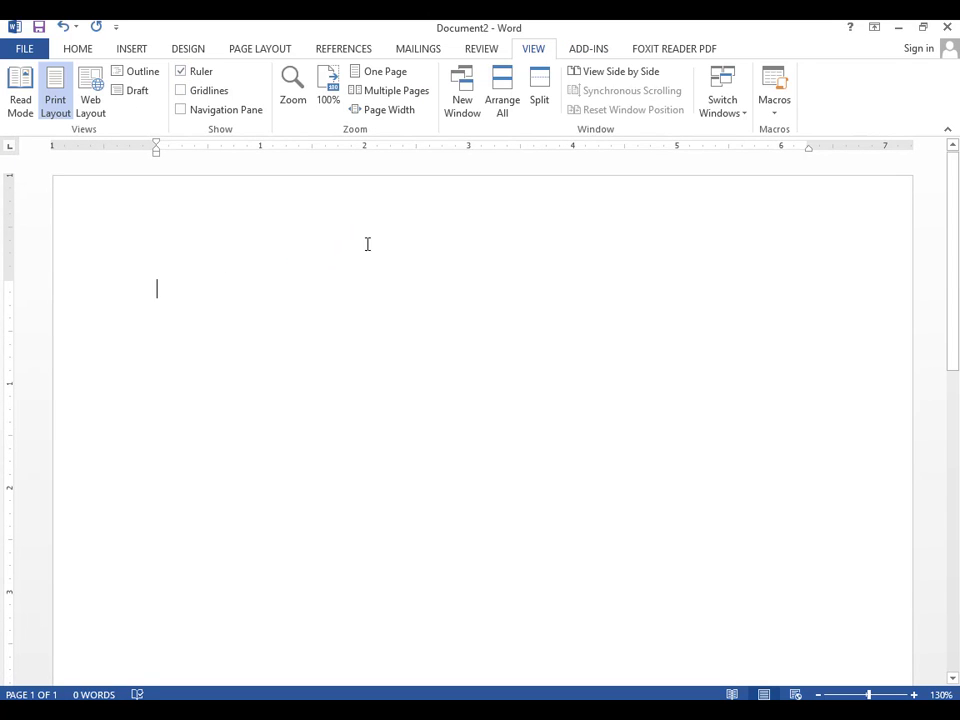
# Step: Zoom out to 90% and apply the Normal margin preset with 1" on all sides
pyautogui.click(250, 50)
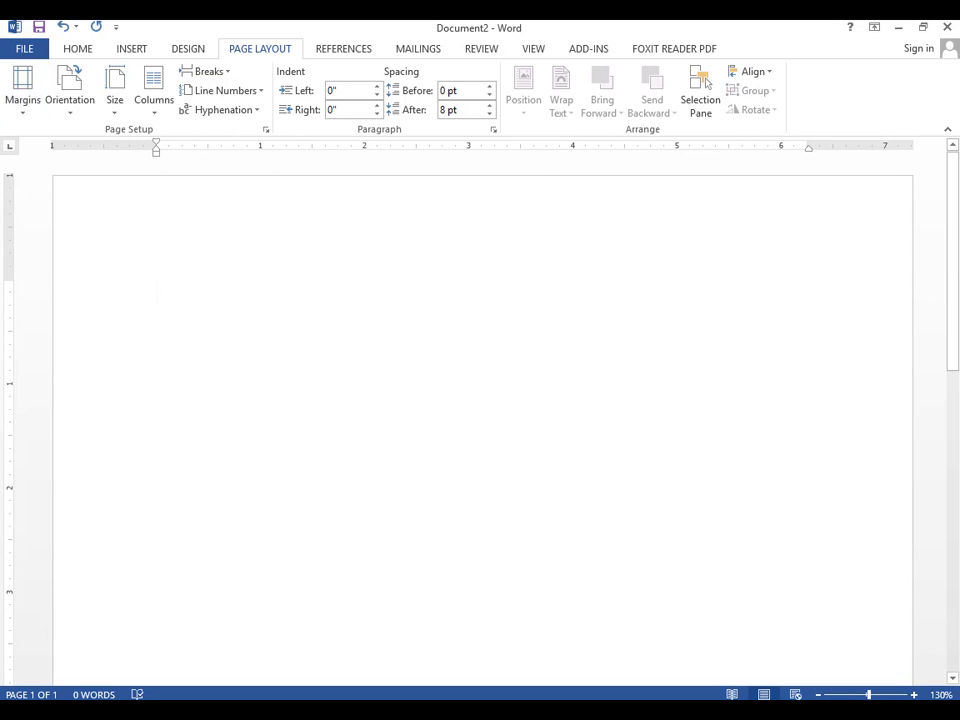
pyautogui.click(818, 696)
pyautogui.click(818, 696)
pyautogui.click(818, 696)
pyautogui.click(818, 696)
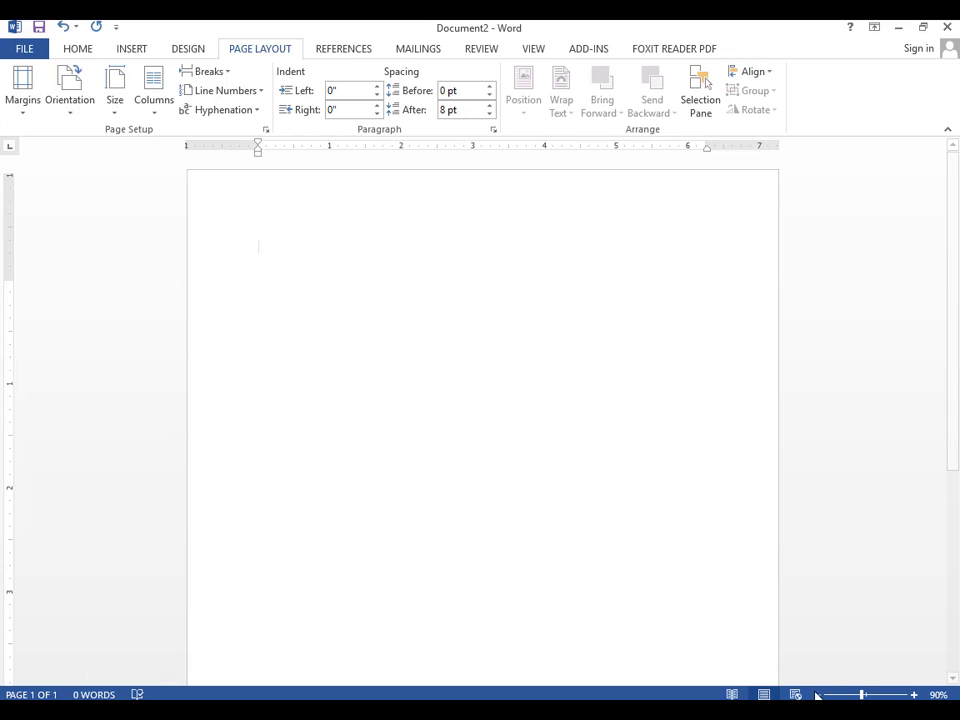
pyautogui.click(36, 104)
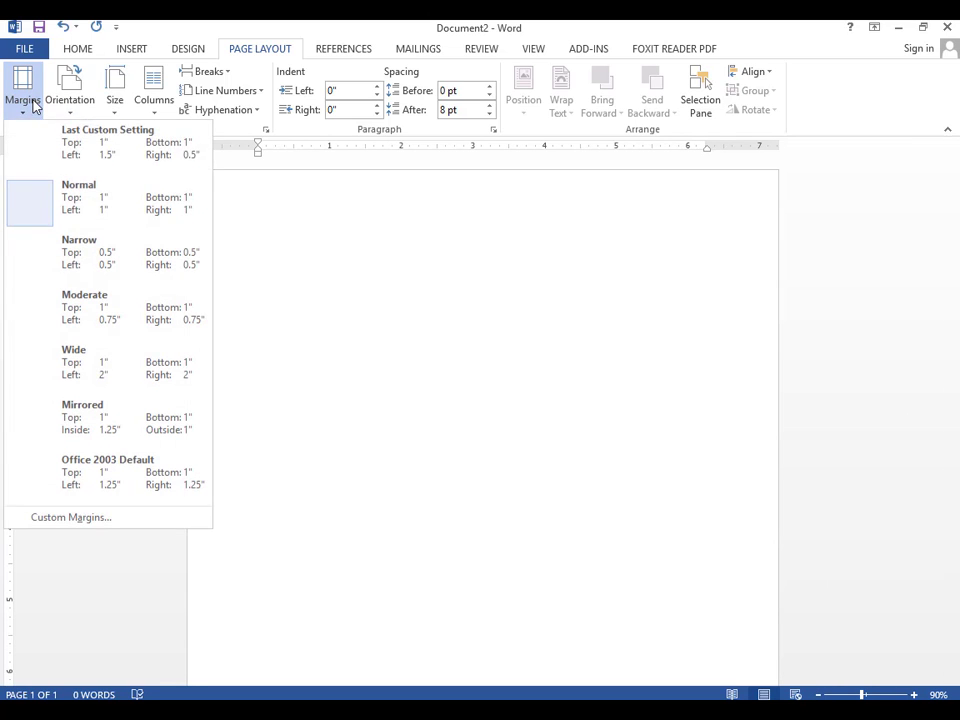
pyautogui.click(126, 208)
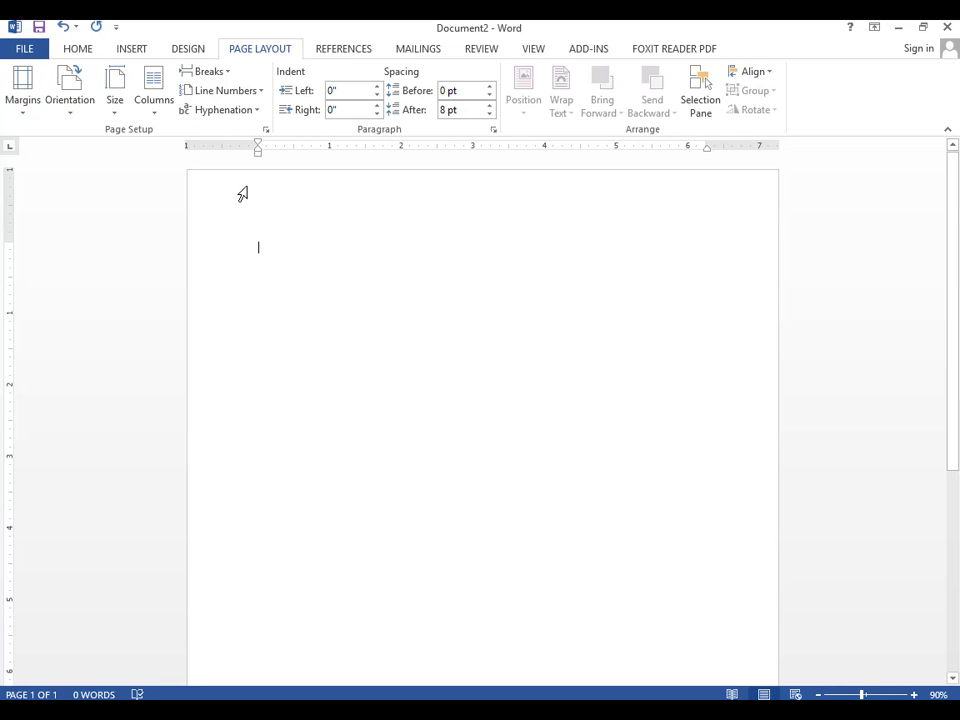
# Step: Try the Narrow, Wide and Office 2003 Default margin presets one after another on the blank page
pyautogui.click(22, 90)
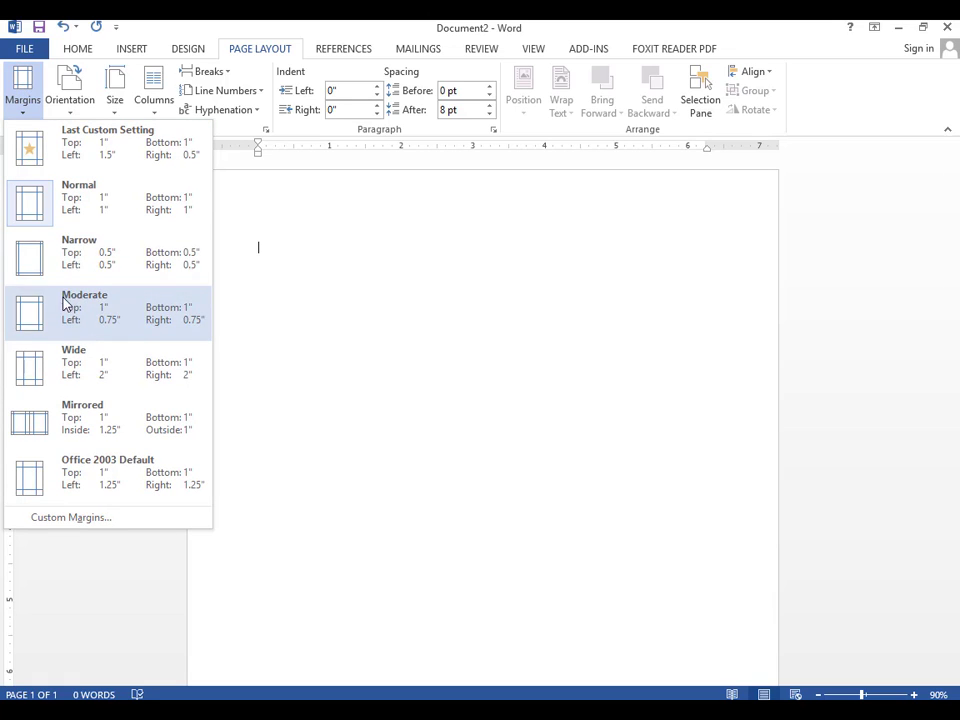
pyautogui.click(87, 265)
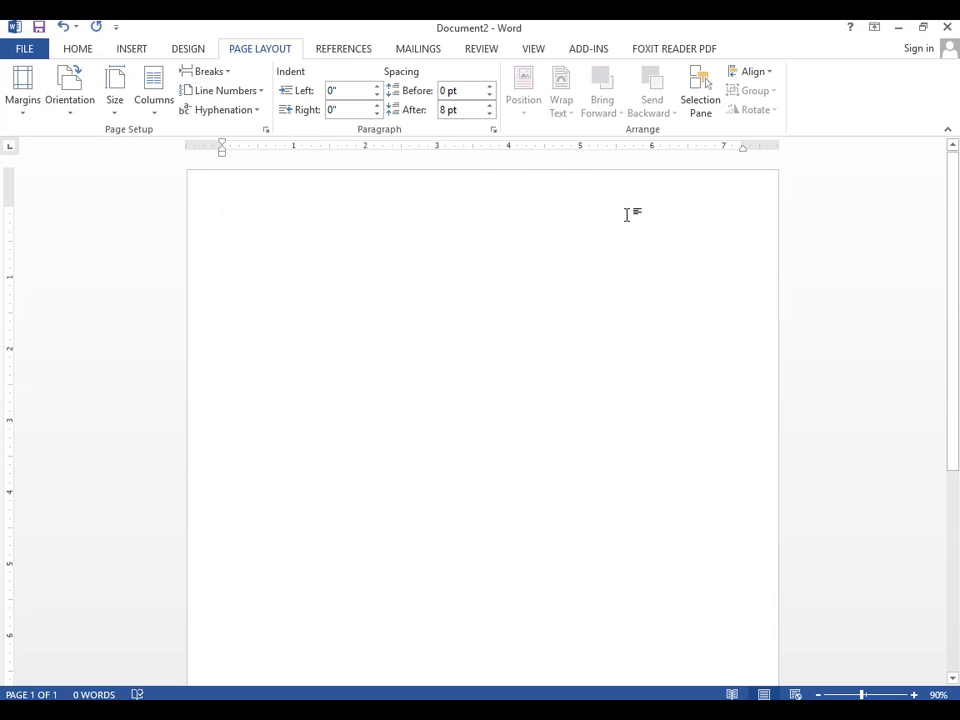
pyautogui.click(26, 92)
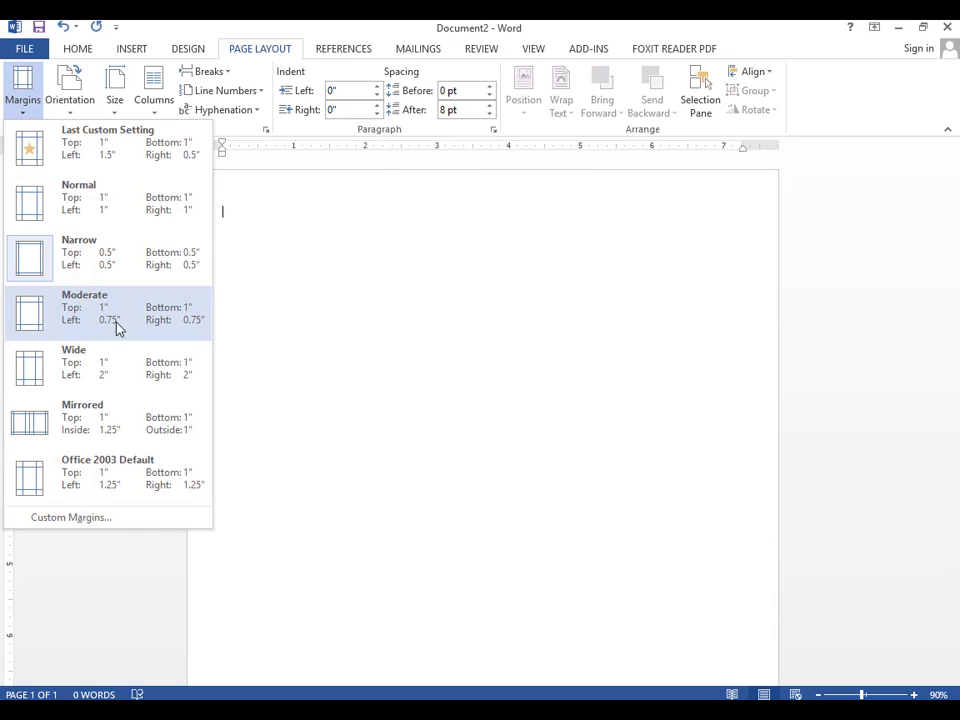
pyautogui.click(120, 379)
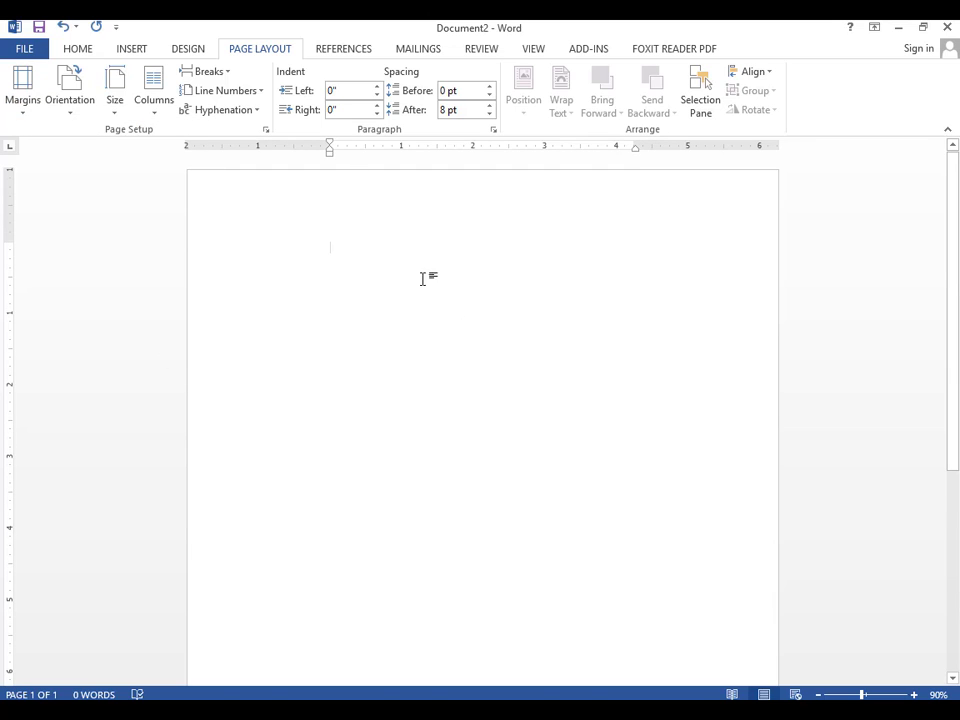
pyautogui.click(20, 97)
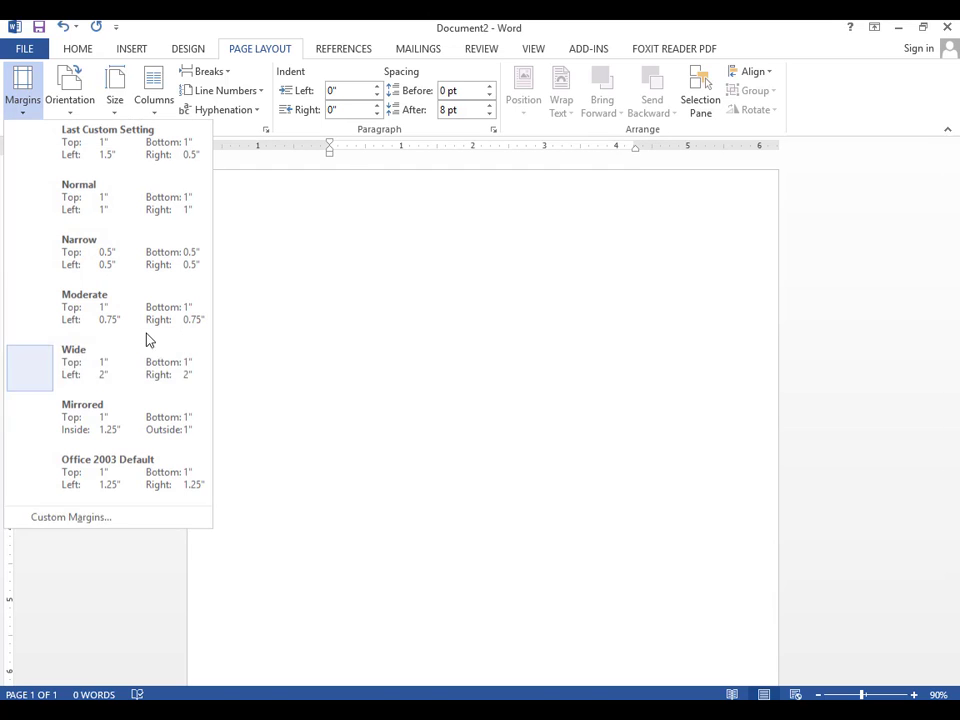
pyautogui.click(86, 500)
# Step: View the custom margin settings without changing them and set the page margins back to the Normal preset
pyautogui.click(22, 95)
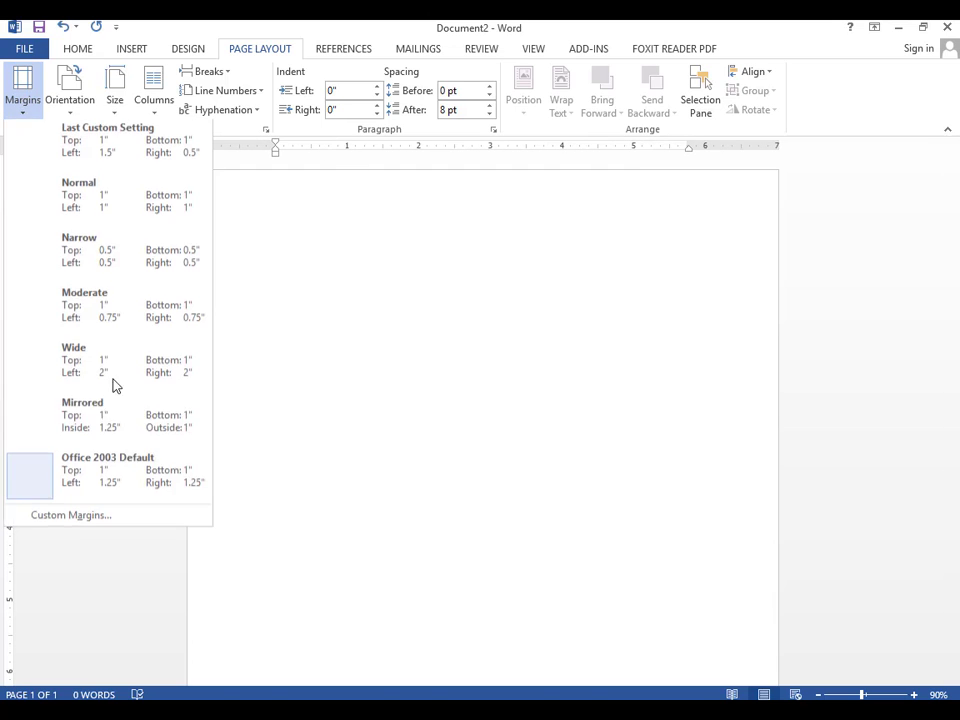
pyautogui.click(82, 515)
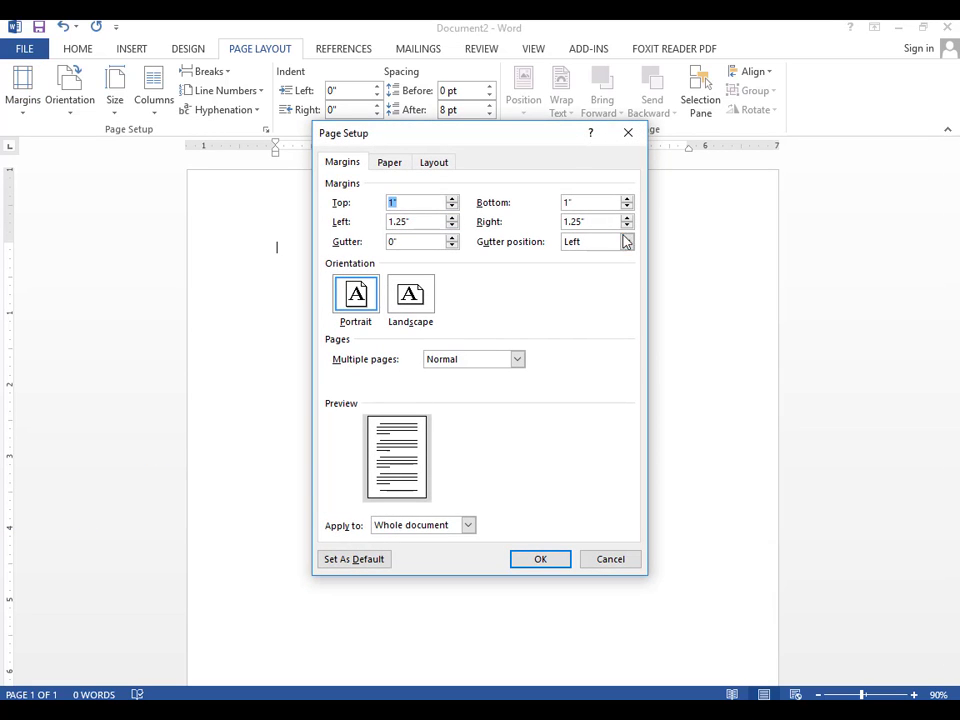
pyautogui.click(611, 560)
pyautogui.click(30, 82)
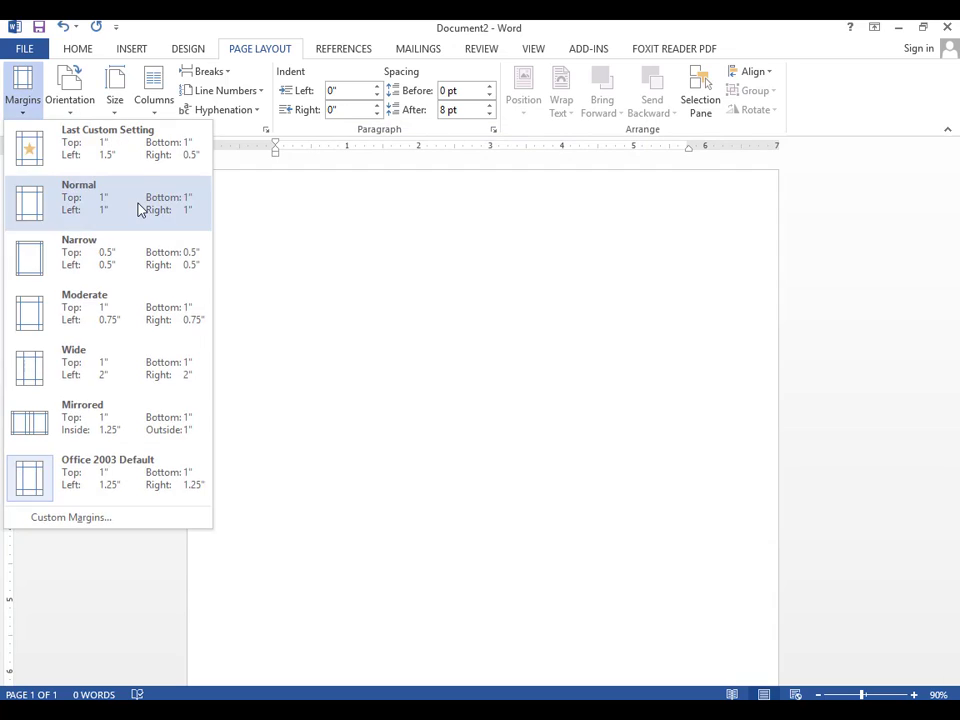
pyautogui.click(139, 208)
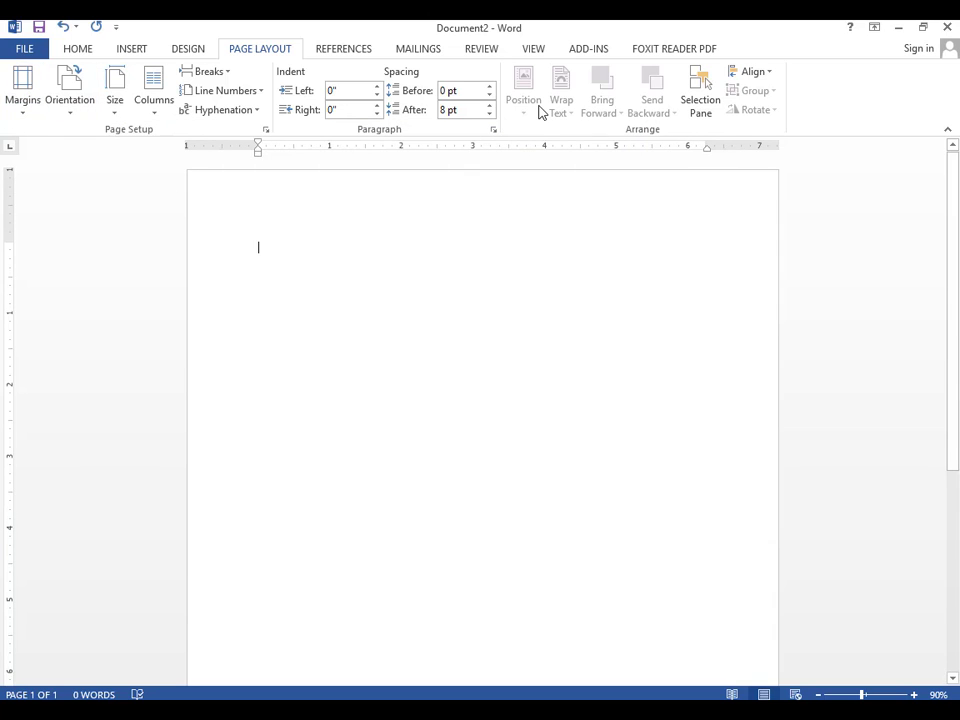
# Step: Switch the page orientation to Landscape and back to Portrait
pyautogui.scroll(-3, 626, 405)
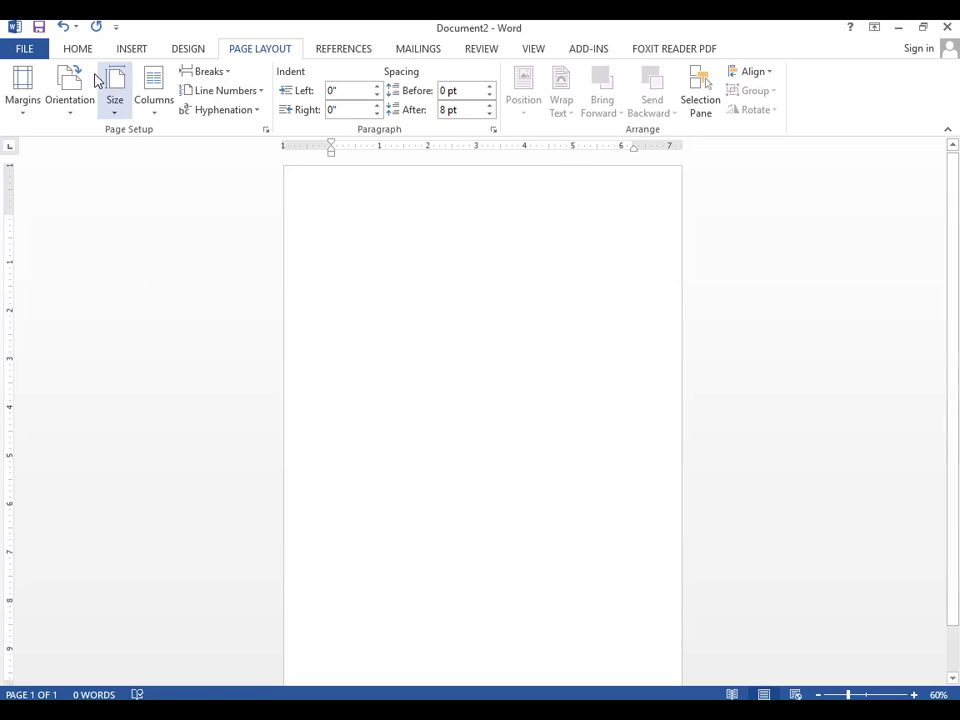
pyautogui.click(75, 100)
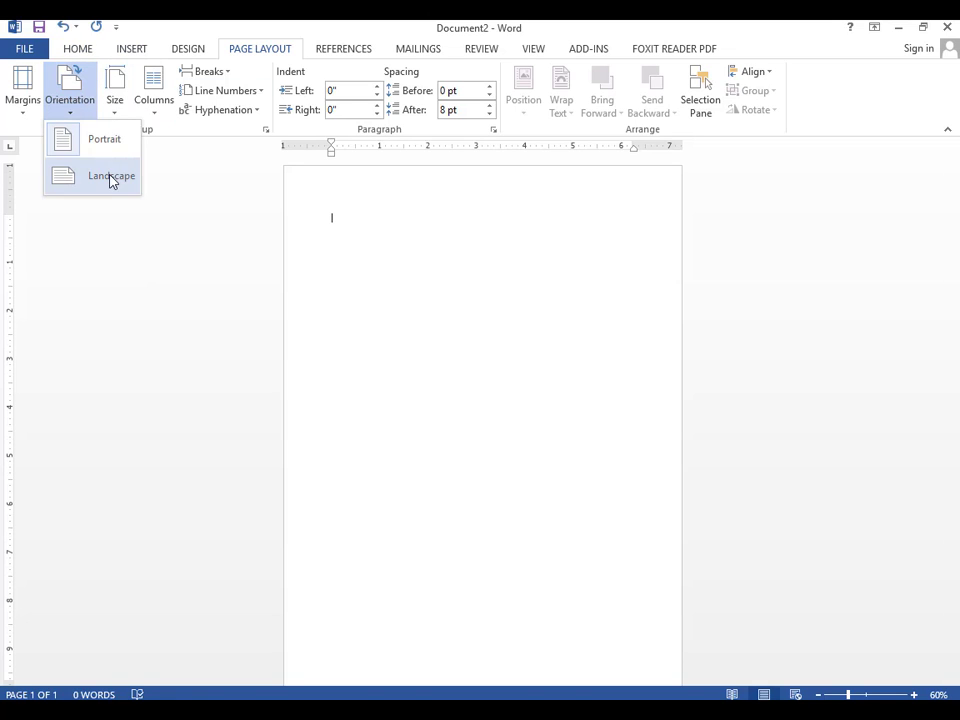
pyautogui.click(111, 180)
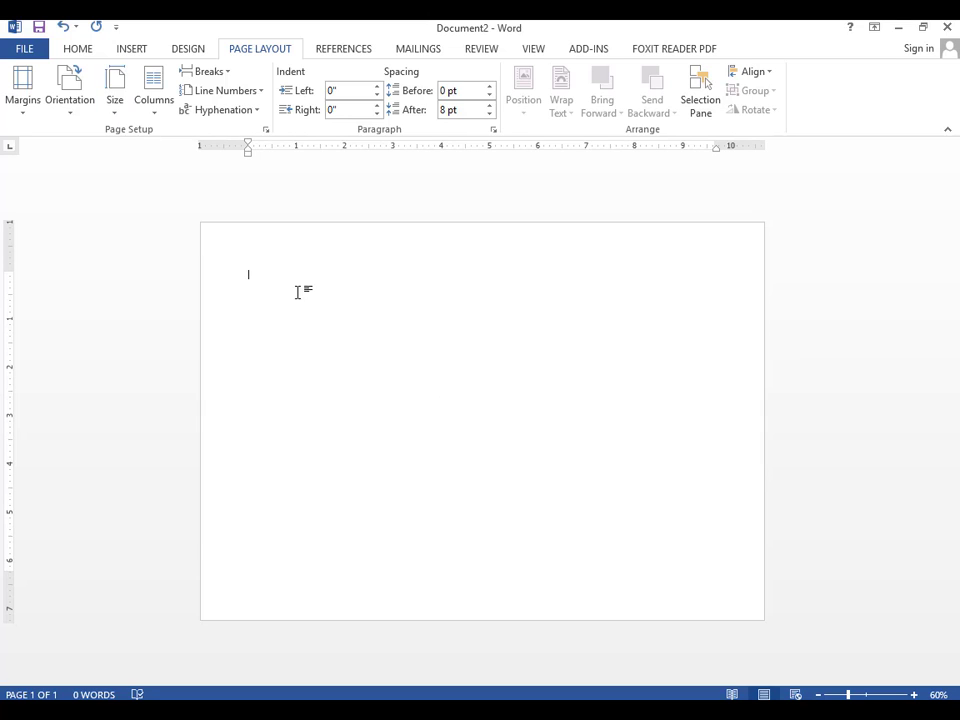
pyautogui.click(86, 103)
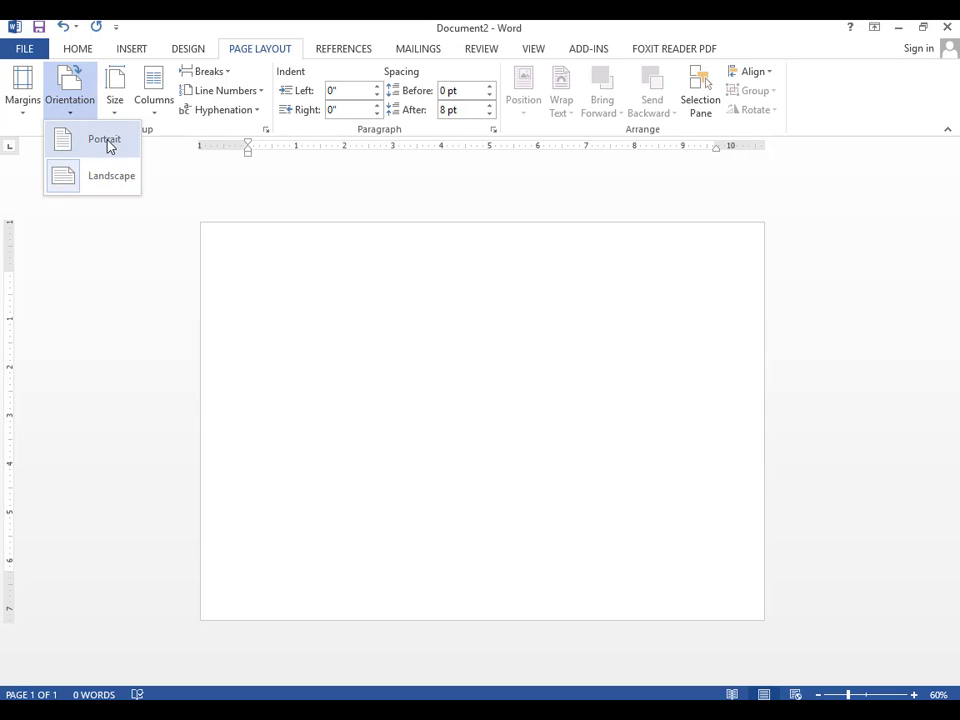
pyautogui.click(107, 143)
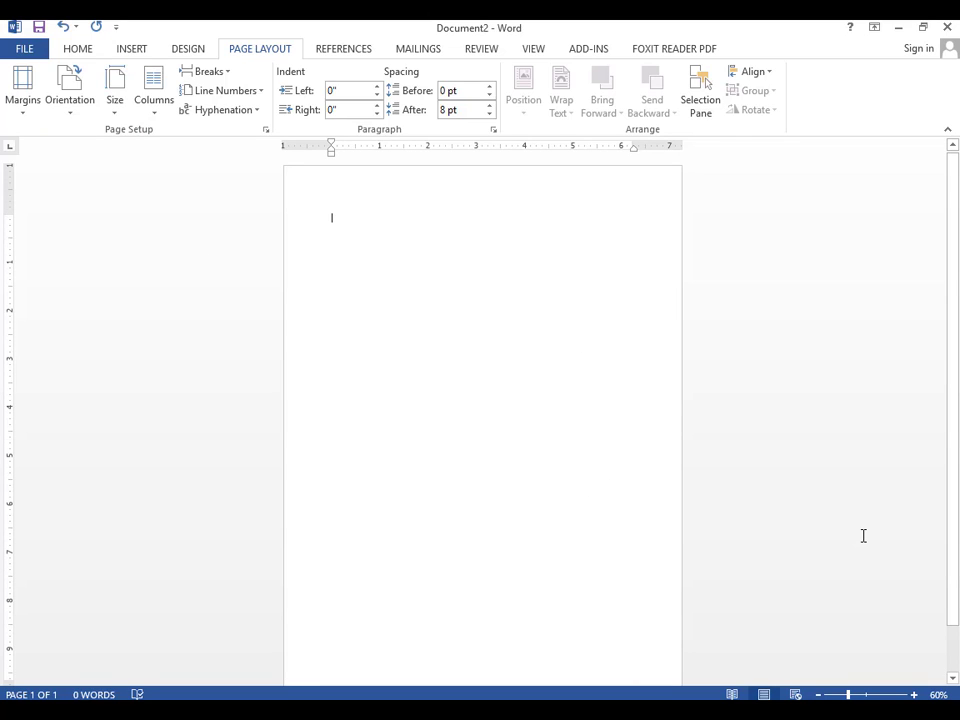
# Step: Generate 12 paragraphs of placeholder text with the formula =lorem(12), correcting the misspelled function name
pyautogui.write('=lorem(12')
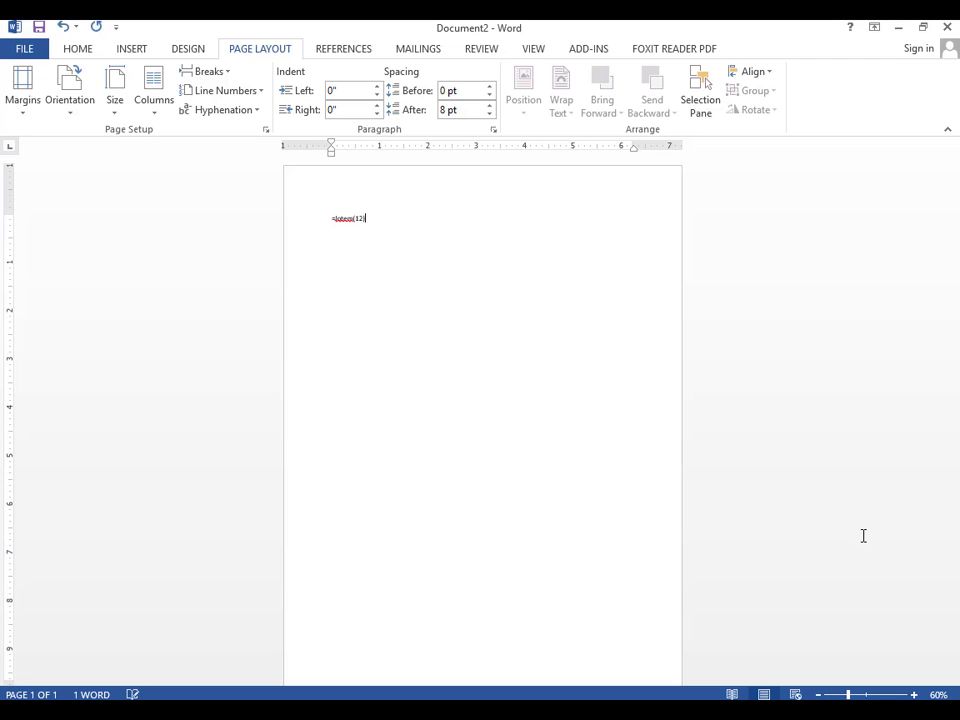
pyautogui.scroll(11, 409, 249)
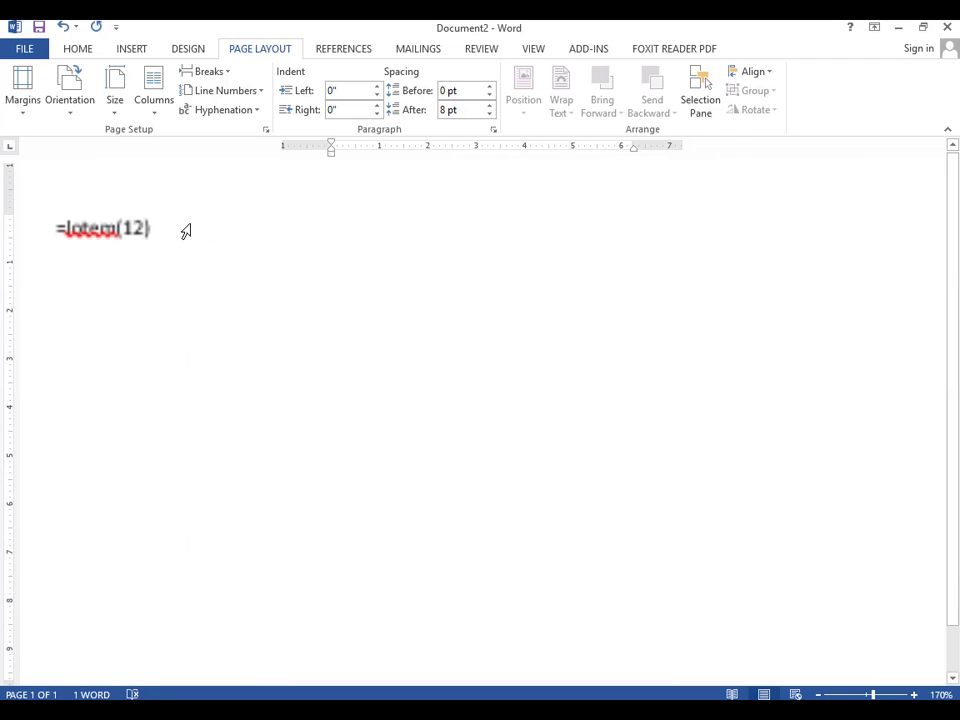
pyautogui.moveTo(158, 226); pyautogui.dragTo(67, 226)
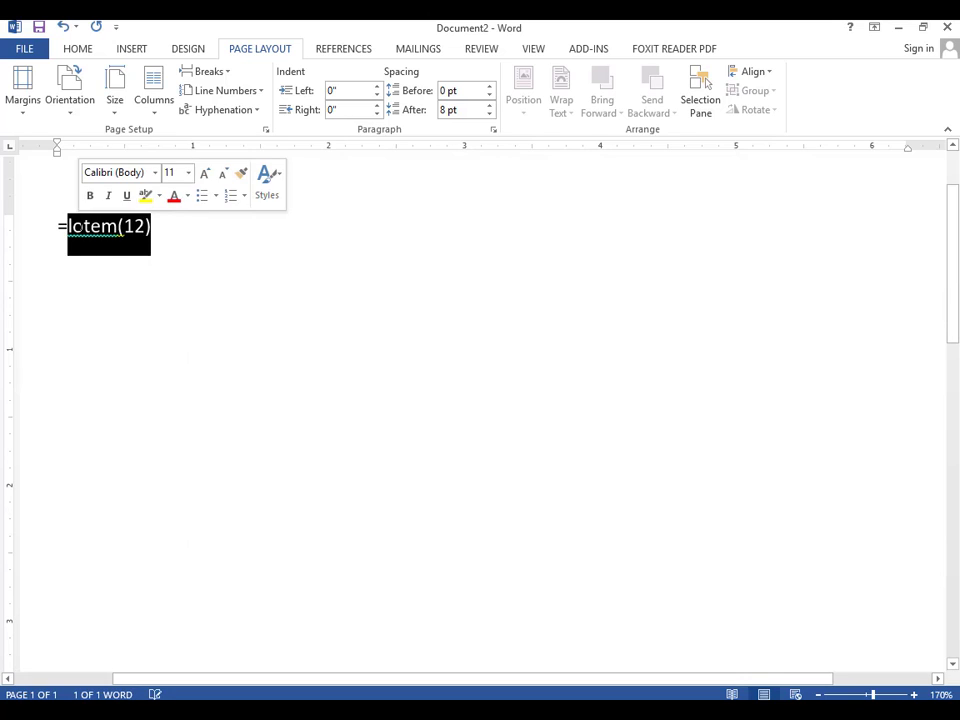
pyautogui.write('lorem')
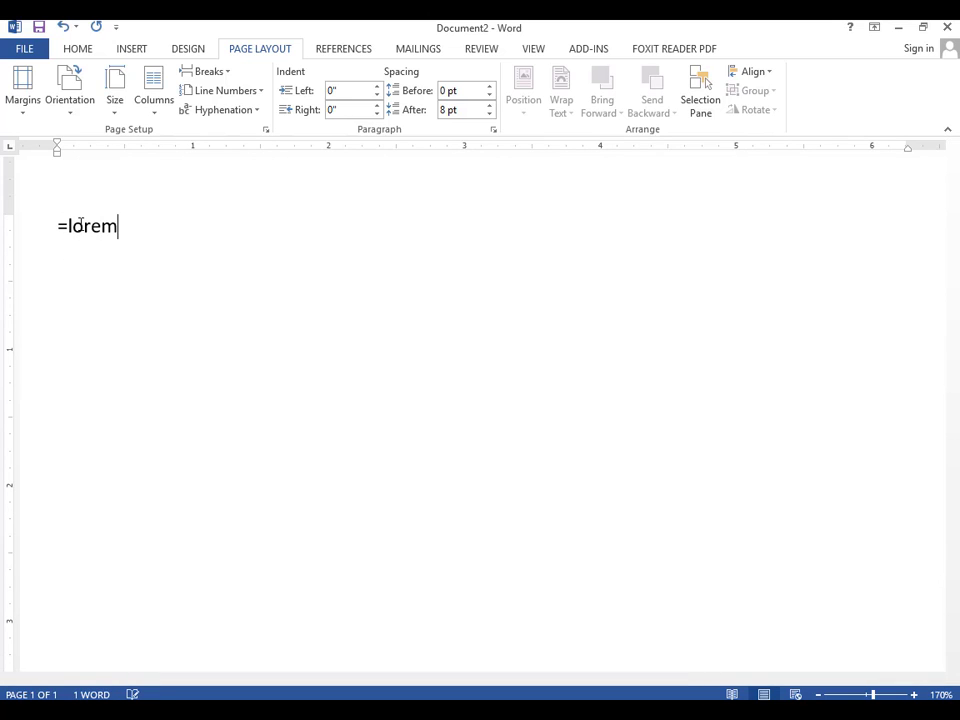
pyautogui.write('(12)')
pyautogui.press('Return')
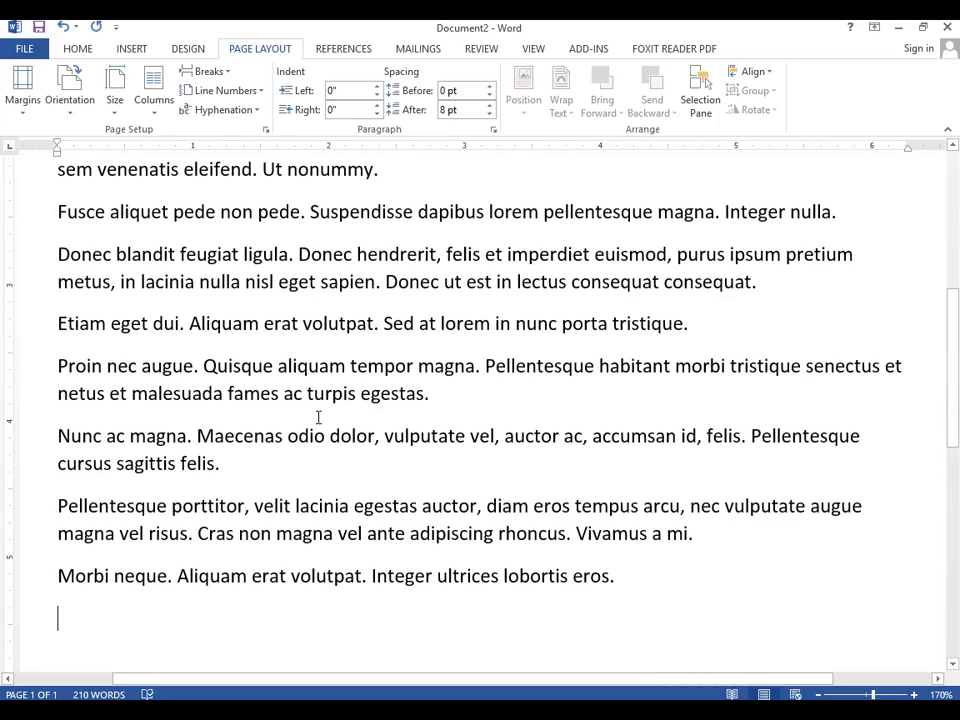
# Step: Merge the "Nunc viverra", "Pellentesque habitant", "Aenean nec" and "Suspendisse dui" paragraphs into the first paragraph by removing the breaks before them
pyautogui.keyDown('ctrl'); pyautogui.scroll(-6, 318, 417); pyautogui.keyUp('ctrl')
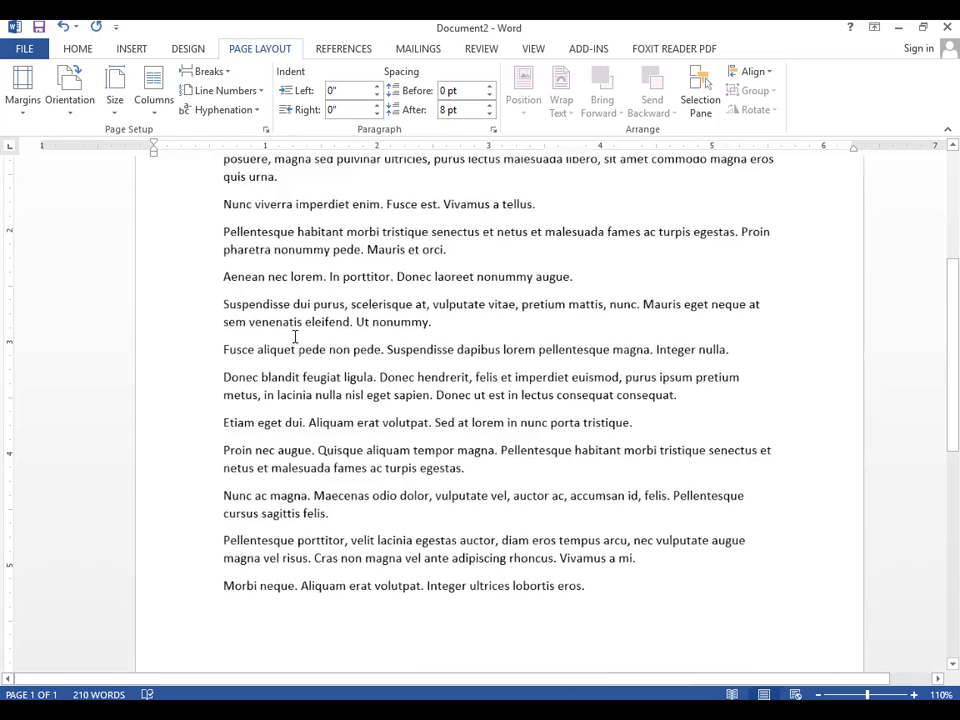
pyautogui.scroll(3, 295, 337)
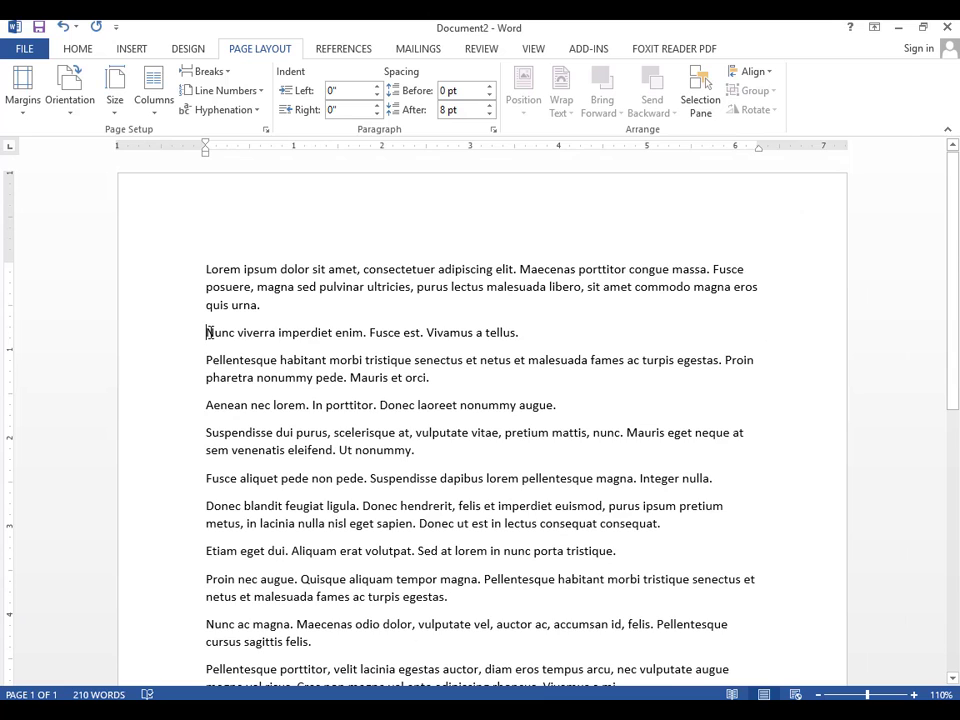
pyautogui.click(207, 332)
pyautogui.press('BackSpace')
pyautogui.click(206, 332)
pyautogui.press('BackSpace')
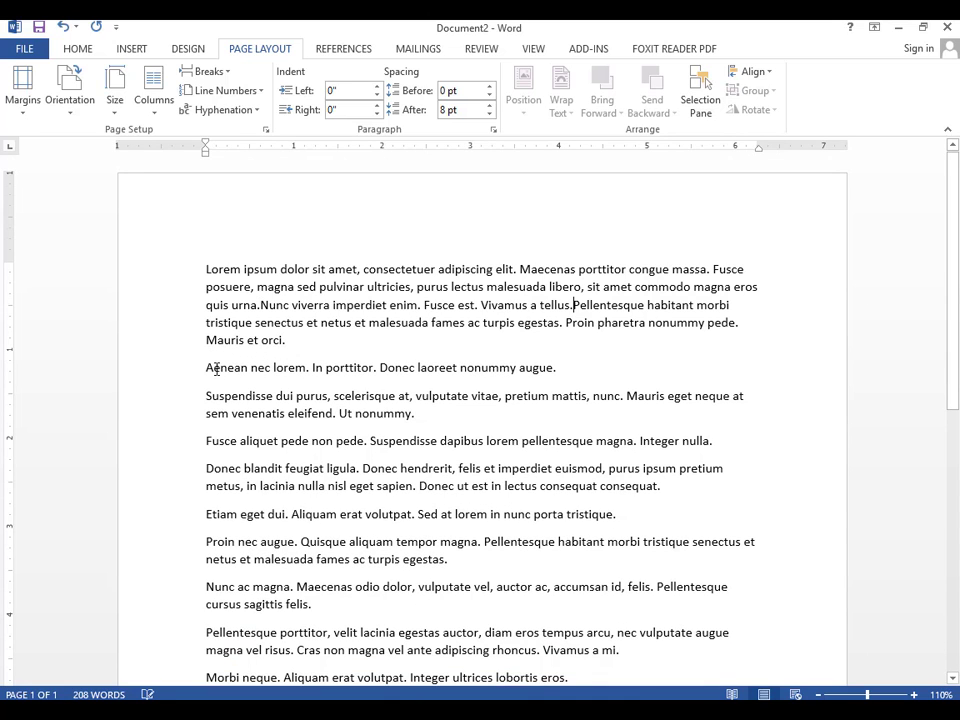
pyautogui.press('BackSpace')
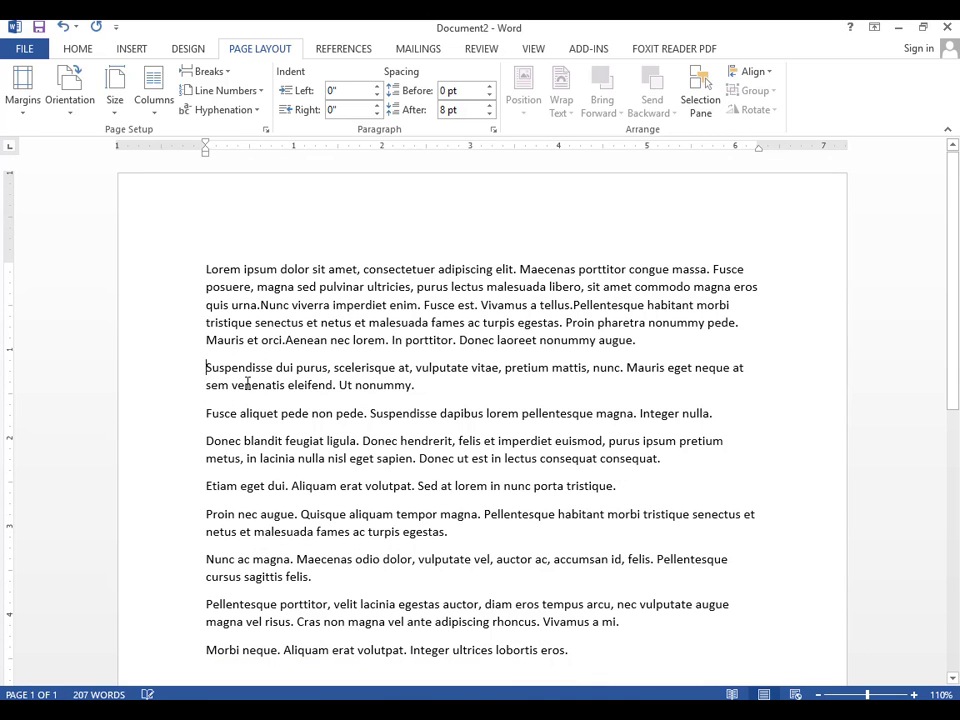
pyautogui.press('BackSpace')
pyautogui.moveTo(384, 388); pyautogui.dragTo(196, 284)
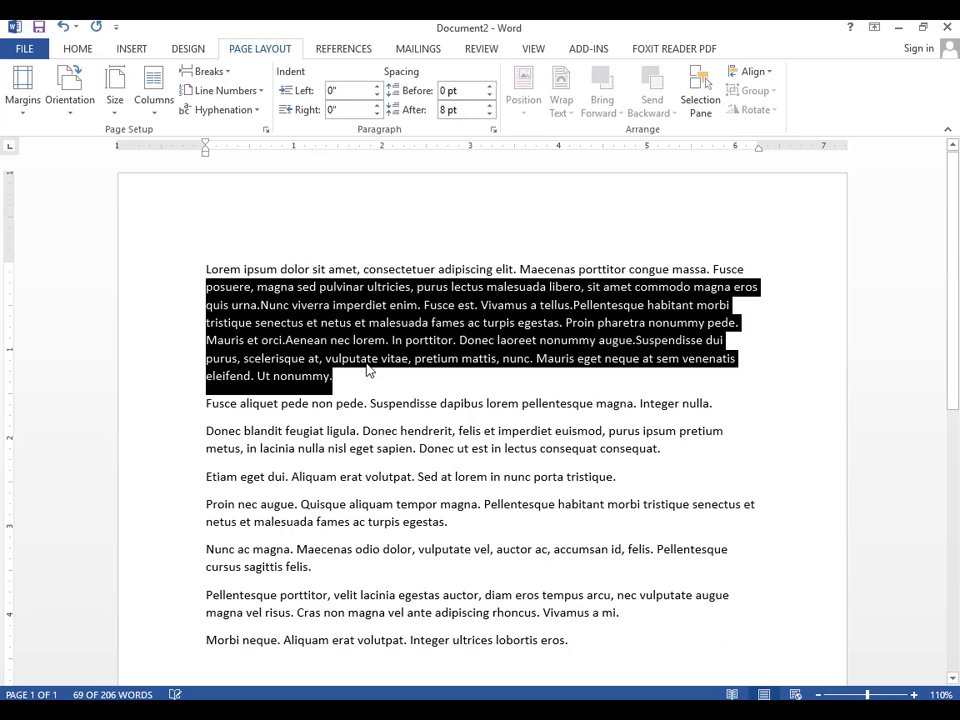
pyautogui.click(366, 363)
# Step: Merge the "Donec blandit", "Etiam eget" and "Proin nec" paragraphs into "Fusce aliquet", and "Pellentesque porttitor" into "Nunc ac magna"
pyautogui.press('BackSpace')
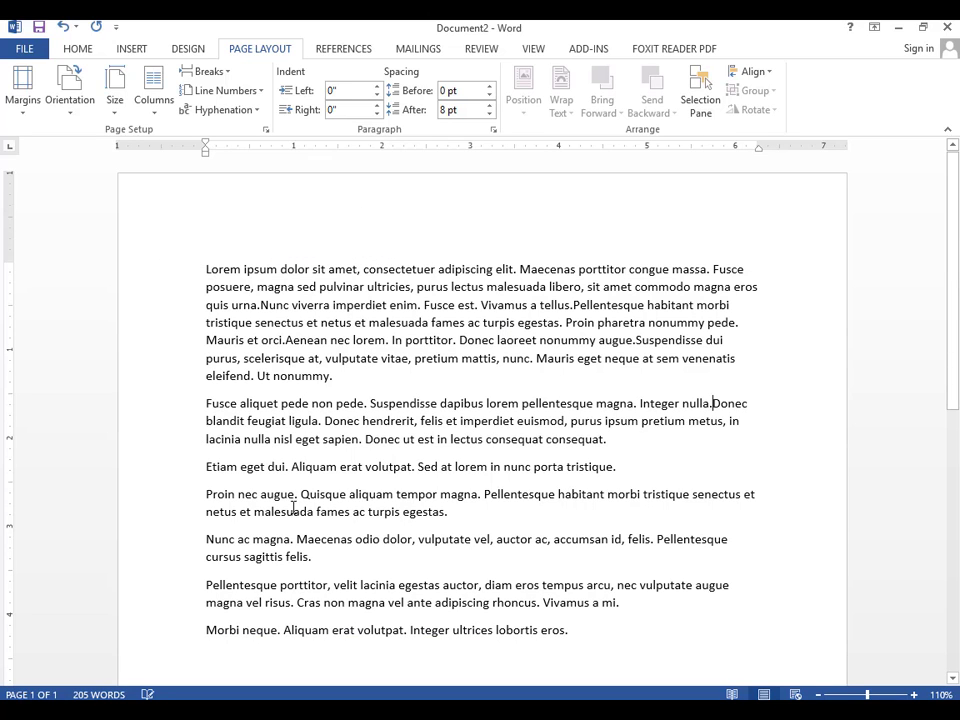
pyautogui.click(206, 466)
pyautogui.press('BackSpace')
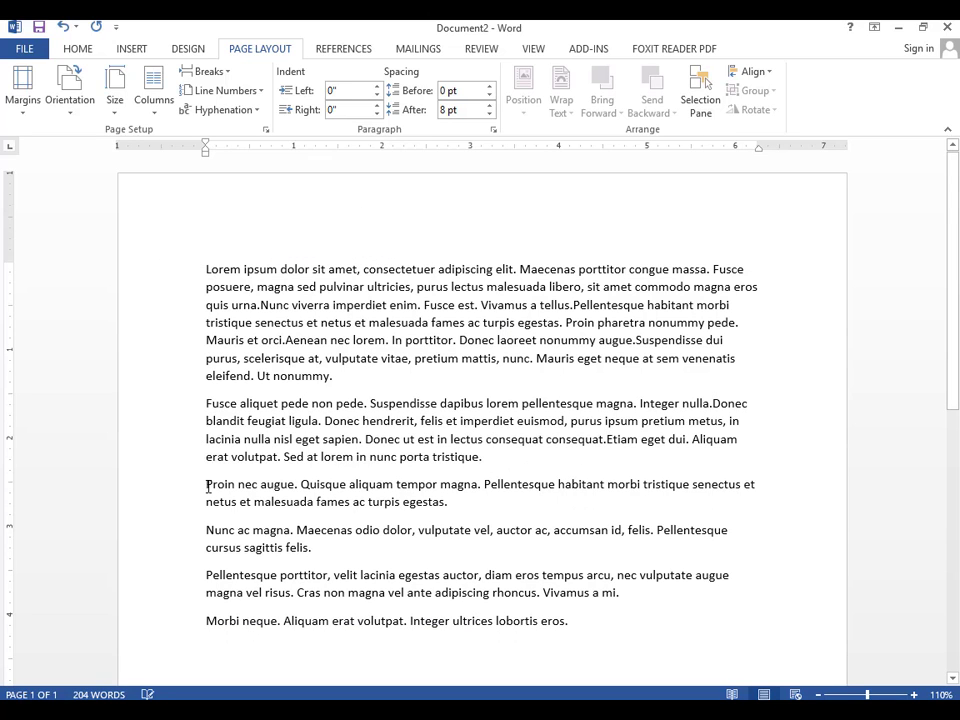
pyautogui.click(207, 485)
pyautogui.press('BackSpace')
pyautogui.click(206, 547)
pyautogui.press('BackSpace')
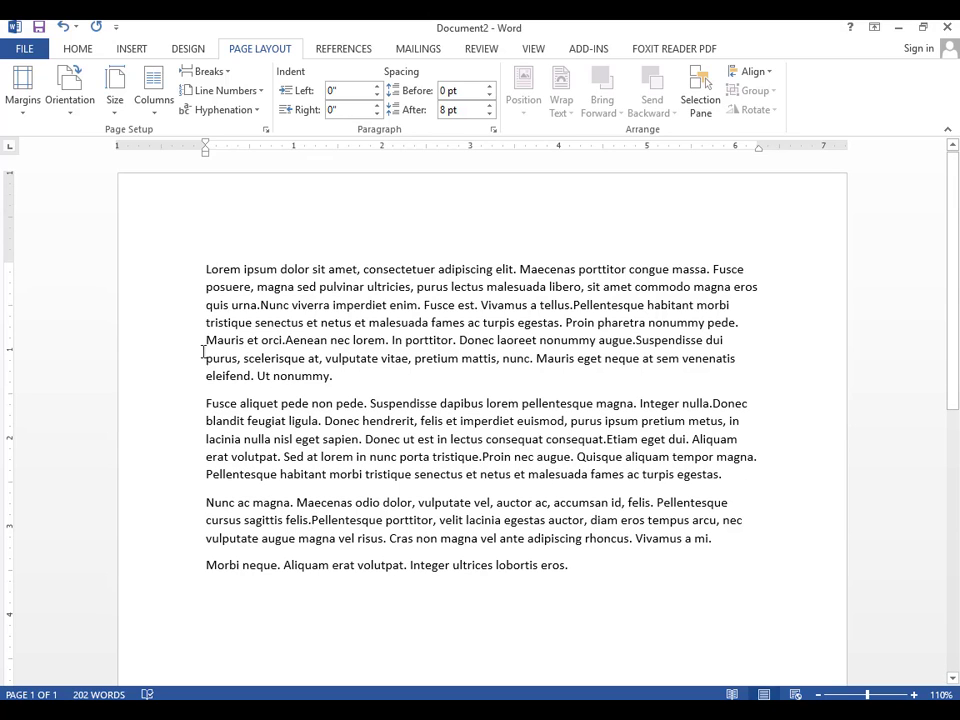
# Step: Make the words "Lorem ipsum" at the start of the first paragraph bold
pyautogui.click(60, 44)
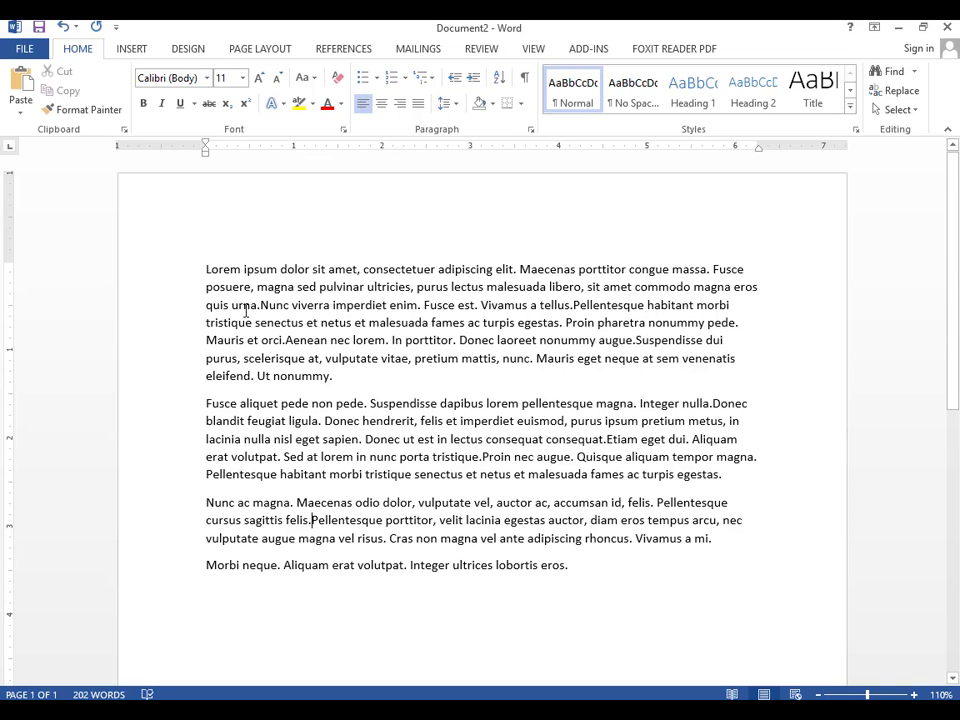
pyautogui.scroll(2, 161, 313)
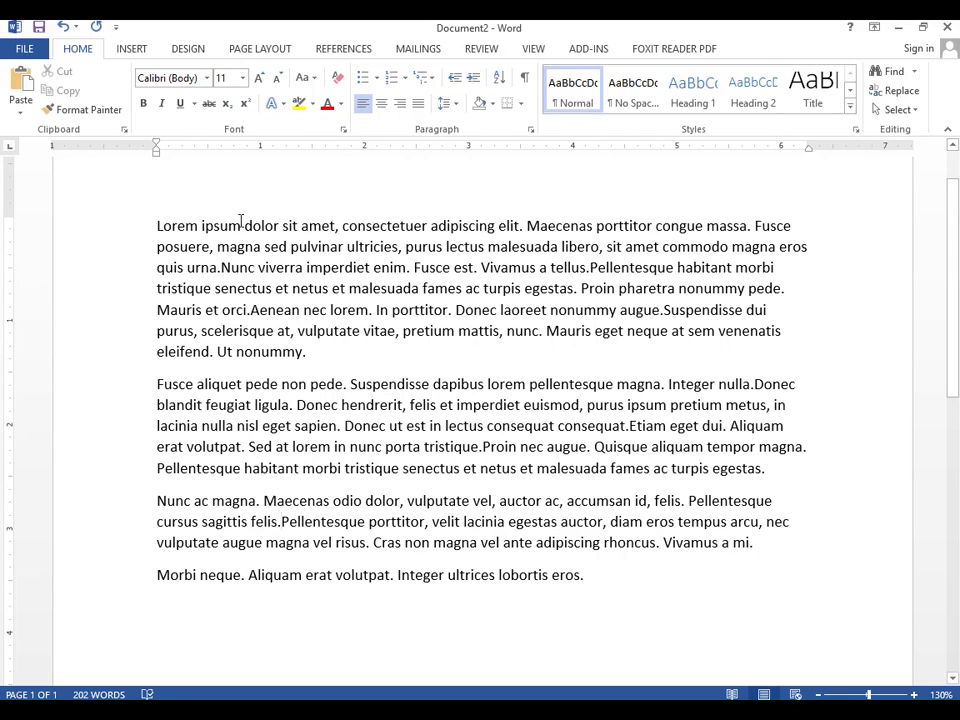
pyautogui.moveTo(205, 220); pyautogui.dragTo(158, 224)
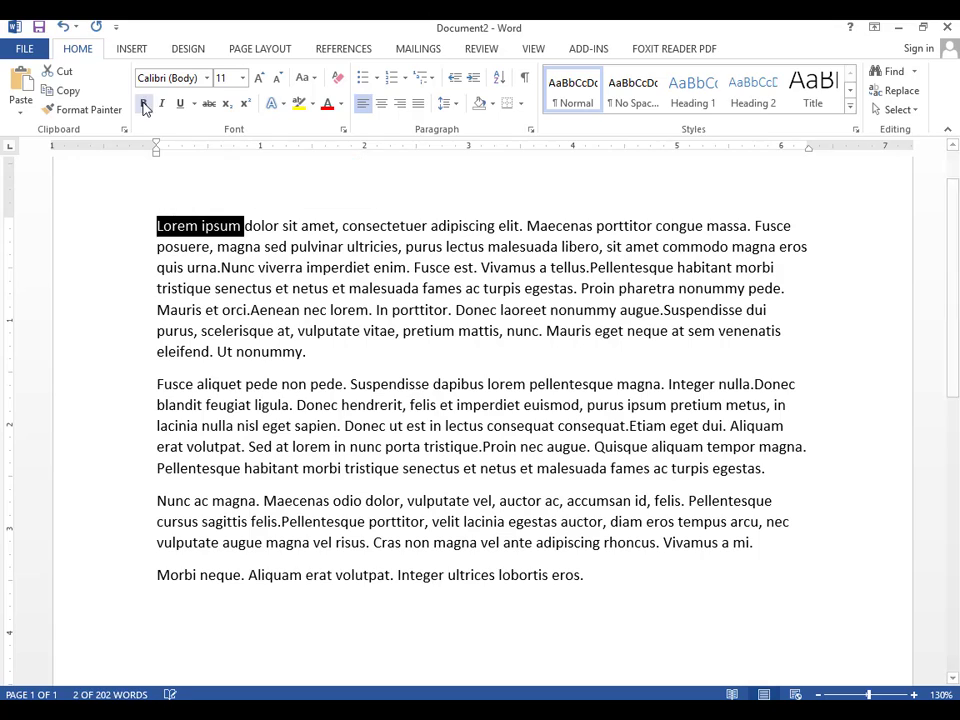
pyautogui.hotkey('ctrl', 'b')
pyautogui.keyDown('ctrl'); pyautogui.scroll(4, 180, 212); pyautogui.keyUp('ctrl')
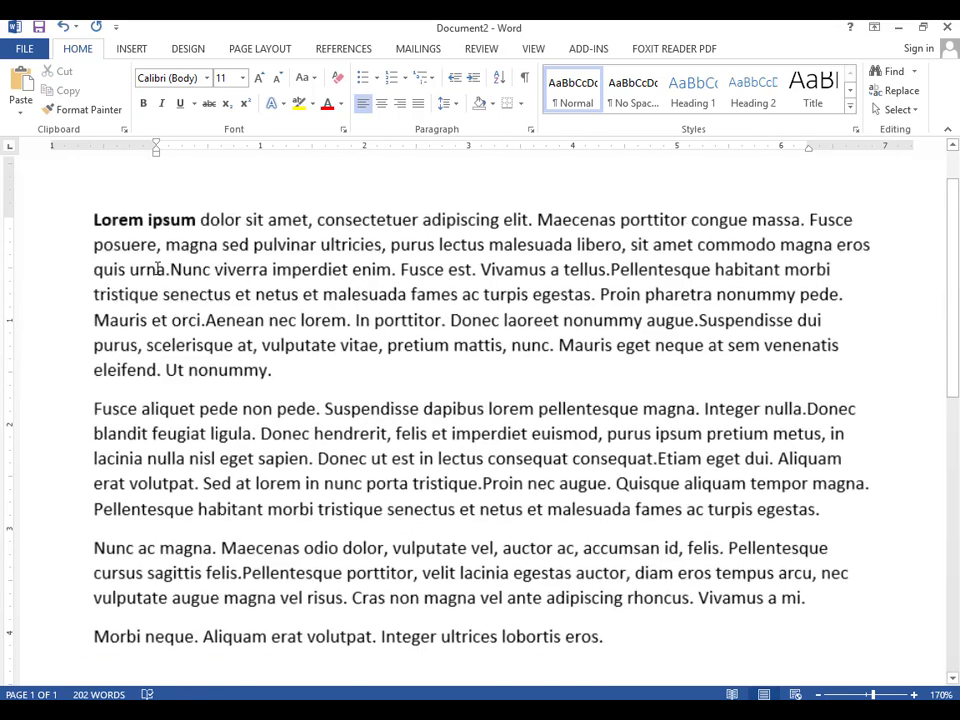
pyautogui.moveTo(178, 214); pyautogui.dragTo(289, 216)
pyautogui.click(114, 215)
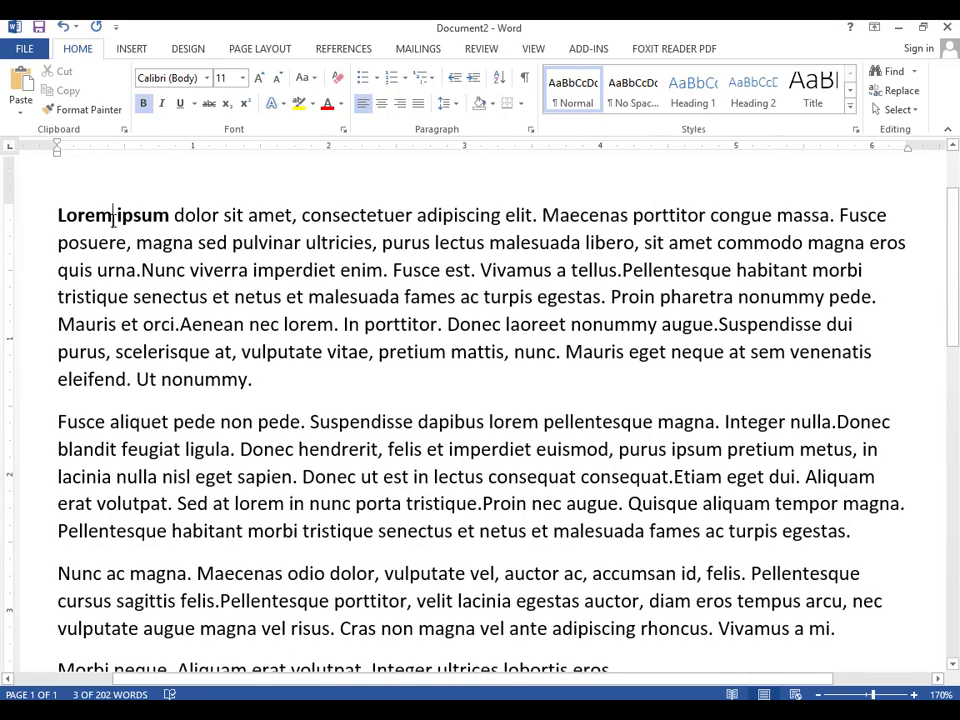
# Step: Try italic formatting on "Lorem ipsum" and on the first paragraph
pyautogui.moveTo(172, 216); pyautogui.dragTo(57, 216)
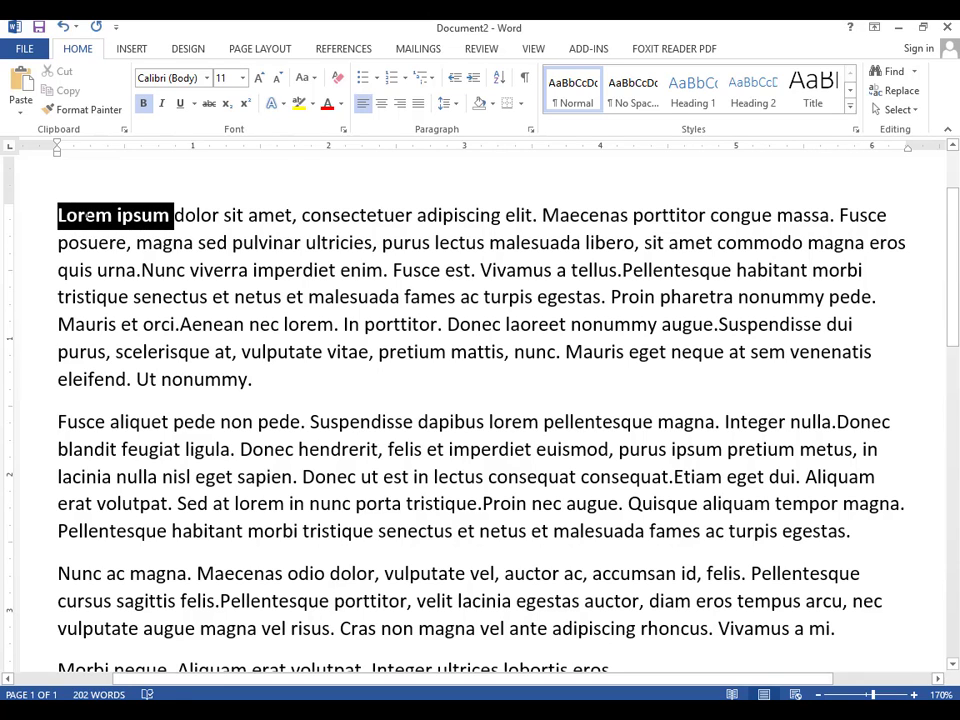
pyautogui.hotkey('ctrl', 'i')
pyautogui.moveTo(276, 379); pyautogui.dragTo(57, 214)
pyautogui.click(163, 104)
pyautogui.click(230, 296)
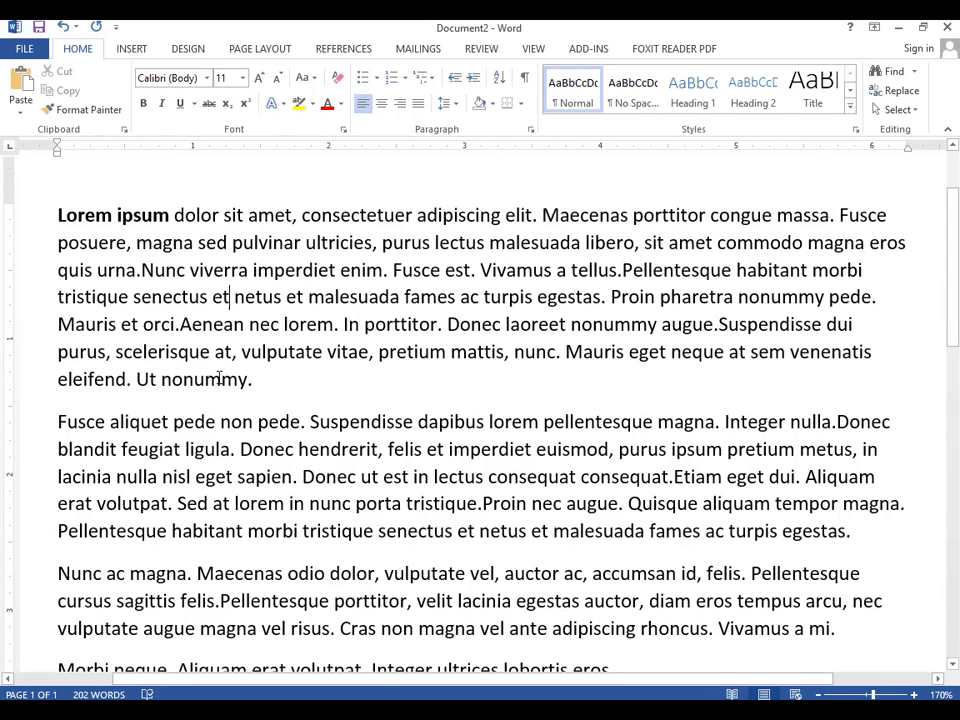
# Step: Italicize the whole first paragraph, then clear both its bold and italic formatting
pyautogui.tripleClick(269, 377)
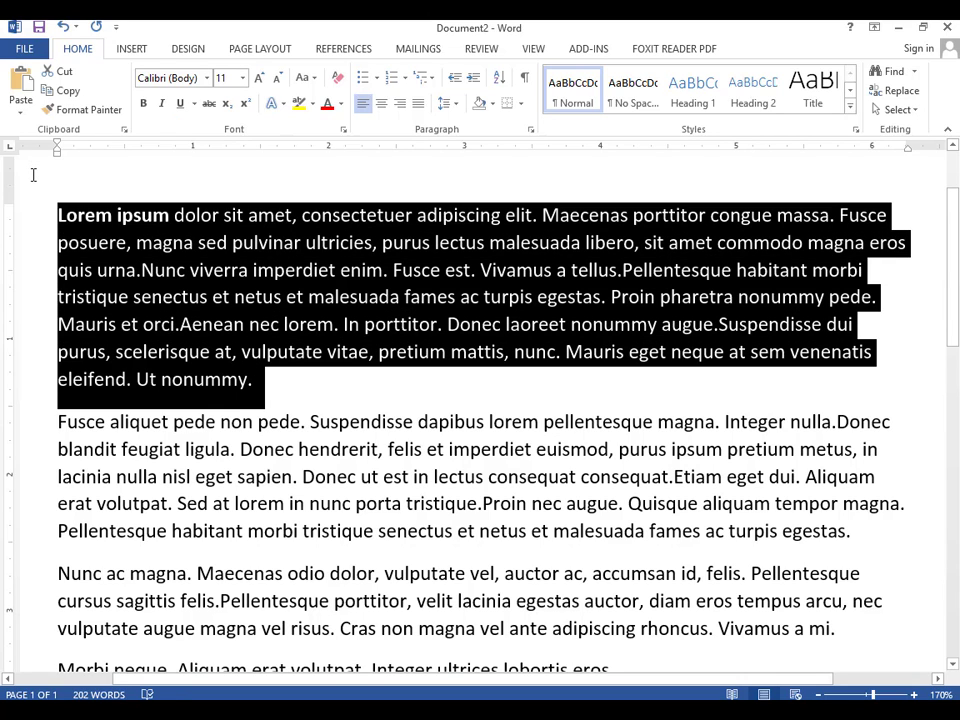
pyautogui.hotkey('ctrl', 'i')
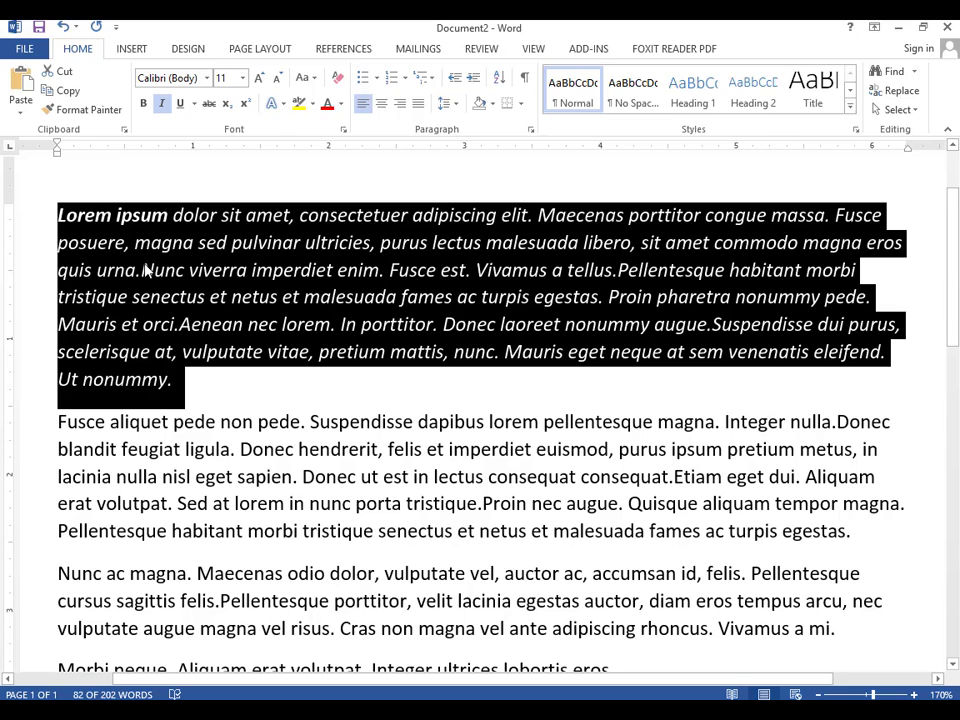
pyautogui.hotkey('ctrl', 'b')
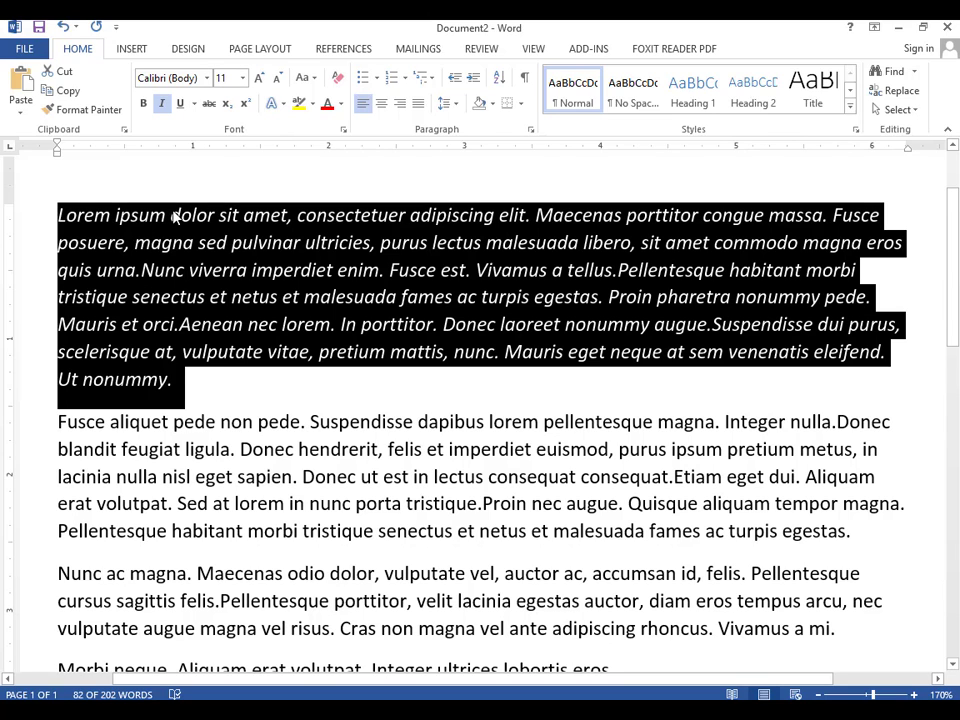
pyautogui.hotkey('ctrl', 'i')
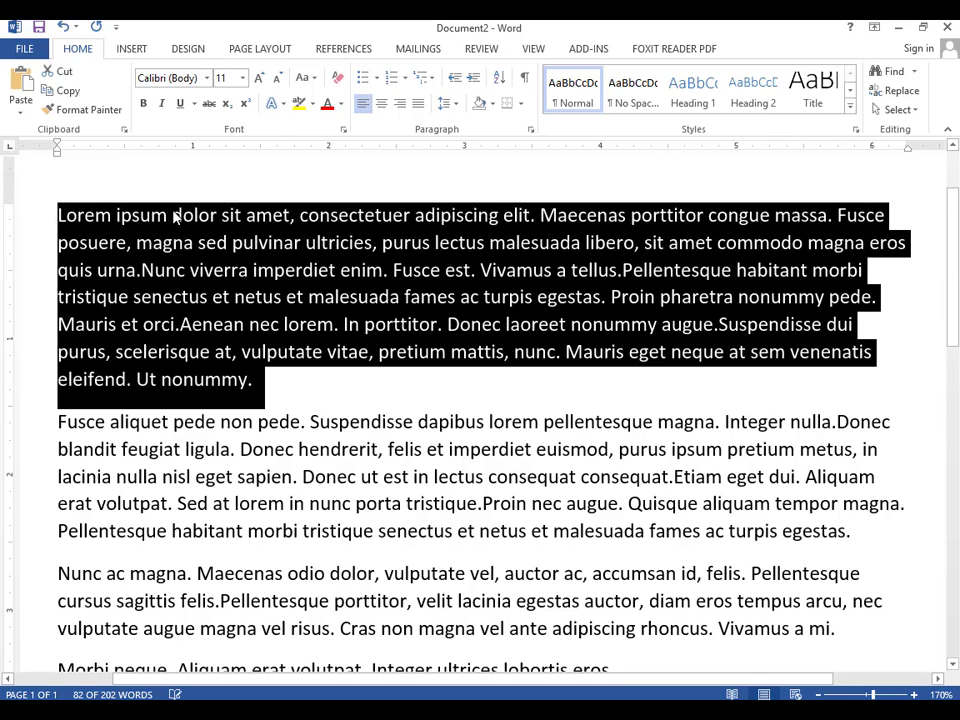
pyautogui.click(344, 382)
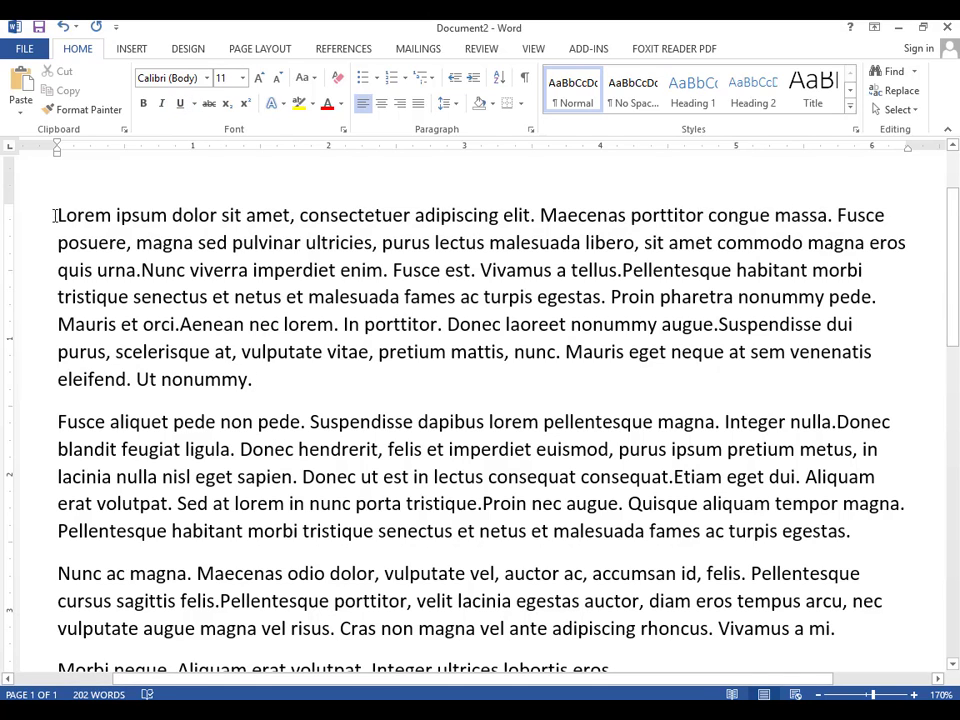
# Step: Split "Lorem ipsum dolor sit" onto its own line with an empty paragraph below it
pyautogui.moveTo(57, 215); pyautogui.dragTo(245, 216)
pyautogui.click(248, 217)
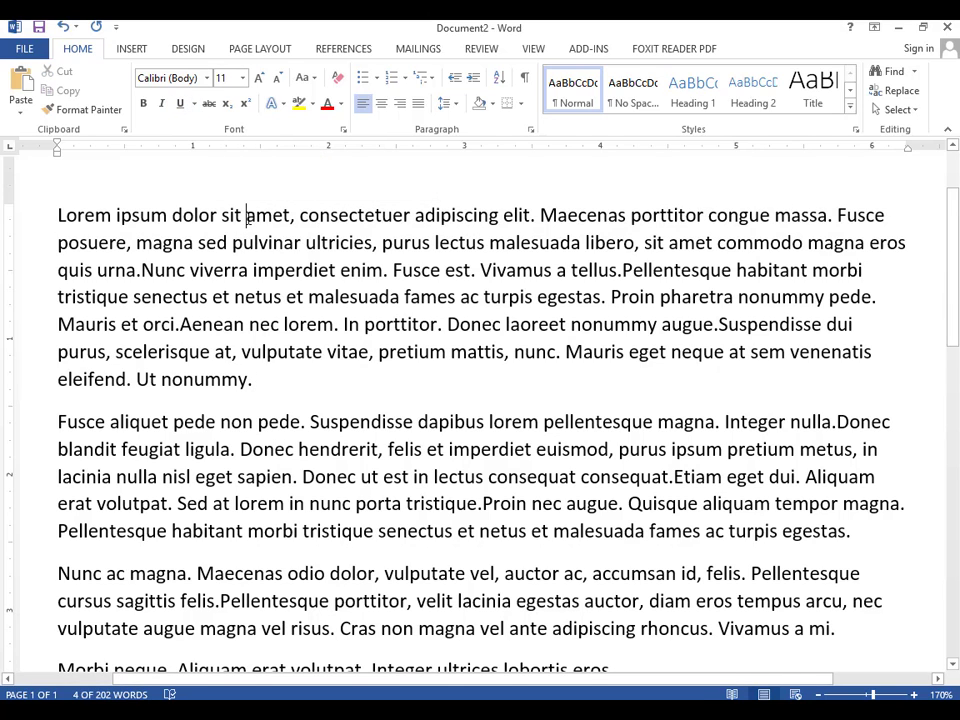
pyautogui.press('Return')
pyautogui.press('Return')
# Step: Underline the "Lorem ipsum dolor sit" line and change the underline style to a single solid line
pyautogui.tripleClick(232, 215)
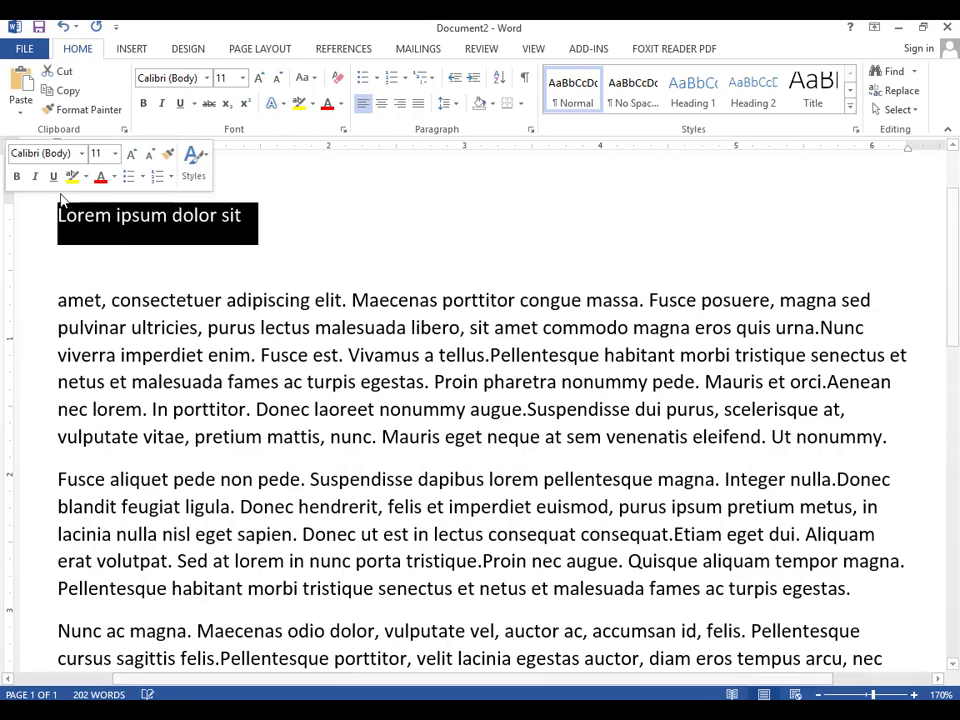
pyautogui.click(180, 104)
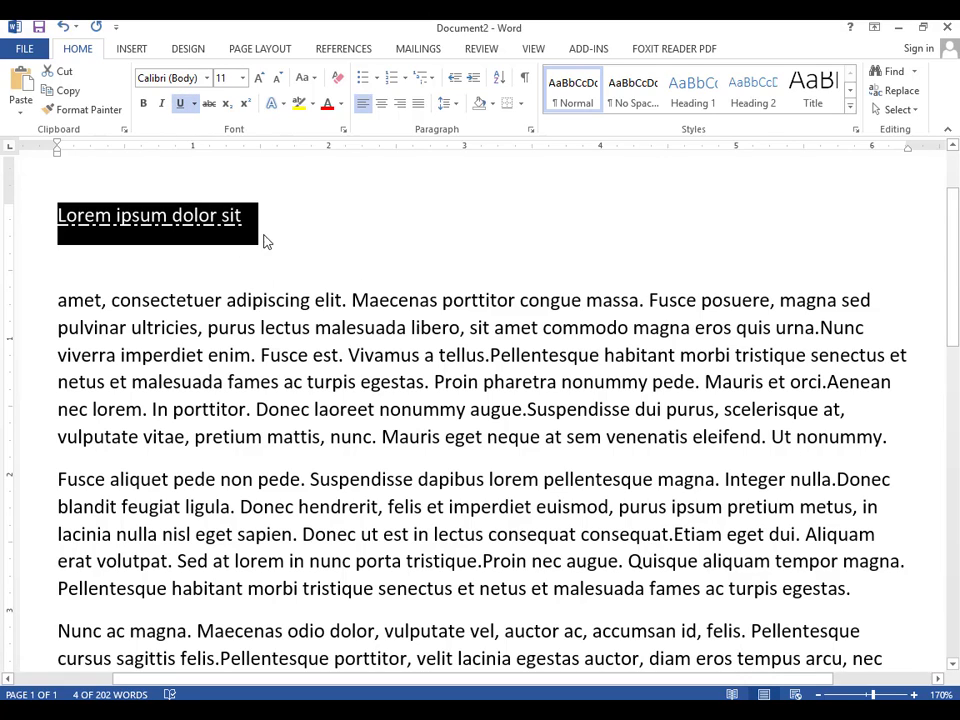
pyautogui.click(194, 104)
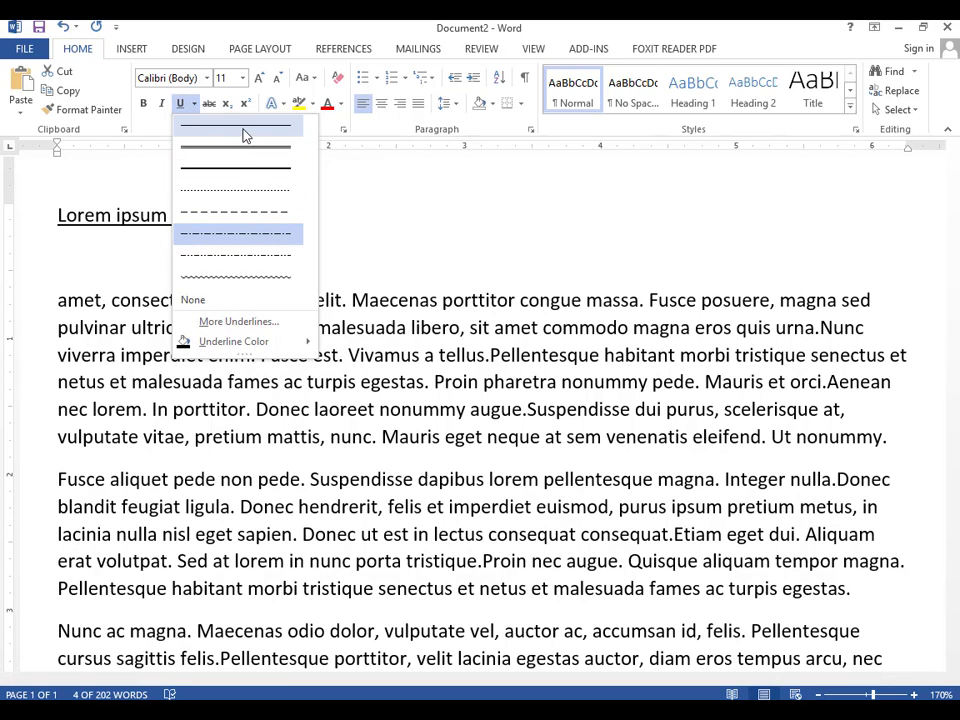
pyautogui.click(244, 131)
pyautogui.click(268, 227)
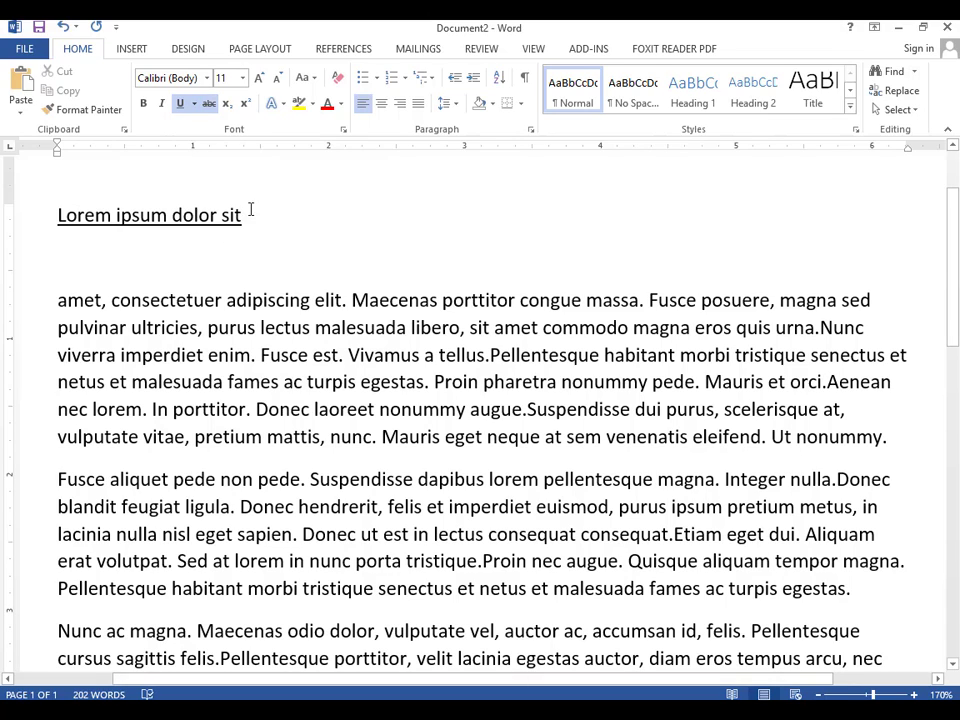
# Step: Apply strikethrough to the underlined "Lorem ipsum dolor sit" line
pyautogui.moveTo(251, 215); pyautogui.dragTo(57, 215)
pyautogui.click(209, 103)
pyautogui.click(332, 216)
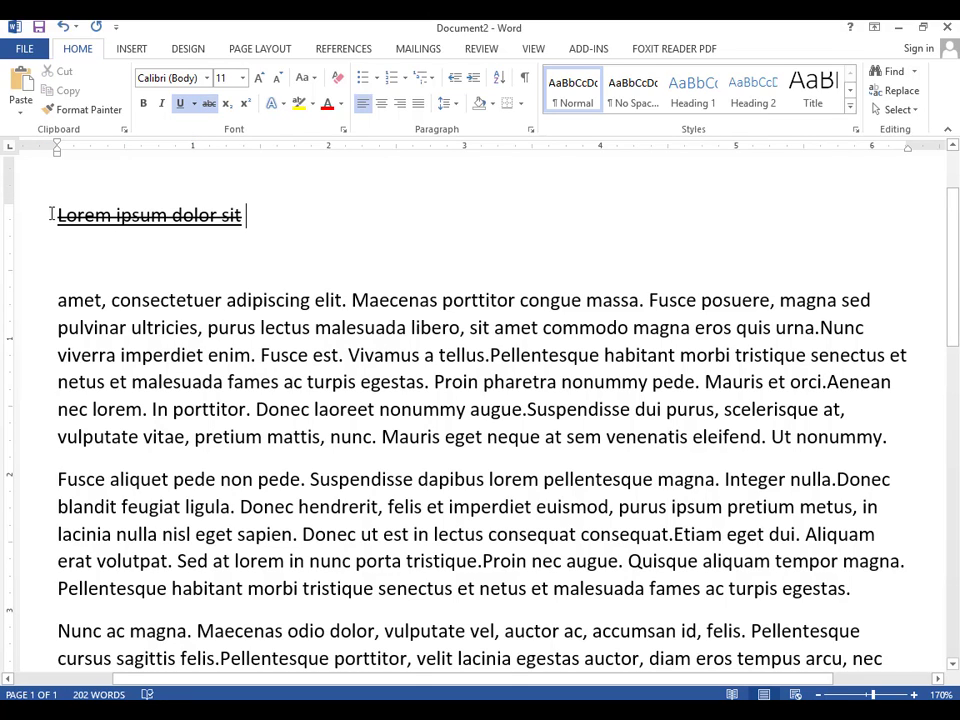
# Step: Remove the underline from the "Lorem ipsum dolor sit" line, keeping its strikethrough
pyautogui.moveTo(264, 229); pyautogui.dragTo(39, 214)
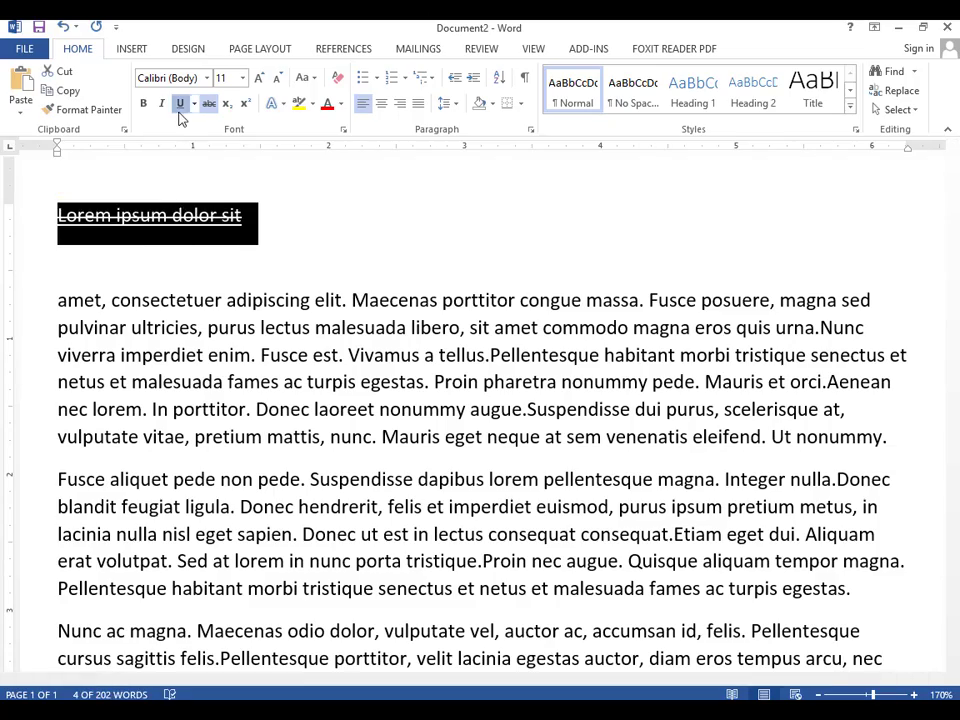
pyautogui.click(311, 212)
pyautogui.scroll(7, 101, 234)
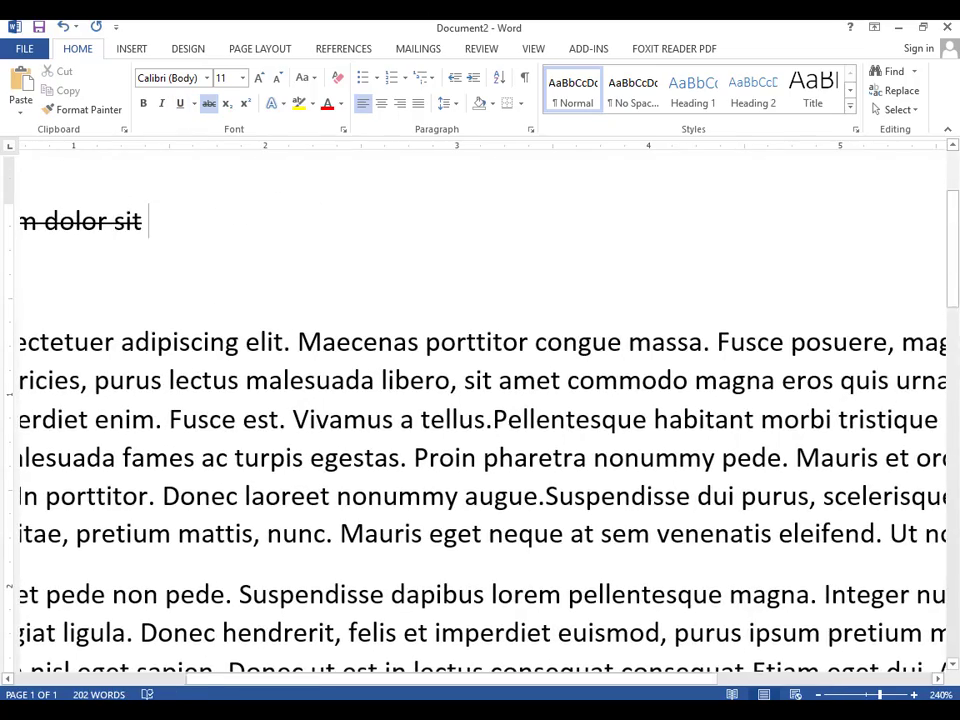
pyautogui.moveTo(487, 680); pyautogui.dragTo(344, 680)
pyautogui.scroll(2, 493, 449)
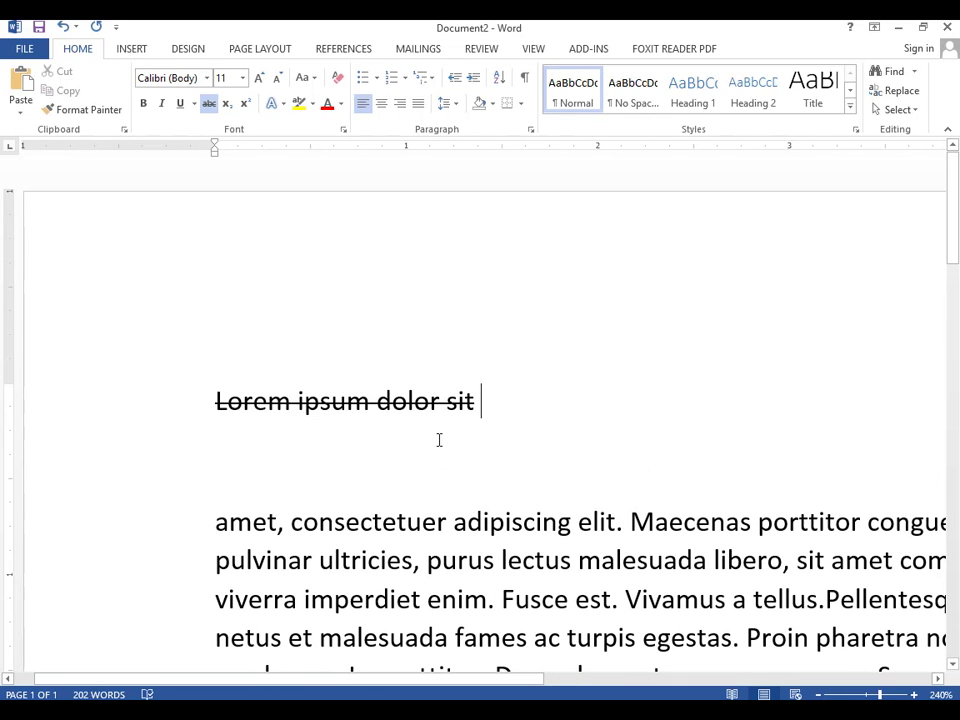
# Step: Remove the strikethrough from the "Lorem ipsum dolor sit" line
pyautogui.click(199, 405)
pyautogui.click(400, 446)
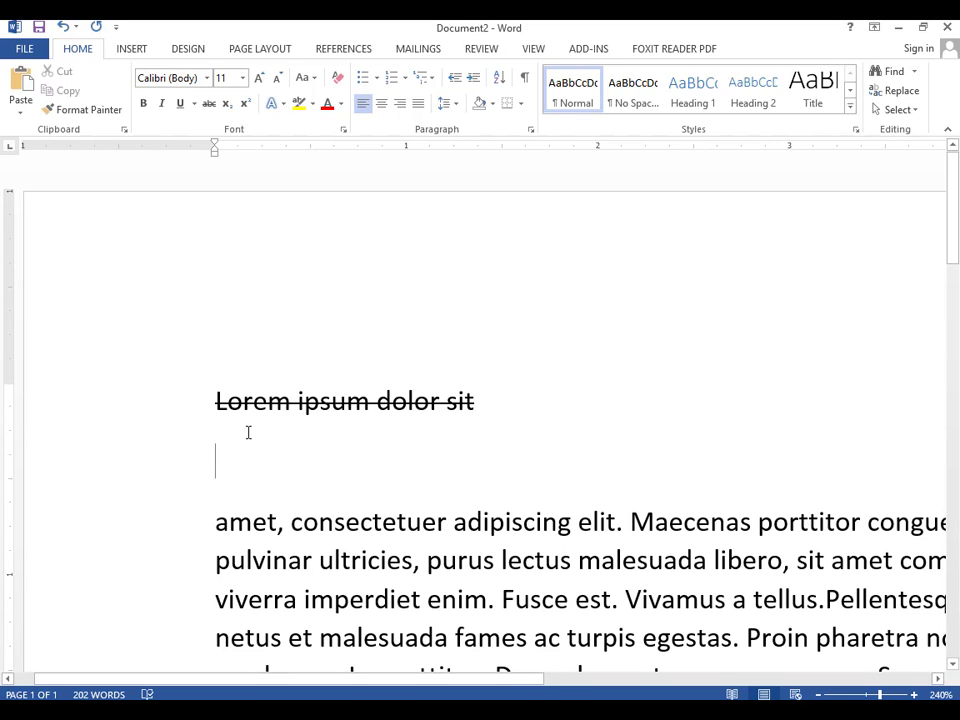
pyautogui.moveTo(214, 400); pyautogui.dragTo(495, 404)
pyautogui.click(570, 416)
pyautogui.moveTo(483, 408); pyautogui.dragTo(213, 400)
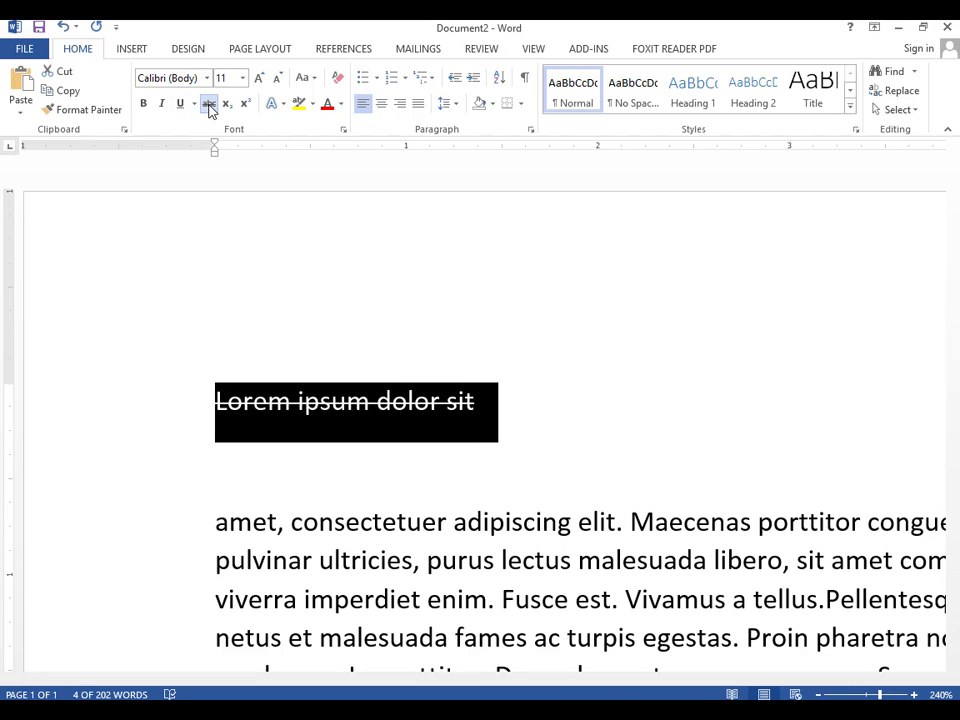
pyautogui.click(209, 104)
pyautogui.click(540, 400)
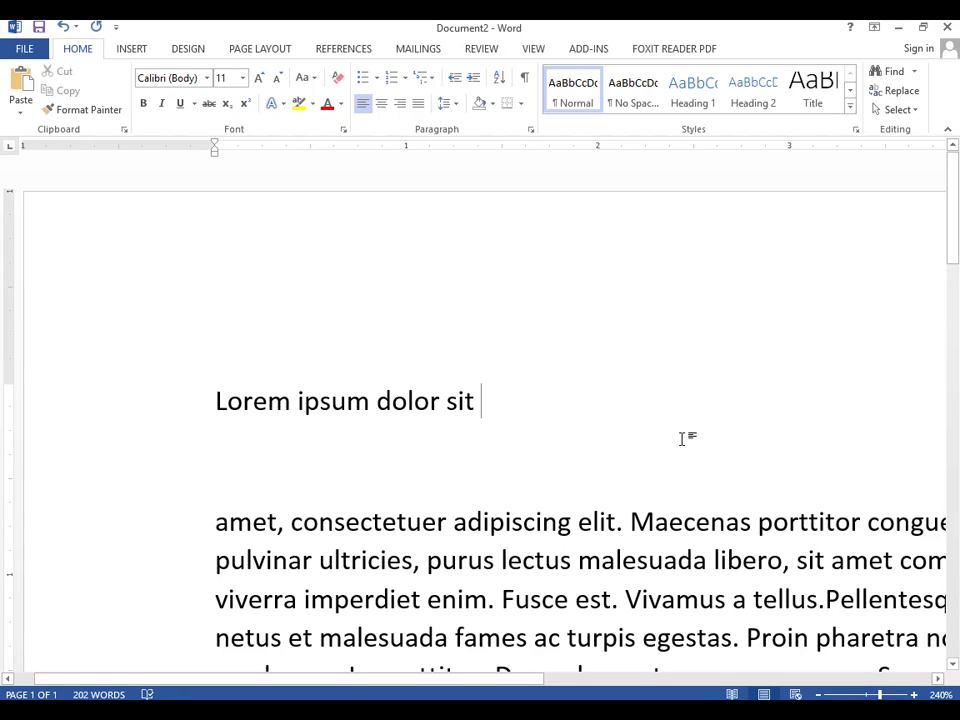
# Step: Append "gmgmgmtm" to the "Lorem ipsum dolor sit" line and format its final "tm" as superscript
pyautogui.write('gmgmgm')
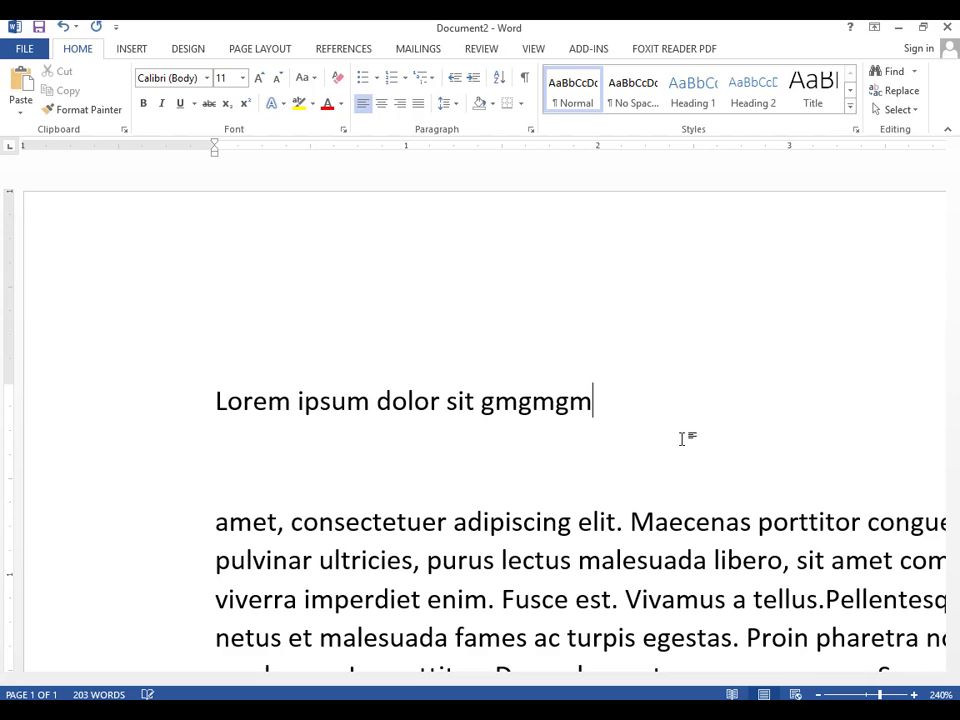
pyautogui.write('tm')
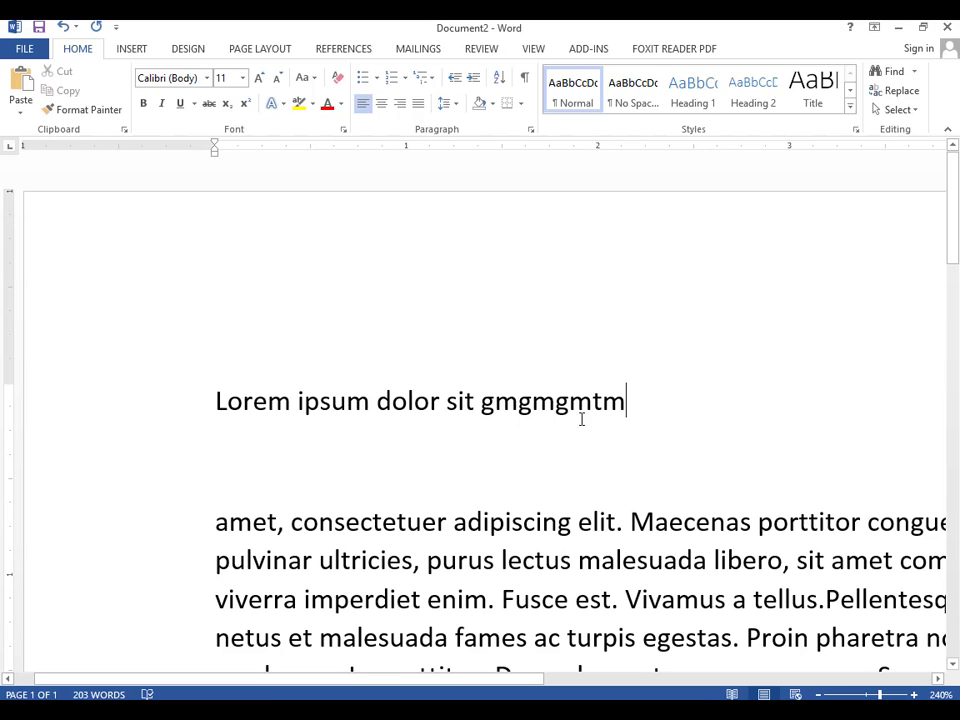
pyautogui.moveTo(594, 401); pyautogui.dragTo(626, 404)
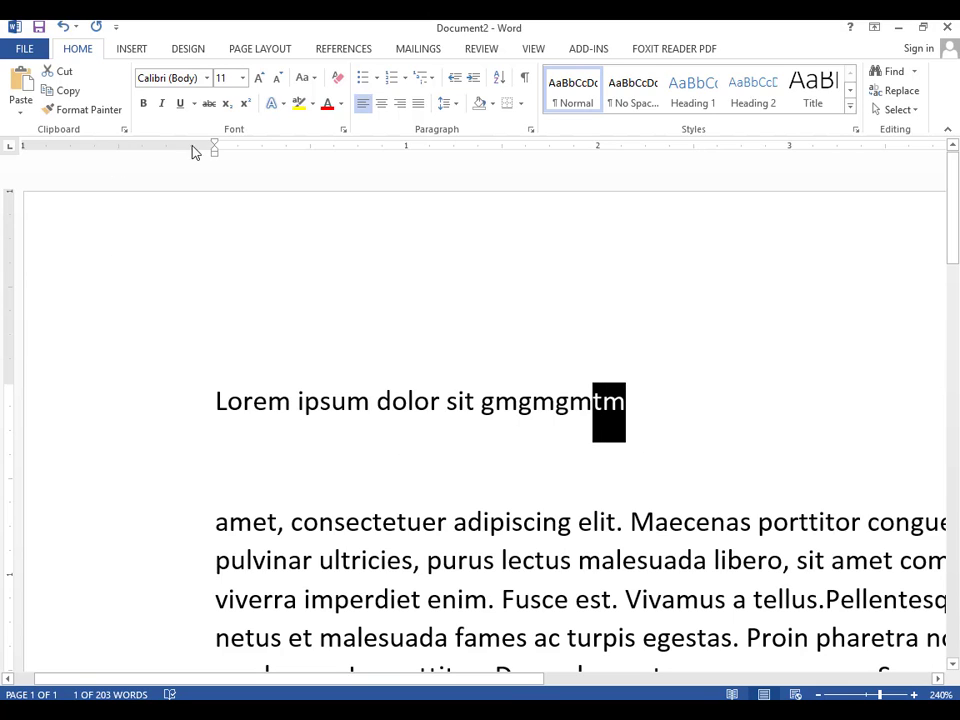
pyautogui.click(244, 103)
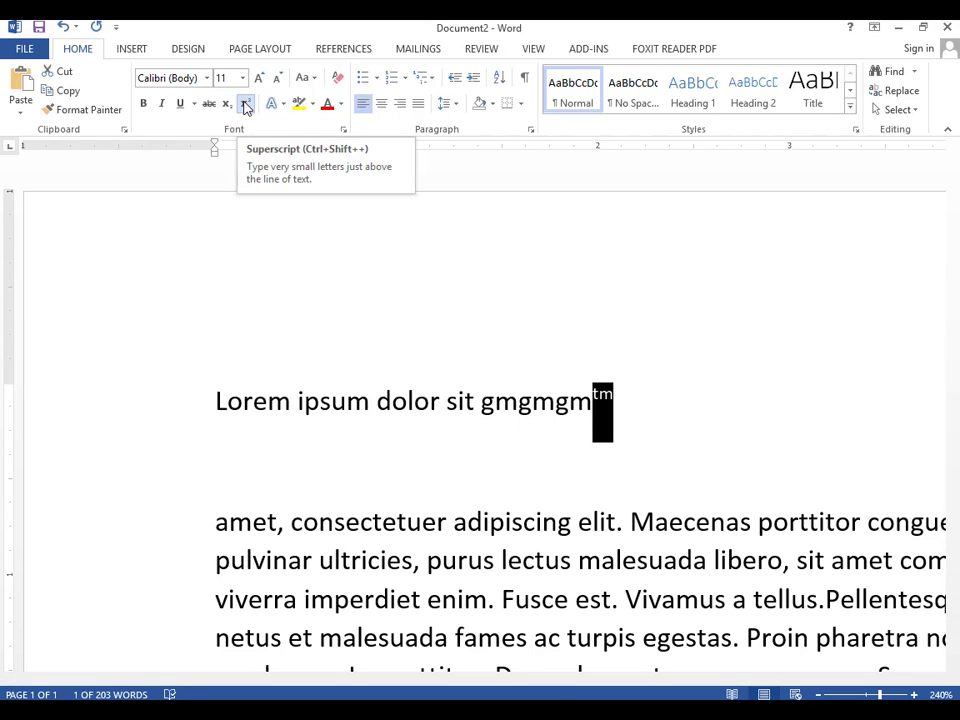
# Step: Change the "tm" letters to subscript and then back to superscript
pyautogui.click(226, 104)
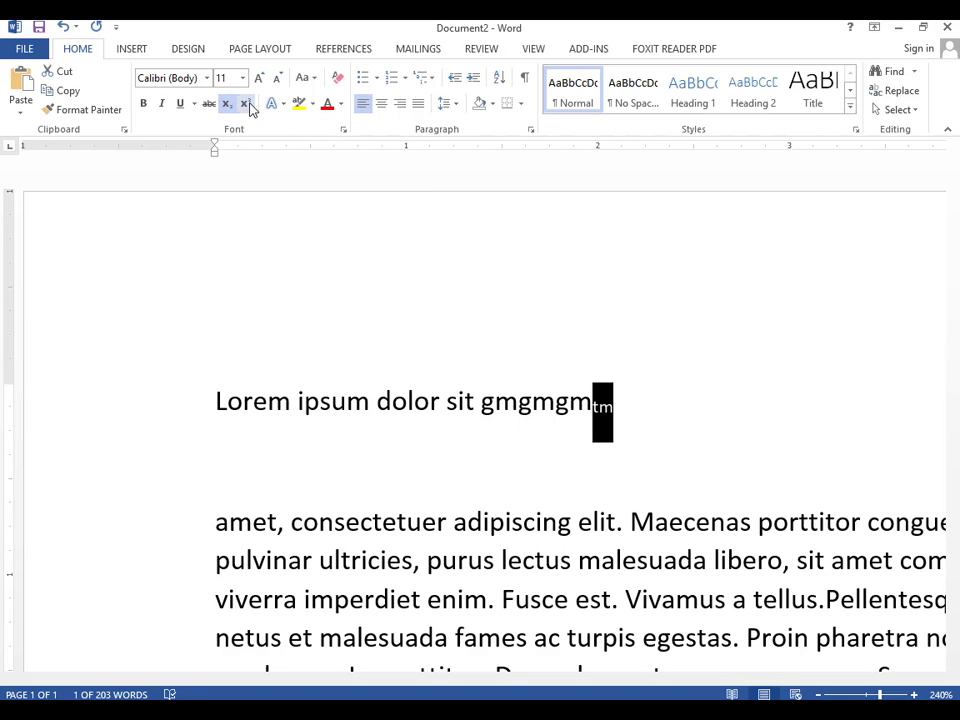
pyautogui.click(246, 105)
pyautogui.click(587, 440)
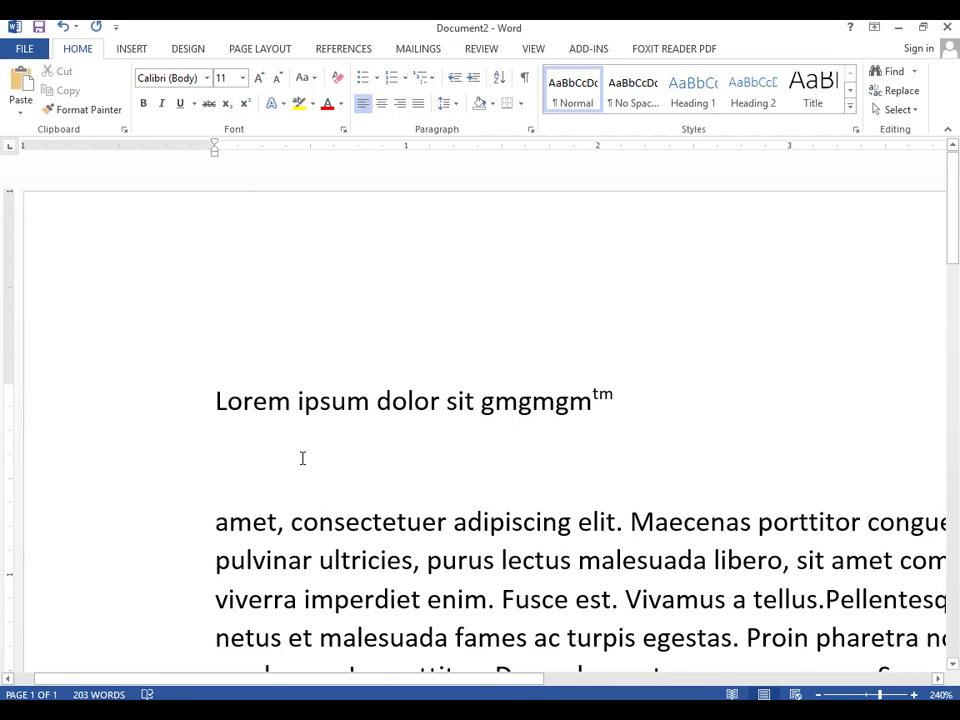
# Step: Delete the added "gmgmgmtm" text from the end of the "Lorem ipsum dolor sit" line
pyautogui.scroll(-3, 174, 405)
pyautogui.scroll(3, 371, 461)
pyautogui.moveTo(478, 402); pyautogui.dragTo(60, 409)
pyautogui.click(628, 420)
pyautogui.press('BackSpace')
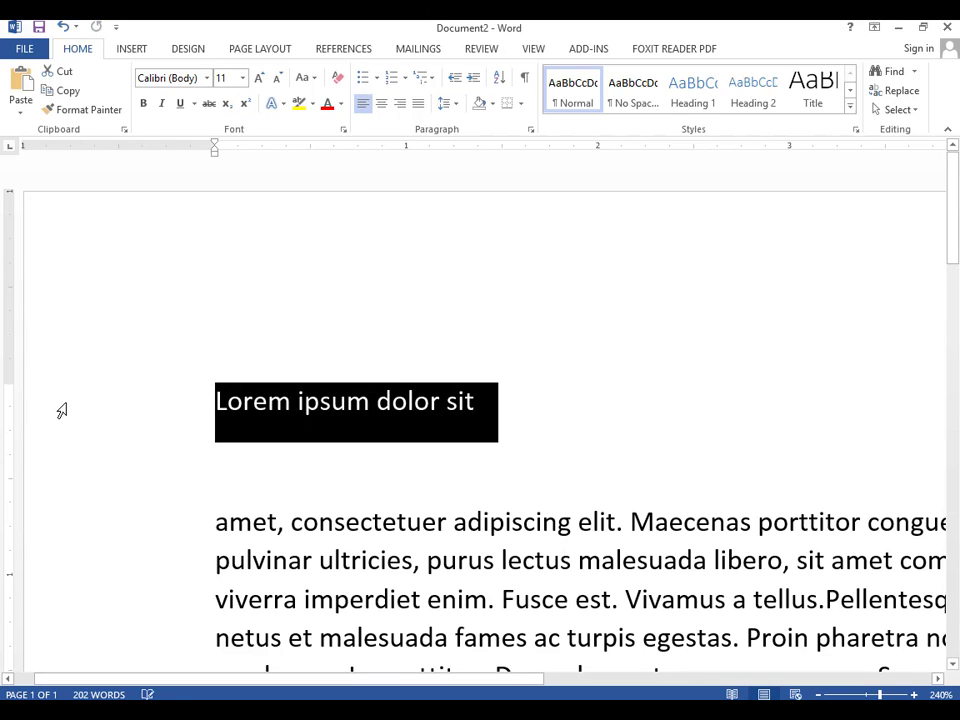
# Step: Set the font of the "Lorem ipsum dolor sit" line to Bernard MT Condensed and select the line again
pyautogui.click(493, 401)
pyautogui.moveTo(493, 401); pyautogui.dragTo(214, 401)
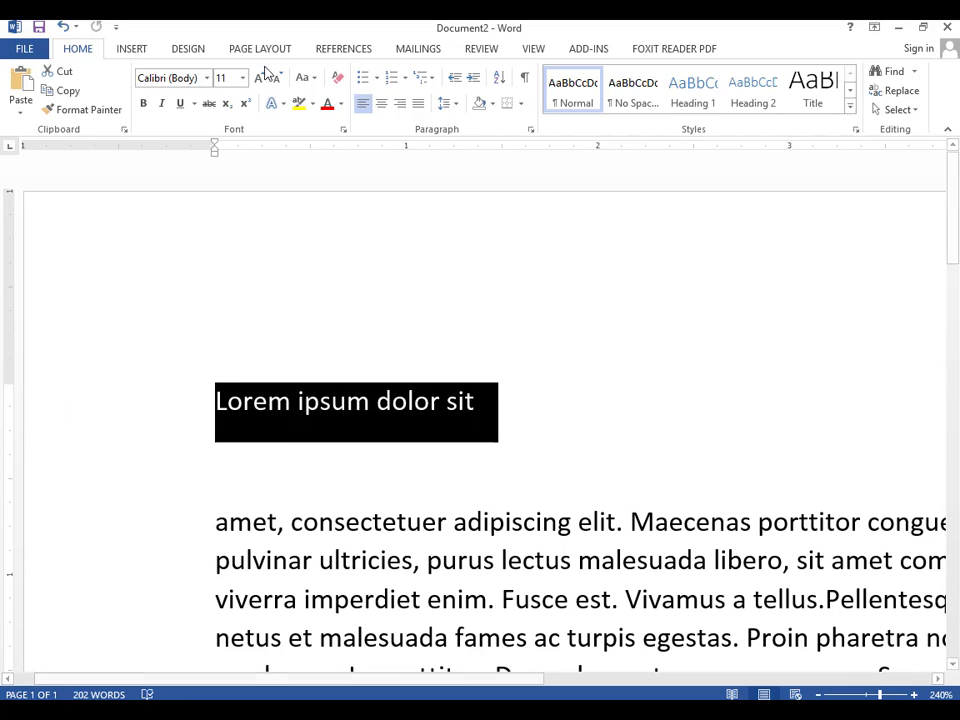
pyautogui.click(206, 78)
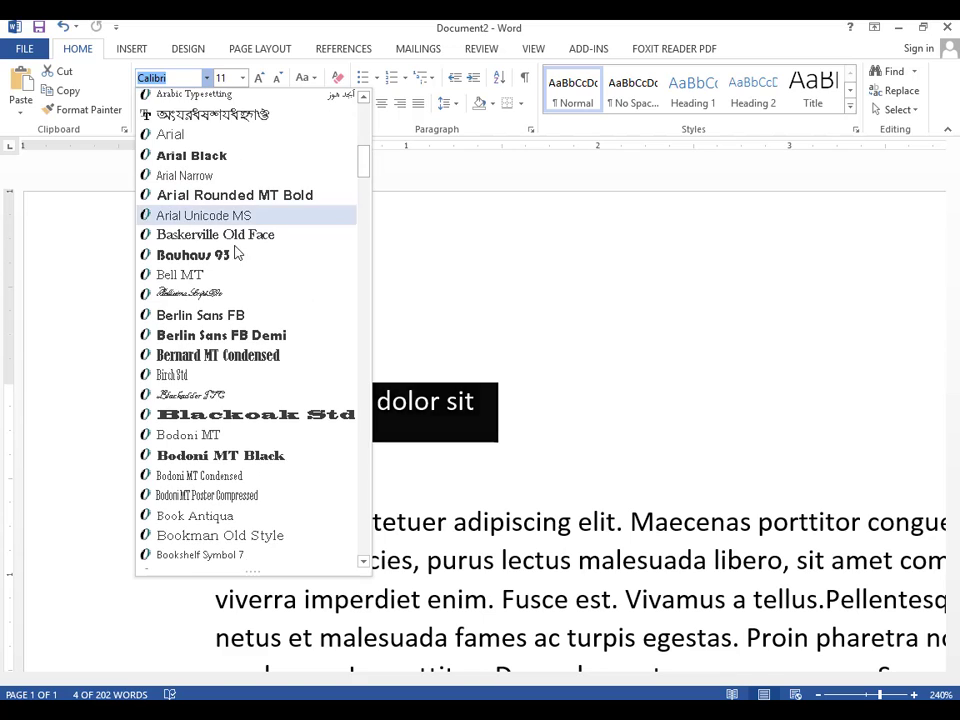
pyautogui.click(228, 366)
pyautogui.click(316, 408)
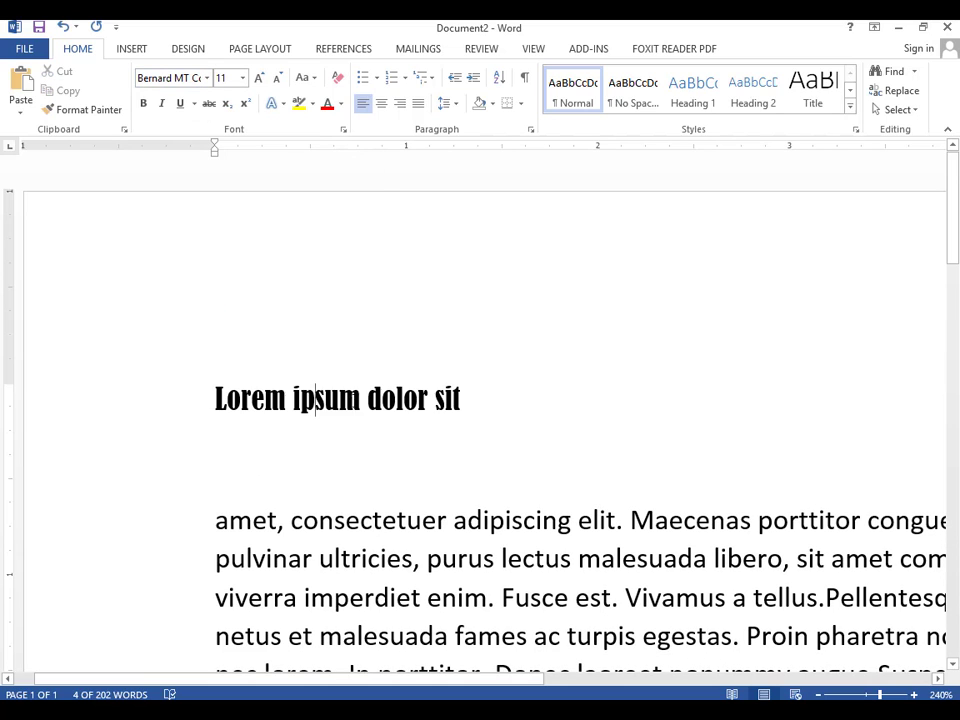
pyautogui.tripleClick(207, 392)
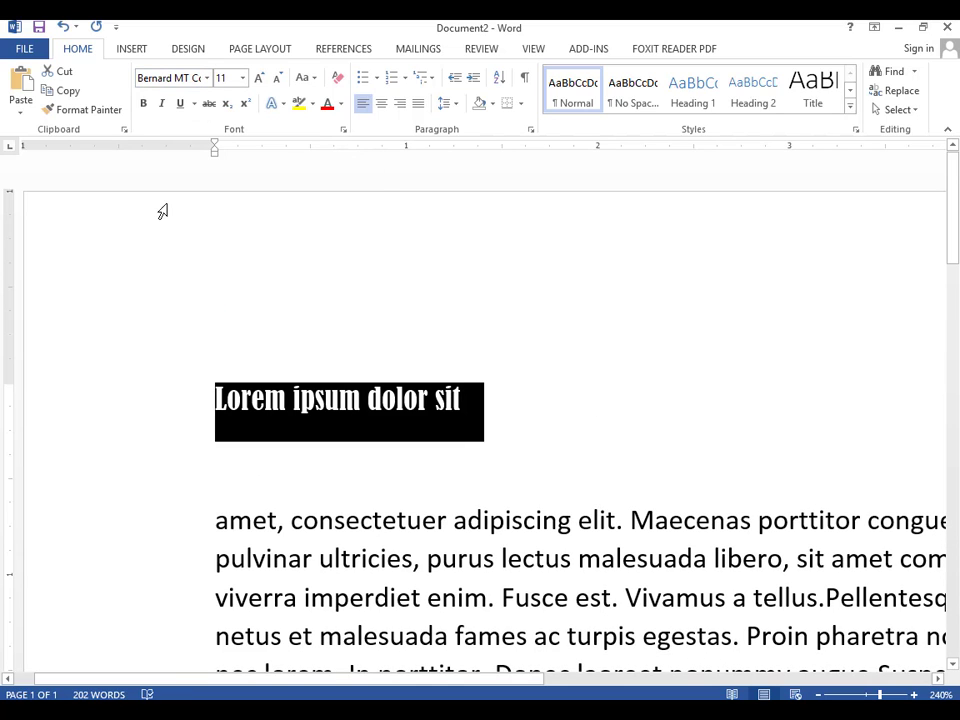
pyautogui.click(172, 79)
pyautogui.click(222, 78)
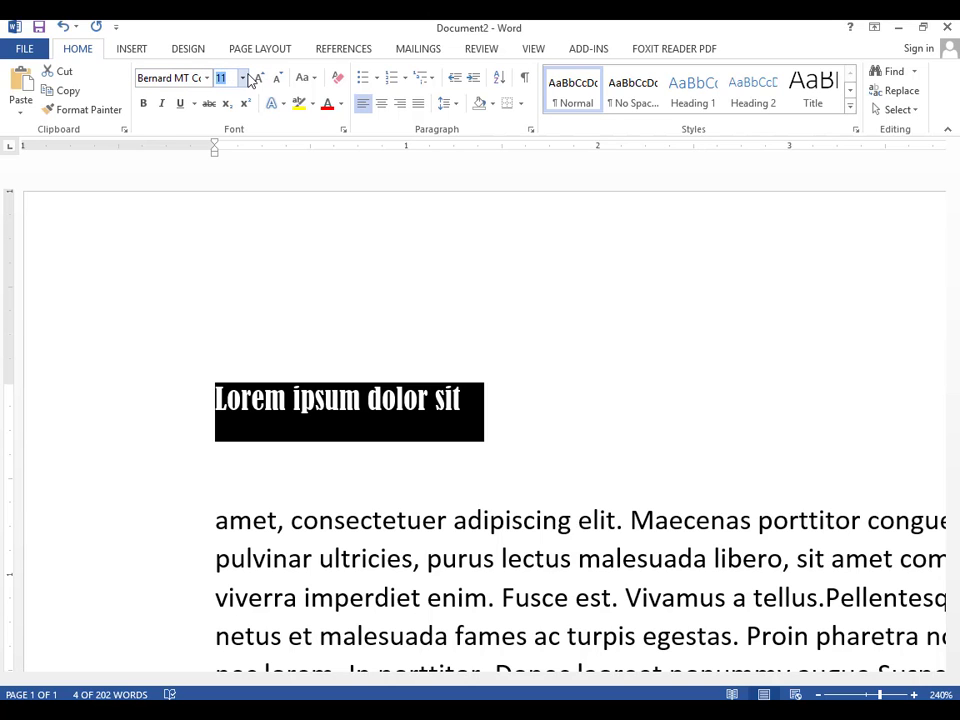
pyautogui.click(242, 78)
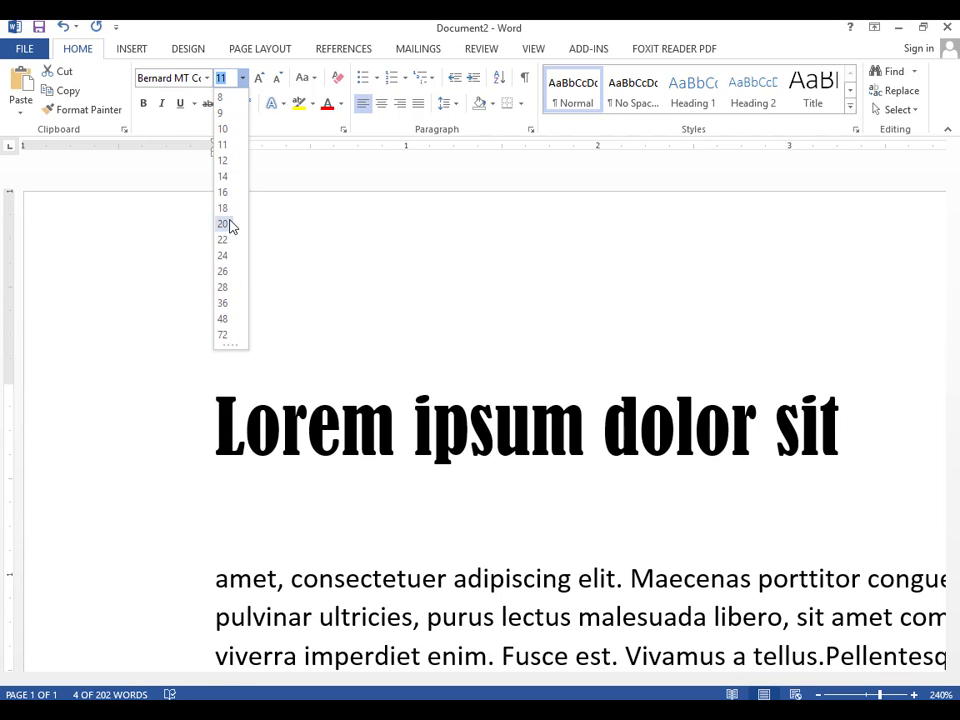
pyautogui.press('Escape')
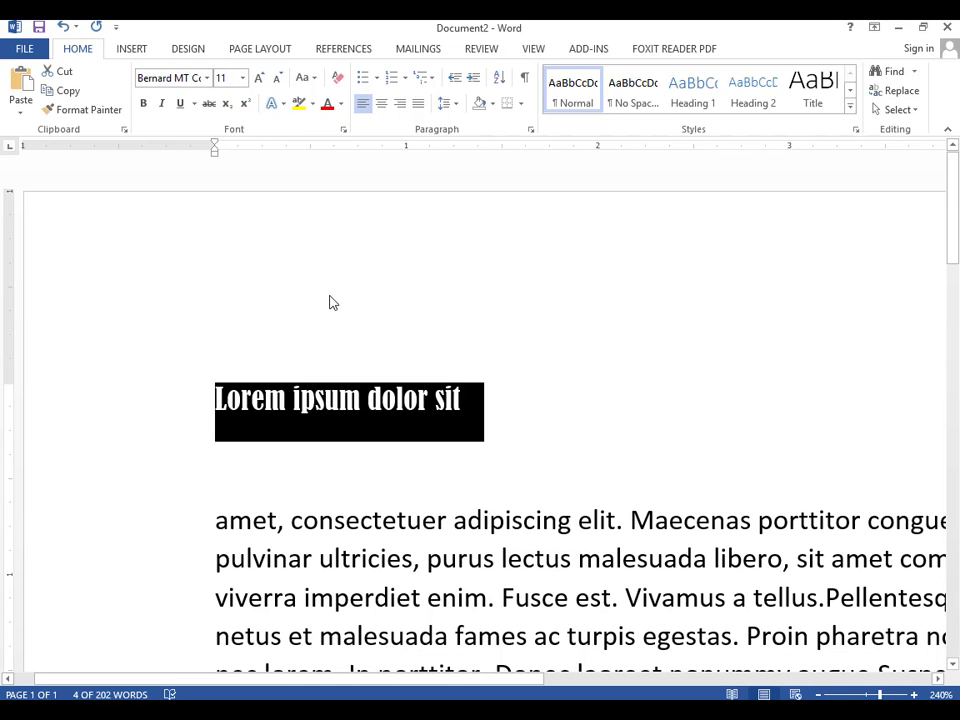
# Step: Increase the font size of the "Lorem ipsum dolor sit" line to 18 pt and then reduce it to 11 pt again
pyautogui.click(265, 80)
pyautogui.click(265, 80)
pyautogui.click(265, 80)
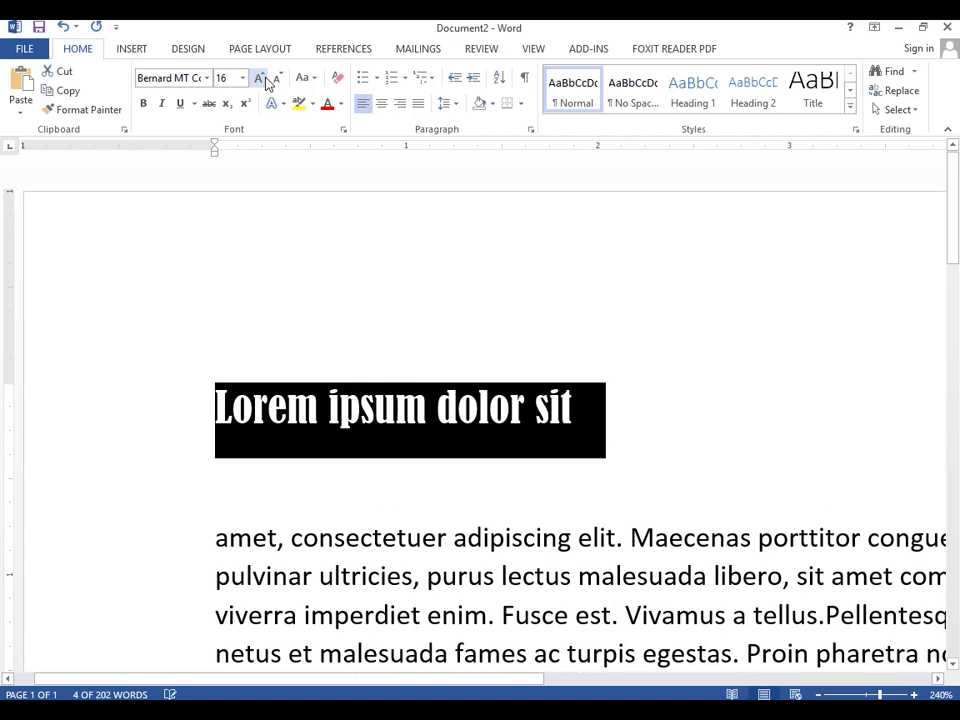
pyautogui.click(265, 79)
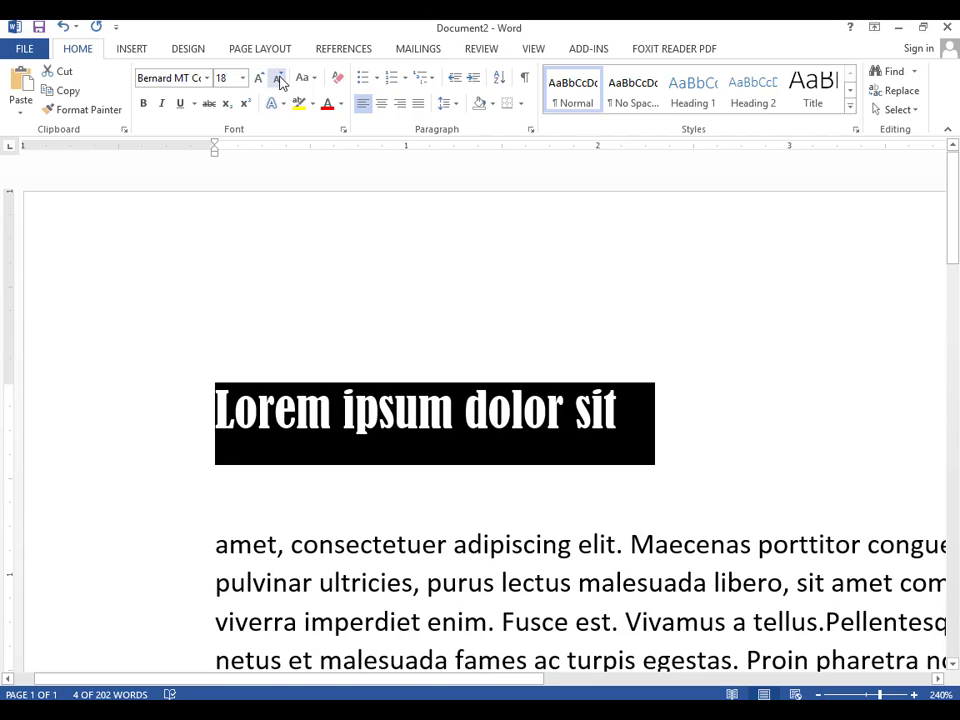
pyautogui.click(278, 78)
pyautogui.click(278, 78)
pyautogui.click(278, 78)
pyautogui.click(278, 78)
pyautogui.click(325, 398)
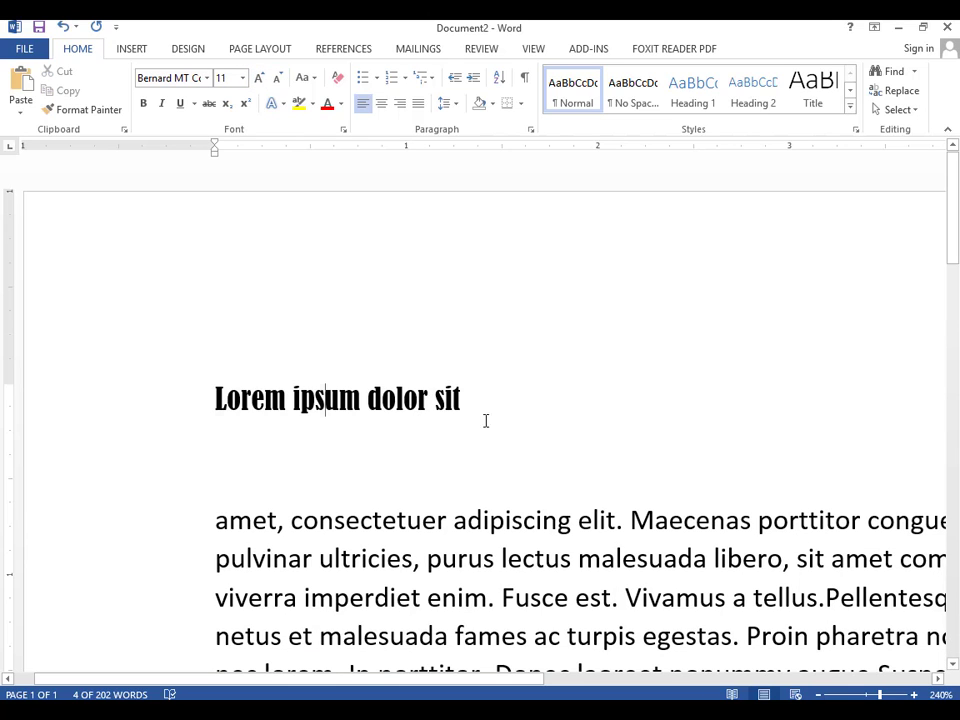
# Step: Try to apply an outer shadow text effect to the "Lorem ipsum dolor sit" line
pyautogui.click(486, 420)
pyautogui.moveTo(466, 398); pyautogui.dragTo(574, 388)
pyautogui.click(293, 400)
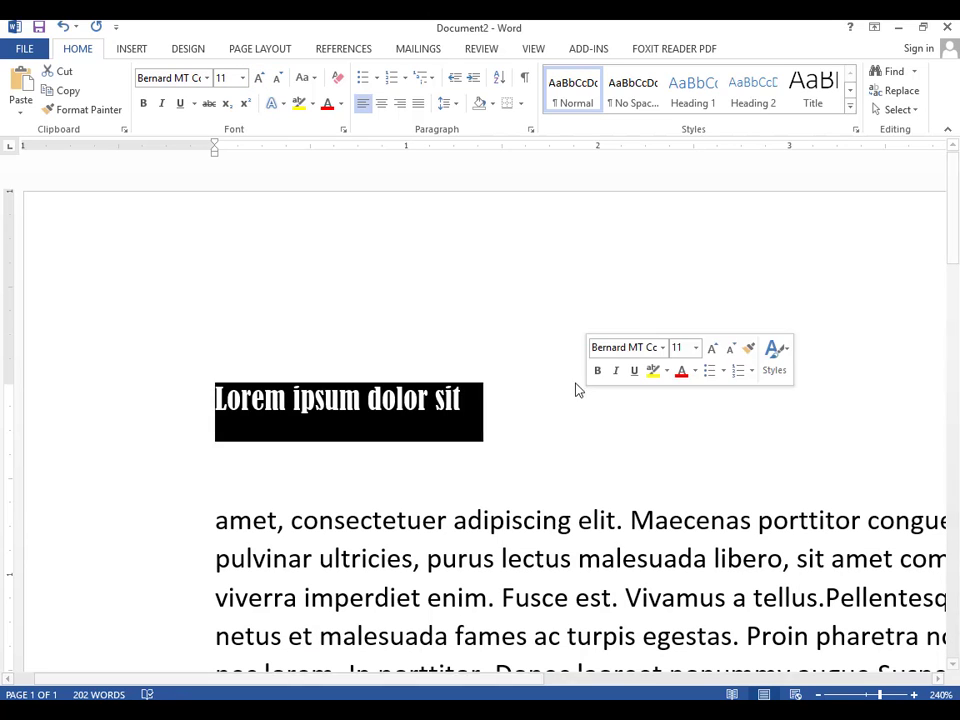
pyautogui.click(279, 106)
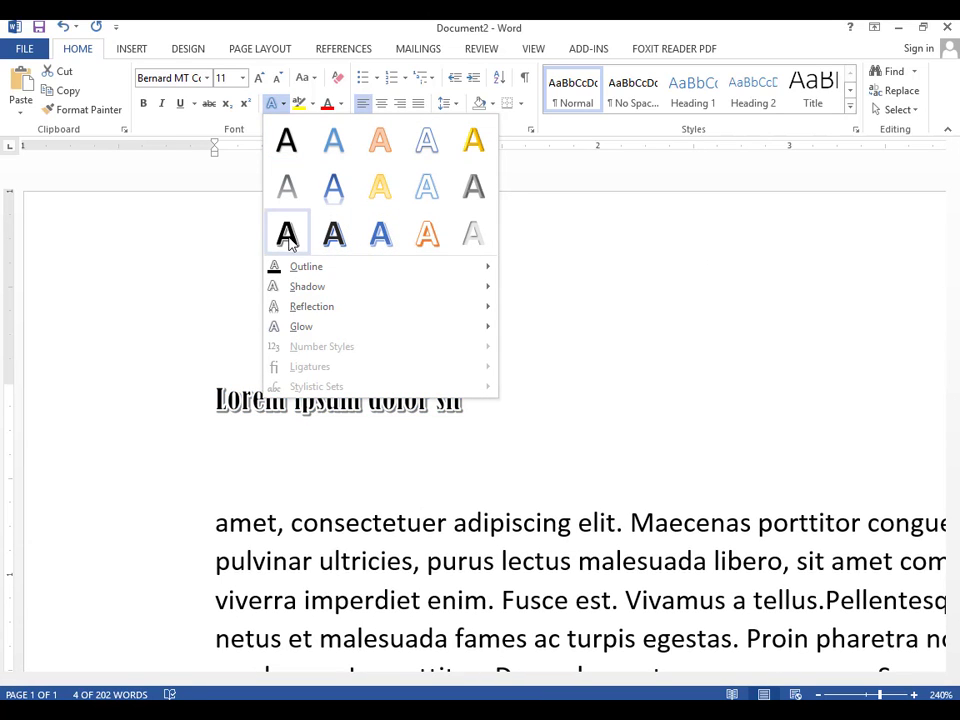
pyautogui.moveTo(346, 284)
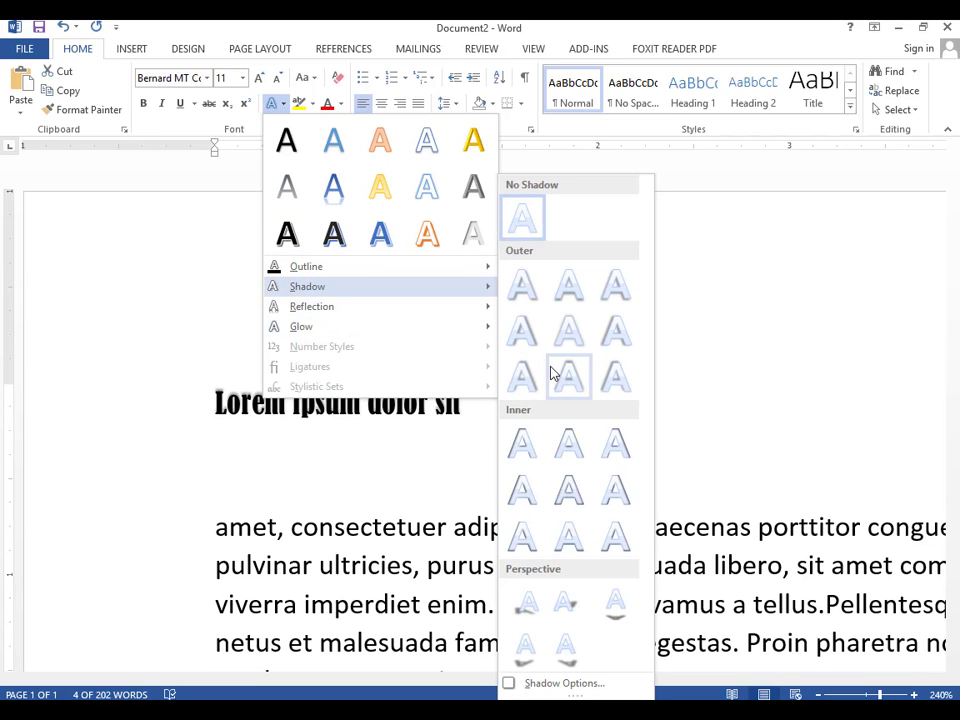
pyautogui.click(551, 374)
pyautogui.click(287, 398)
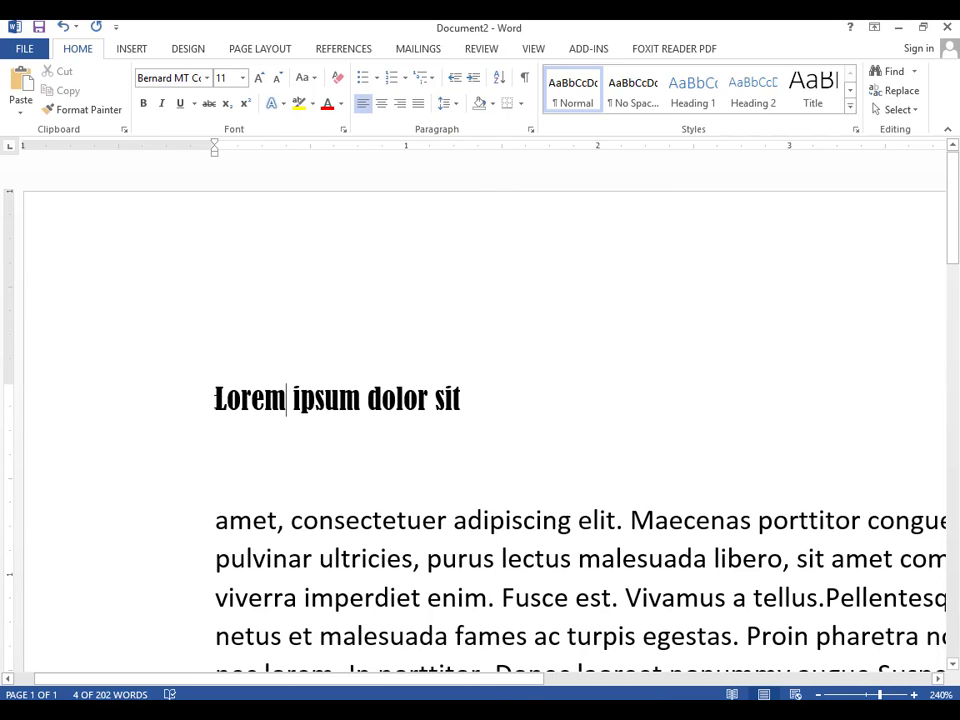
# Step: Highlight the "Lorem ipsum dolor sit" line in yellow
pyautogui.moveTo(212, 398); pyautogui.dragTo(525, 394)
pyautogui.keyDown('ctrl'); pyautogui.scroll(3, 274, 309); pyautogui.keyUp('ctrl')
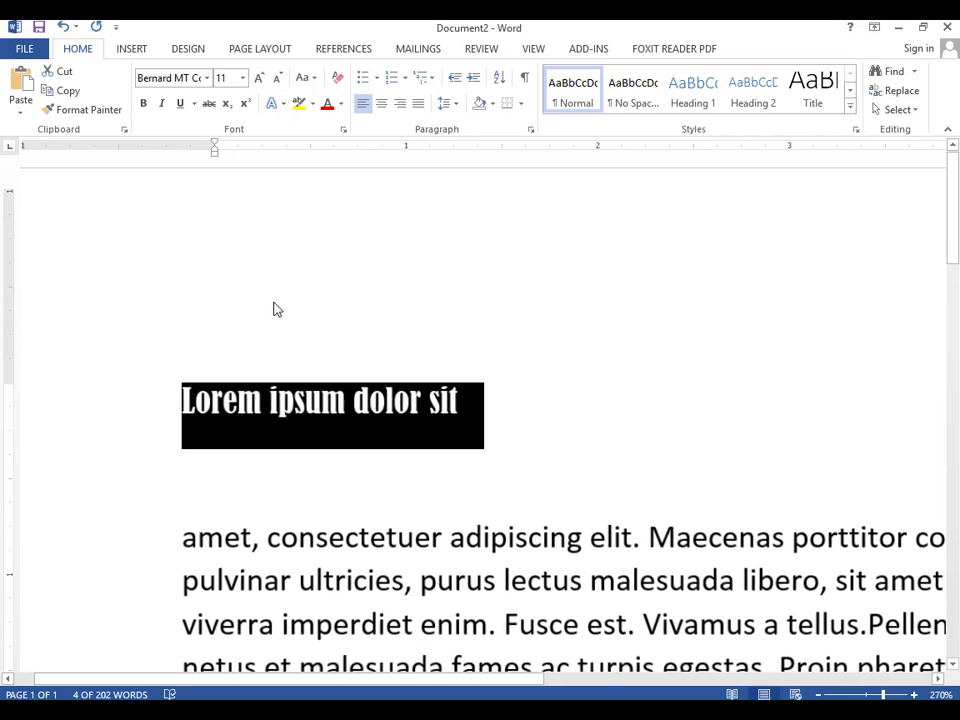
pyautogui.hscroll(3, 277, 310)
pyautogui.moveTo(568, 680); pyautogui.dragTo(378, 680)
pyautogui.click(164, 390)
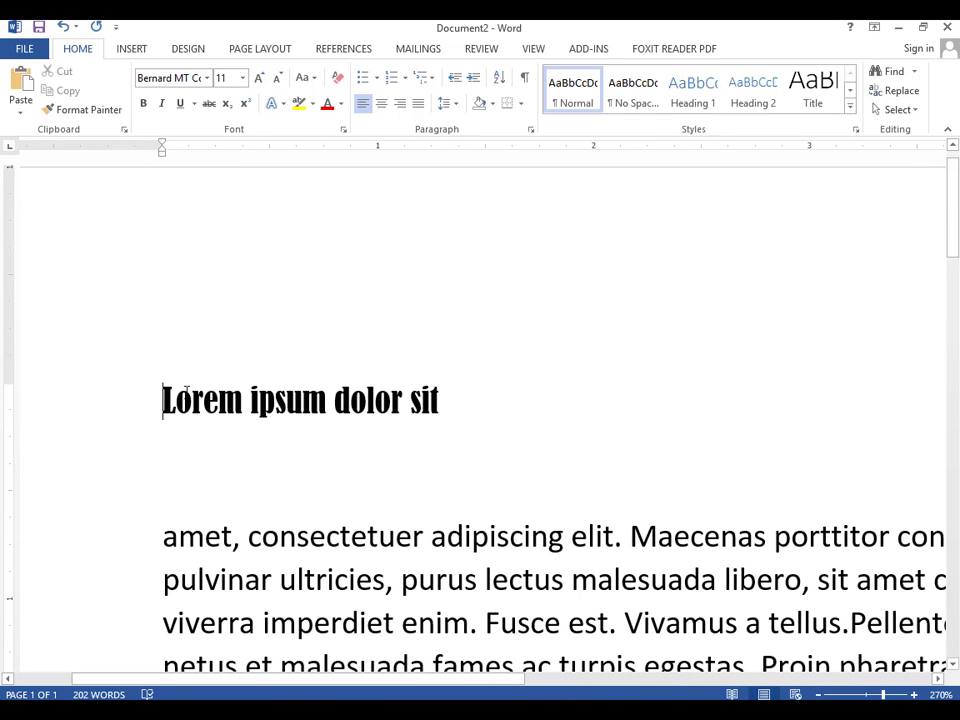
pyautogui.keyDown('shift'); pyautogui.click(480, 394); pyautogui.keyUp('shift')
pyautogui.click(301, 104)
pyautogui.click(391, 400)
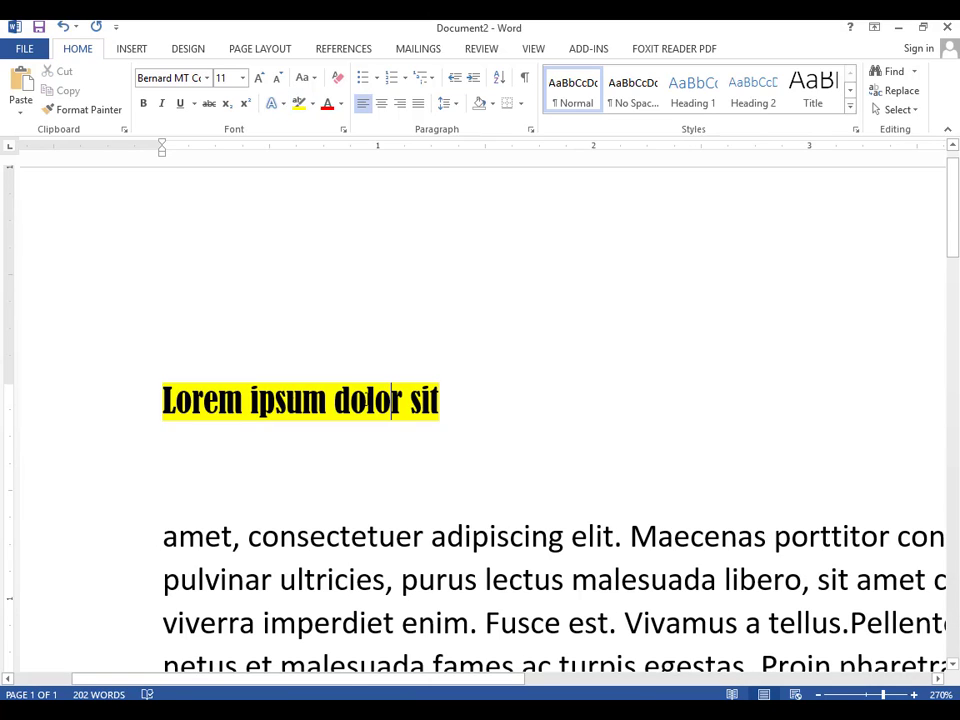
# Step: Set the font color of the highlighted "Lorem ipsum dolor sit" line to the standard Blue
pyautogui.moveTo(156, 399); pyautogui.dragTo(514, 414)
pyautogui.click(430, 430)
pyautogui.moveTo(440, 398); pyautogui.dragTo(129, 399)
pyautogui.click(214, 410)
pyautogui.moveTo(163, 400); pyautogui.dragTo(450, 407)
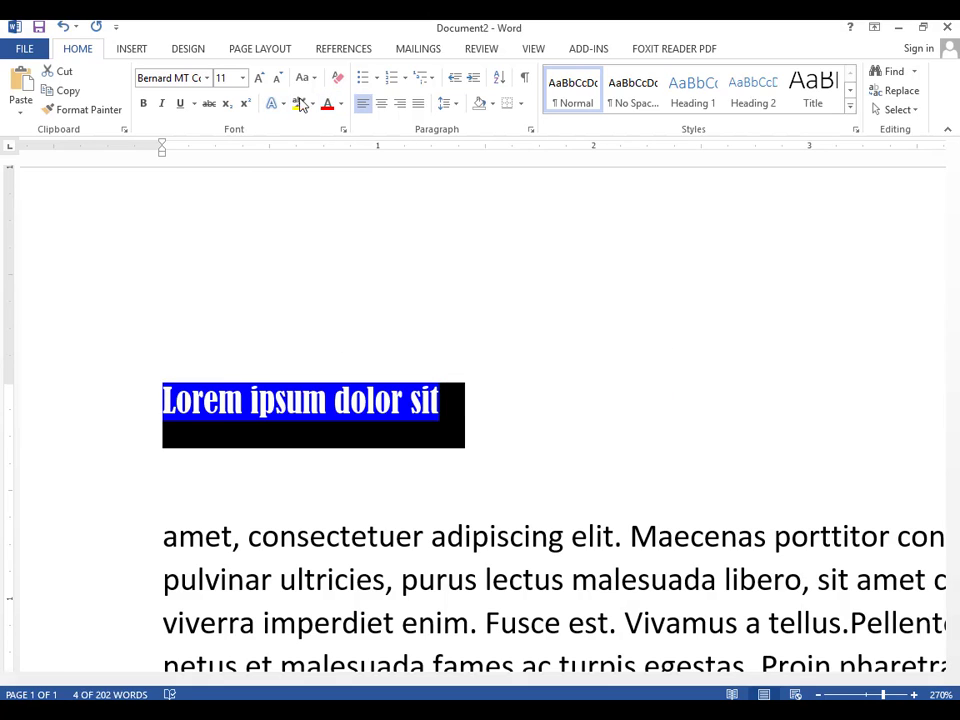
pyautogui.click(340, 104)
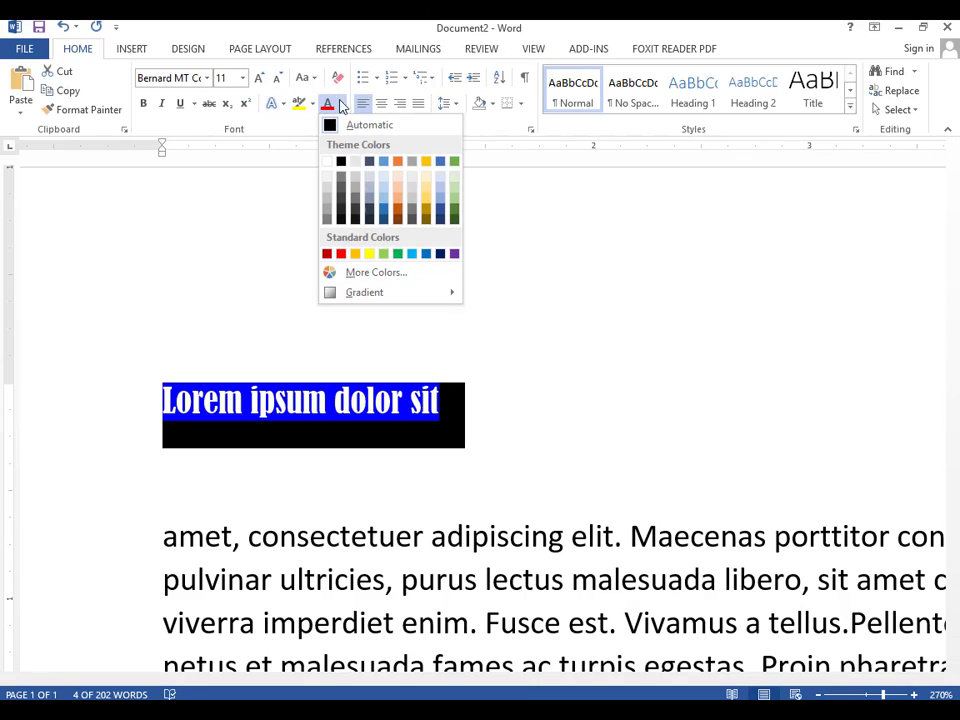
pyautogui.click(426, 254)
pyautogui.click(396, 330)
pyautogui.press('Home')
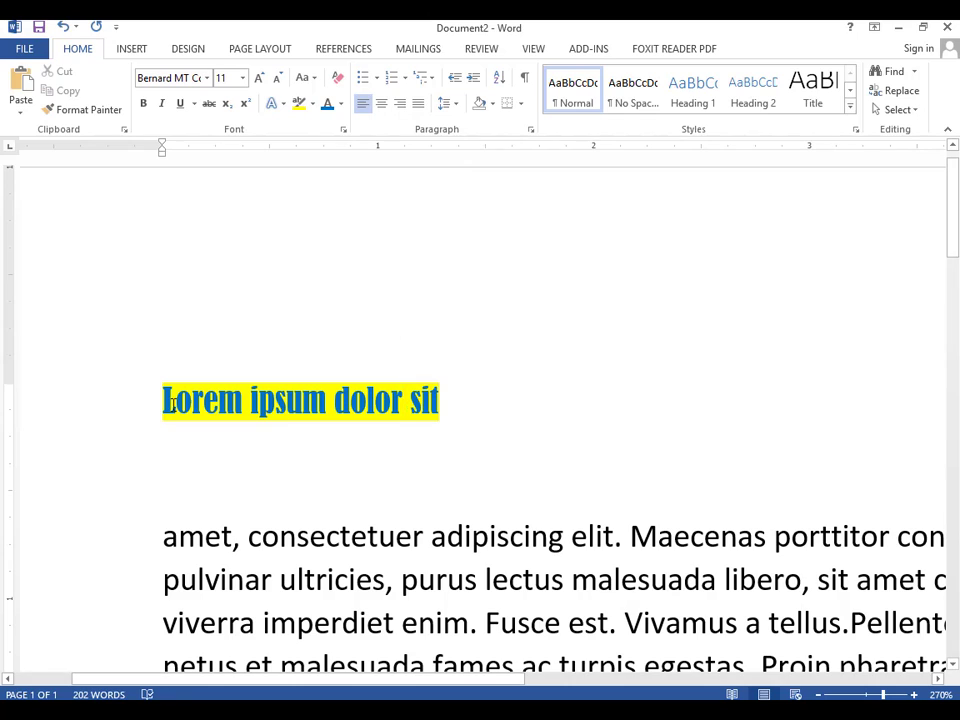
# Step: Remove the yellow highlight from the "Lorem ipsum dolor sit" line and clear all of its formatting
pyautogui.moveTo(163, 402); pyautogui.dragTo(483, 402)
pyautogui.click(300, 104)
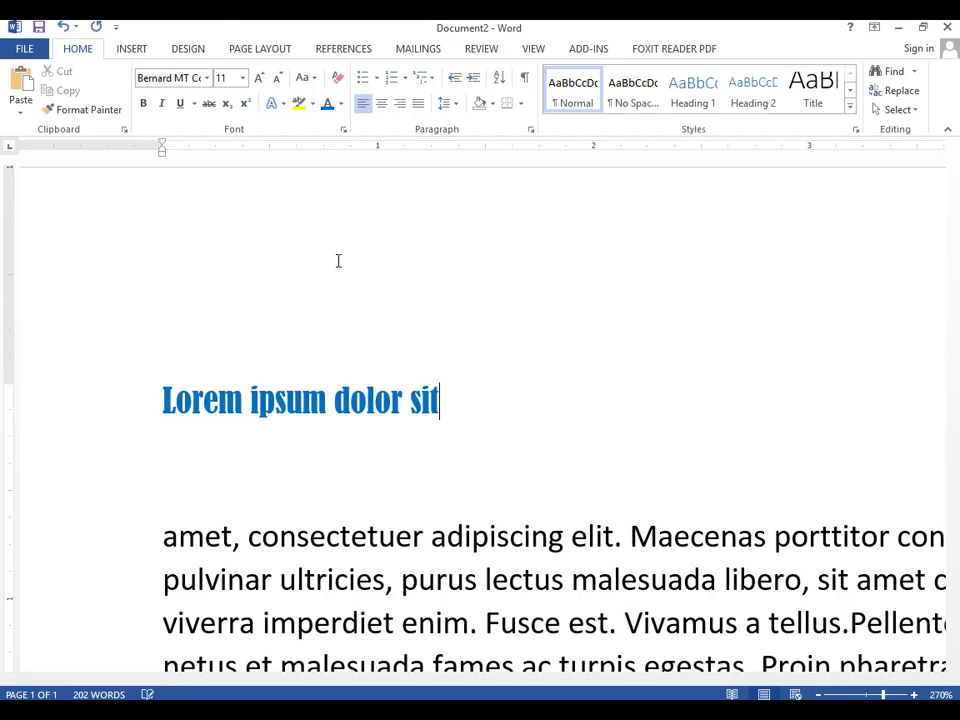
pyautogui.tripleClick(458, 399)
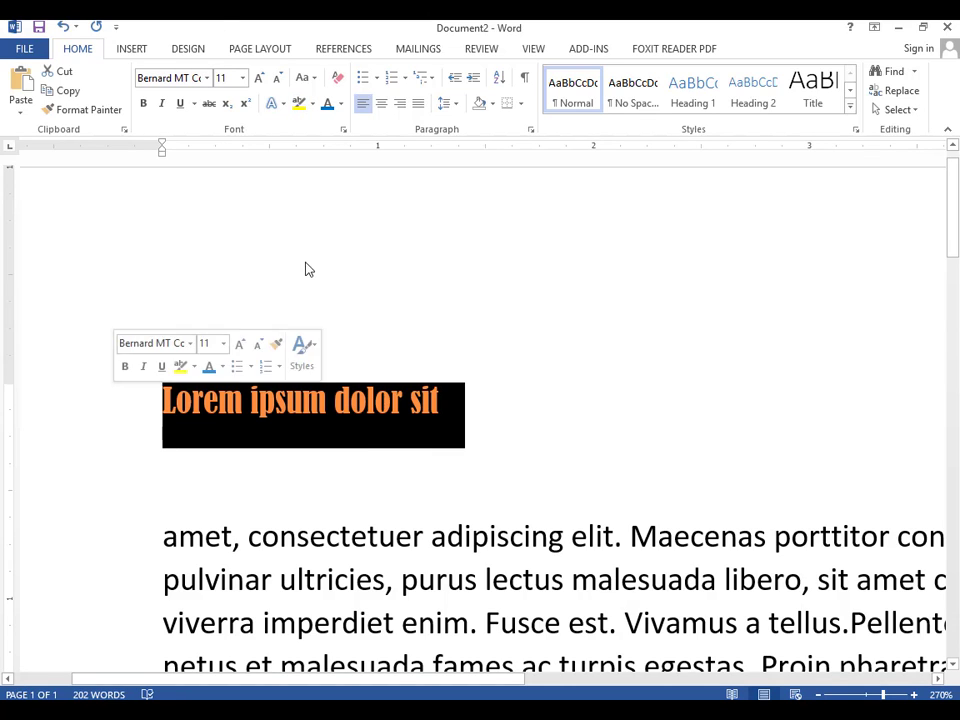
pyautogui.click(337, 77)
pyautogui.click(409, 401)
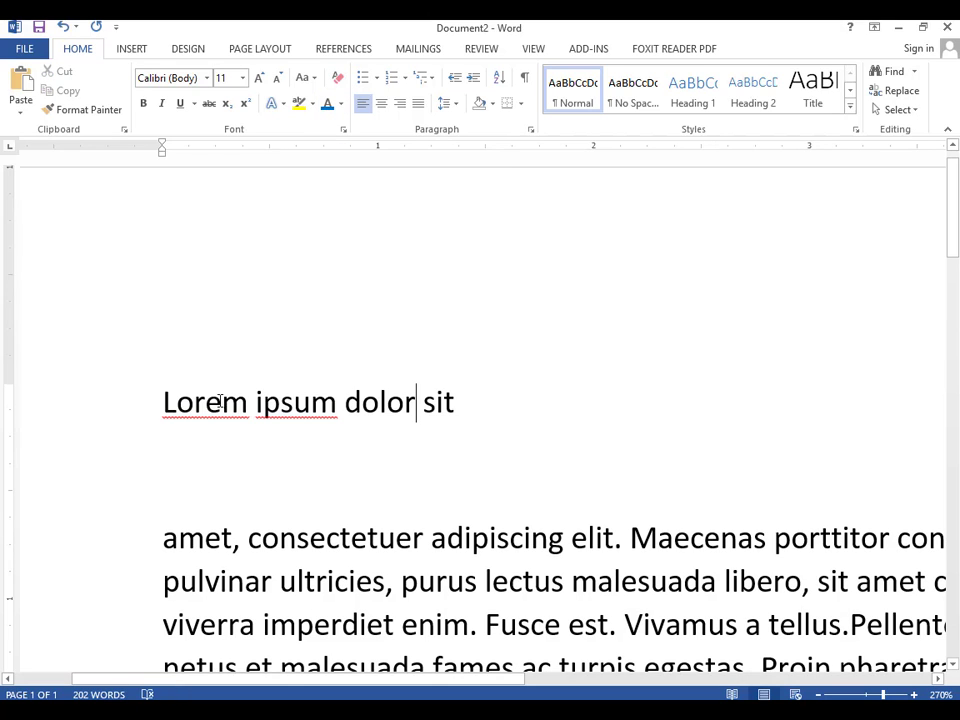
# Step: Make the "Lorem ipsum dolor sit" line bold and underlined
pyautogui.tripleClick(460, 406)
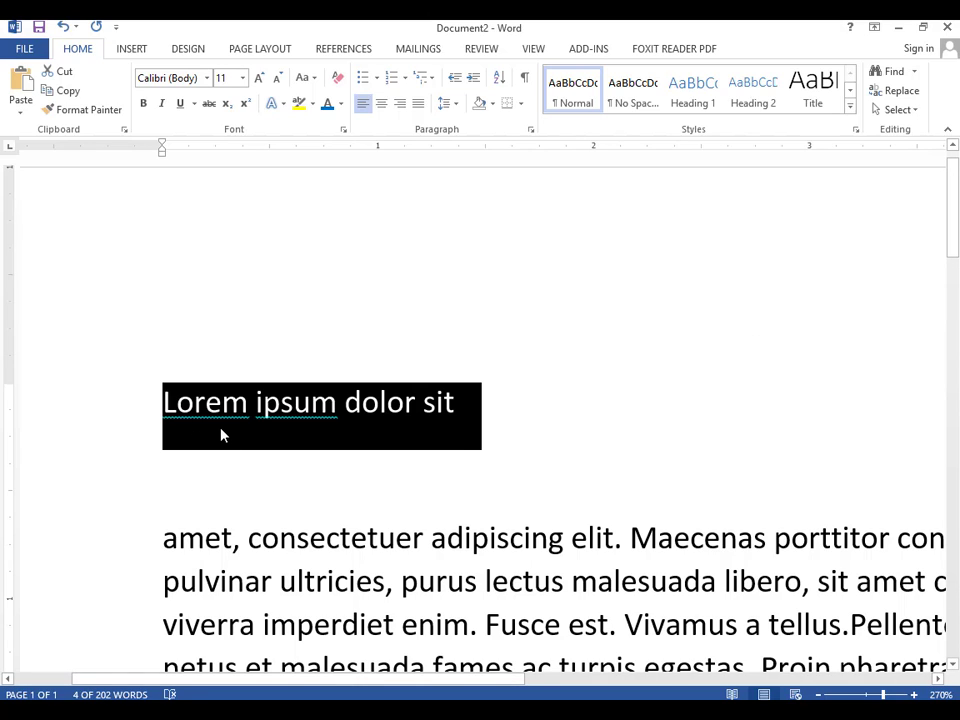
pyautogui.hotkey('ctrl', 'b')
pyautogui.hotkey('ctrl', 'u')
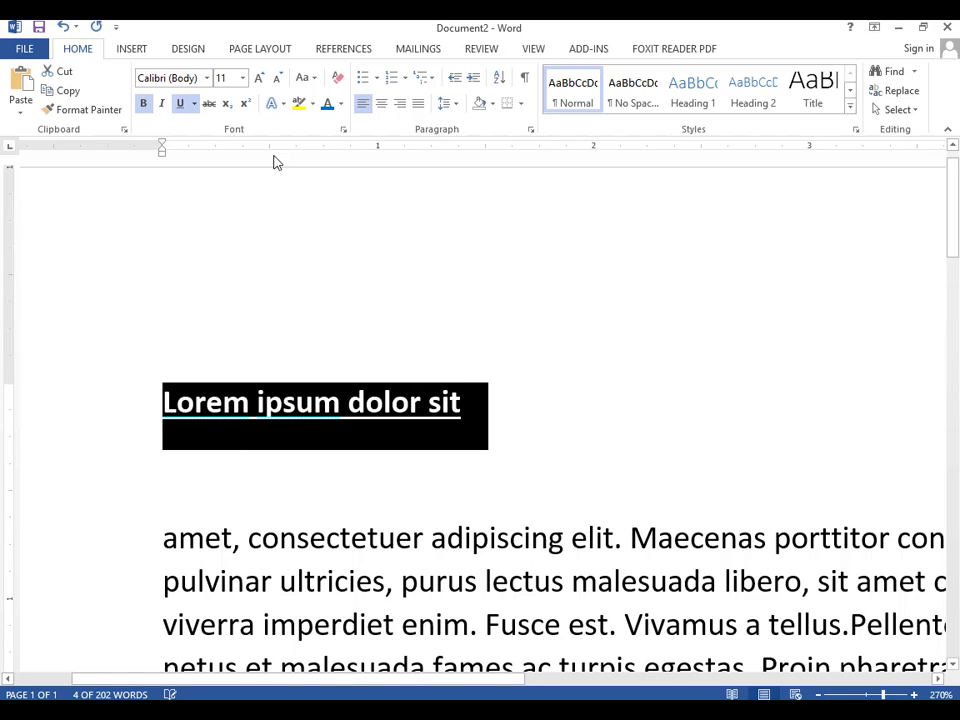
# Step: Highlight the bold, underlined "Lorem ipsum dolor sit" line in yellow and choose the standard Green as font color
pyautogui.click(299, 103)
pyautogui.click(340, 104)
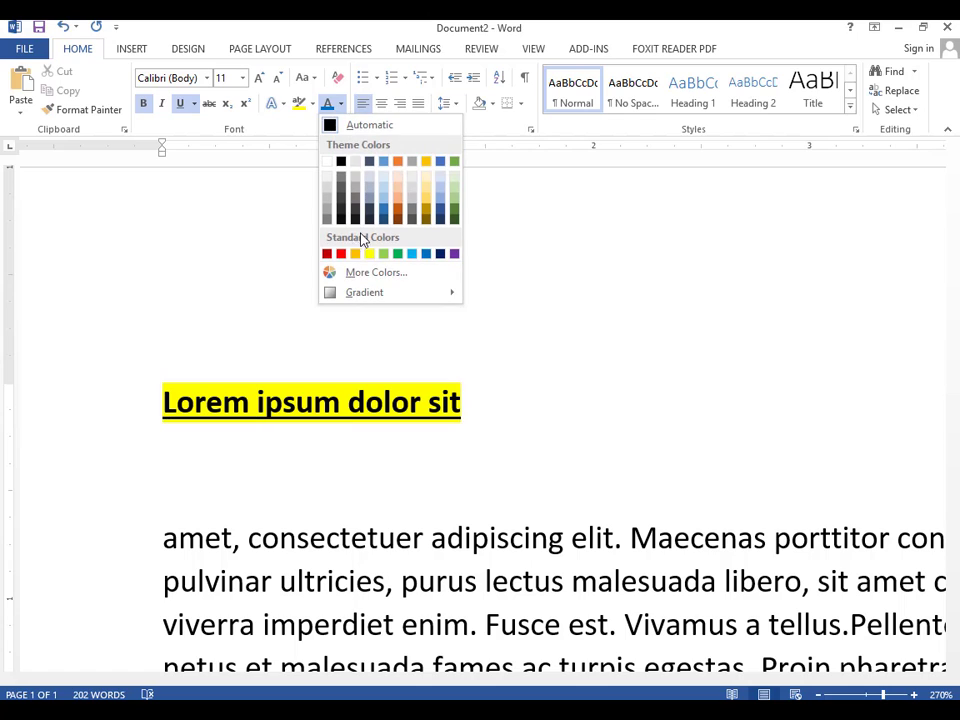
pyautogui.click(397, 254)
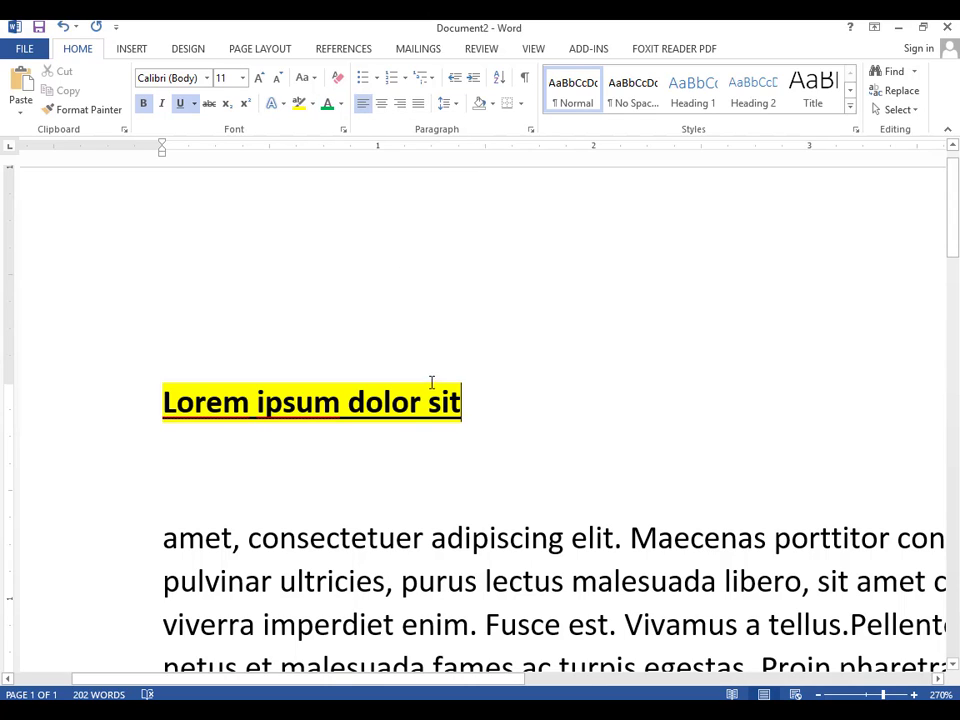
# Step: Clear all formatting from the "Lorem ipsum dolor sit" line and remove its yellow highlight
pyautogui.moveTo(460, 402); pyautogui.dragTo(158, 404)
pyautogui.click(338, 78)
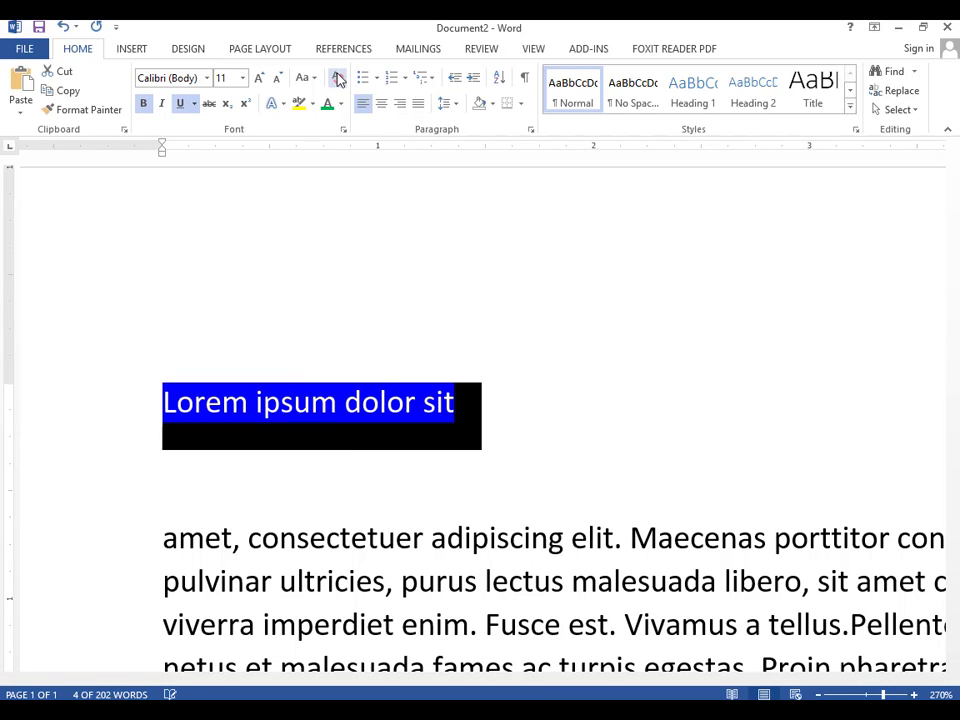
pyautogui.click(456, 412)
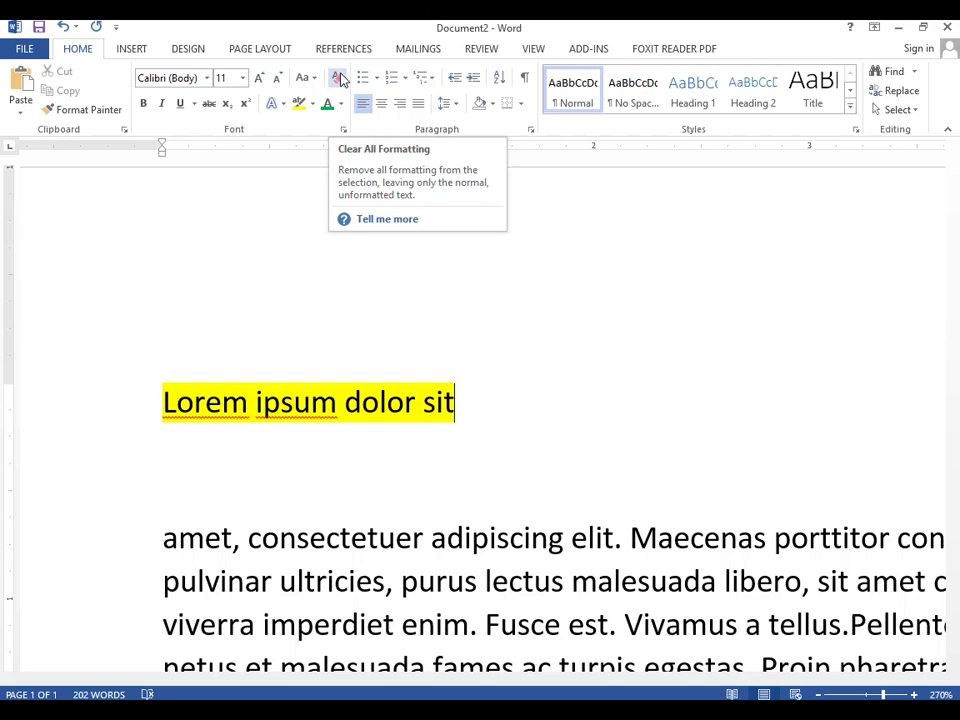
pyautogui.moveTo(152, 399)
pyautogui.mouseDown()
pyautogui.moveTo(446, 425)
pyautogui.moveTo(144, 392)
pyautogui.mouseUp()
pyautogui.click(337, 78)
pyautogui.click(387, 402)
pyautogui.click(300, 103)
pyautogui.press('Left')
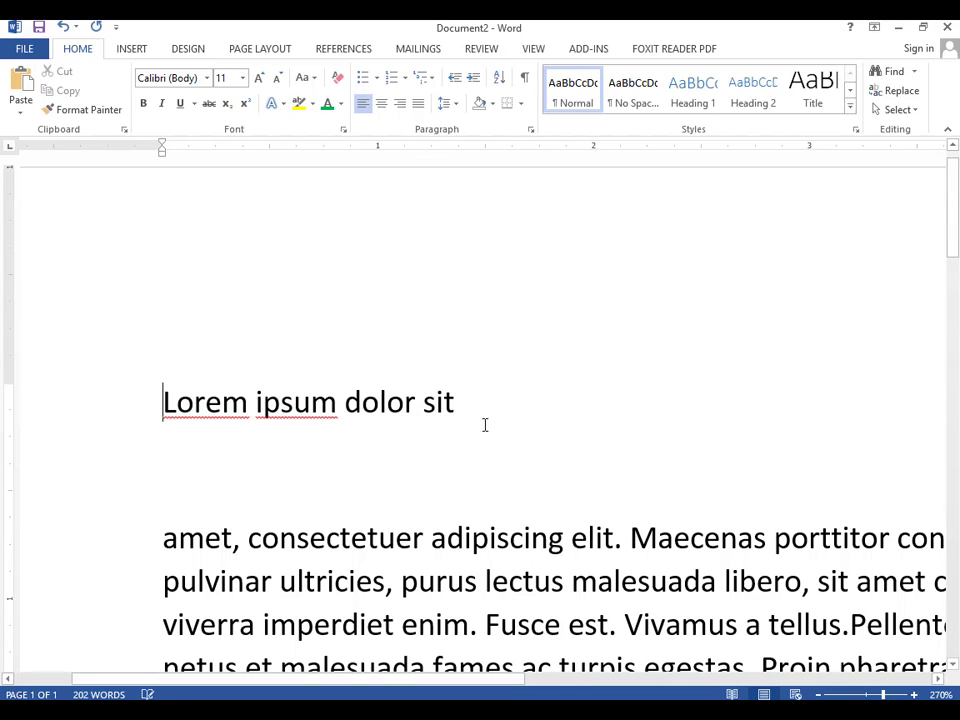
# Step: Look through the bullet library with the insertion point at the end of the "Lorem ipsum dolor sit" line
pyautogui.click(491, 426)
pyautogui.moveTo(236, 681); pyautogui.dragTo(293, 681)
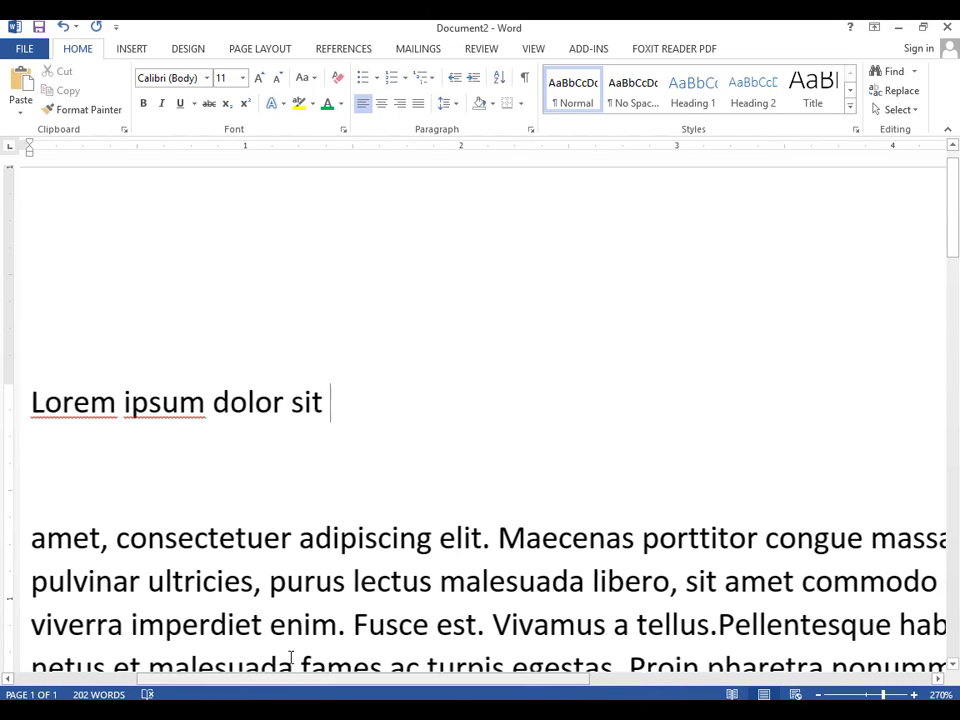
pyautogui.click(377, 78)
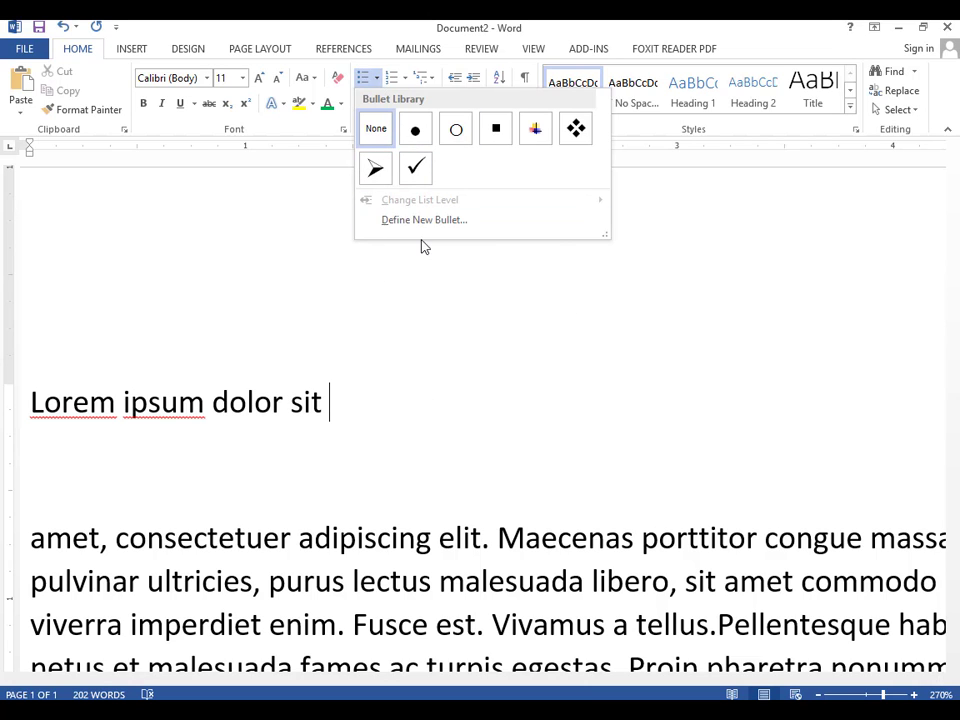
pyautogui.click(356, 393)
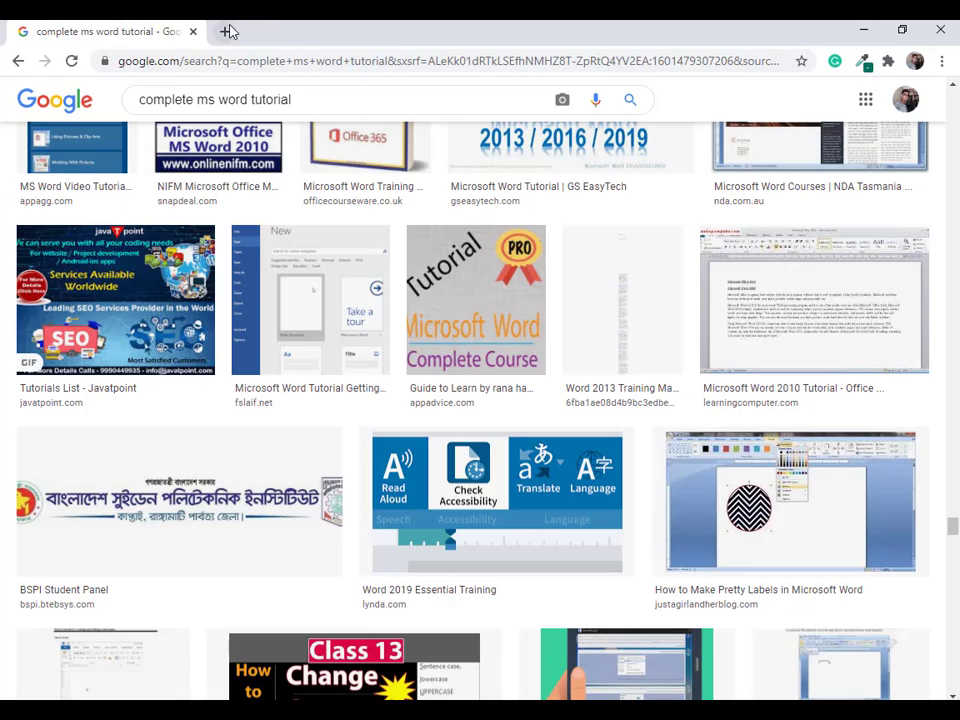
# Step: Open Google Docs from the Google apps list in a new Chrome tab
pyautogui.click(228, 31)
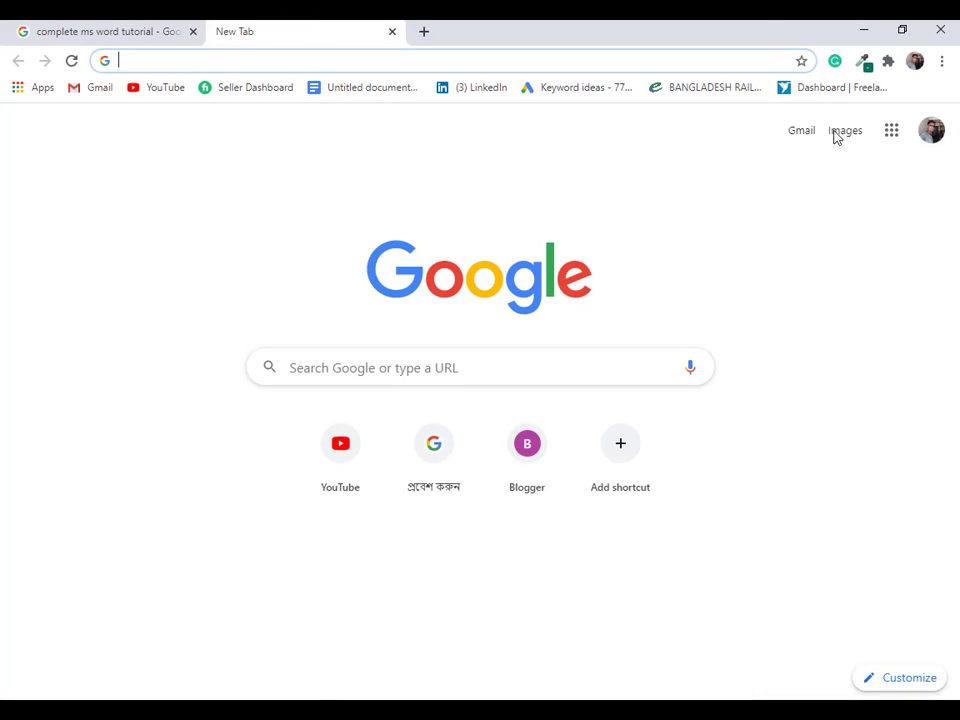
pyautogui.click(891, 130)
pyautogui.scroll(-3, 786, 387)
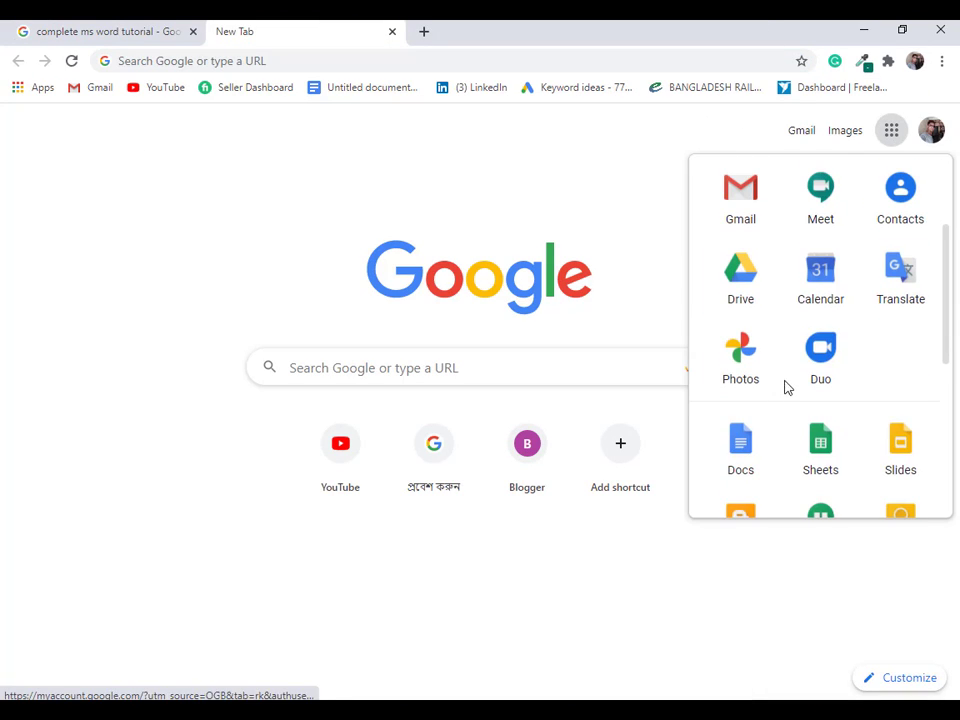
pyautogui.click(740, 445)
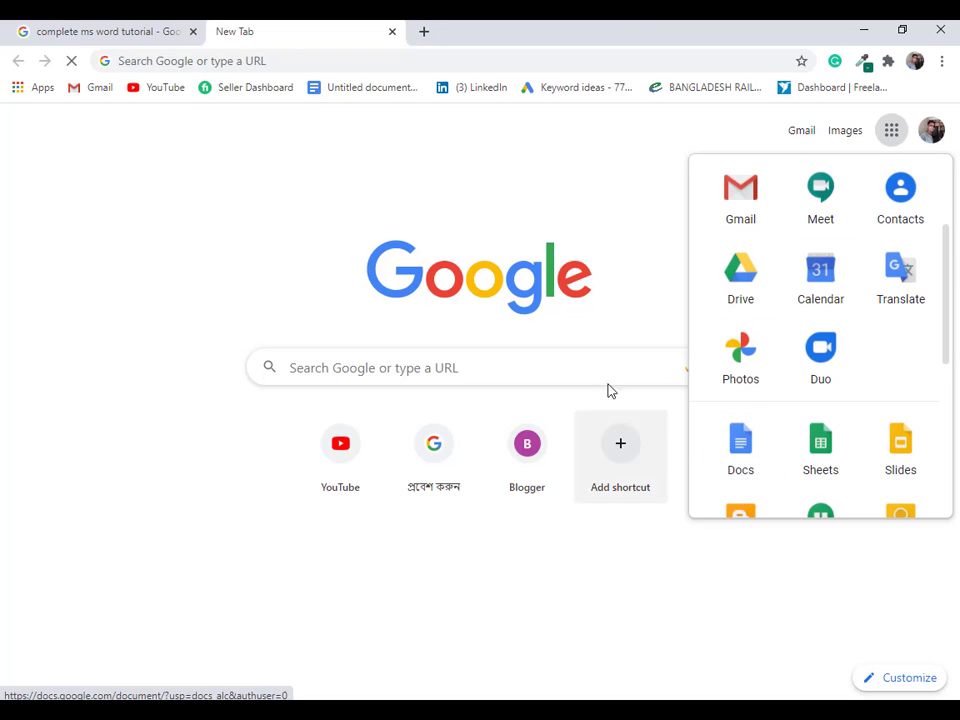
# Step: Minimize the browser and return to the Word document's "Lorem ipsum dolor sit" line
pyautogui.click(864, 32)
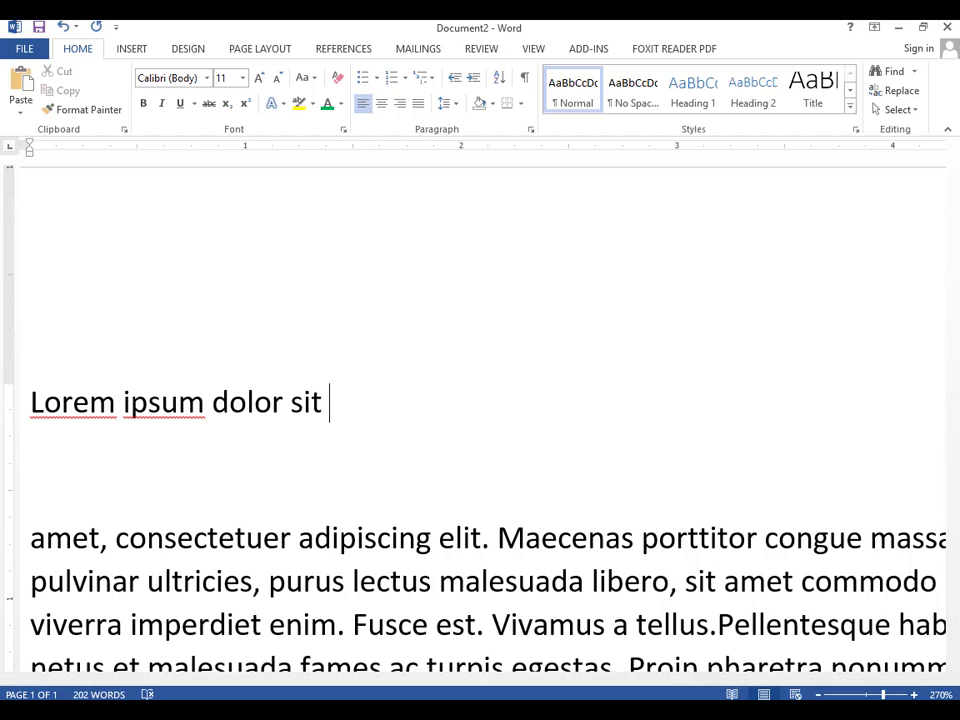
pyautogui.click(474, 712)
pyautogui.click(880, 642)
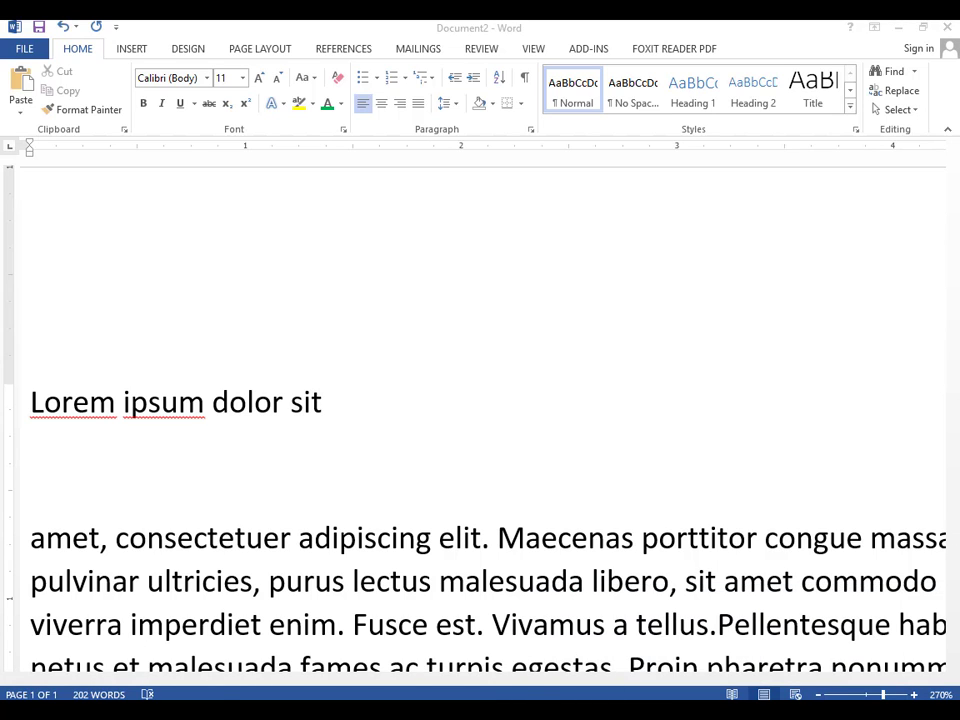
pyautogui.click(313, 411)
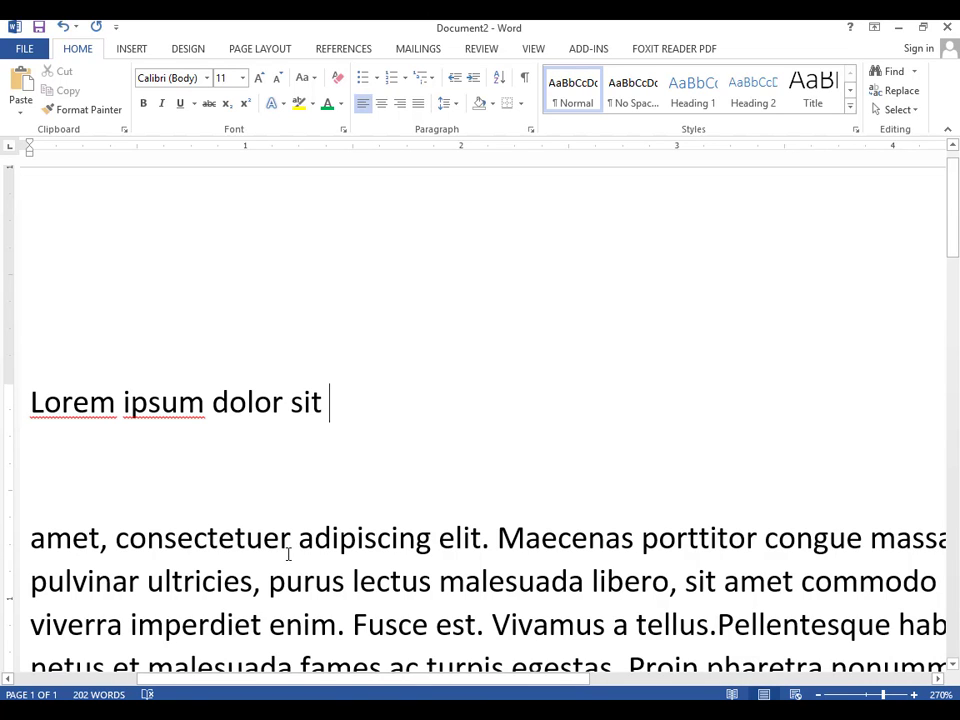
pyautogui.scroll(-3, 307, 393)
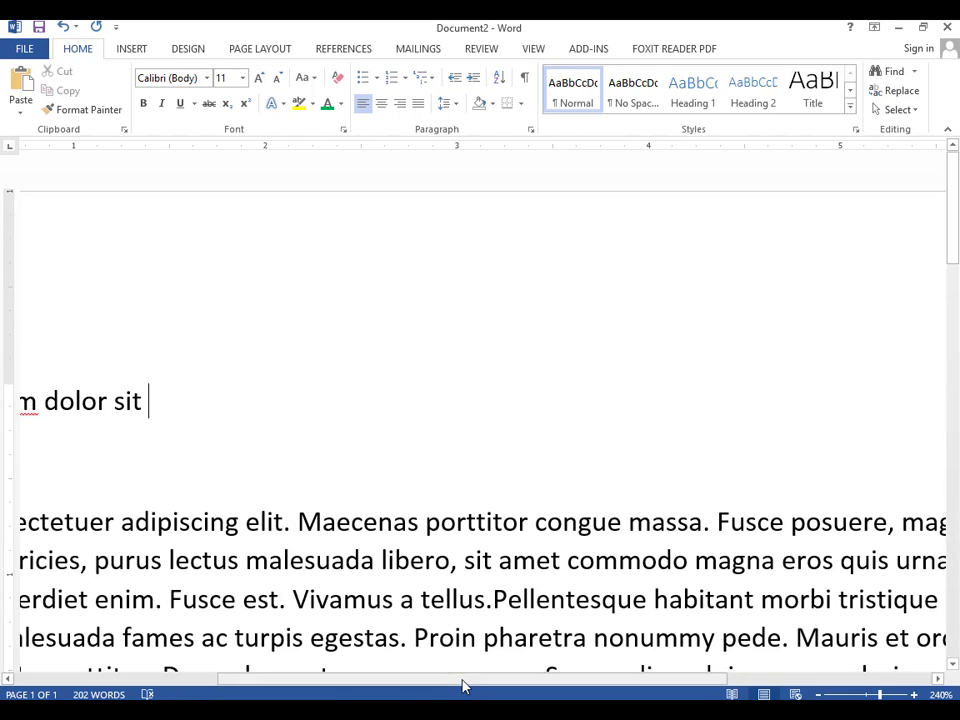
pyautogui.moveTo(461, 681); pyautogui.dragTo(320, 677)
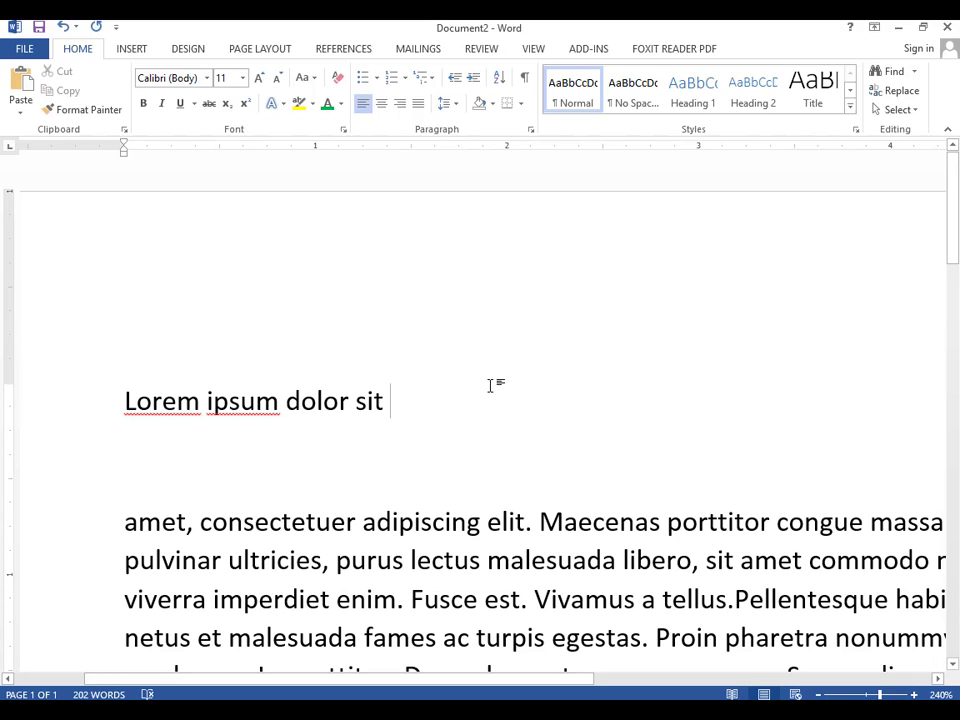
pyautogui.write('hh')
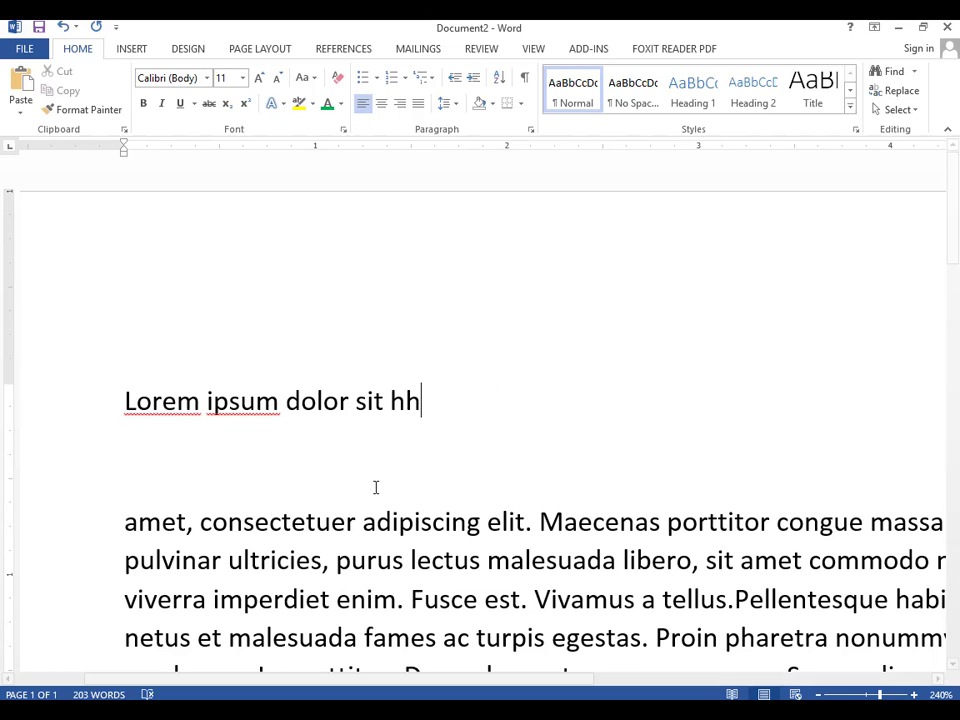
pyautogui.press('BackSpace')
pyautogui.press('BackSpace')
# Step: Break the paragraph after "elit.", "massa." and "ultricies," and turn the three resulting lines into a bulleted list
pyautogui.scroll(-1, 427, 437)
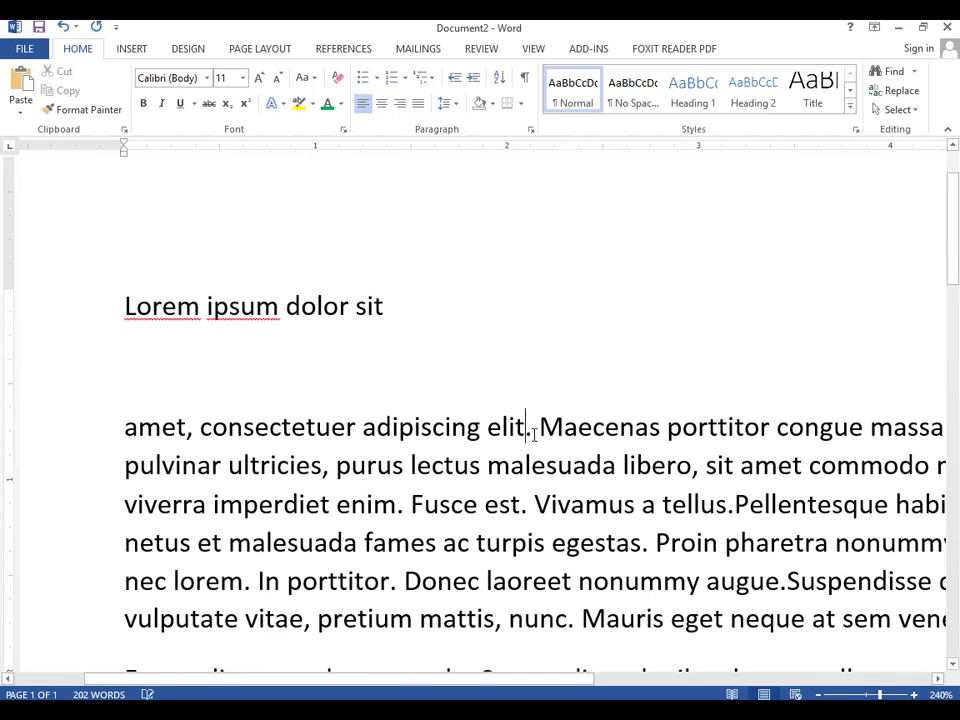
pyautogui.press('Return')
pyautogui.click(549, 485)
pyautogui.press('Return')
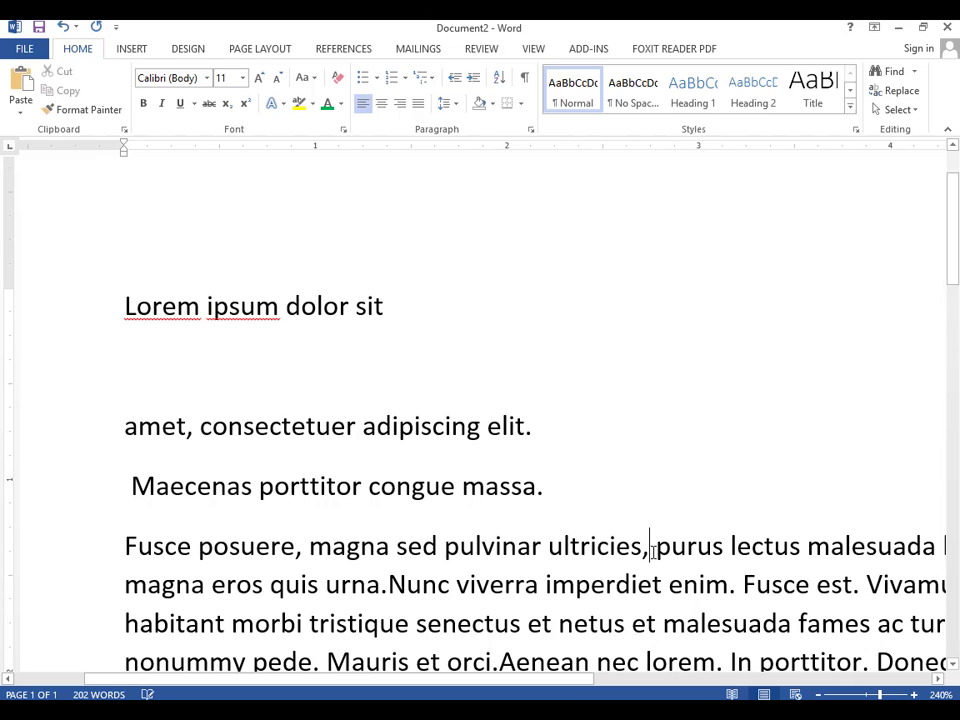
pyautogui.press('Return')
pyautogui.moveTo(92, 545); pyautogui.dragTo(92, 405)
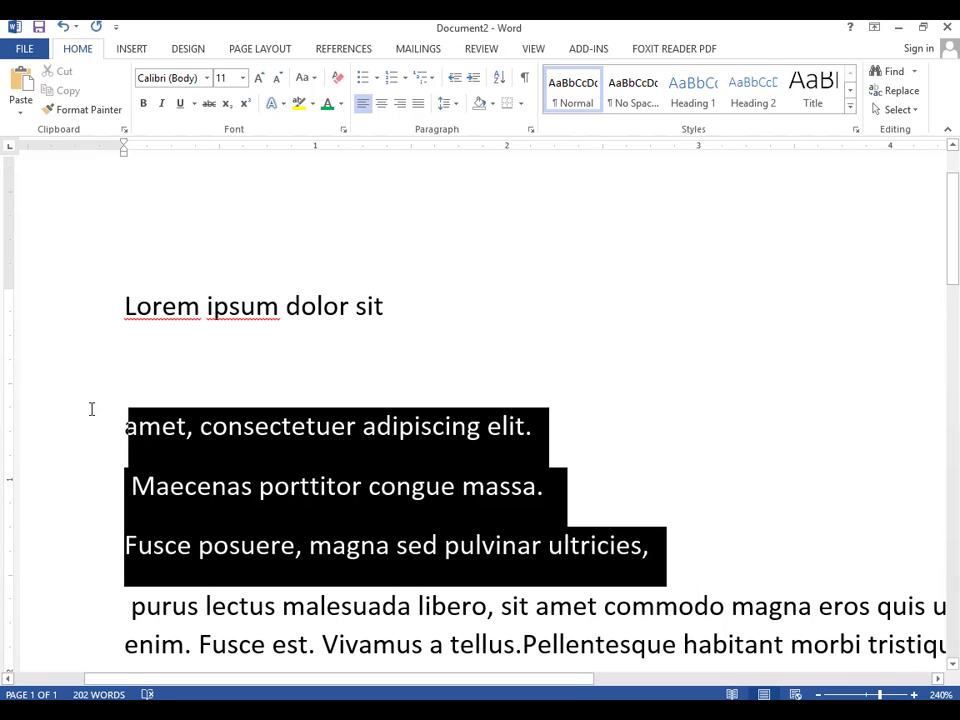
pyautogui.click(365, 80)
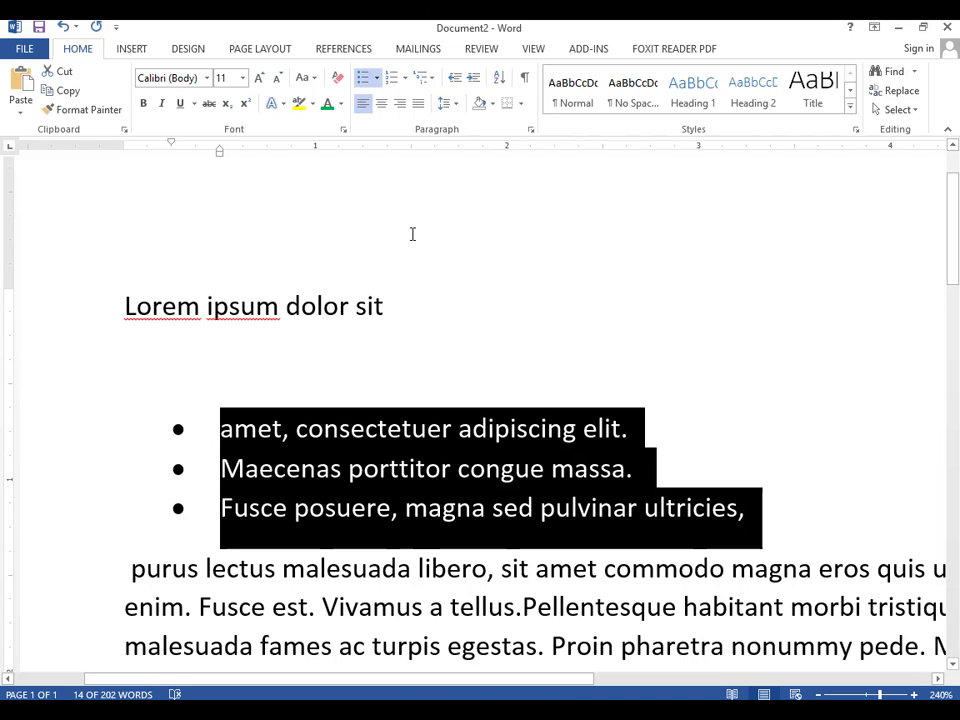
# Step: Preview other bullet and numbering styles and apply the 1., 1.1., 1.1.1. multilevel list to the three bulleted lines
pyautogui.click(376, 77)
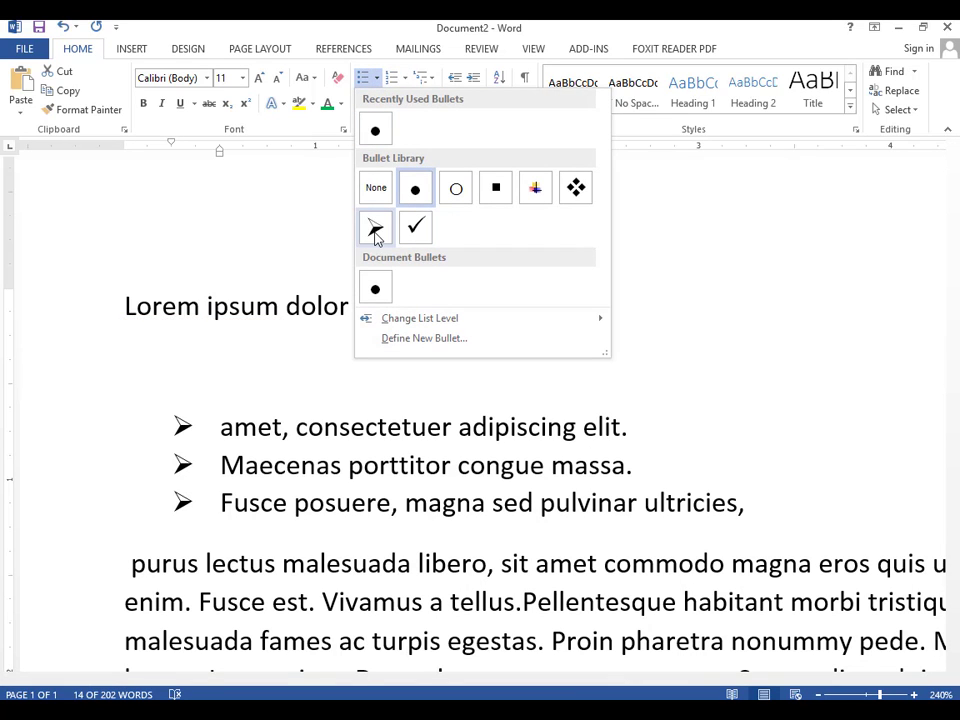
pyautogui.click(404, 77)
pyautogui.click(404, 77)
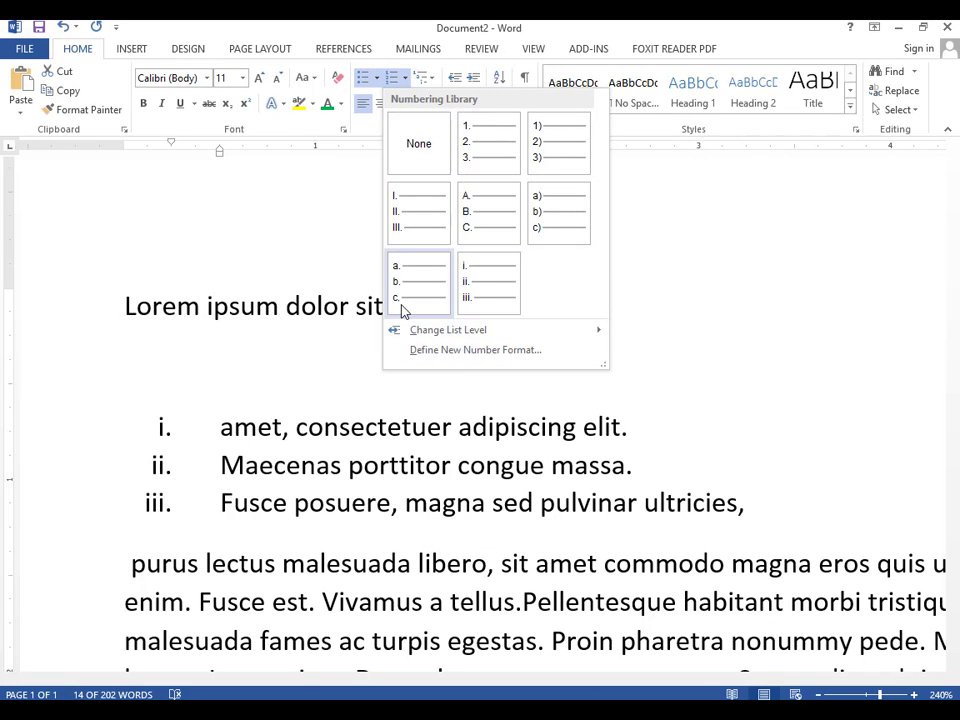
pyautogui.click(430, 79)
pyautogui.click(432, 80)
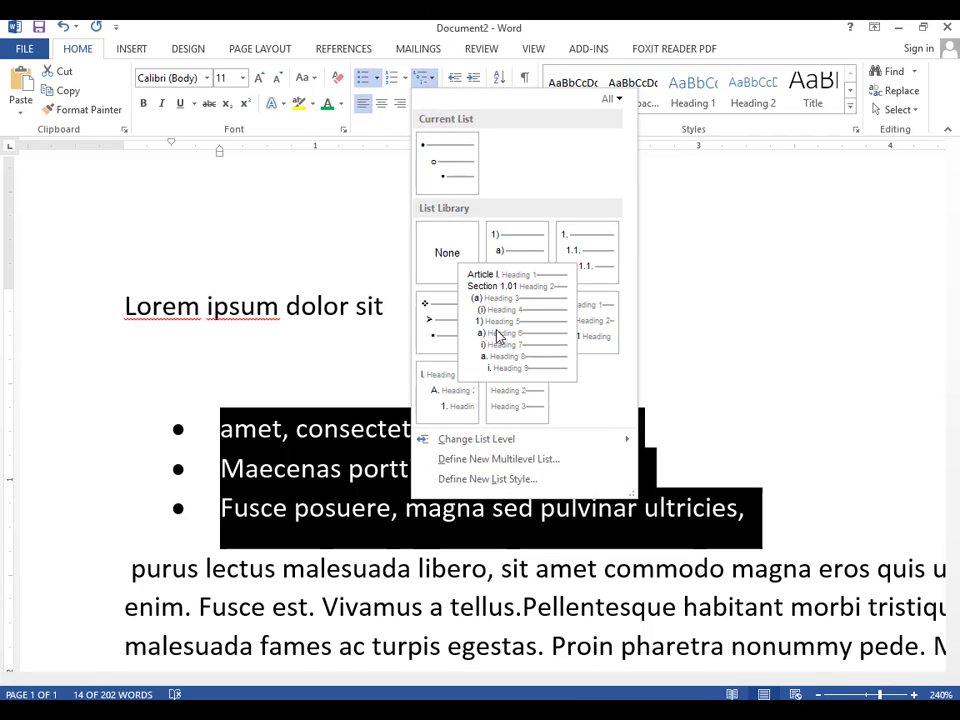
pyautogui.click(570, 258)
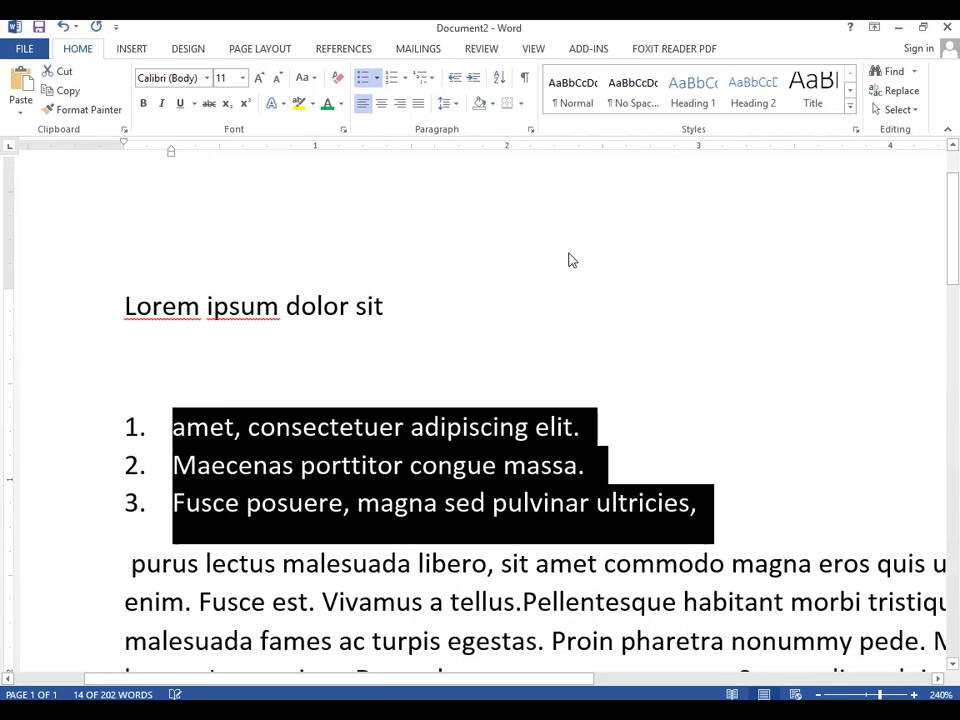
# Step: Move the three list items to the fifth list level and number them in the a., b., c. format
pyautogui.click(404, 78)
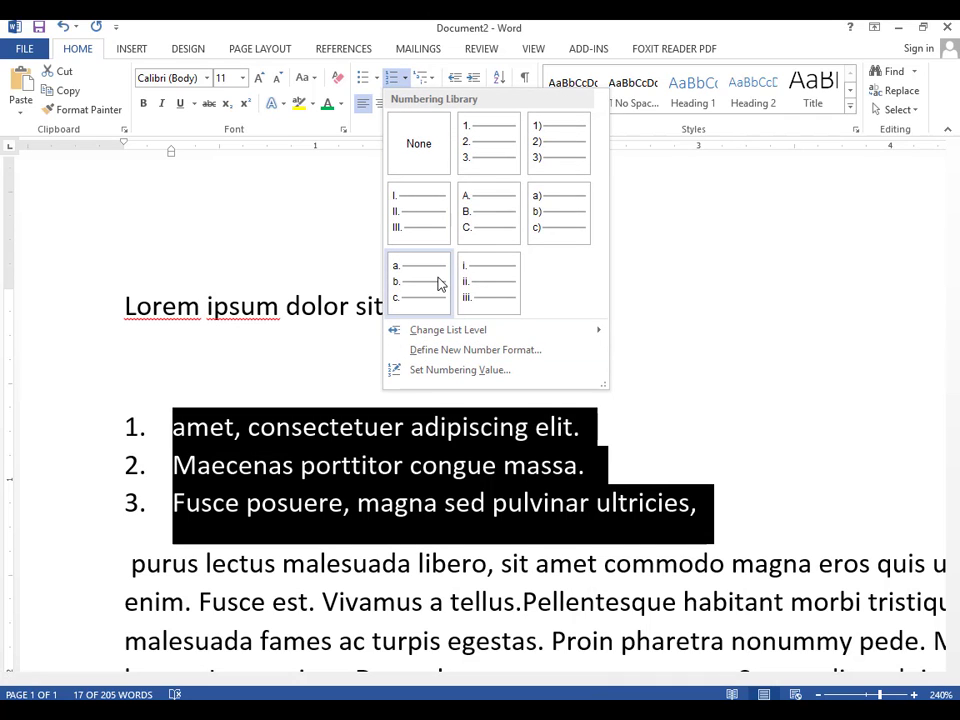
pyautogui.moveTo(501, 332)
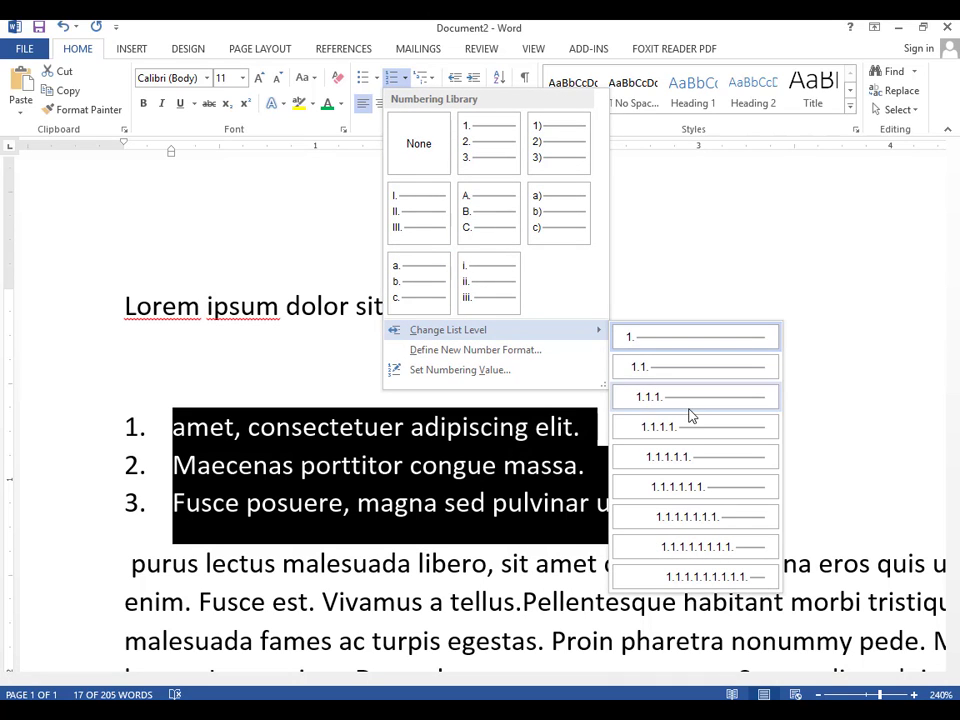
pyautogui.click(688, 457)
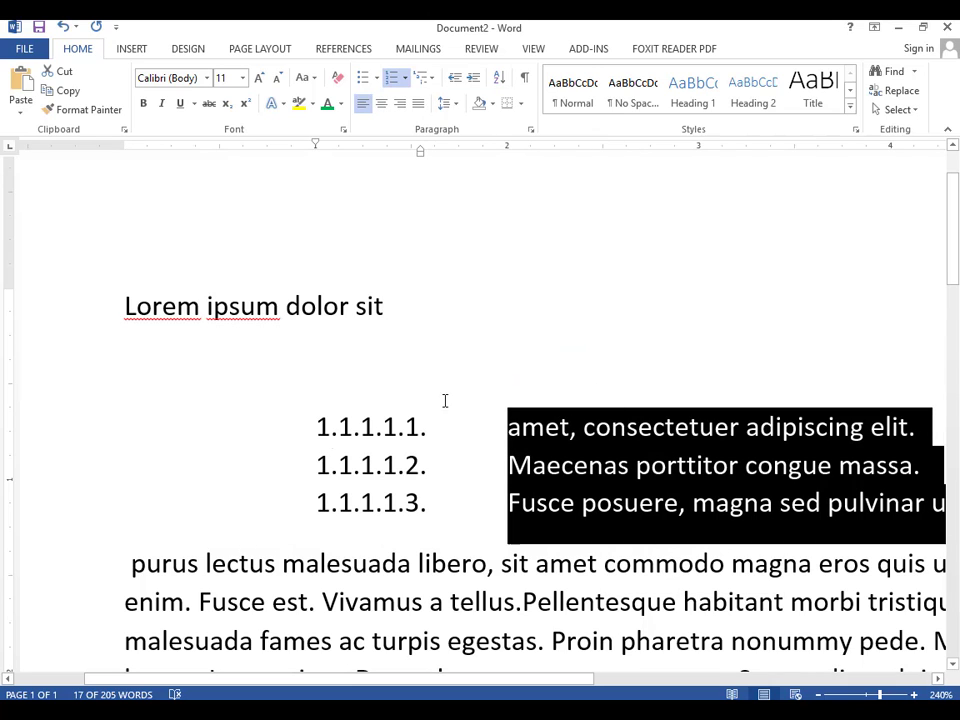
pyautogui.click(404, 77)
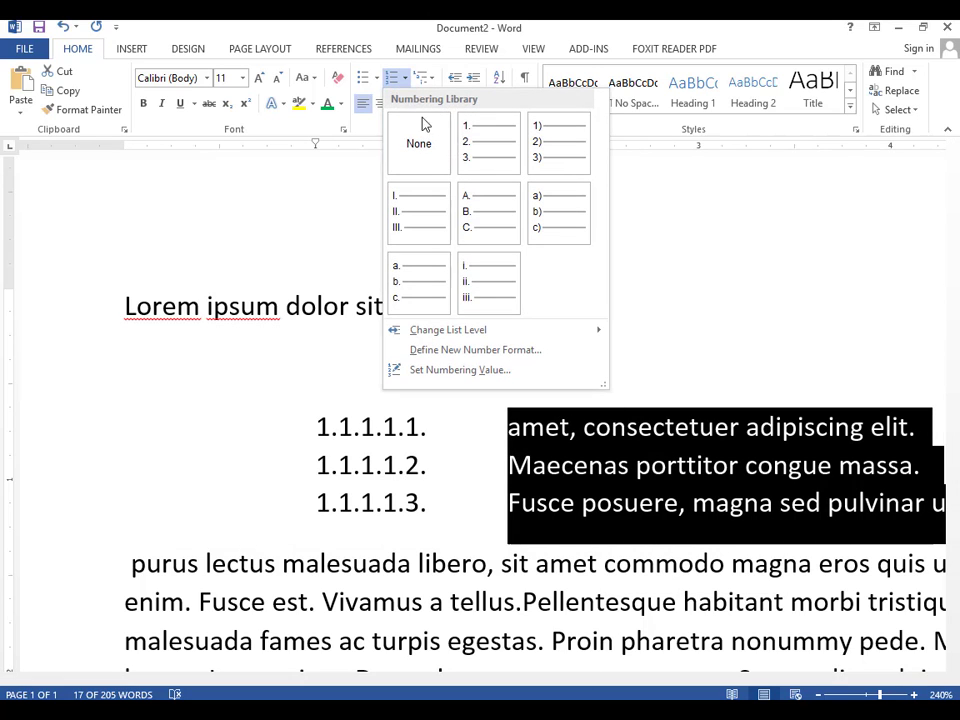
pyautogui.click(422, 288)
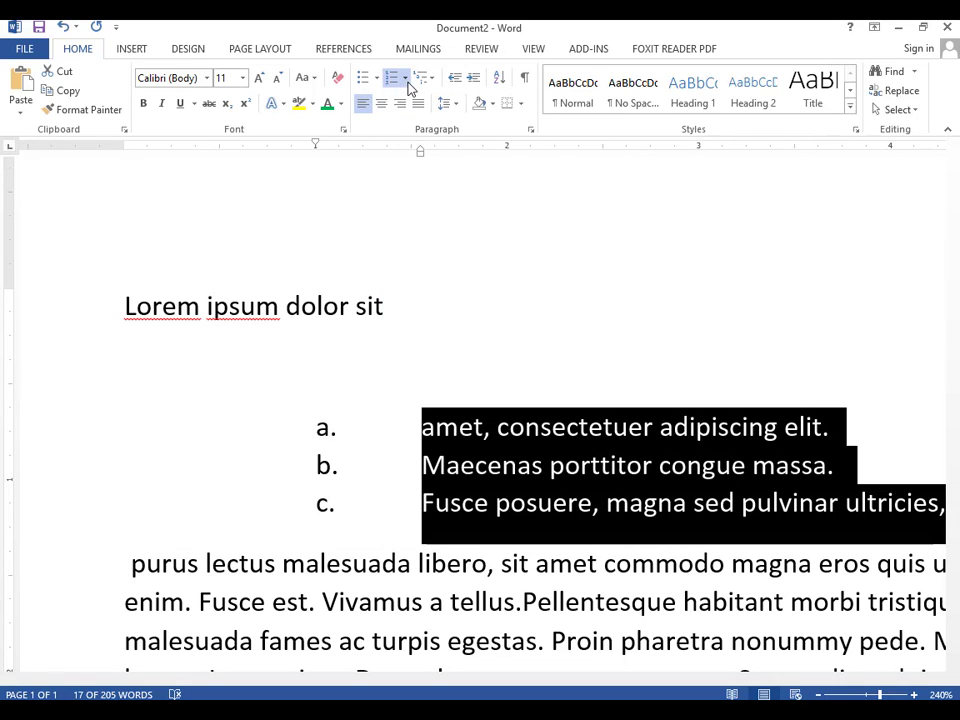
# Step: Define a new number format for the three list items with number style "1st, 2nd, 3rd ..." and left alignment
pyautogui.click(403, 77)
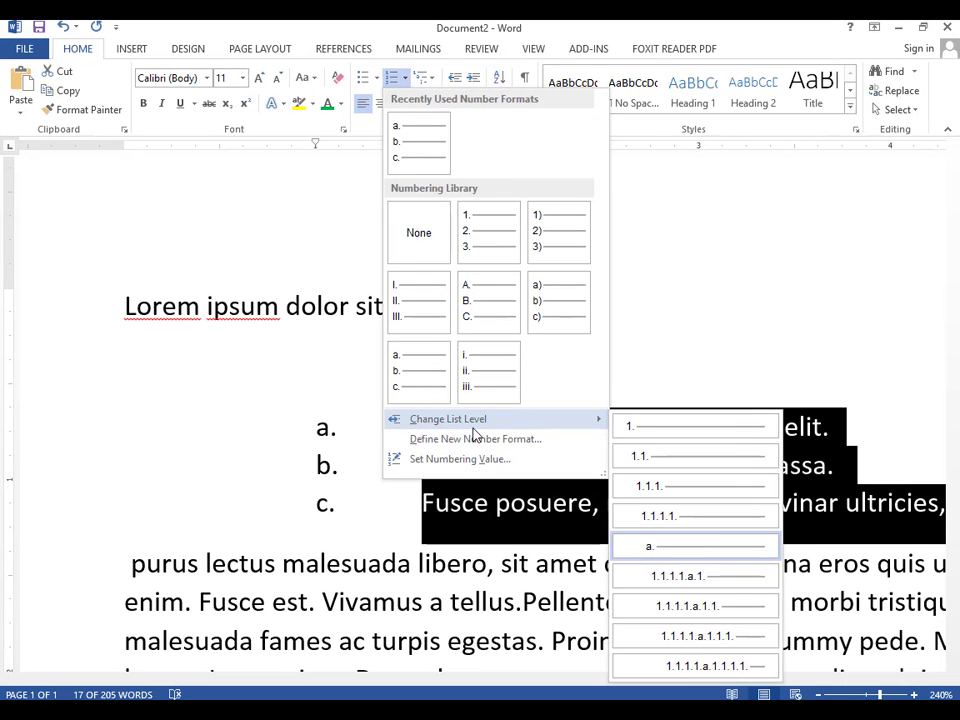
pyautogui.click(470, 445)
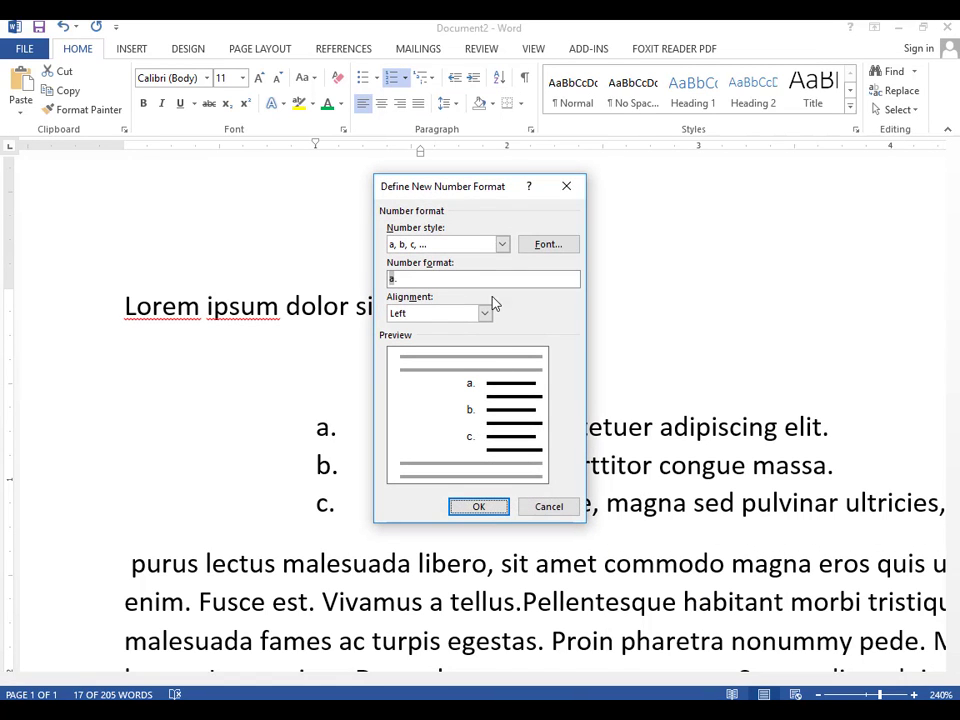
pyautogui.click(440, 281)
pyautogui.click(485, 316)
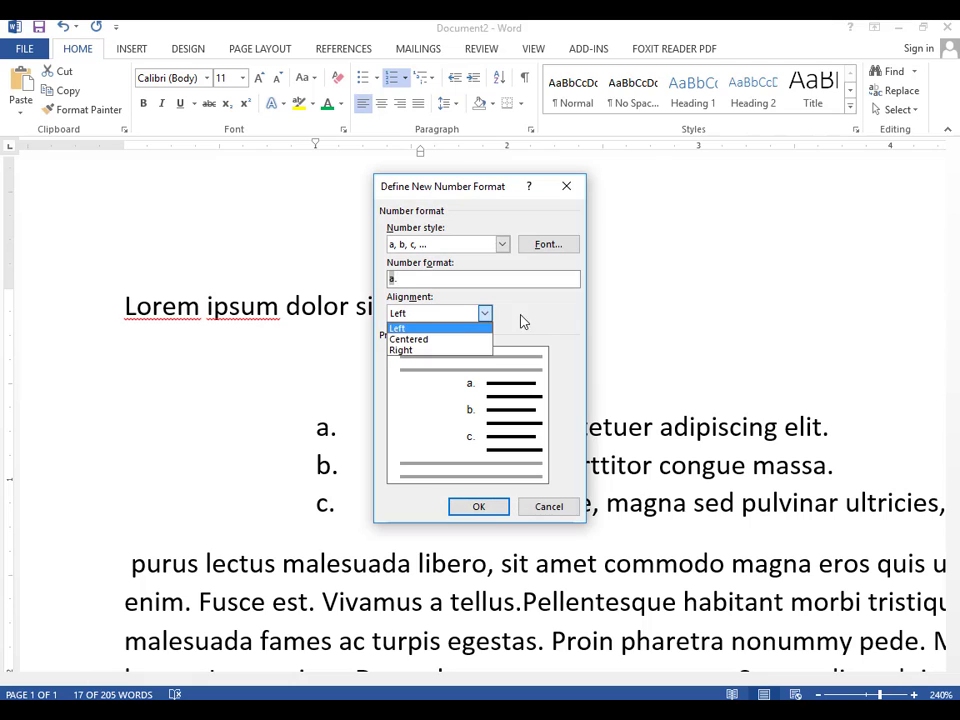
pyautogui.click(420, 323)
pyautogui.click(502, 244)
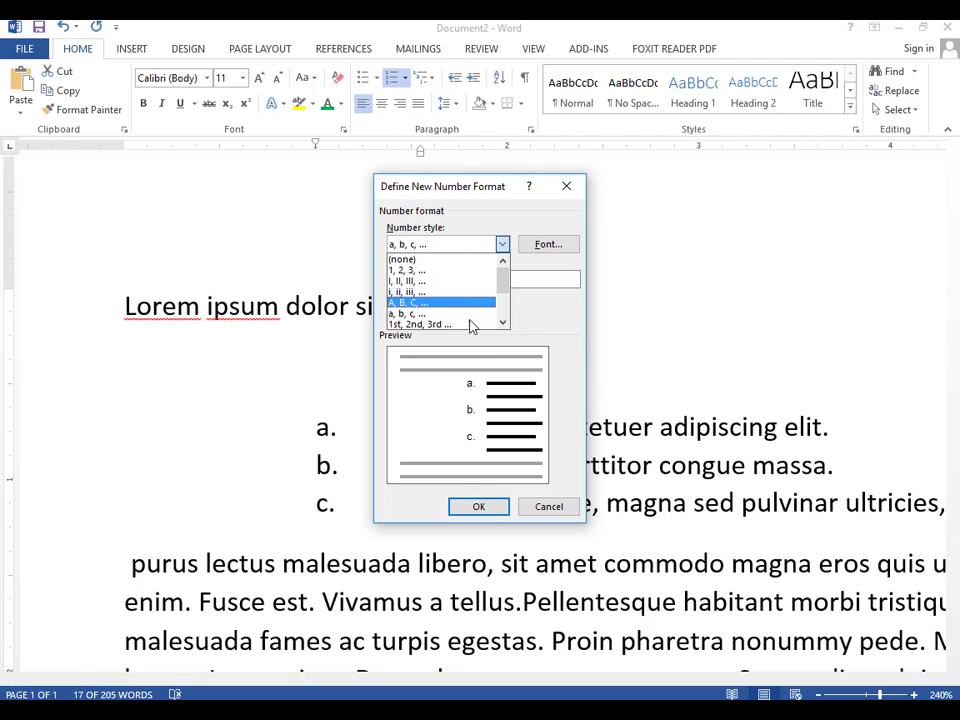
pyautogui.click(432, 324)
pyautogui.click(497, 514)
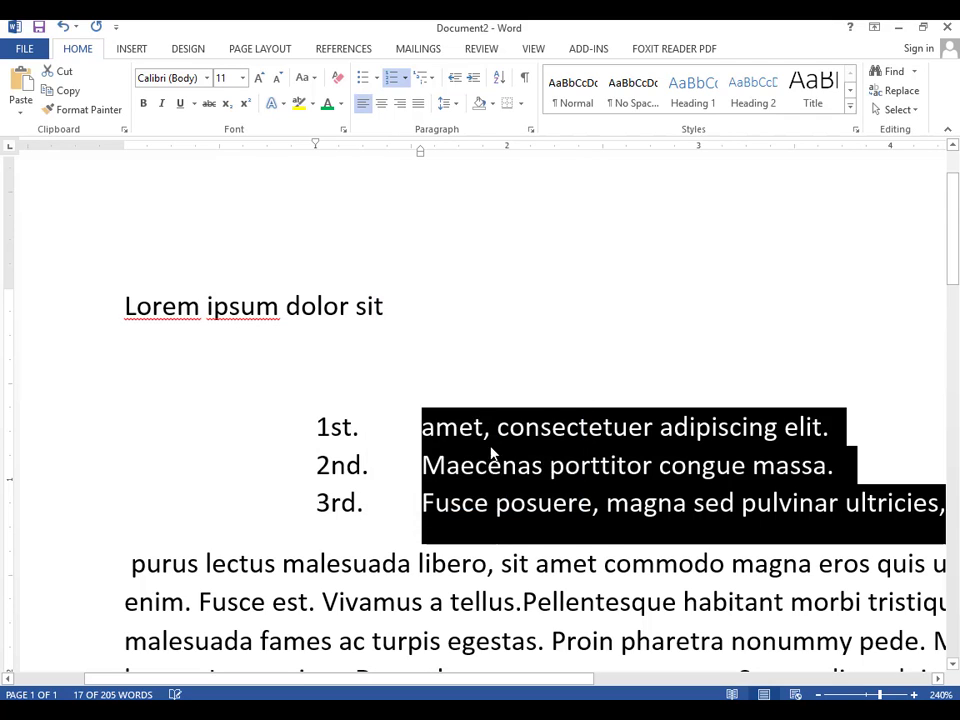
pyautogui.click(491, 457)
pyautogui.scroll(-6, 300, 432)
pyautogui.scroll(4, 309, 432)
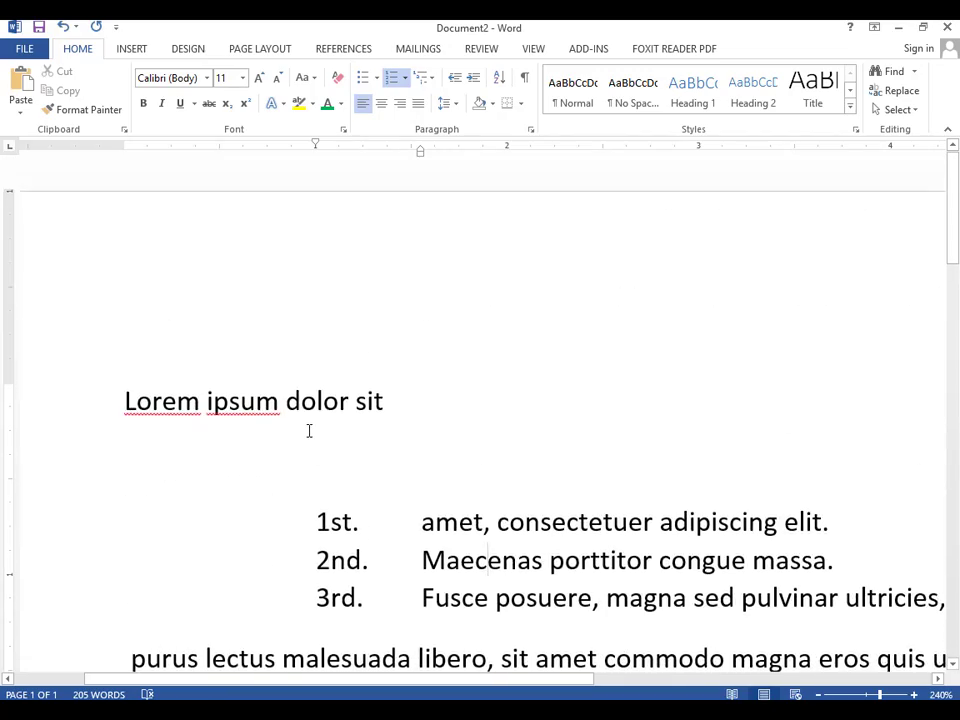
pyautogui.scroll(-3, 344, 414)
pyautogui.scroll(4, 341, 411)
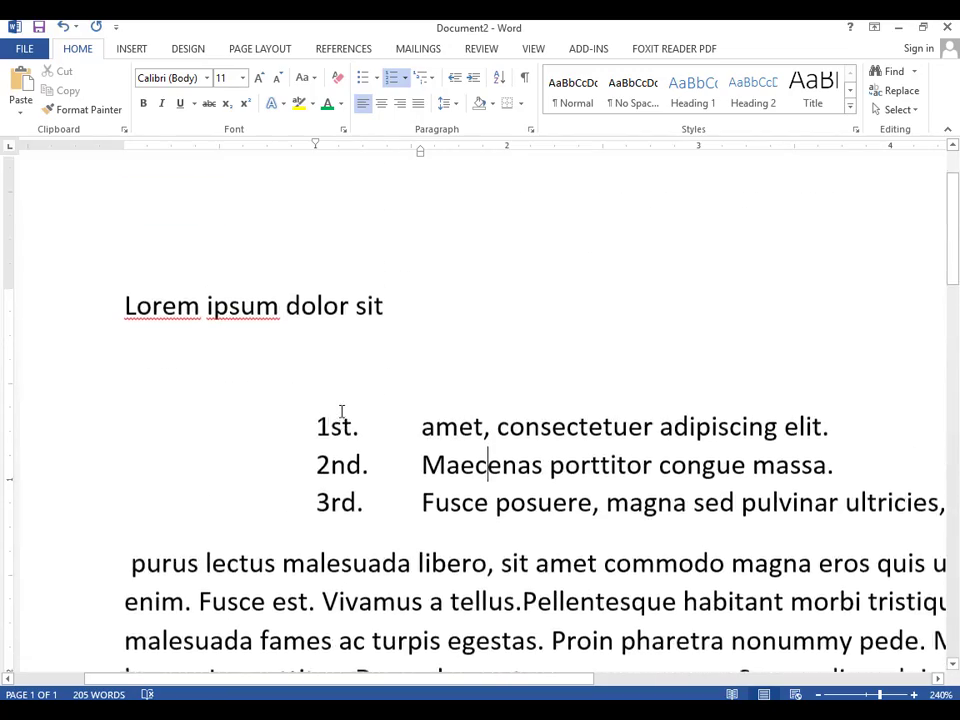
pyautogui.scroll(-2, 558, 368)
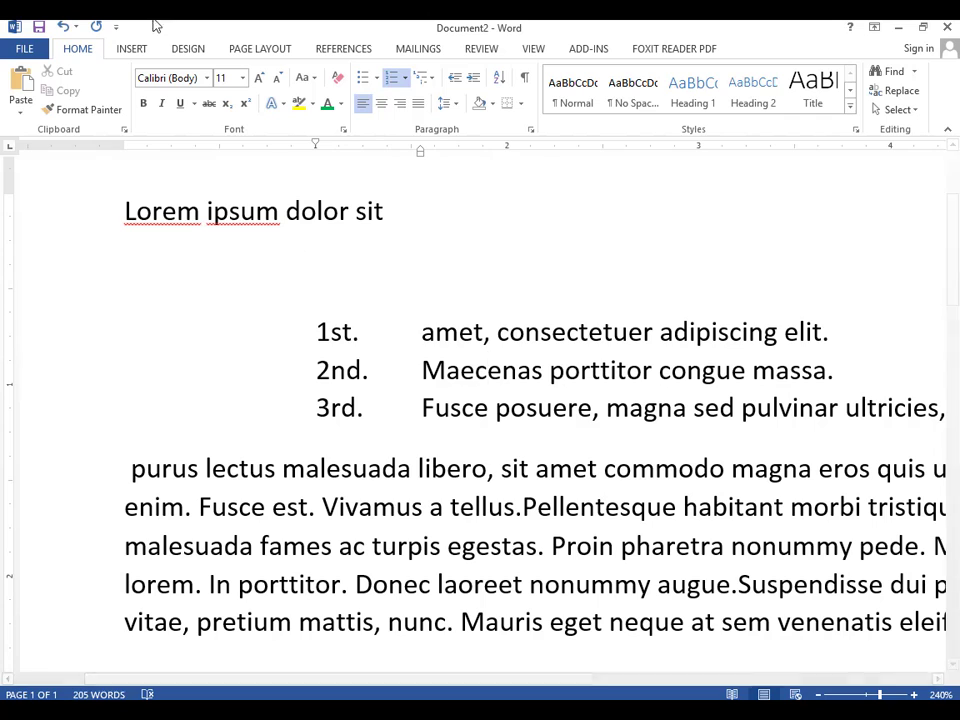
pyautogui.scroll(2, 438, 236)
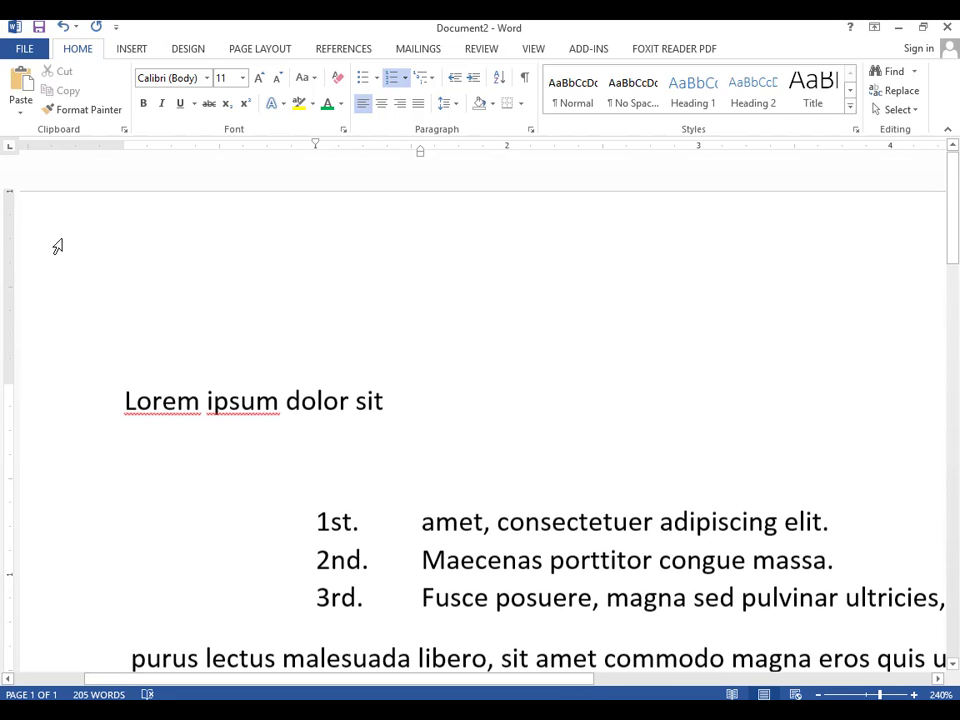
# Step: Center the "Lorem ipsum dolor sit" line above the numbered list
pyautogui.moveTo(416, 398); pyautogui.dragTo(126, 398)
pyautogui.click(418, 402)
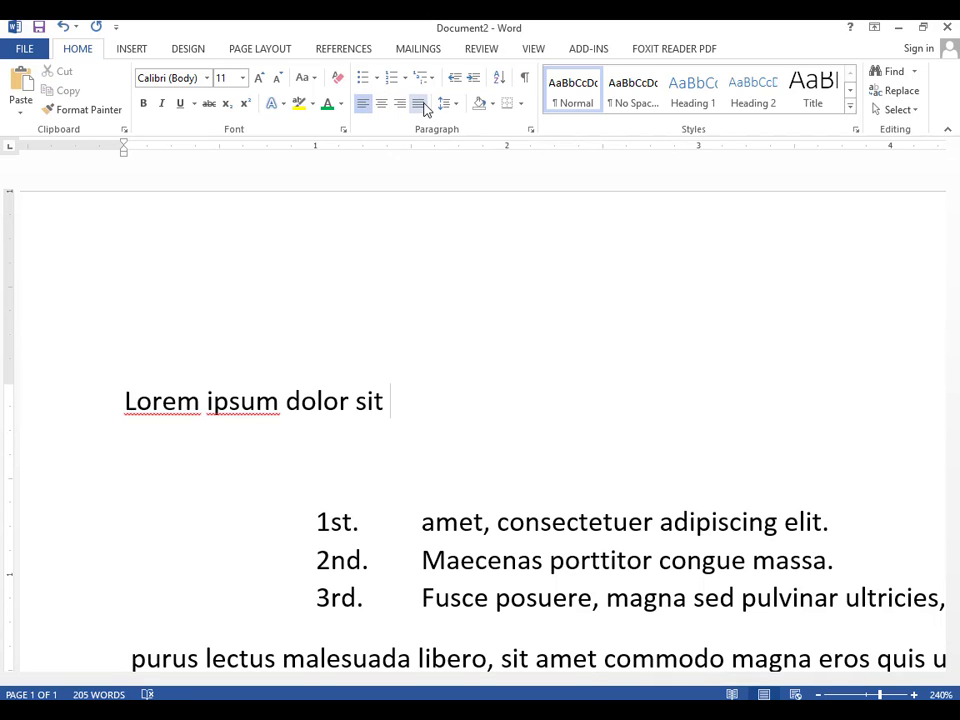
pyautogui.moveTo(383, 405); pyautogui.dragTo(47, 396)
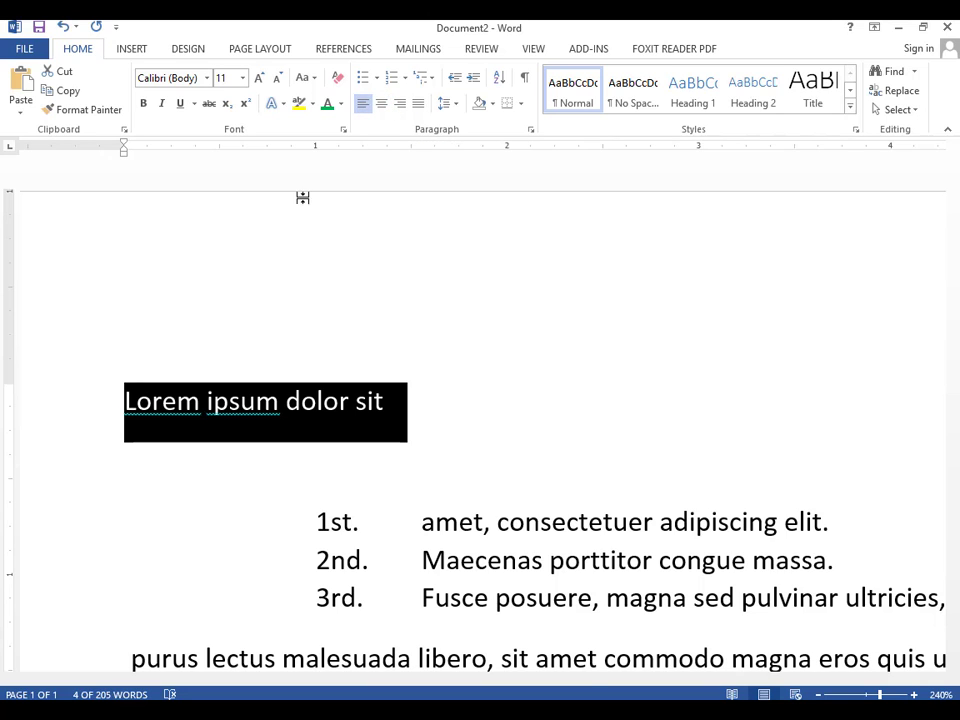
pyautogui.click(381, 104)
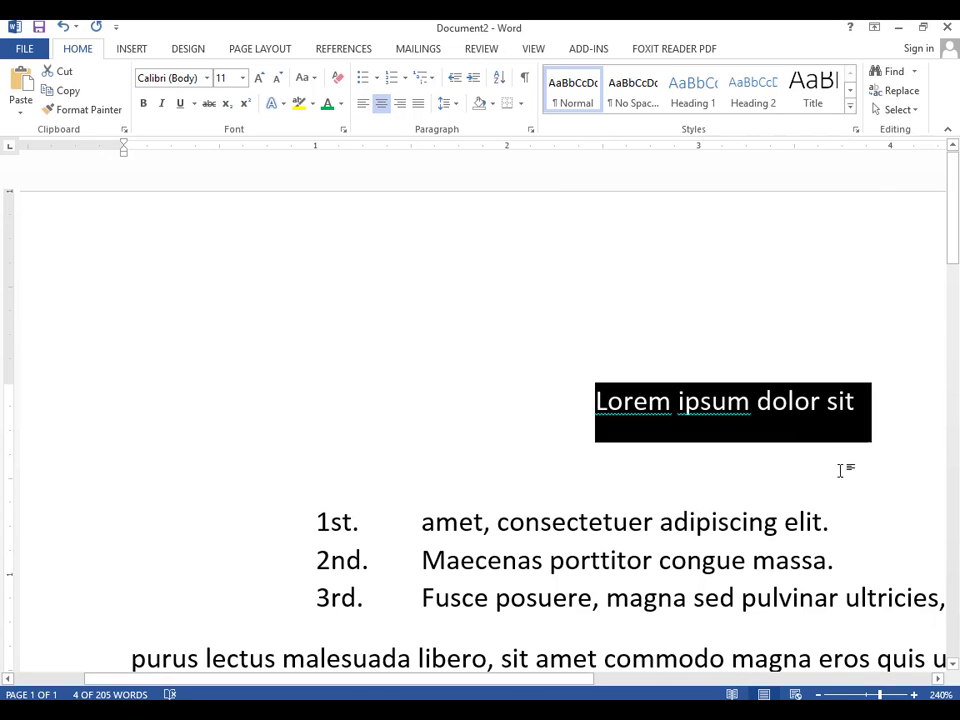
# Step: Right-align the "Lorem ipsum dolor sit" line and change its alignment to justified
pyautogui.click(819, 696)
pyautogui.click(819, 696)
pyautogui.click(819, 696)
pyautogui.click(819, 696)
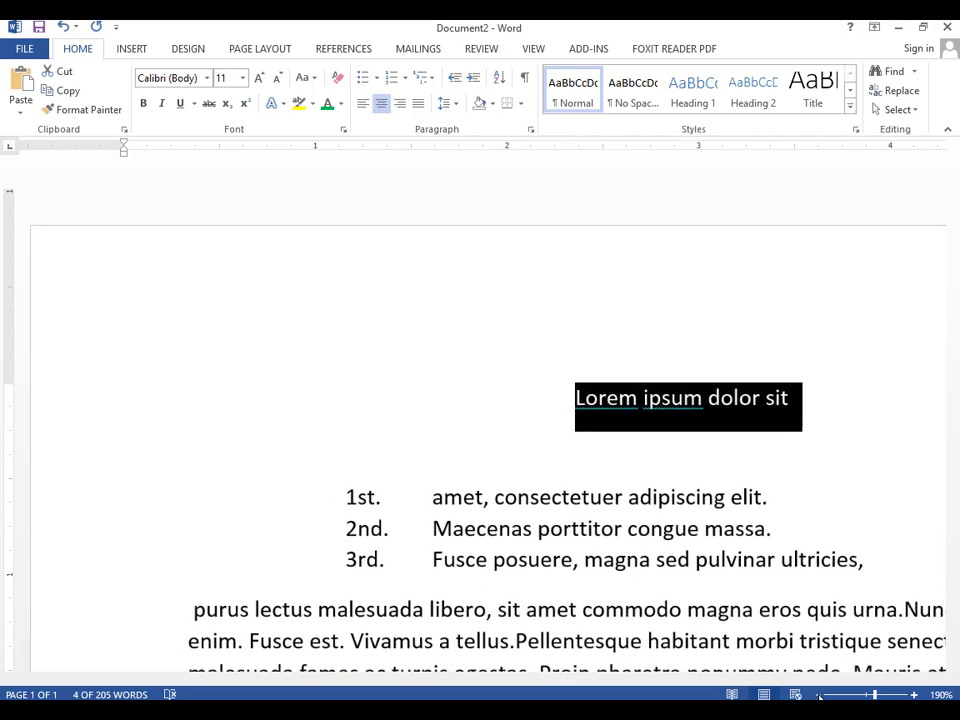
pyautogui.click(819, 696)
pyautogui.click(819, 696)
pyautogui.click(819, 696)
pyautogui.click(819, 696)
pyautogui.click(819, 696)
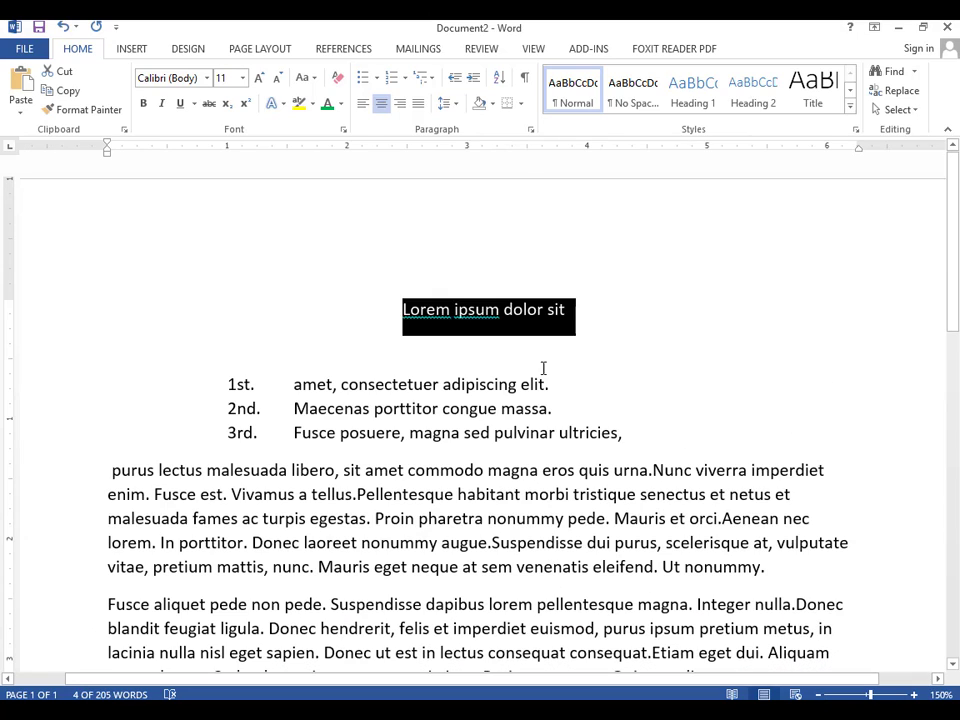
pyautogui.click(540, 312)
pyautogui.tripleClick(553, 308)
pyautogui.click(399, 104)
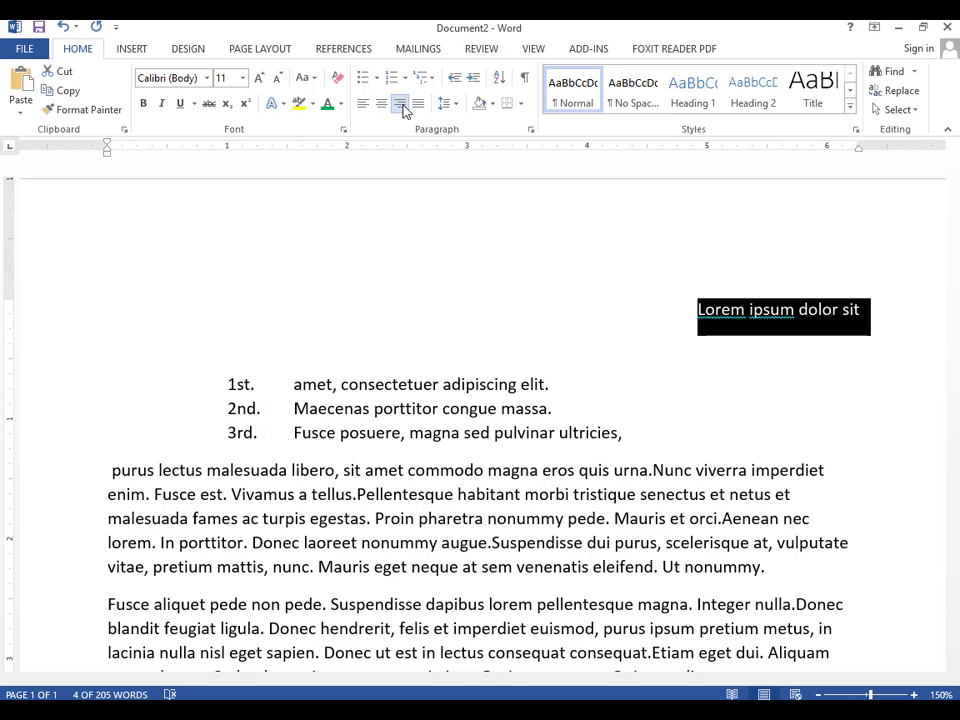
pyautogui.click(420, 106)
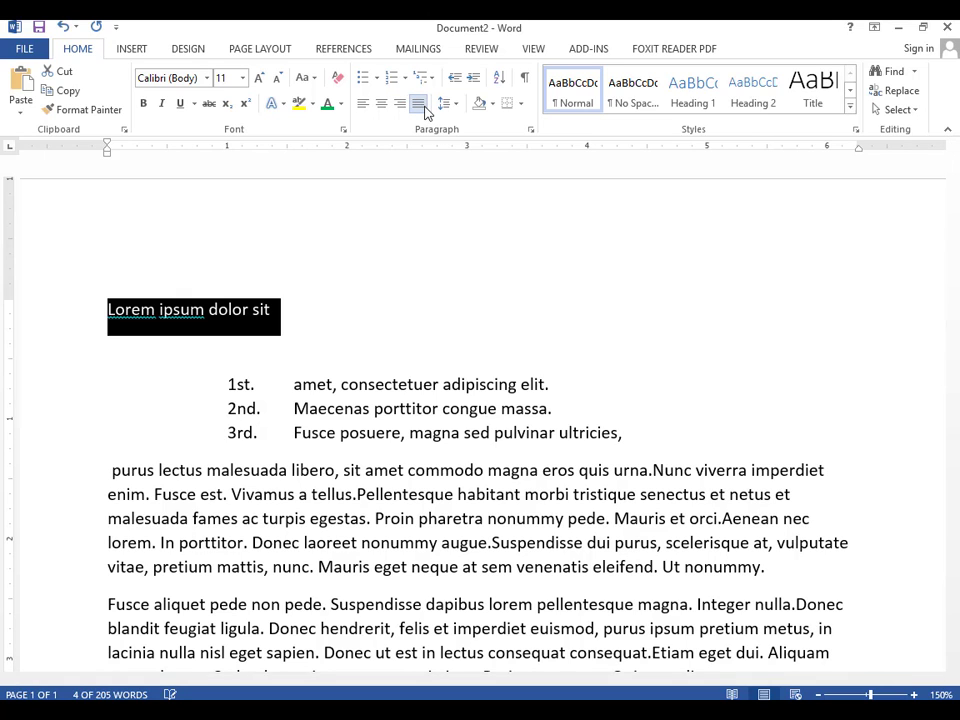
# Step: Justify the whole paragraph that begins with "purus lectus malesuada libero"
pyautogui.scroll(-1, 624, 390)
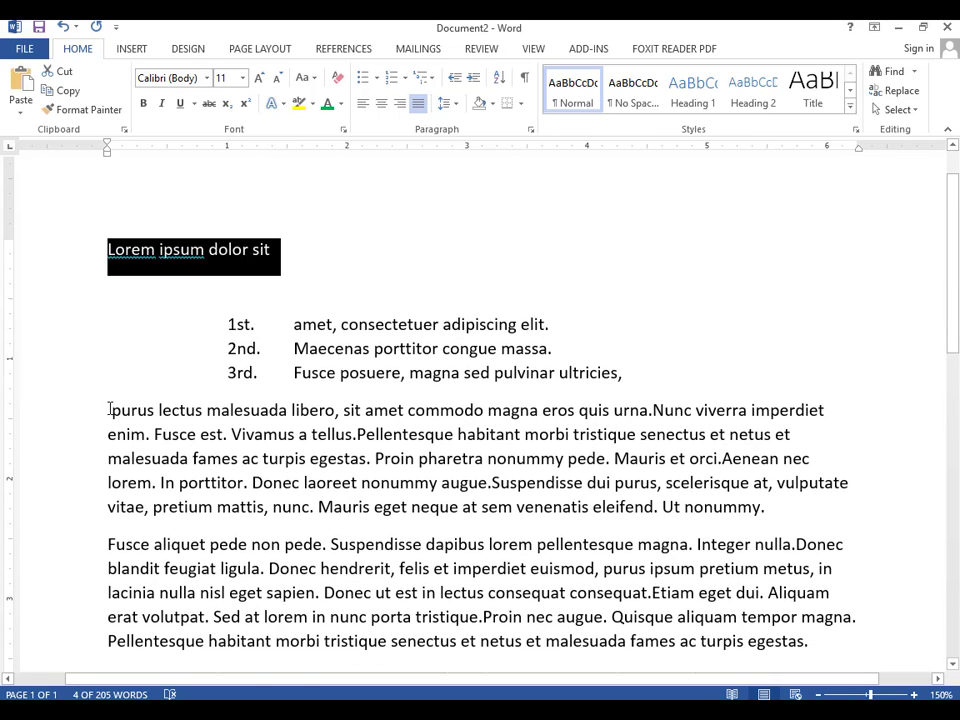
pyautogui.moveTo(110, 410); pyautogui.dragTo(765, 512)
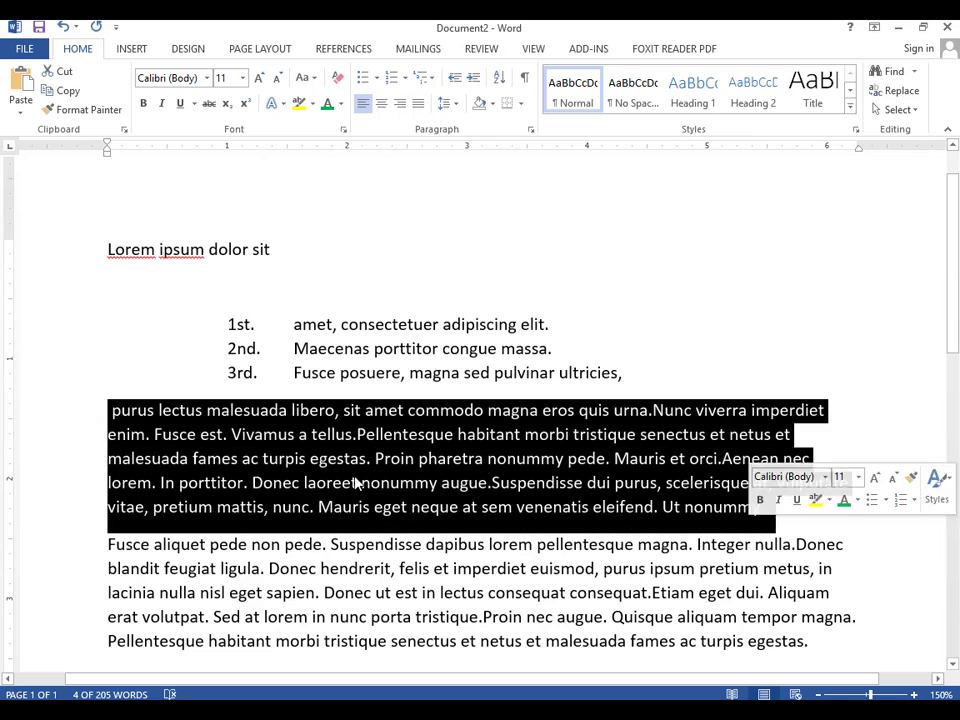
pyautogui.click(420, 106)
pyautogui.press('Right')
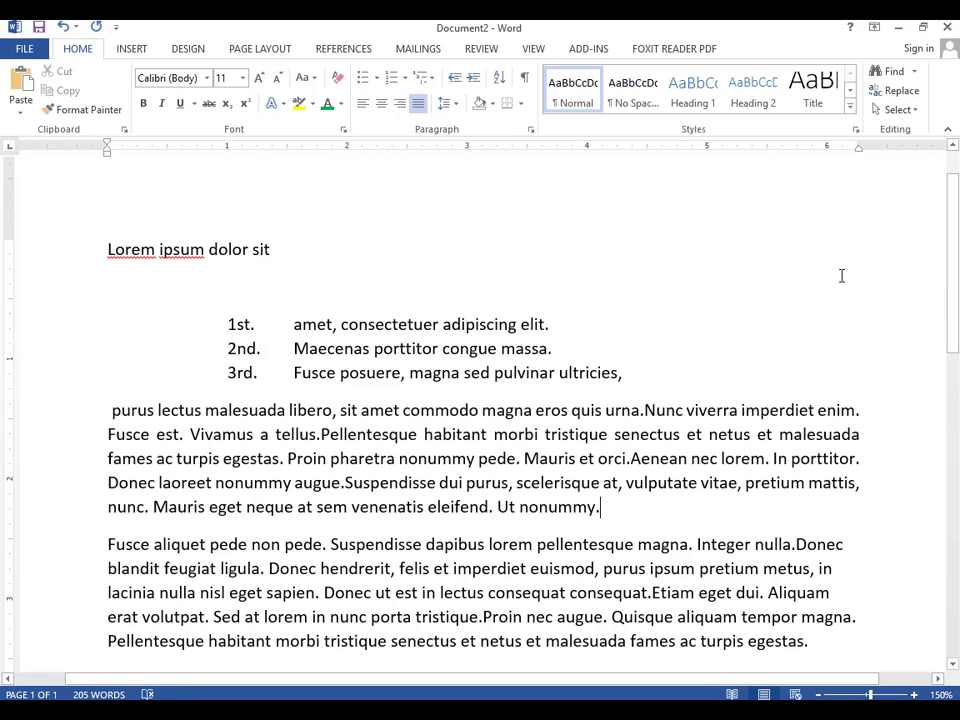
# Step: Merge the paragraph starting "Fusce aliquet pede non pede" into the justified paragraph above and insert an empty paragraph before "Nunc ac magna"
pyautogui.click(107, 544)
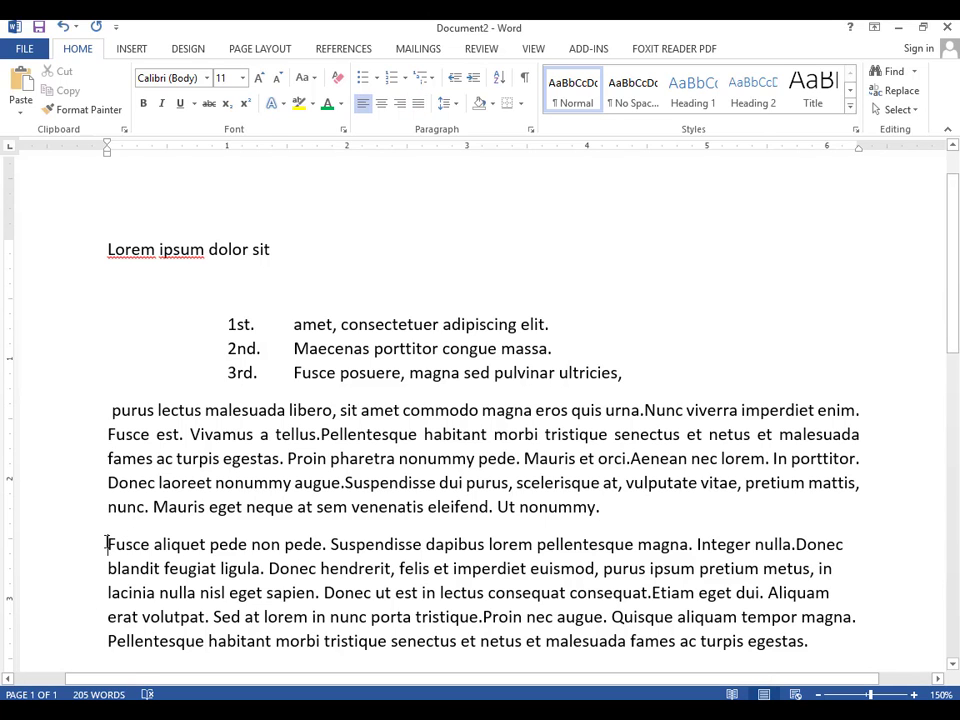
pyautogui.press('BackSpace')
pyautogui.scroll(-2, 686, 502)
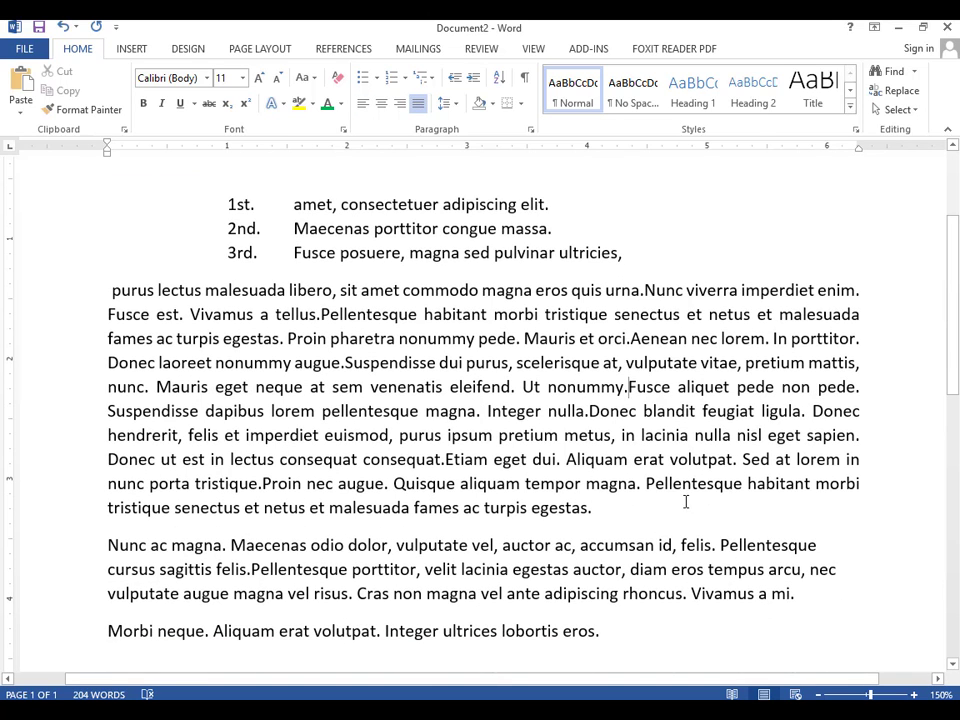
pyautogui.press('Return')
# Step: Set the line spacing of the justified paragraph starting "purus lectus malesuada libero" to 2.5
pyautogui.scroll(3, 300, 455)
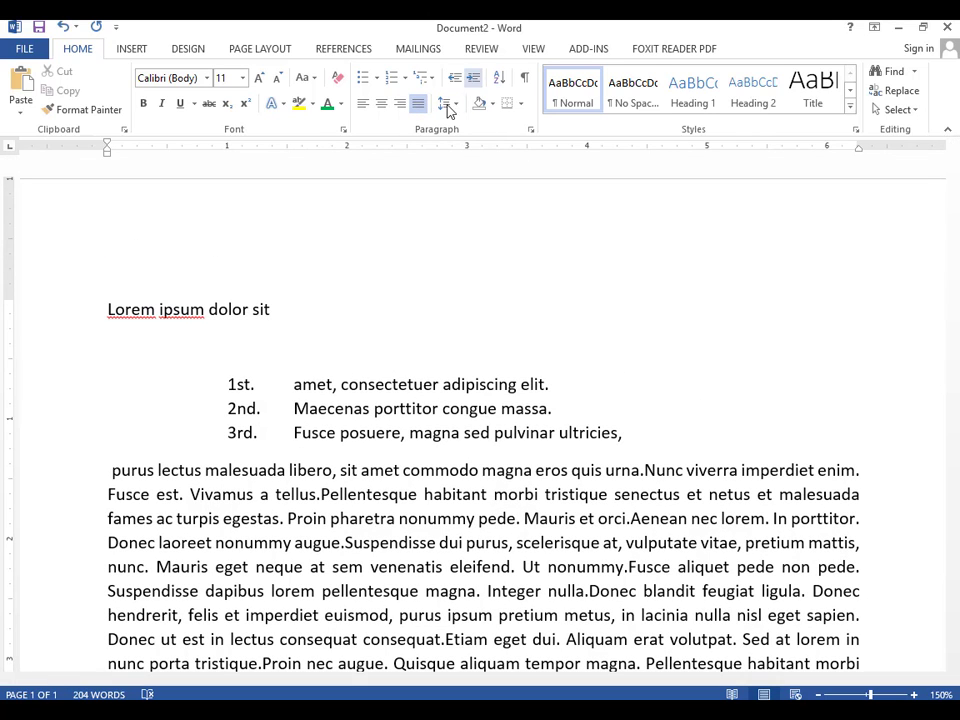
pyautogui.scroll(-1, 219, 441)
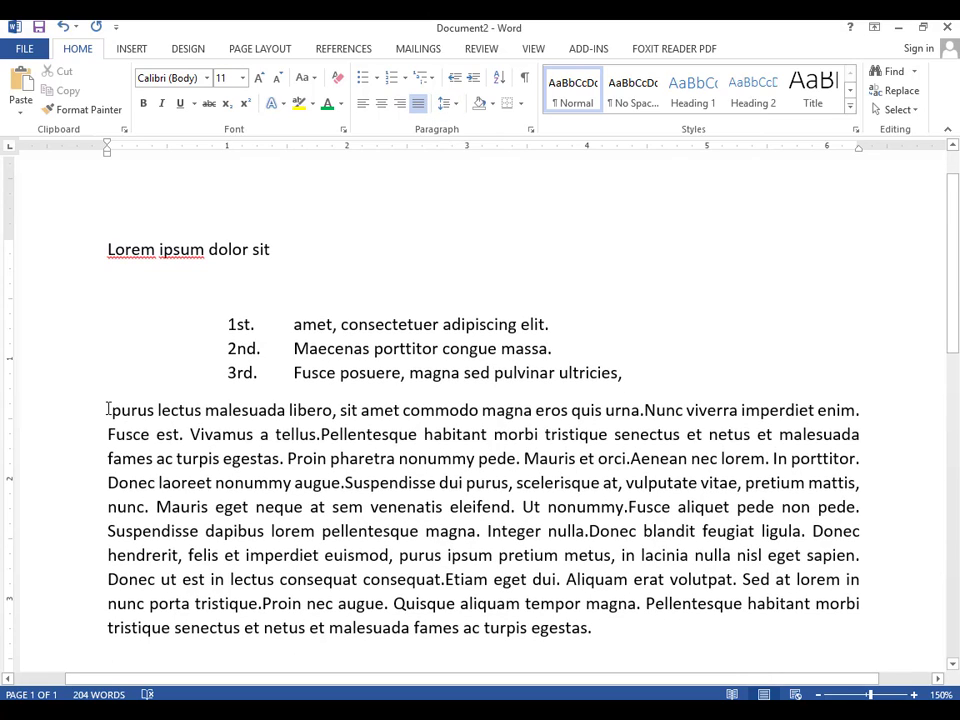
pyautogui.moveTo(108, 410); pyautogui.dragTo(818, 478)
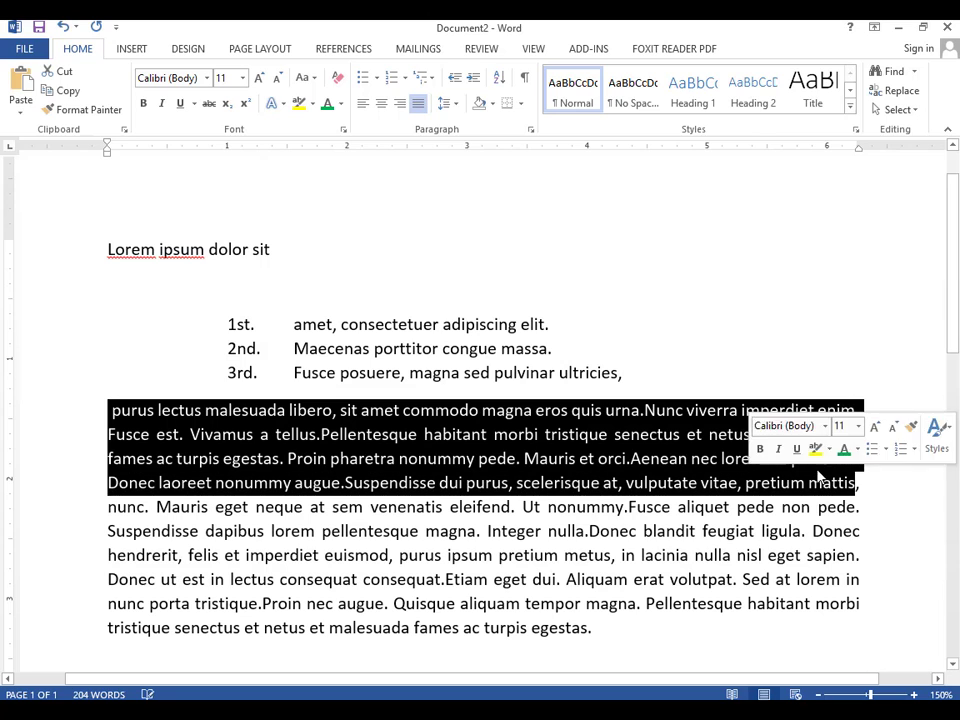
pyautogui.click(456, 107)
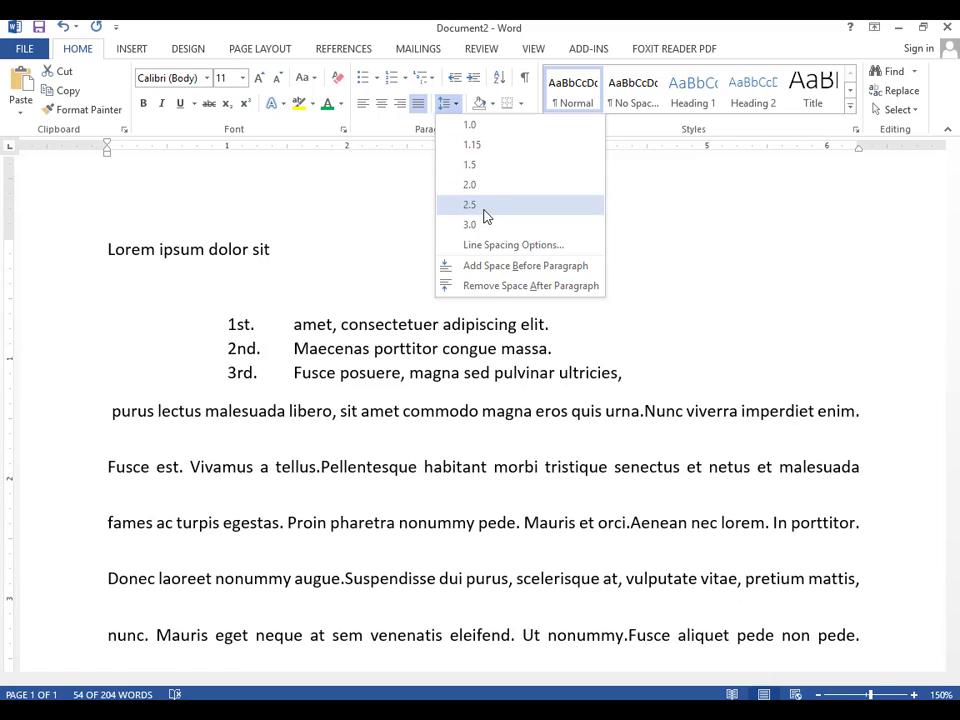
pyautogui.click(485, 216)
pyautogui.scroll(-6, 445, 255)
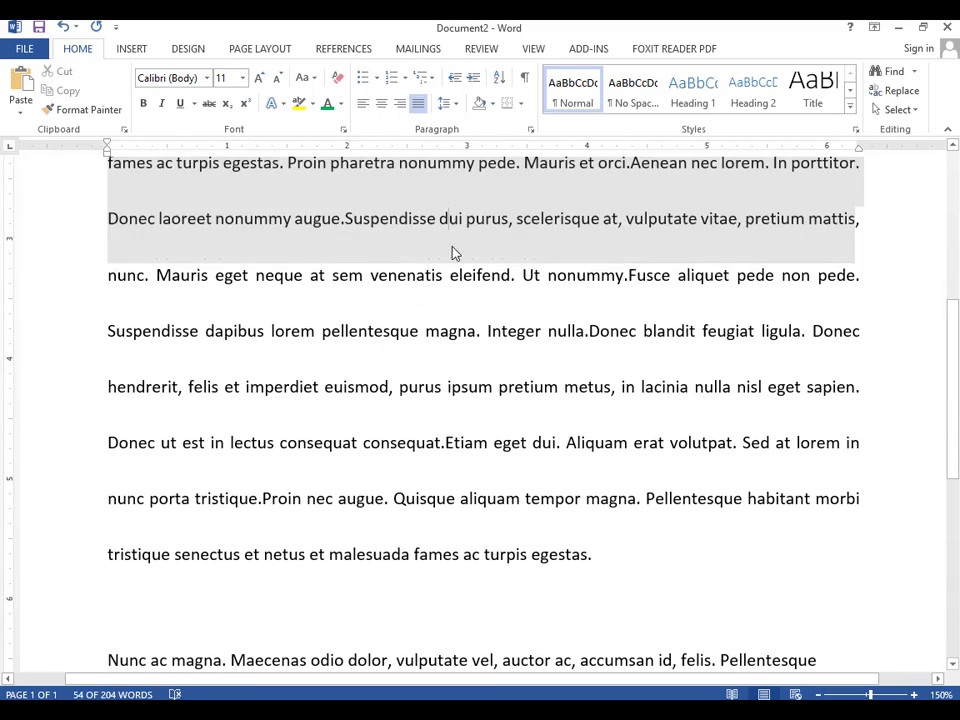
pyautogui.click(452, 252)
# Step: Shade the whole paragraph starting "purus lectus malesuada libero" with the standard green color
pyautogui.scroll(2, 225, 243)
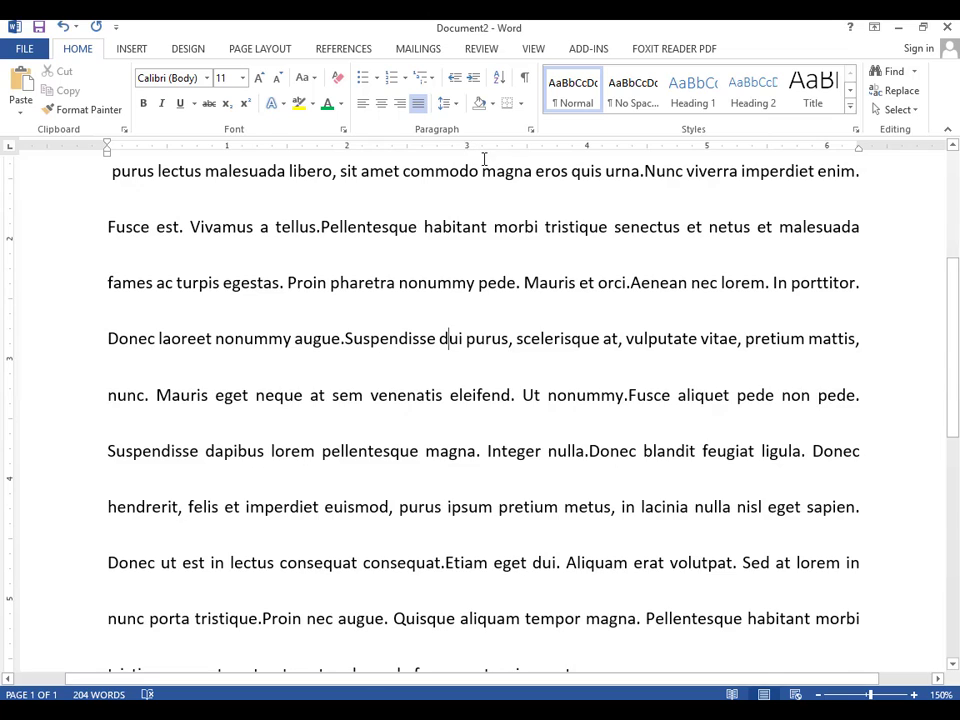
pyautogui.scroll(4, 484, 159)
pyautogui.click(492, 104)
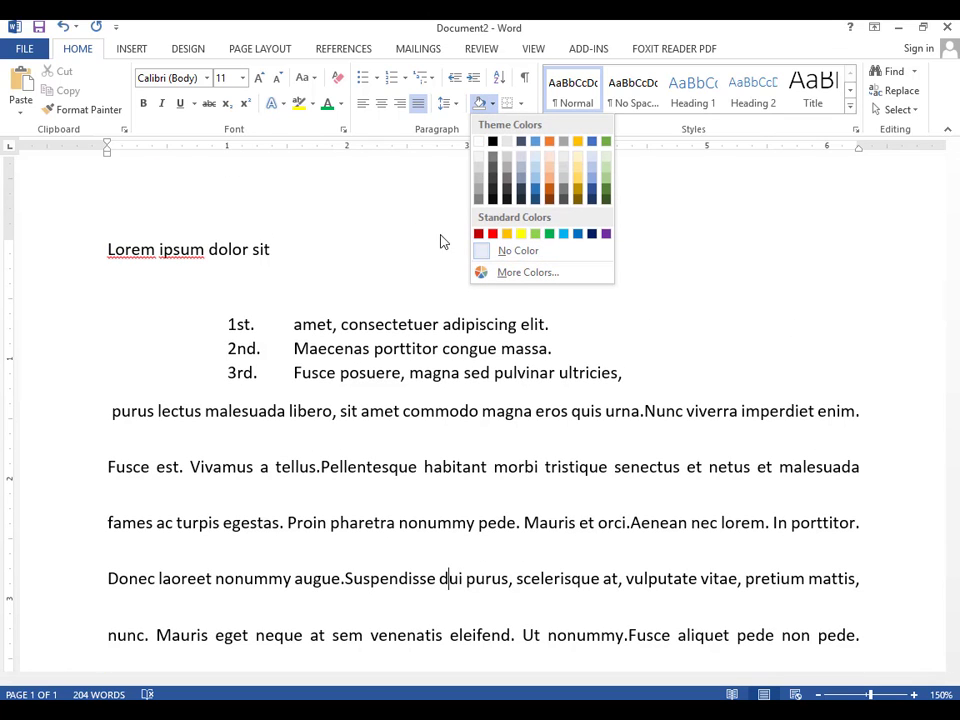
pyautogui.click(549, 236)
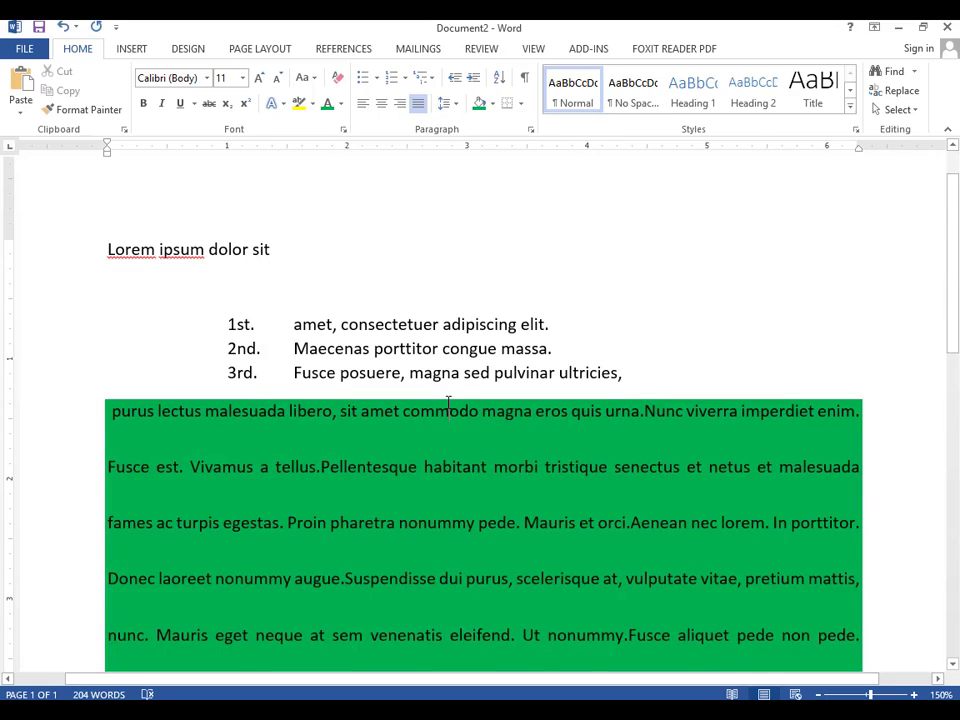
pyautogui.scroll(-14, 448, 403)
pyautogui.scroll(7, 450, 400)
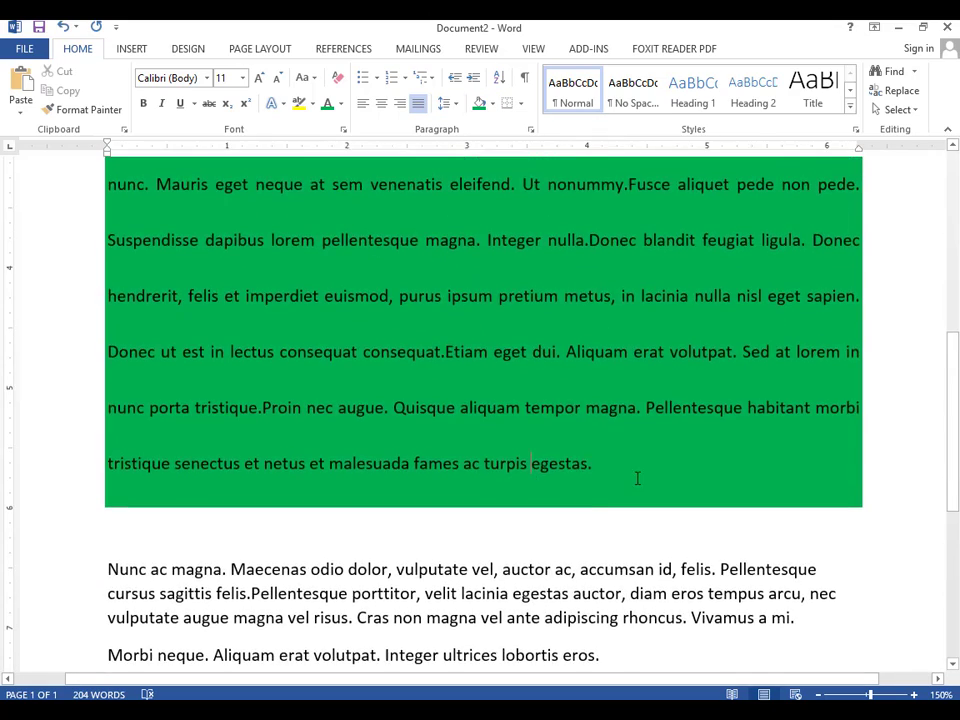
# Step: Remove the green shading from the "purus lectus malesuada libero" paragraph by setting it to No Color
pyautogui.moveTo(637, 479); pyautogui.dragTo(30, 154)
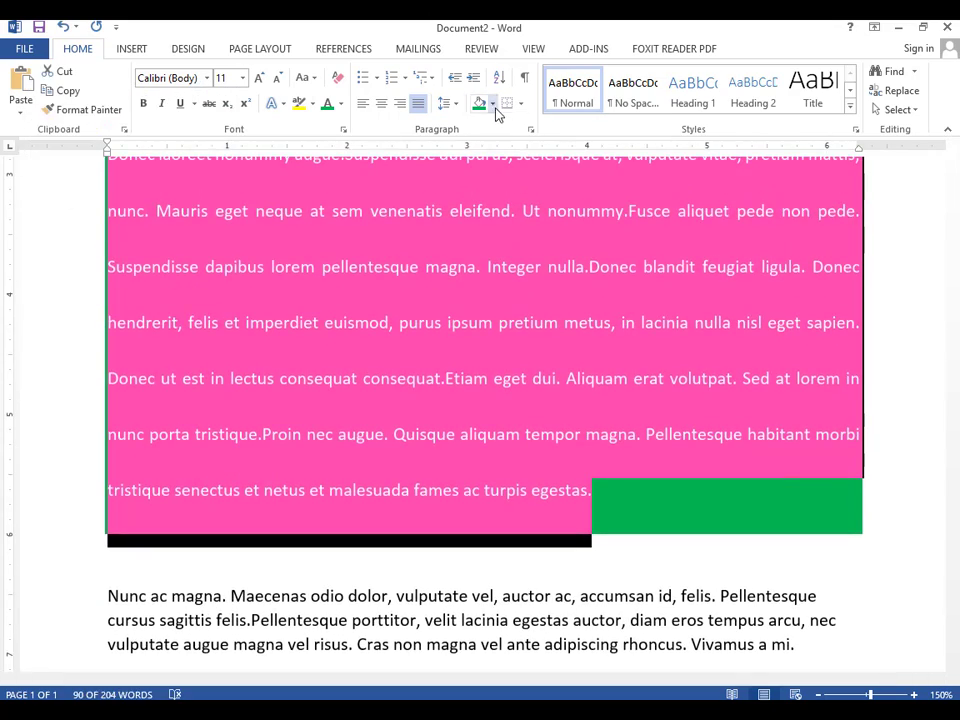
pyautogui.click(495, 108)
pyautogui.click(526, 254)
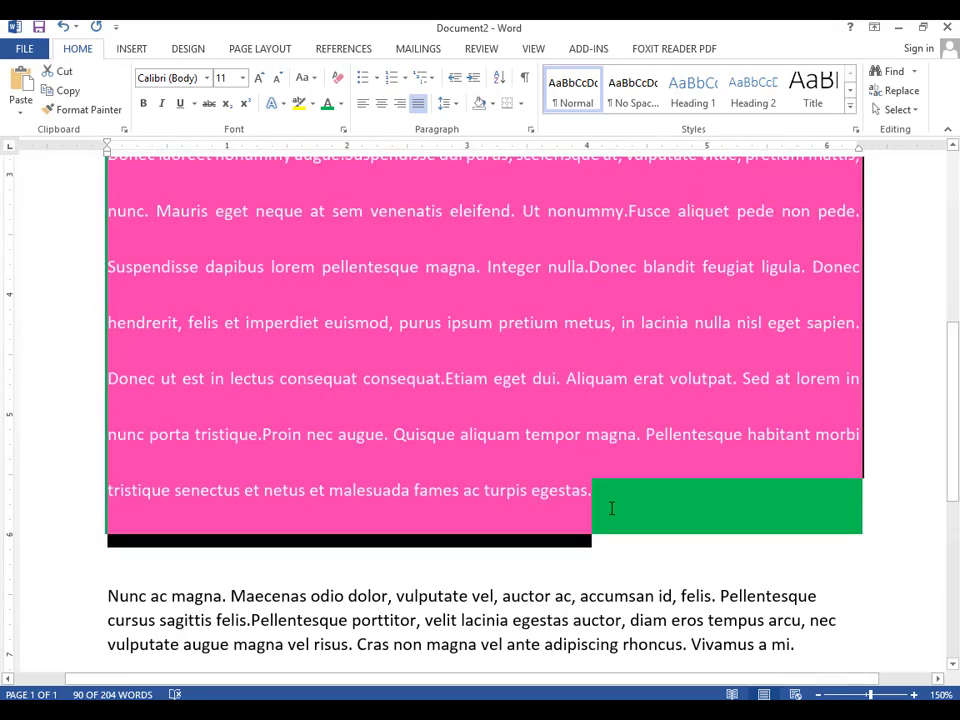
pyautogui.click(446, 336)
pyautogui.scroll(2, 446, 336)
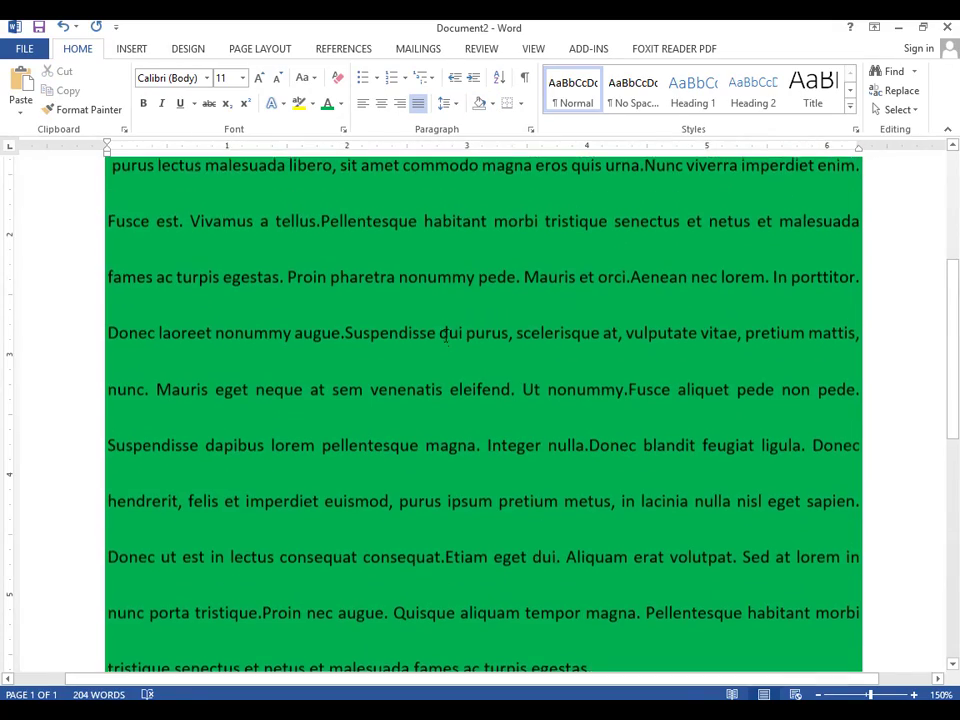
pyautogui.click(480, 108)
pyautogui.scroll(5, 409, 219)
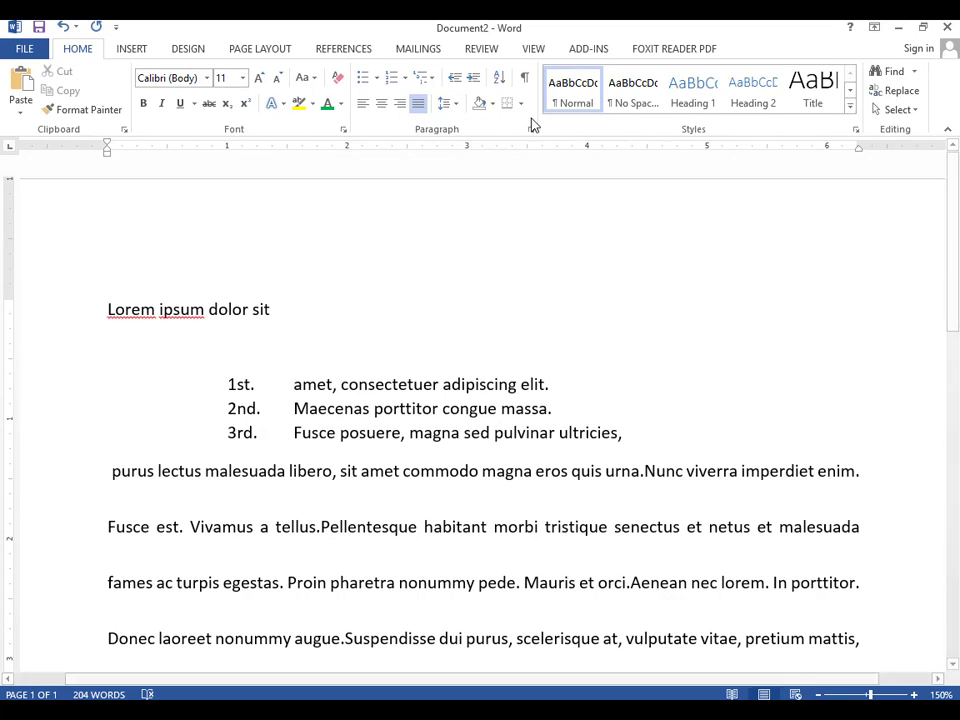
# Step: Apply All Borders to the three numbered list items
pyautogui.click(522, 106)
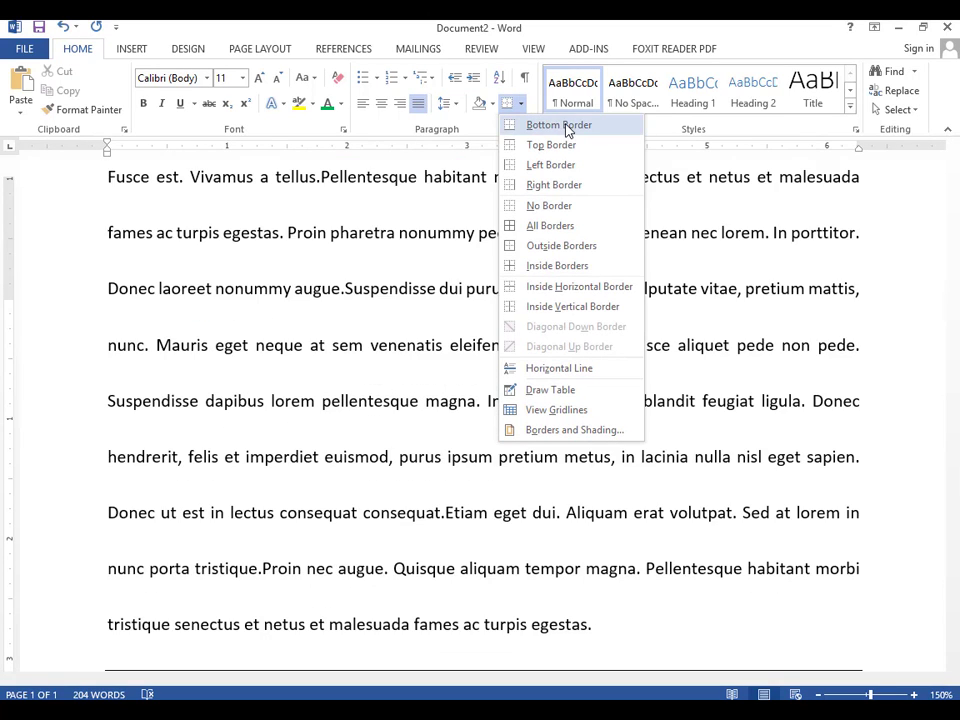
pyautogui.click(300, 297)
pyautogui.moveTo(233, 383); pyautogui.dragTo(617, 435)
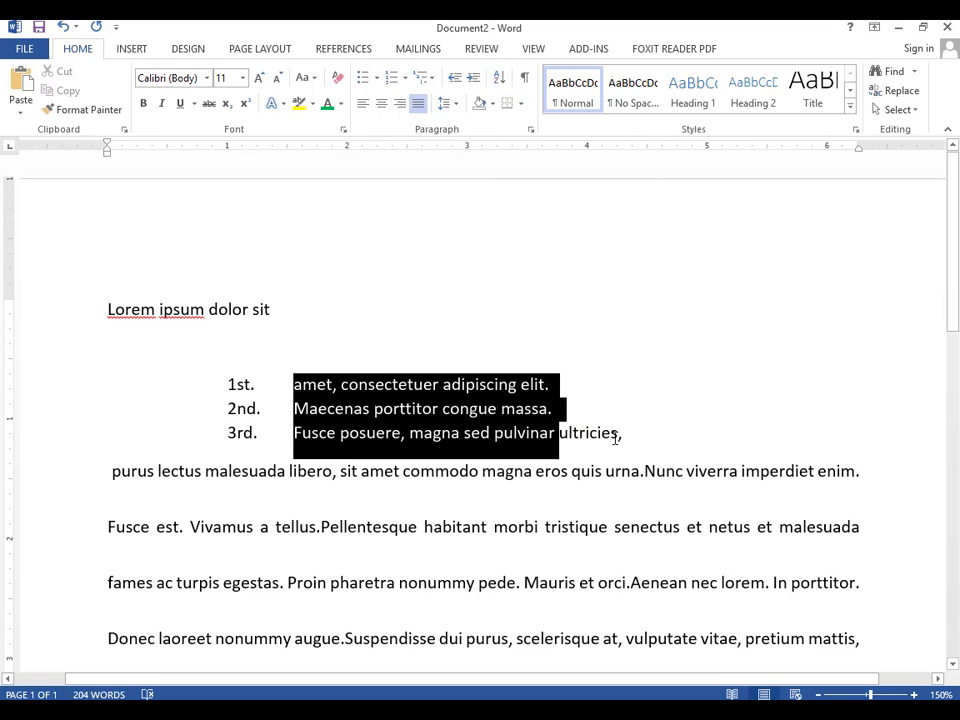
pyautogui.click(524, 108)
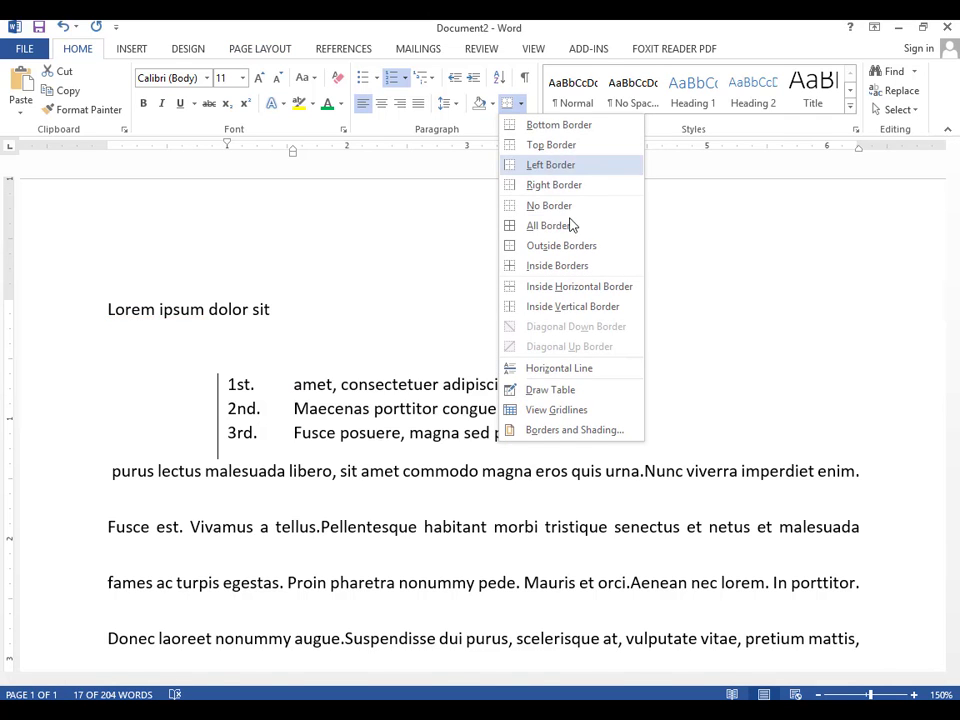
pyautogui.click(568, 225)
pyautogui.click(548, 253)
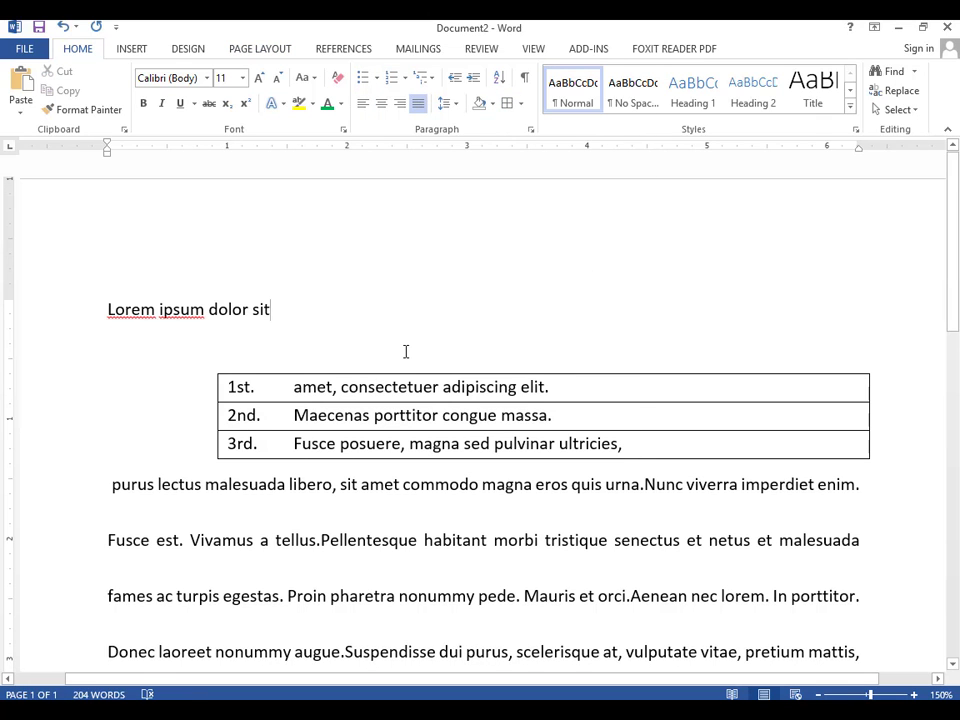
# Step: Add outside borders around the "Lorem ipsum dolor sit" line above the numbered list
pyautogui.scroll(-3, 406, 352)
pyautogui.scroll(3, 405, 350)
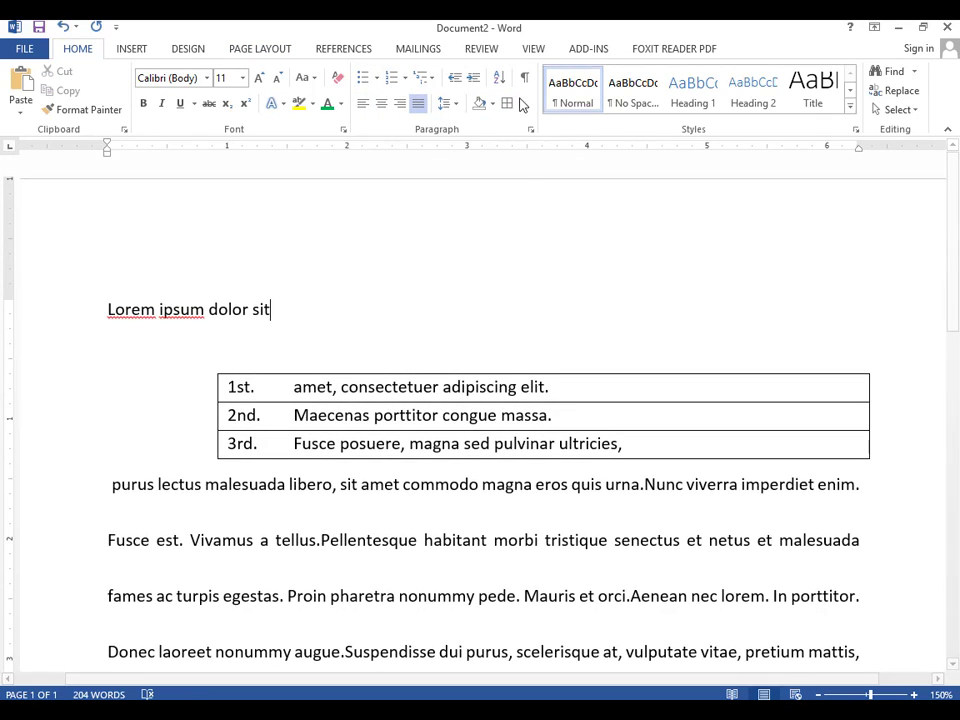
pyautogui.click(520, 108)
pyautogui.click(583, 246)
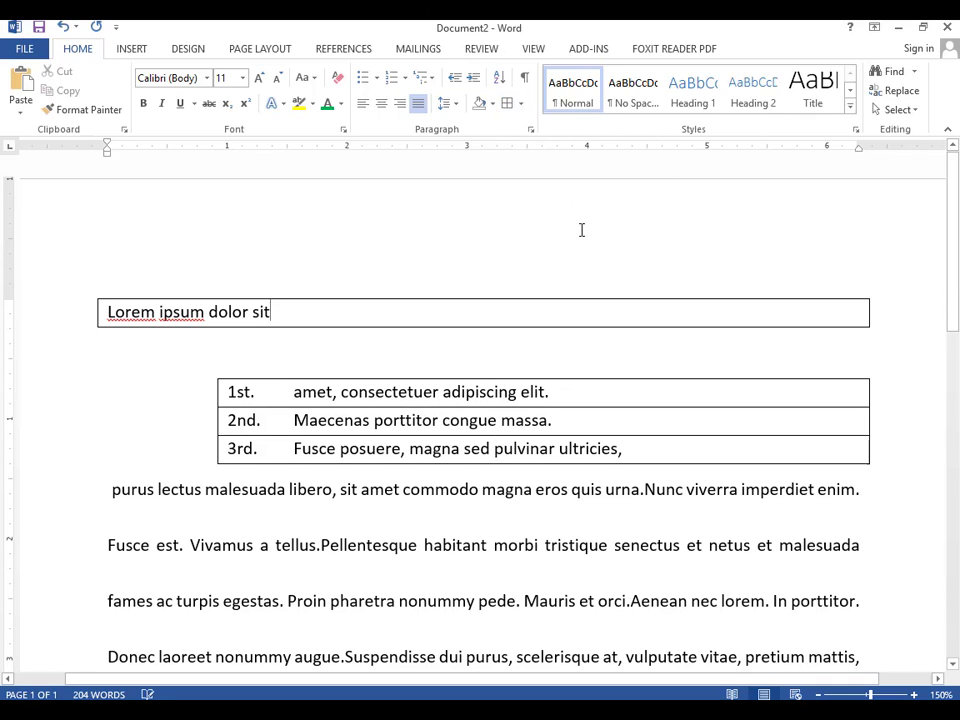
# Step: Remove the outside borders from the three numbered list items, keeping the horizontal lines between them
pyautogui.click(435, 422)
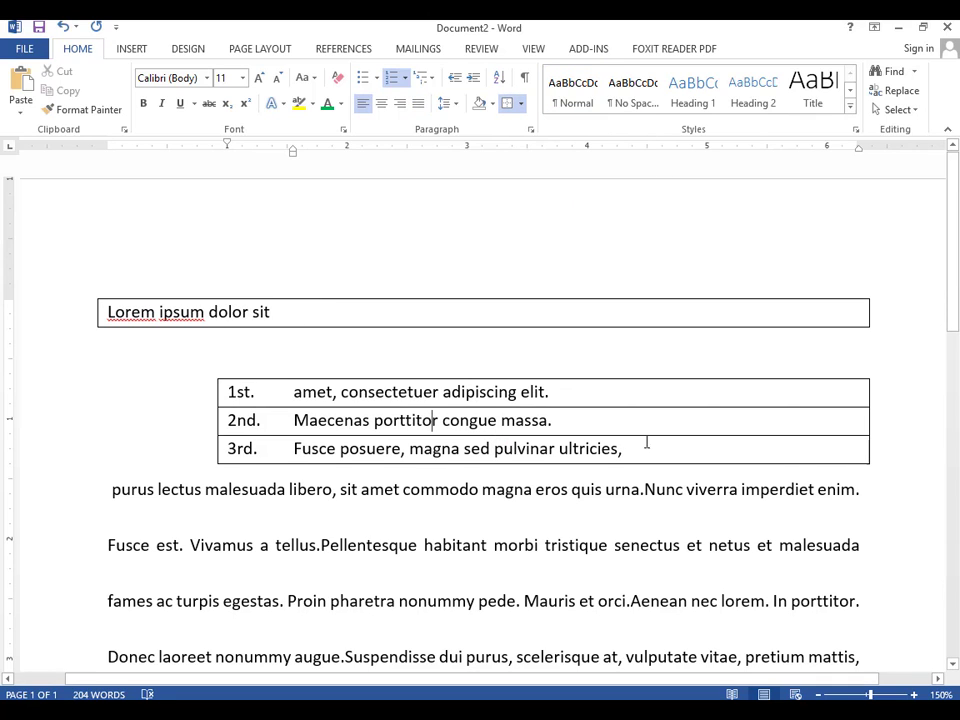
pyautogui.moveTo(648, 446); pyautogui.dragTo(214, 388)
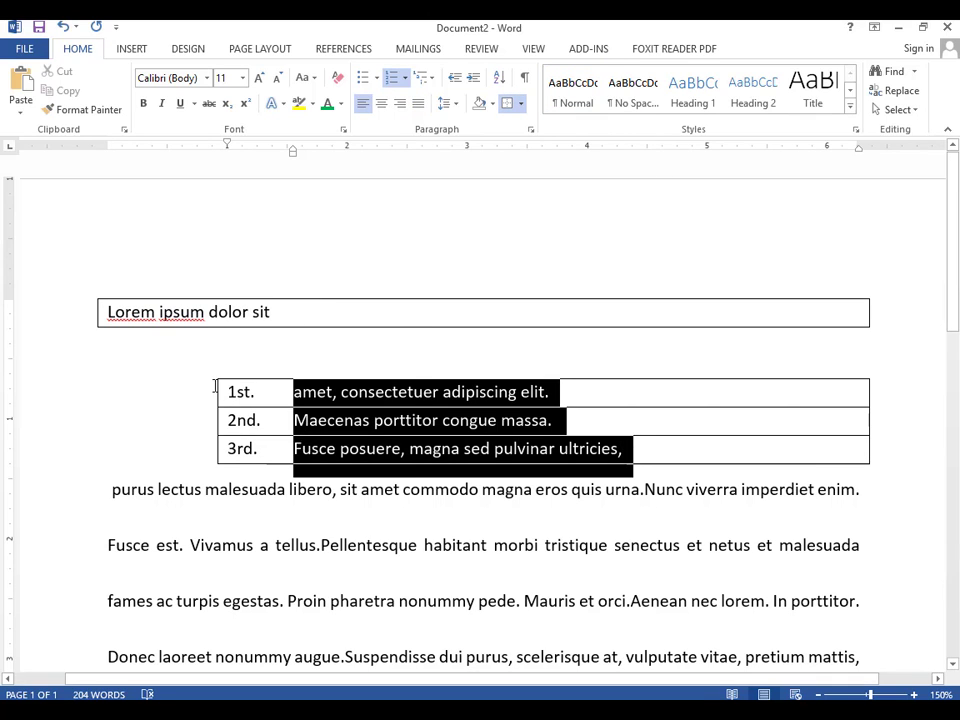
pyautogui.click(520, 104)
pyautogui.click(600, 205)
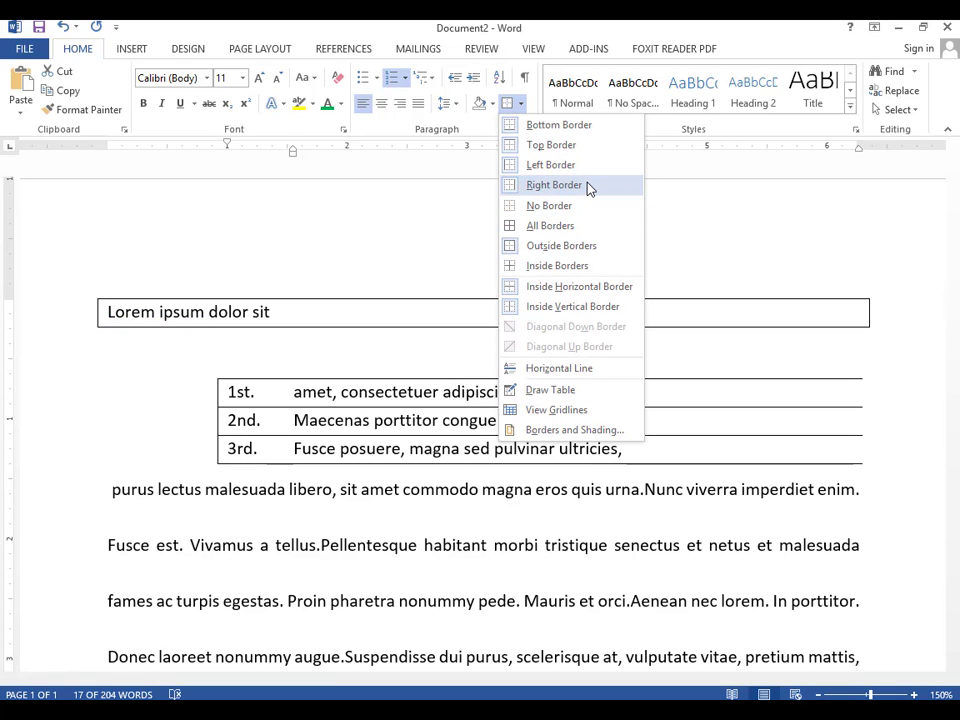
pyautogui.click(565, 244)
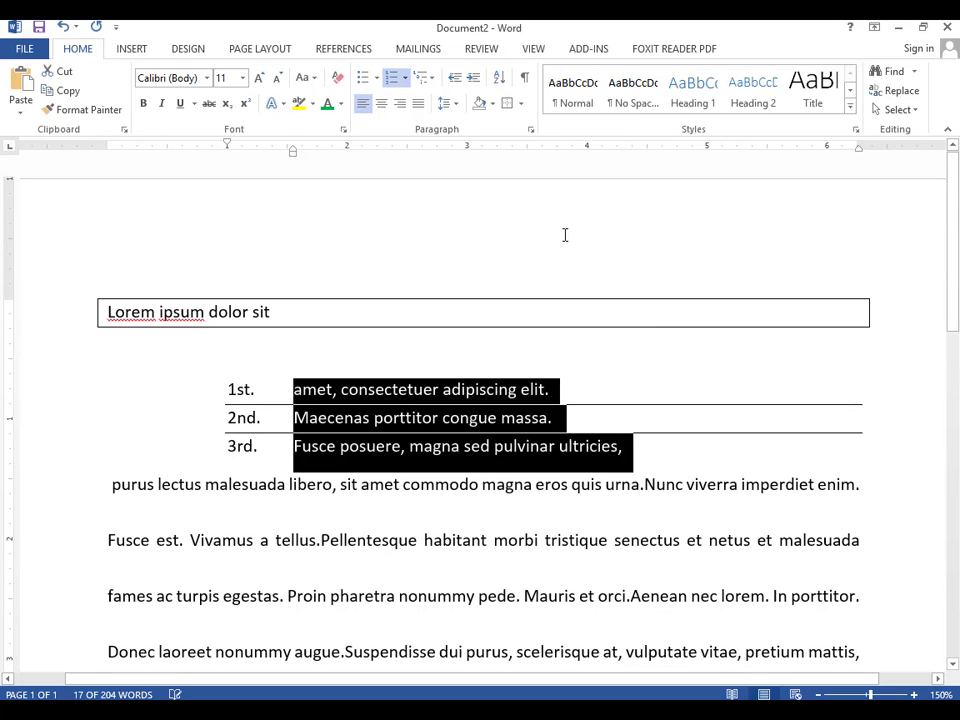
pyautogui.click(435, 400)
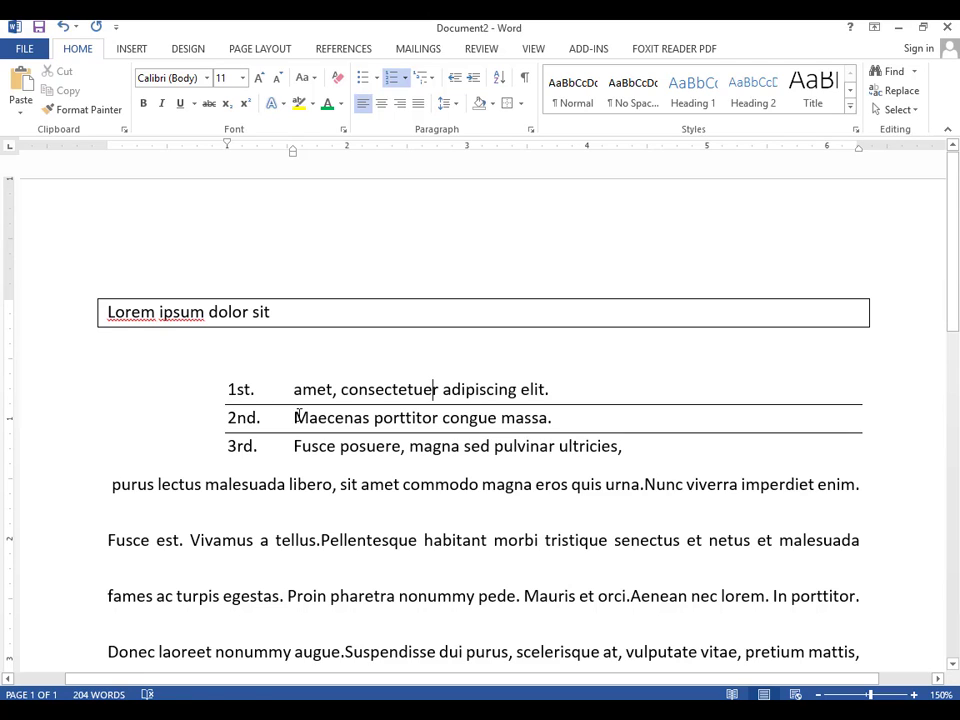
# Step: Show the paragraph marks and other hidden formatting symbols throughout the document
pyautogui.moveTo(340, 321); pyautogui.dragTo(4, 311)
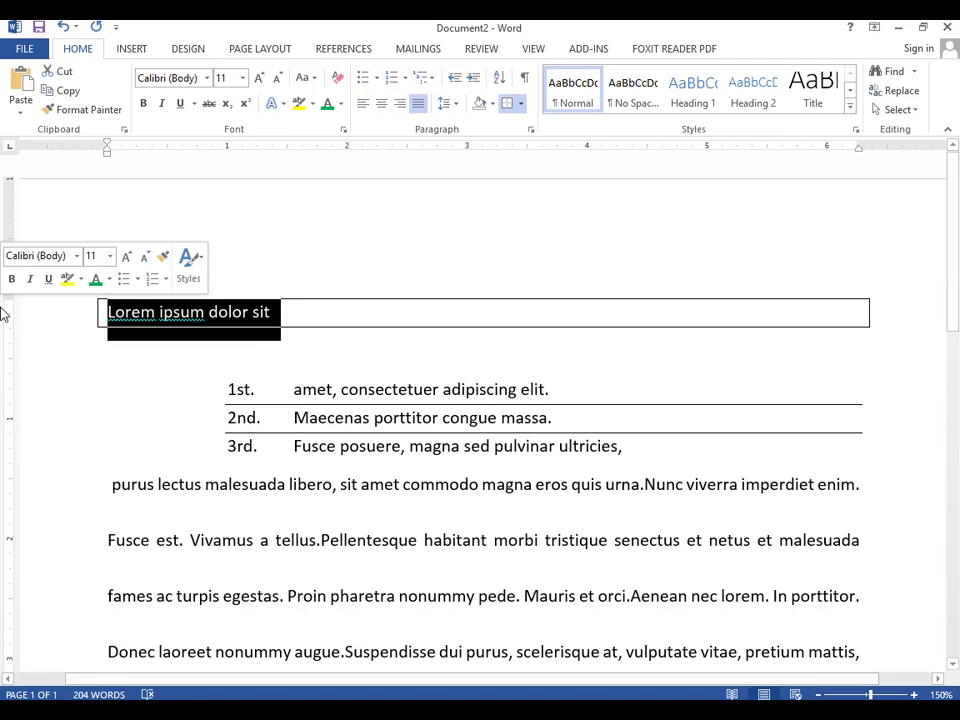
pyautogui.click(521, 104)
pyautogui.click(524, 79)
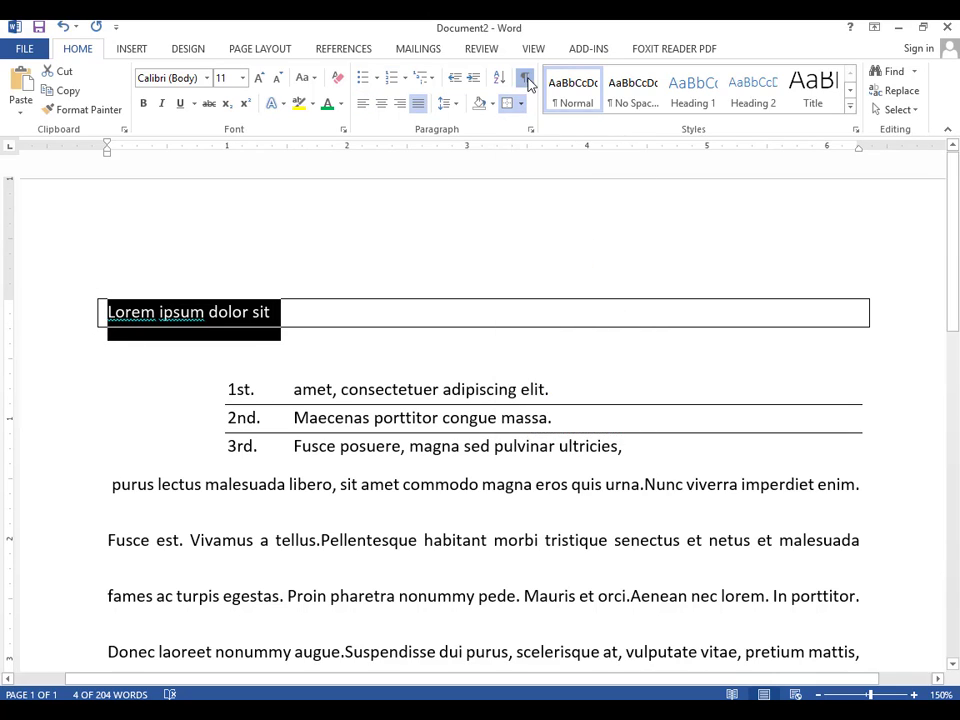
pyautogui.click(525, 79)
pyautogui.scroll(-5, 422, 396)
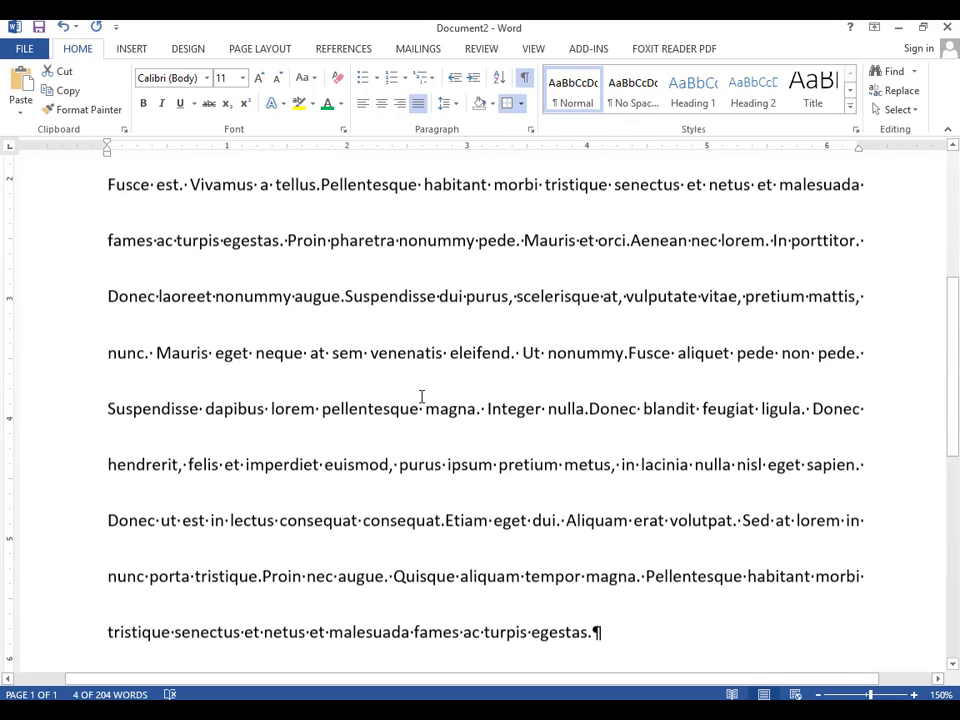
# Step: Hide the formatting marks and apply the No Spacing style to the long paragraph below the numbered list
pyautogui.moveTo(594, 627); pyautogui.dragTo(459, 572)
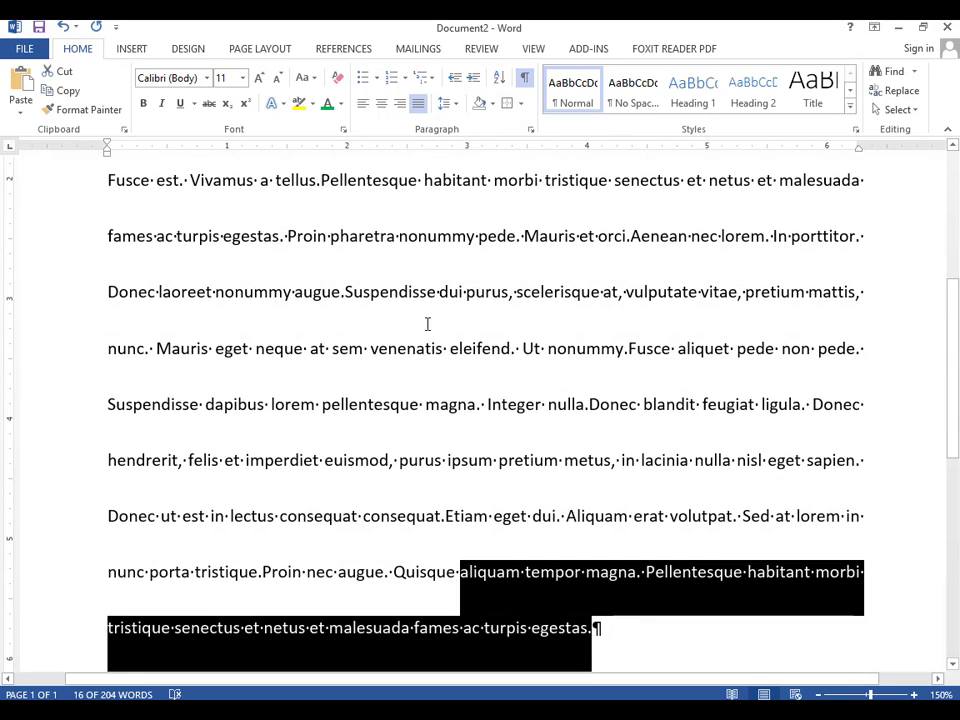
pyautogui.click(523, 78)
pyautogui.scroll(5, 580, 354)
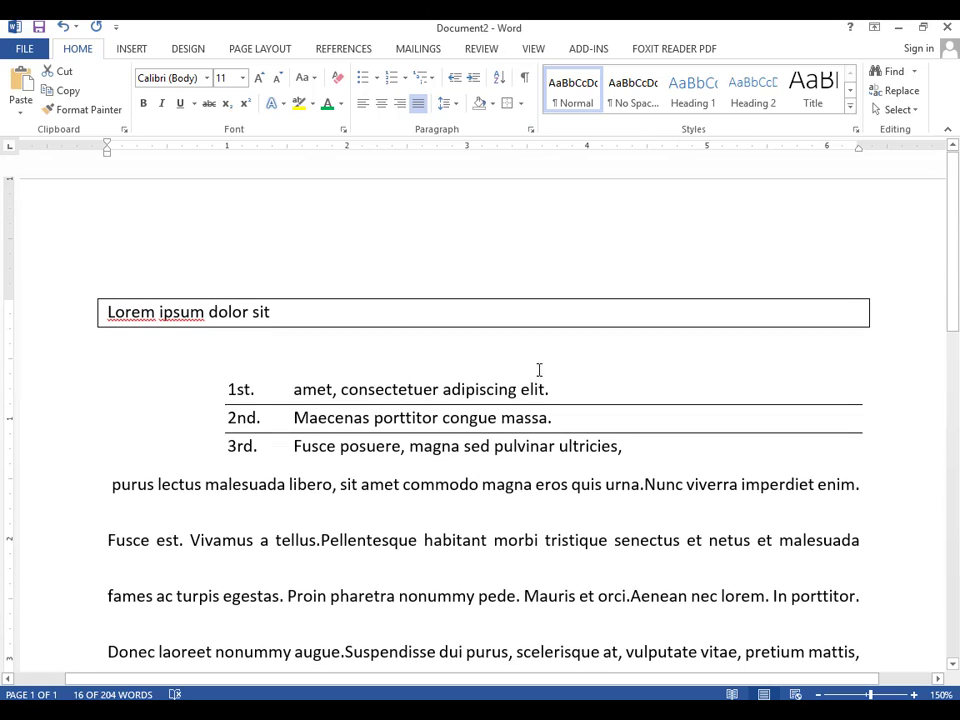
pyautogui.click(630, 92)
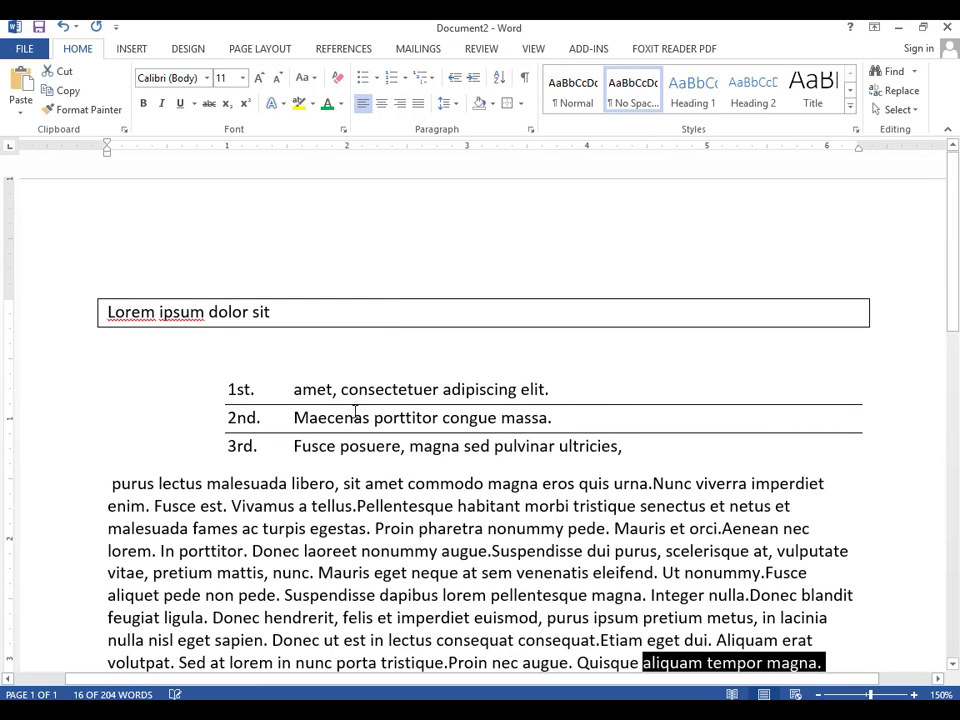
# Step: Apply the Heading 1 style and then the Book Title style to the "Lorem ipsum dolor sit" line
pyautogui.tripleClick(197, 313)
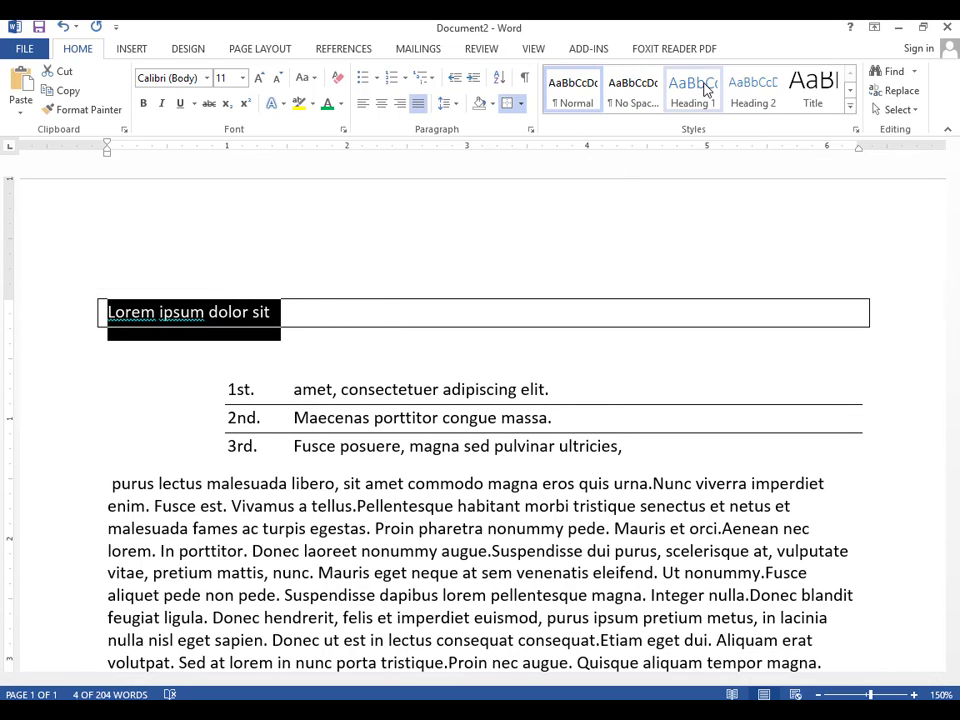
pyautogui.click(705, 88)
pyautogui.click(851, 90)
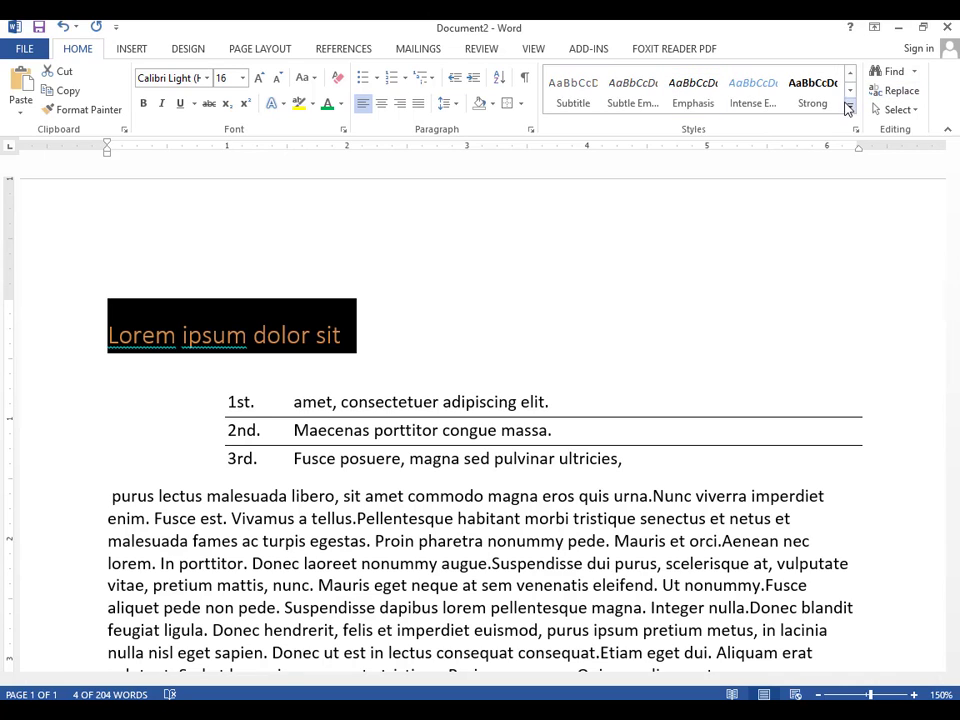
pyautogui.click(851, 117)
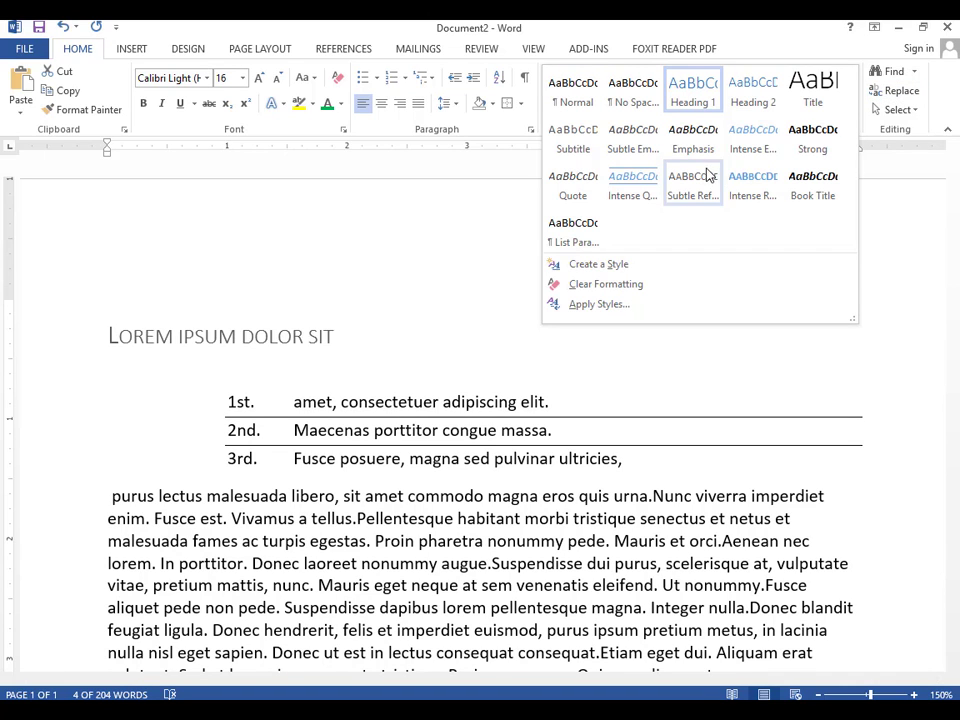
pyautogui.click(808, 178)
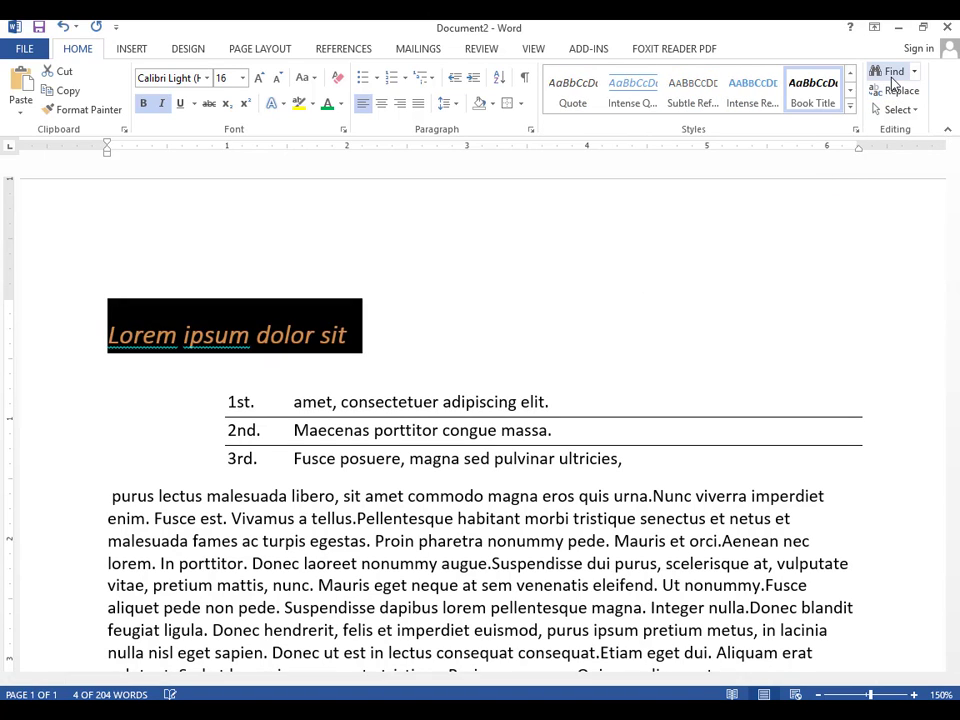
pyautogui.click(743, 300)
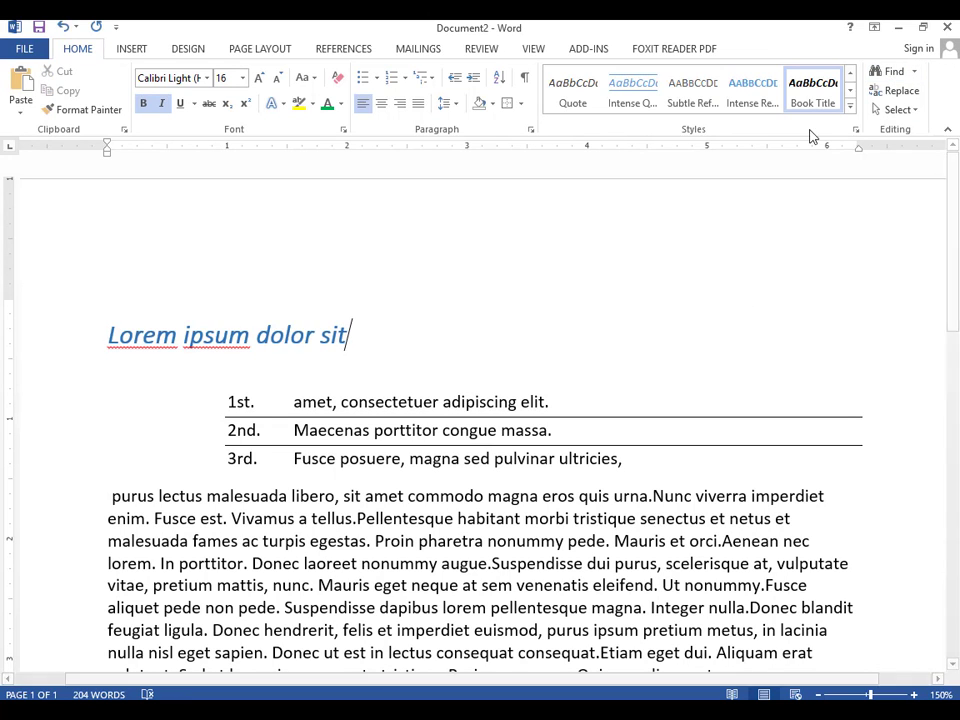
# Step: Start a document search and enter the phrase "ultrices lobortis eros" copied from the last line as the search text
pyautogui.click(895, 72)
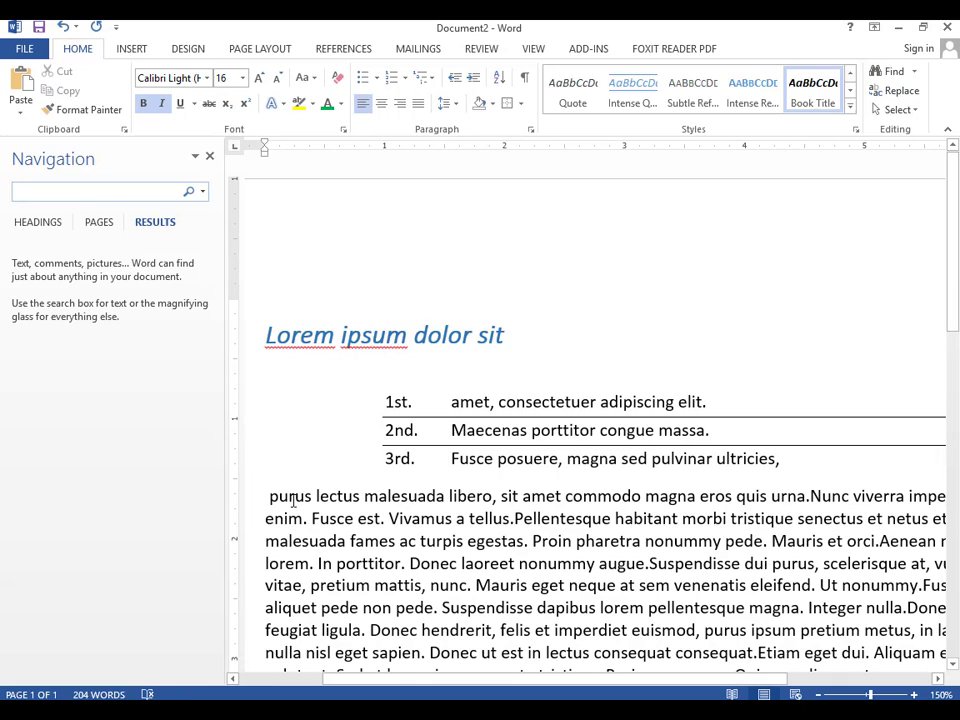
pyautogui.moveTo(293, 502); pyautogui.dragTo(388, 501)
pyautogui.click(356, 500)
pyautogui.click(900, 72)
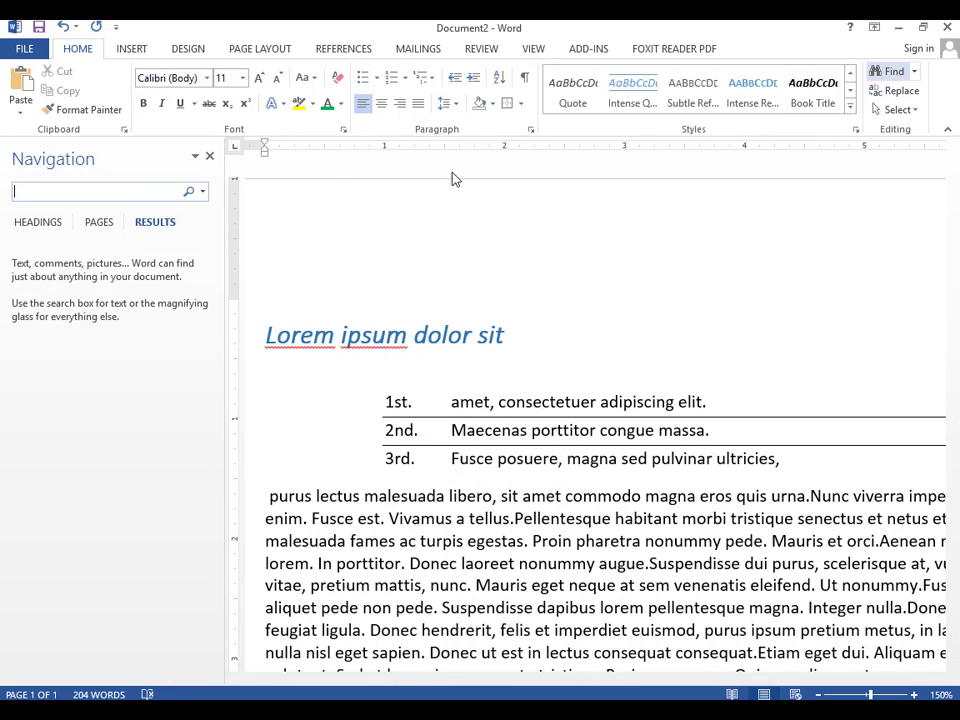
pyautogui.scroll(-6, 707, 598)
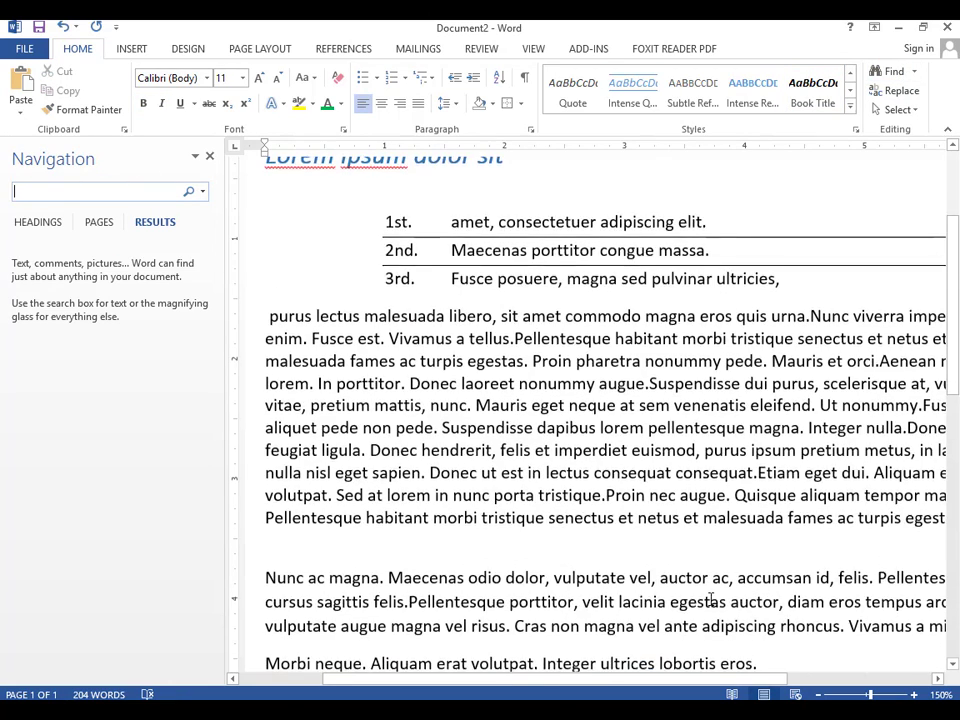
pyautogui.moveTo(657, 423); pyautogui.dragTo(752, 424)
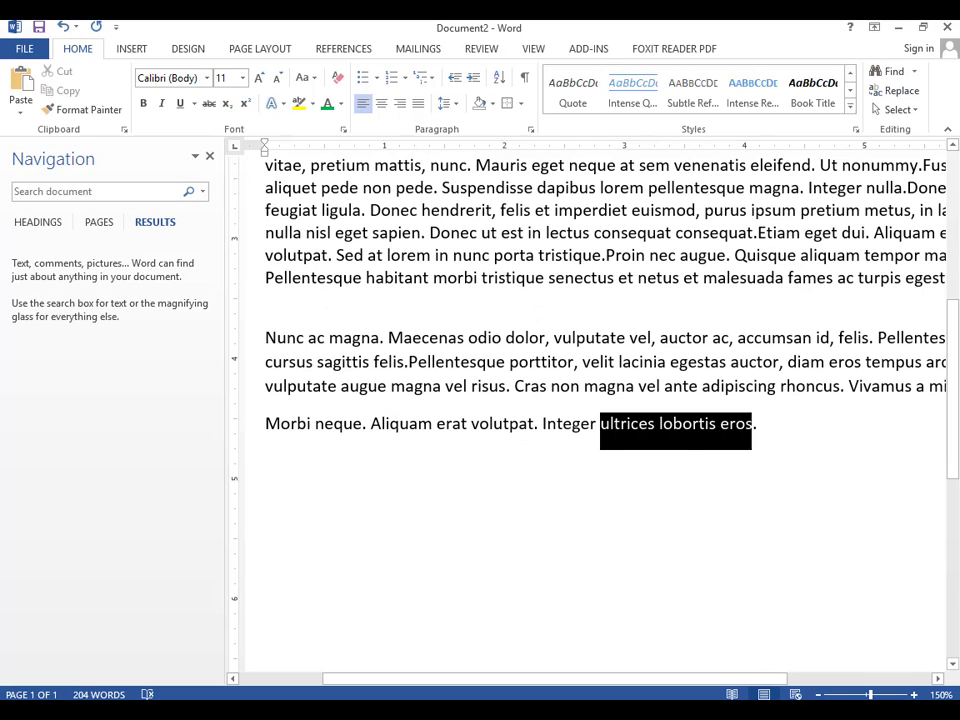
pyautogui.rightClick(726, 430)
pyautogui.click(752, 453)
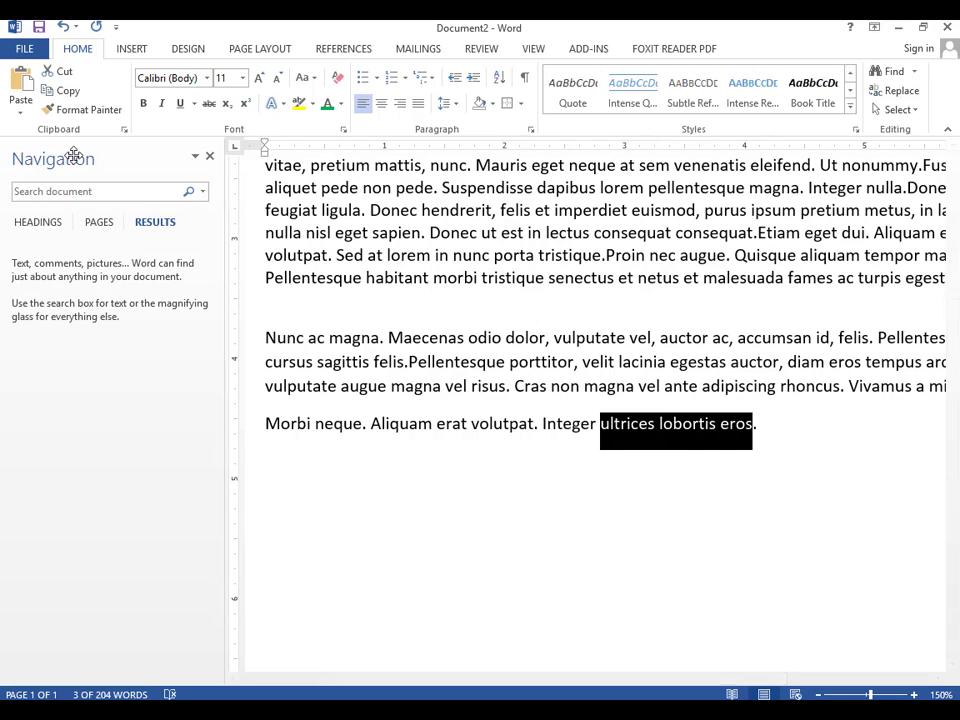
pyautogui.click(48, 191)
pyautogui.rightClick(46, 191)
pyautogui.click(62, 237)
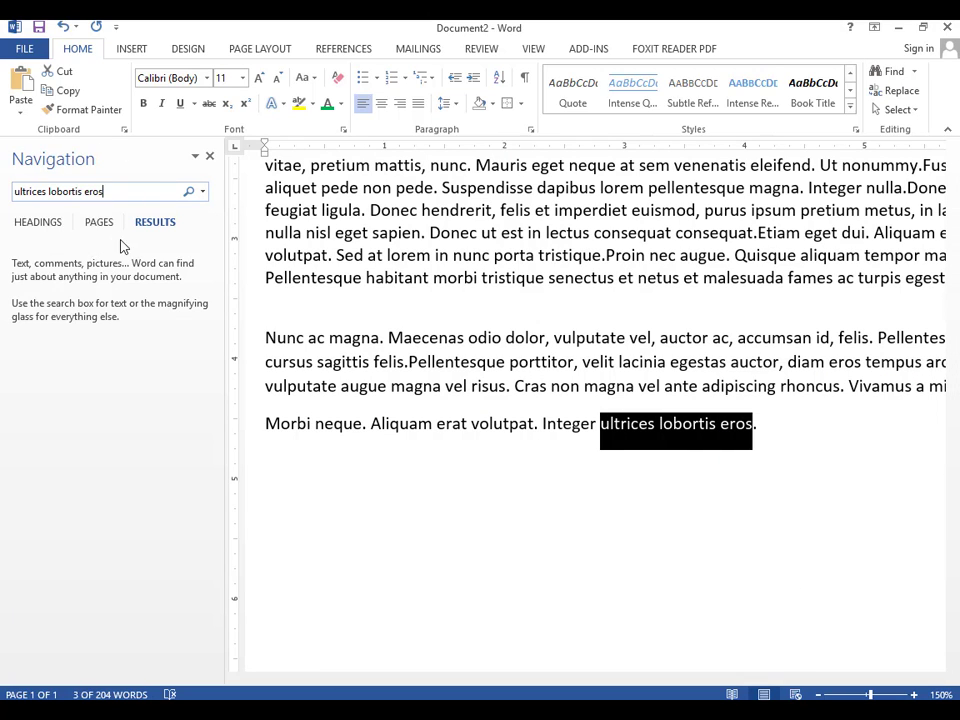
# Step: Search the whole document for "ultrices lobortis eros" with the Find and Replace dialog, continuing from the beginning, and close the dialog
pyautogui.click(200, 192)
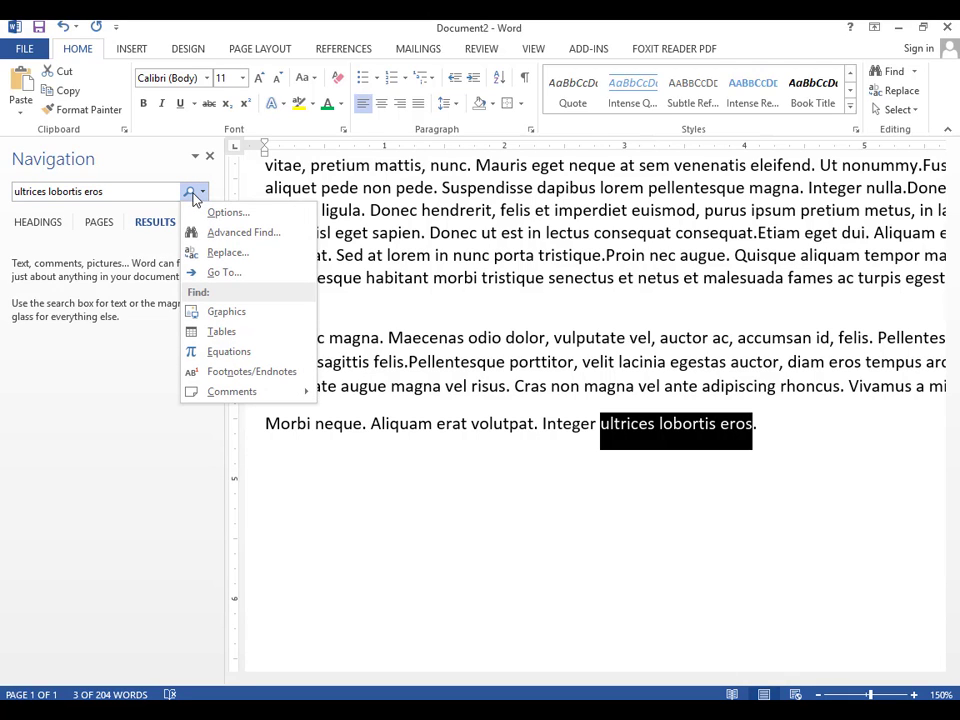
pyautogui.click(238, 272)
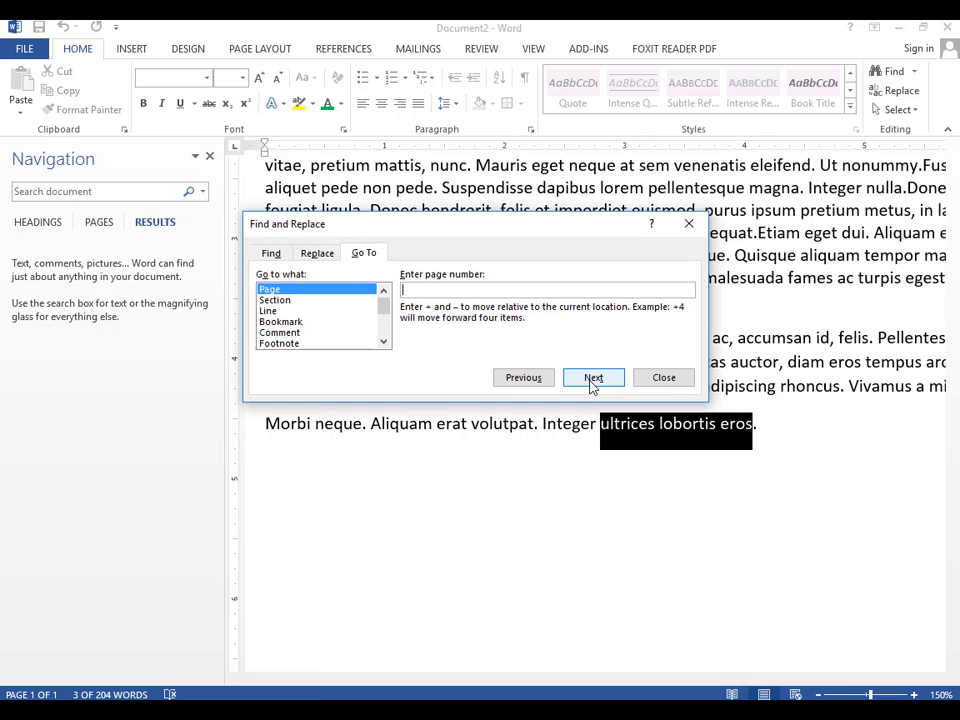
pyautogui.click(271, 253)
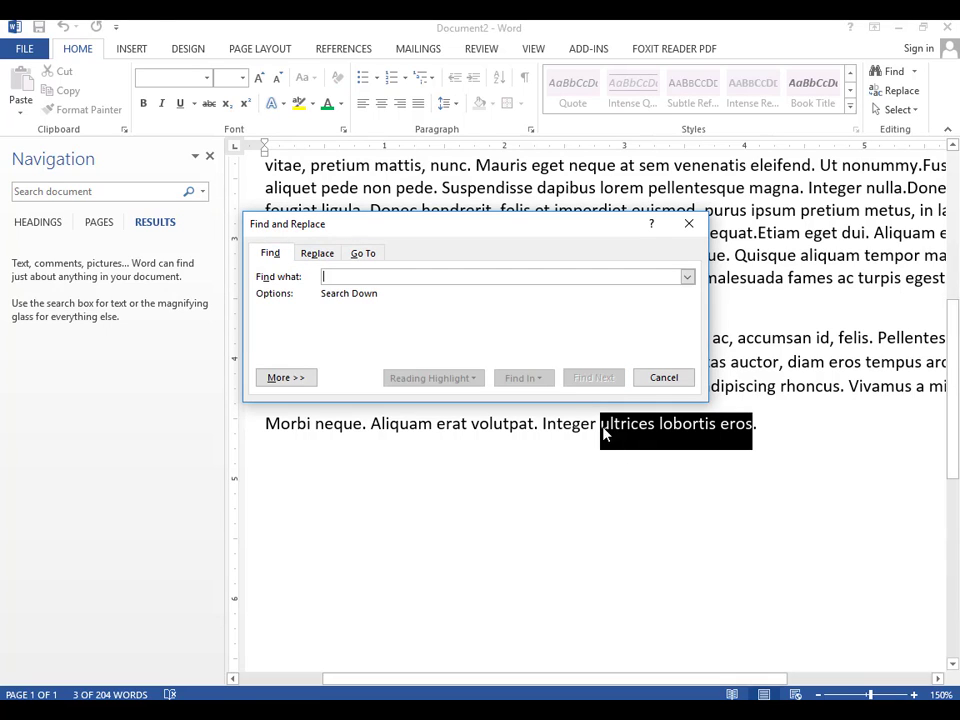
pyautogui.rightClick(363, 276)
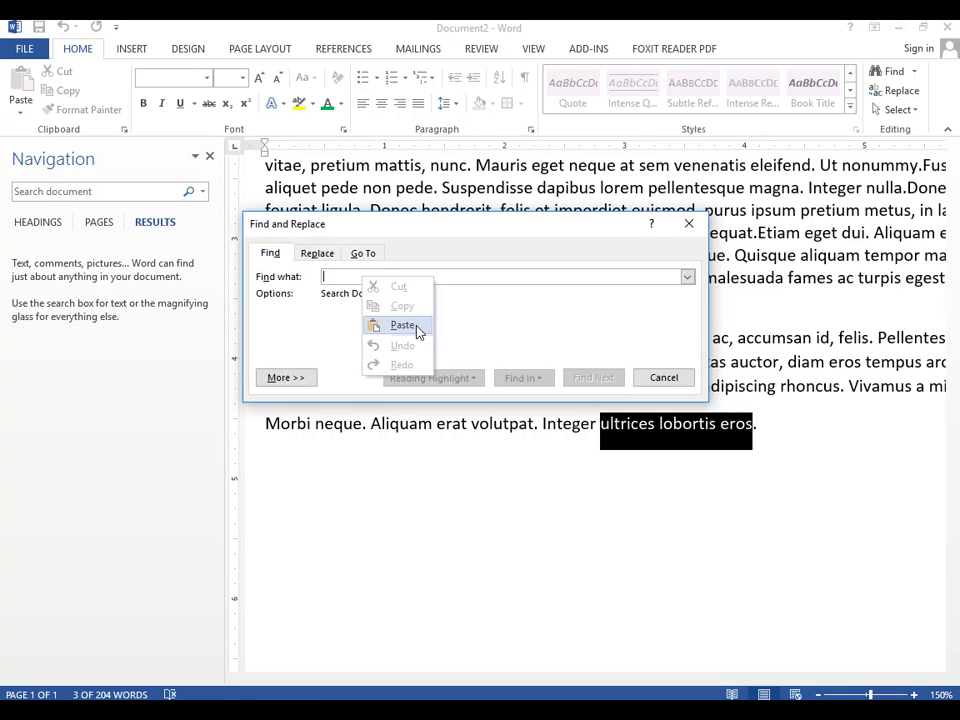
pyautogui.click(410, 326)
pyautogui.click(591, 378)
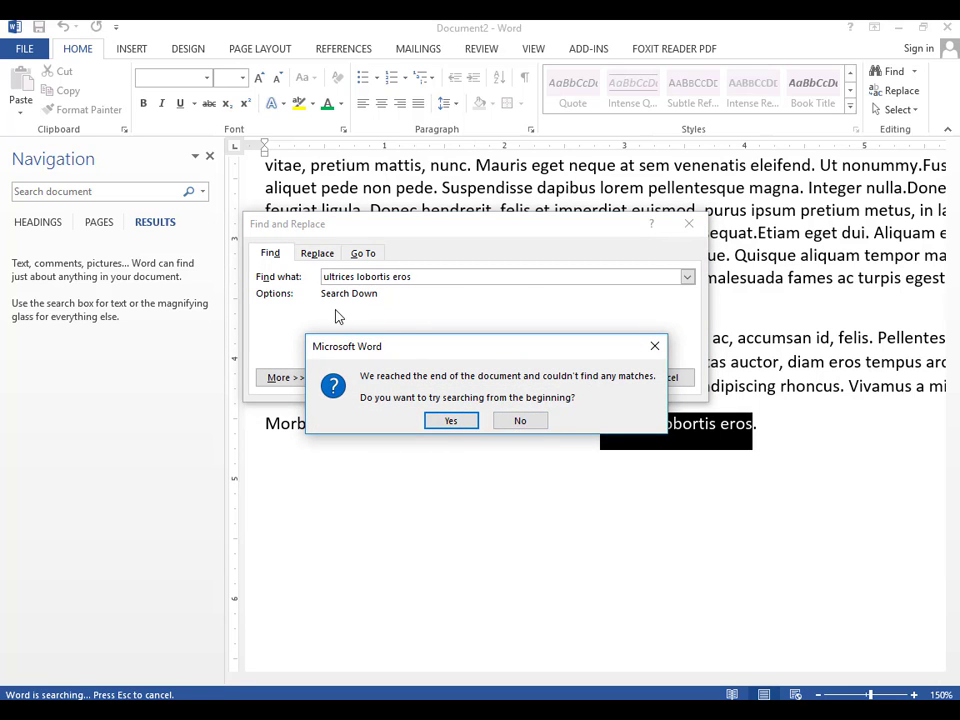
pyautogui.click(448, 421)
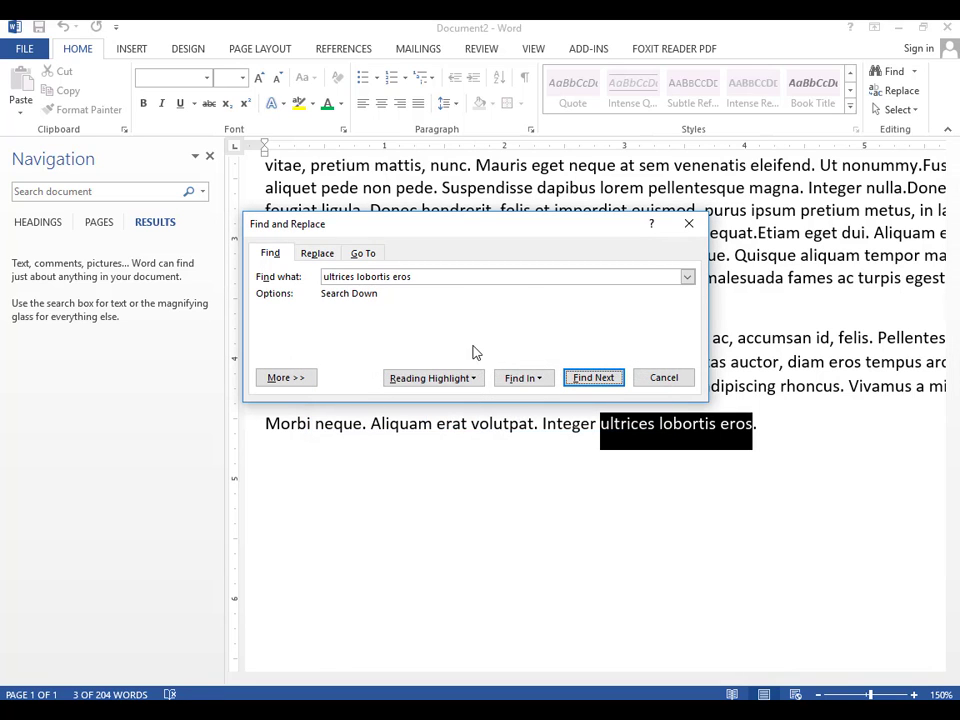
pyautogui.click(676, 386)
pyautogui.scroll(5, 580, 380)
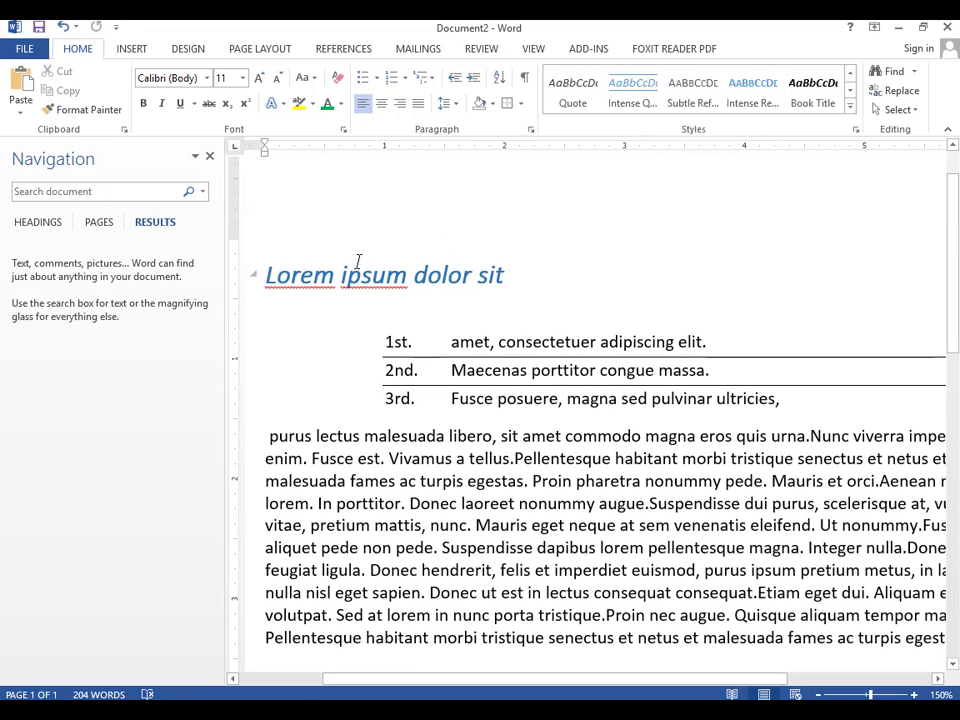
# Step: Search for "ultrices lobortis eros" again with the Navigation search and examine the highlighted match in the last line
pyautogui.click(890, 71)
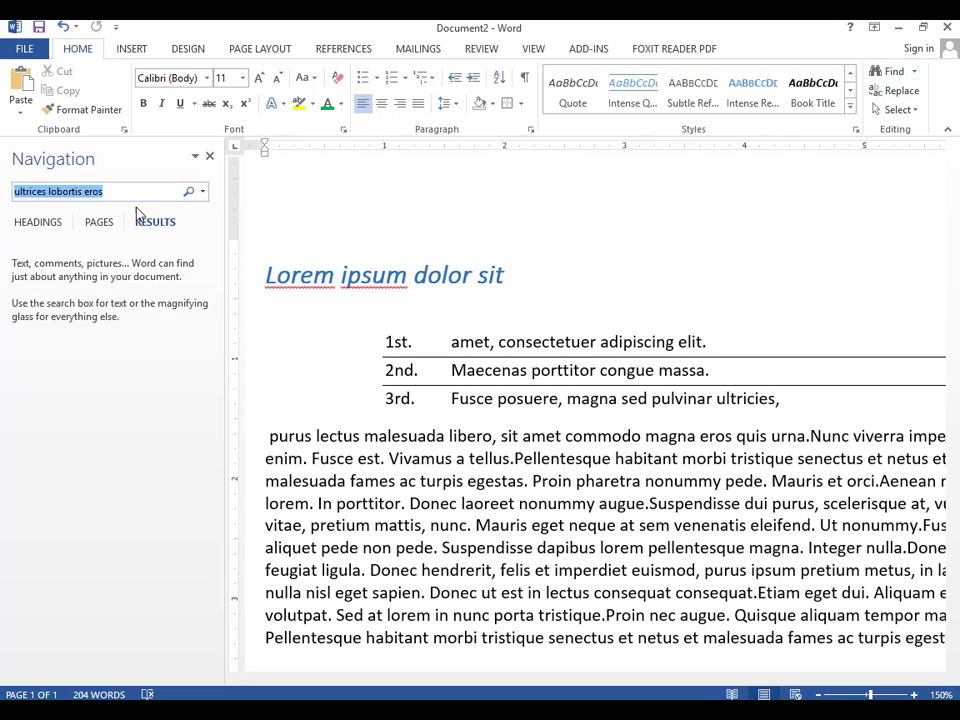
pyautogui.click(650, 264)
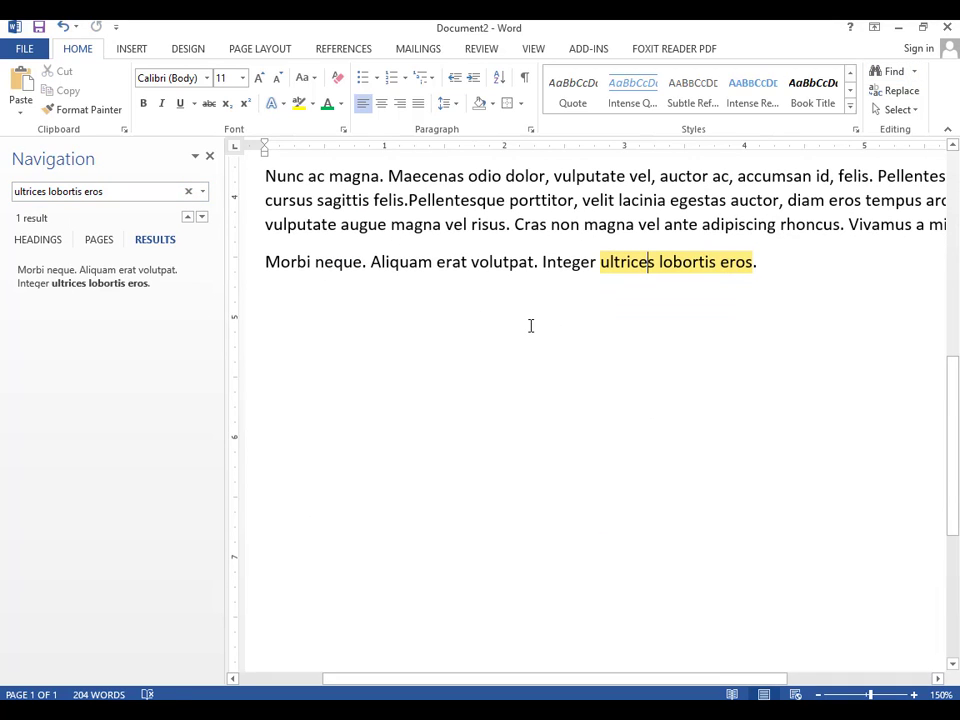
pyautogui.moveTo(603, 265); pyautogui.dragTo(758, 272)
pyautogui.click(647, 313)
pyautogui.scroll(5, 548, 294)
pyautogui.scroll(-10, 548, 294)
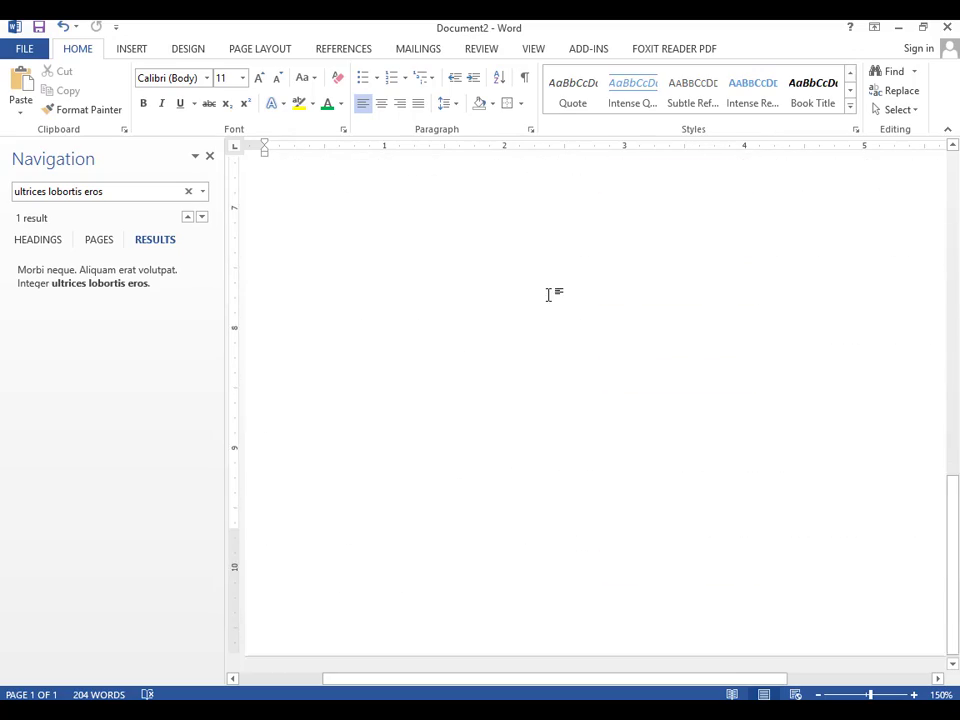
pyautogui.scroll(5, 548, 294)
# Step: Copy the word "senectus" from the long paragraph and search the document for it instead
pyautogui.moveTo(551, 247); pyautogui.dragTo(607, 250)
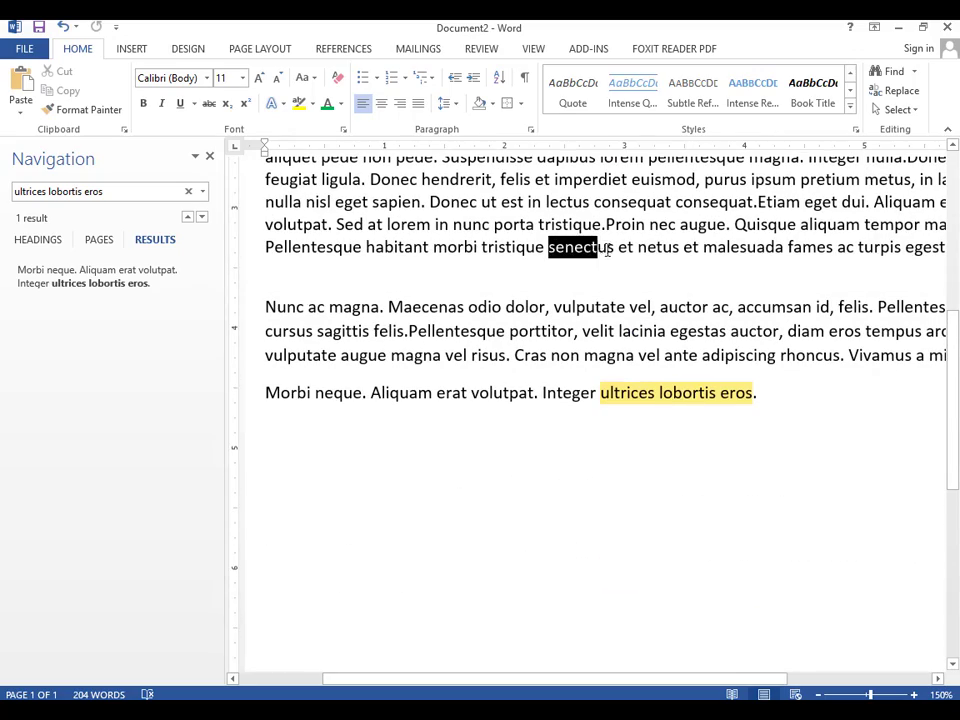
pyautogui.rightClick(604, 254)
pyautogui.click(636, 279)
pyautogui.click(720, 355)
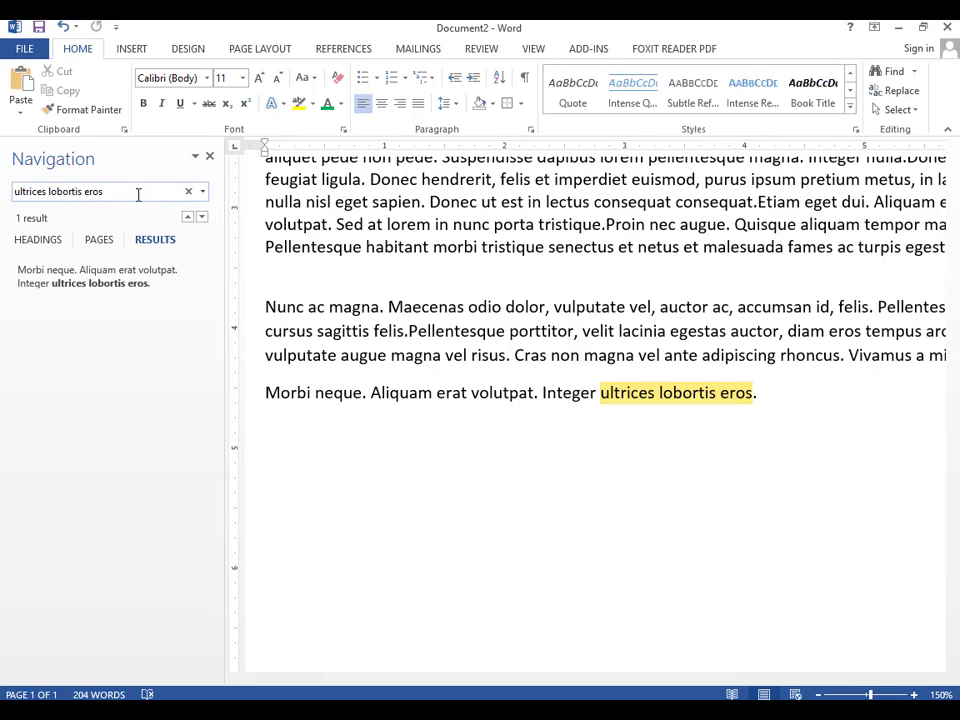
pyautogui.moveTo(138, 194); pyautogui.dragTo(3, 200)
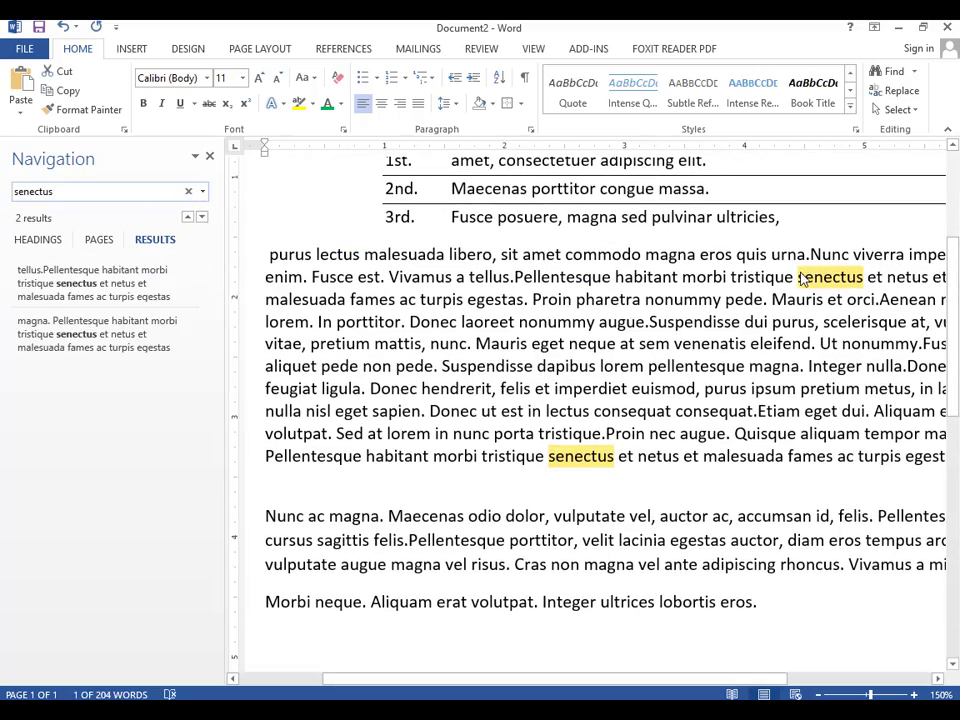
pyautogui.scroll(-10, 790, 274)
pyautogui.scroll(10, 801, 272)
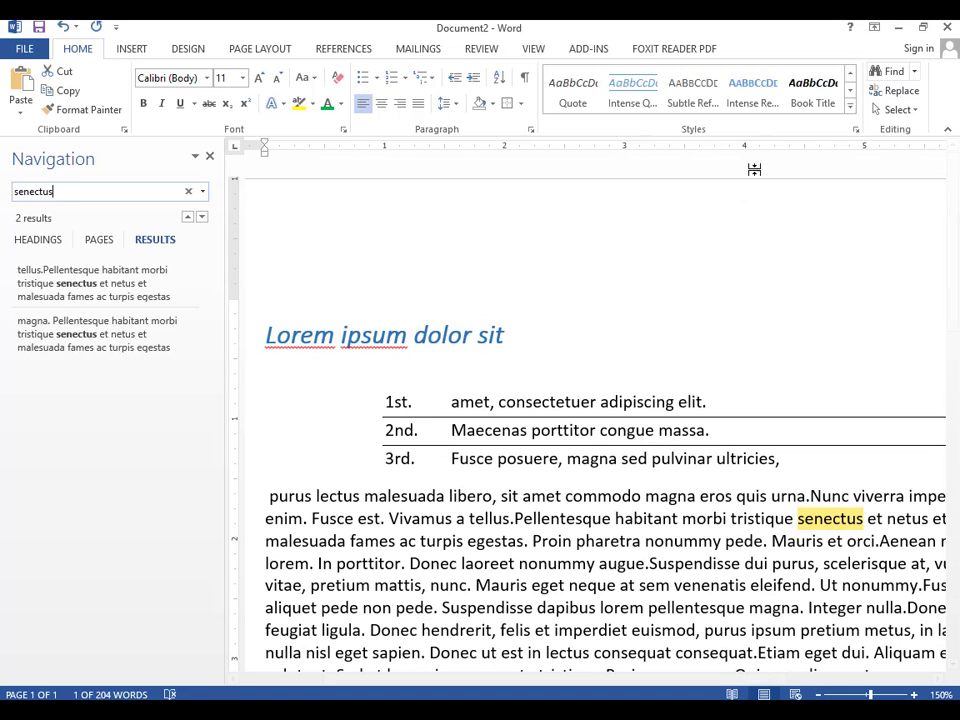
pyautogui.click(910, 102)
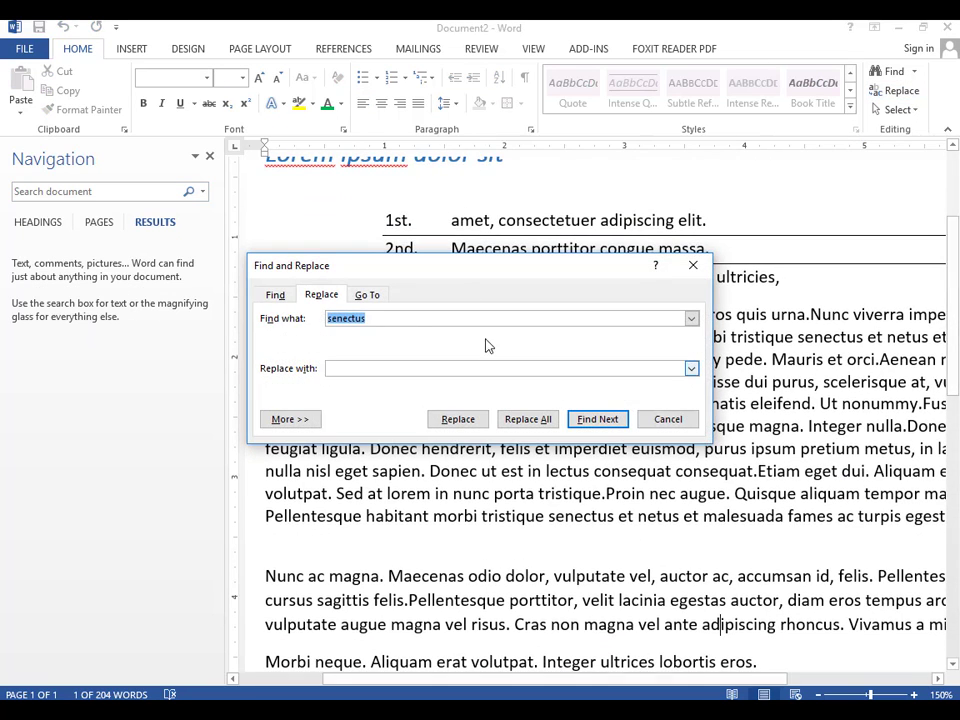
pyautogui.click(367, 368)
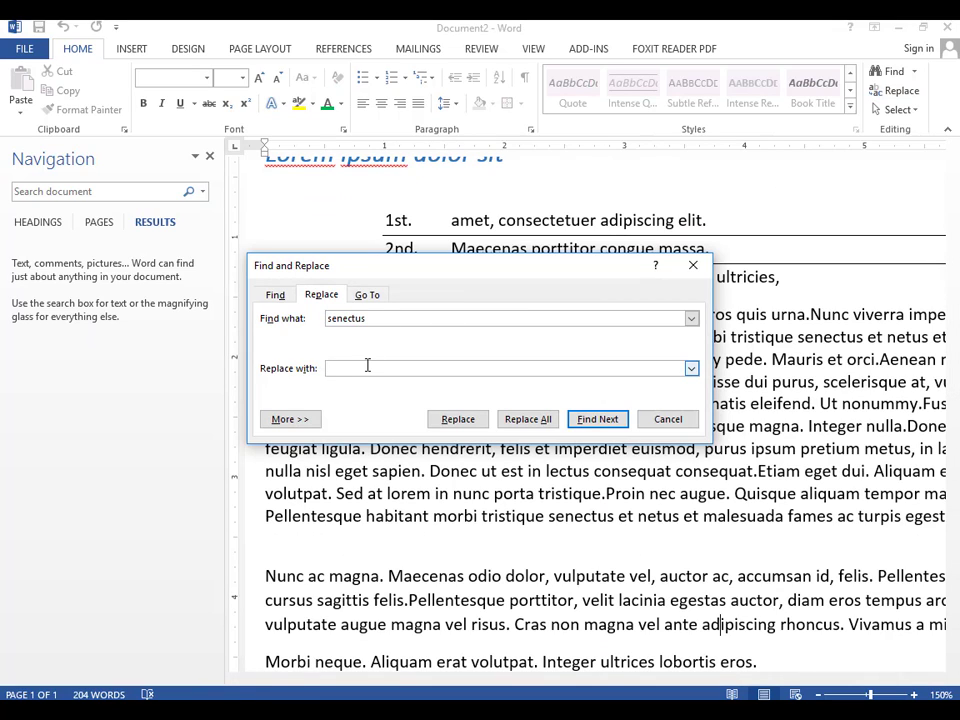
pyautogui.click(529, 419)
pyautogui.click(486, 415)
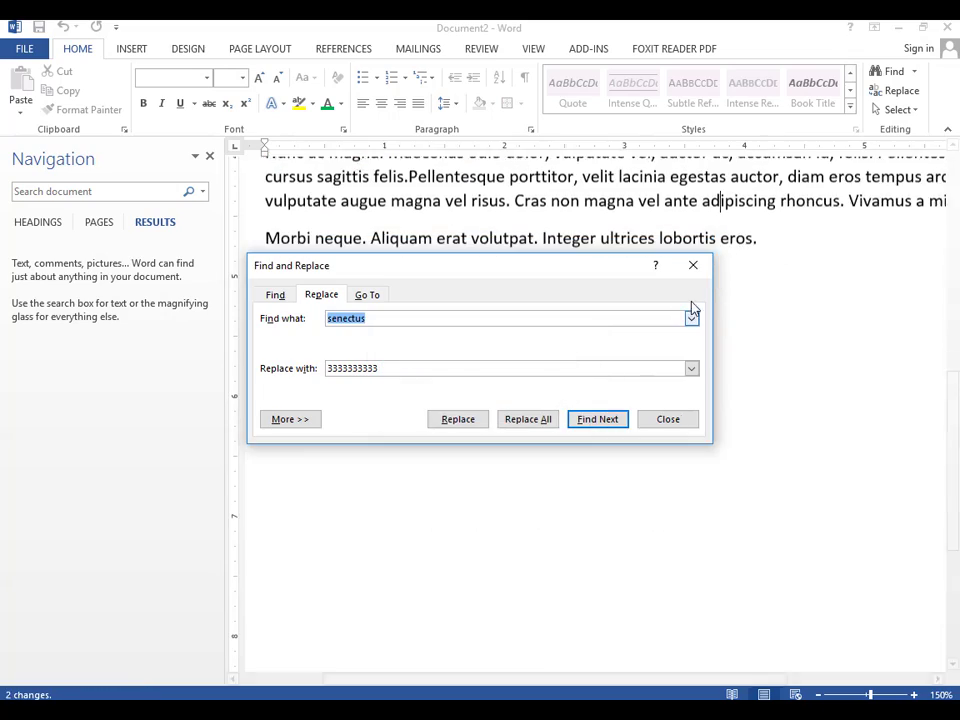
pyautogui.click(693, 265)
pyautogui.scroll(3, 702, 265)
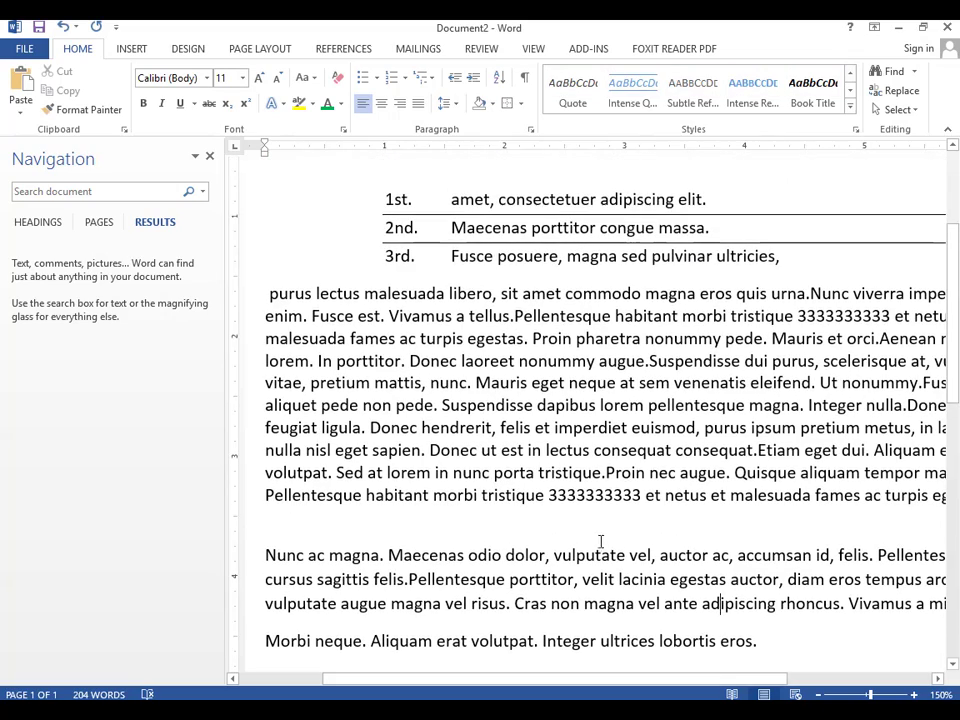
pyautogui.moveTo(552, 494); pyautogui.dragTo(585, 494)
pyautogui.moveTo(797, 316); pyautogui.dragTo(872, 316)
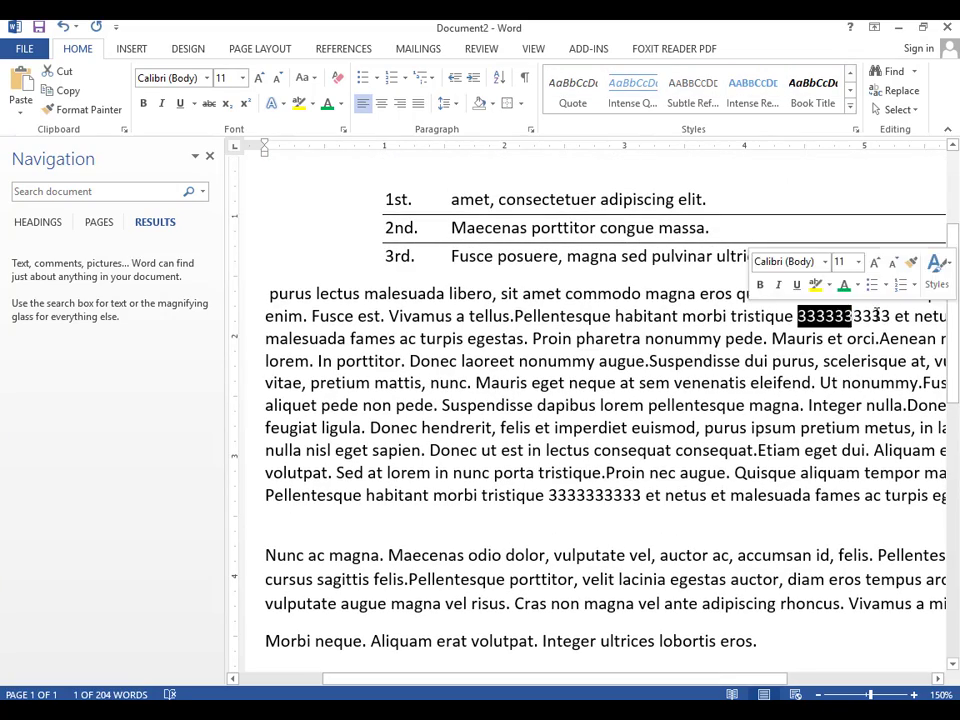
pyautogui.click(888, 359)
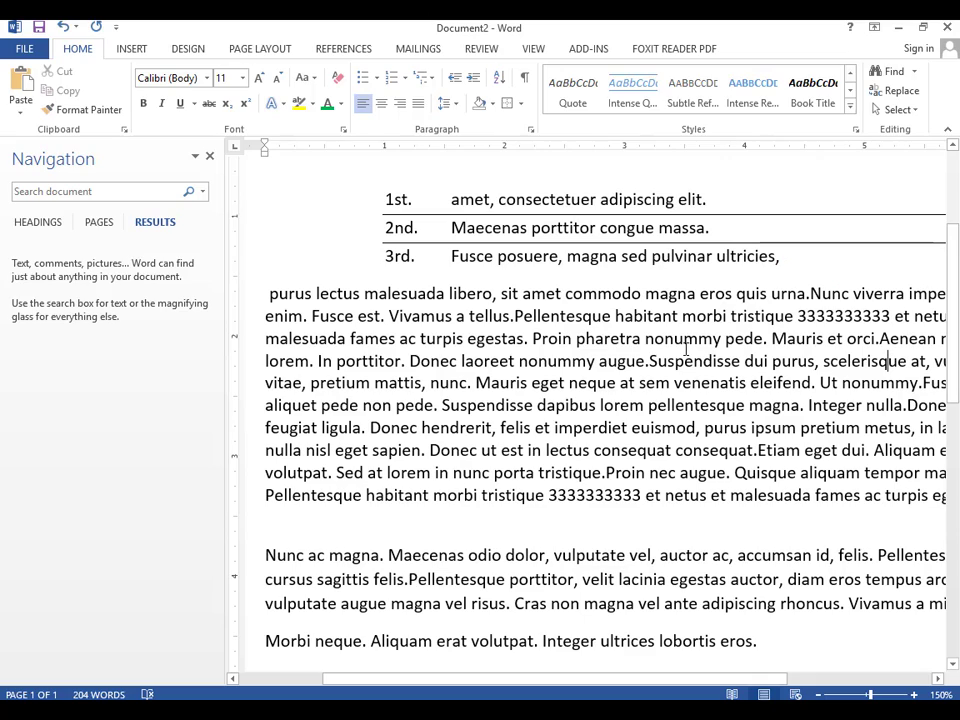
# Step: Close the Navigation pane beside the document
pyautogui.scroll(-2, 618, 347)
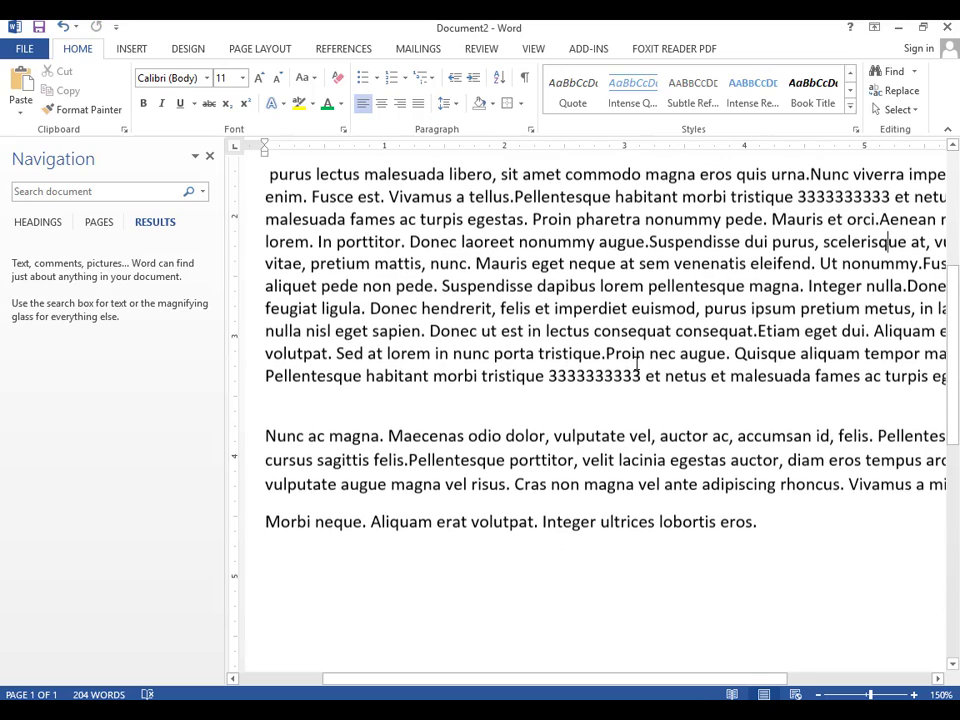
pyautogui.scroll(-8, 618, 347)
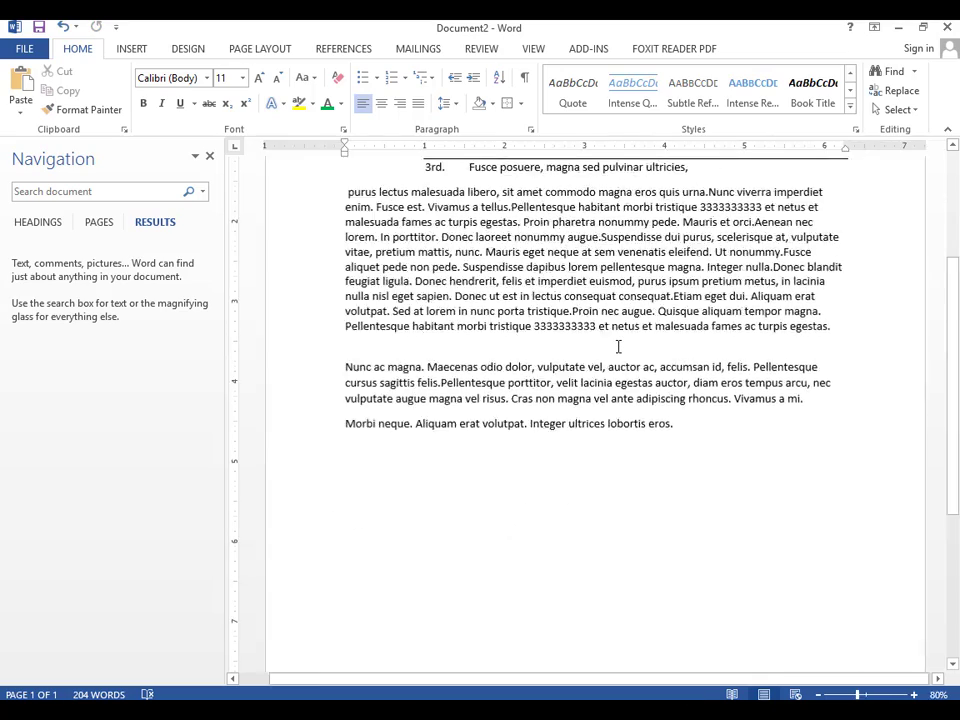
pyautogui.click(209, 157)
pyautogui.scroll(2, 653, 426)
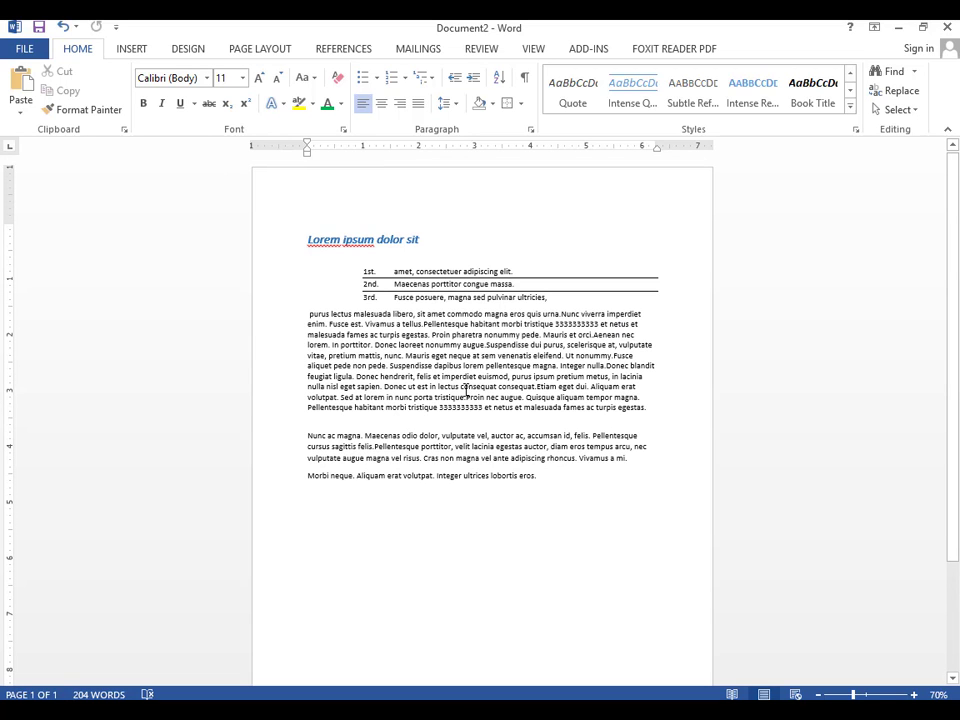
pyautogui.keyDown('ctrl'); pyautogui.scroll(6, 261, 502); pyautogui.keyUp('ctrl')
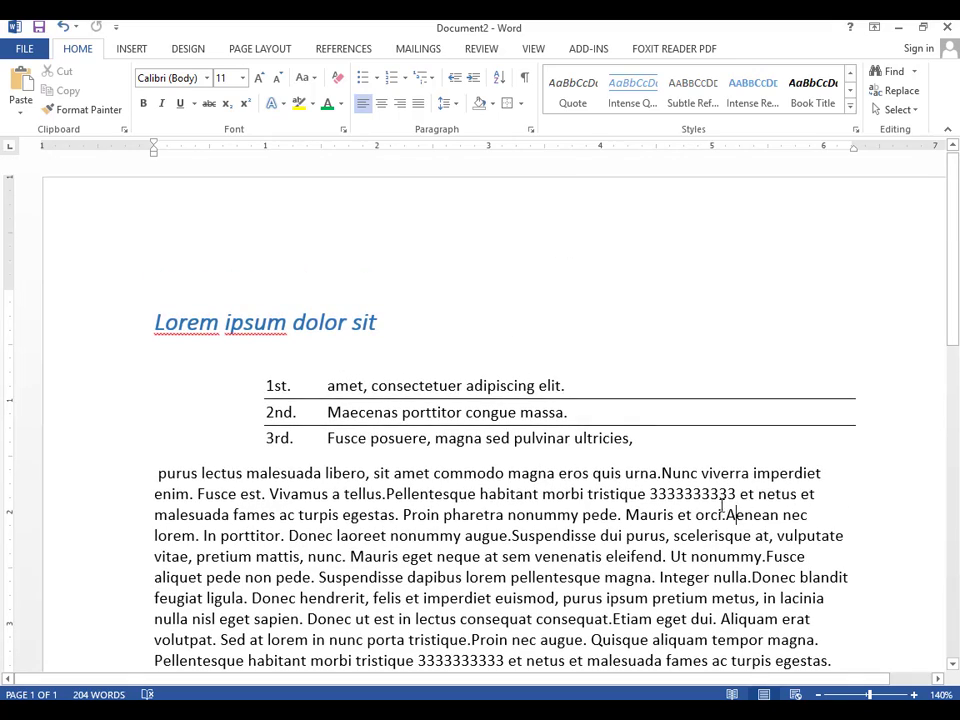
# Step: Select all of the document's contents and check the selection down to the last paragraph
pyautogui.click(913, 114)
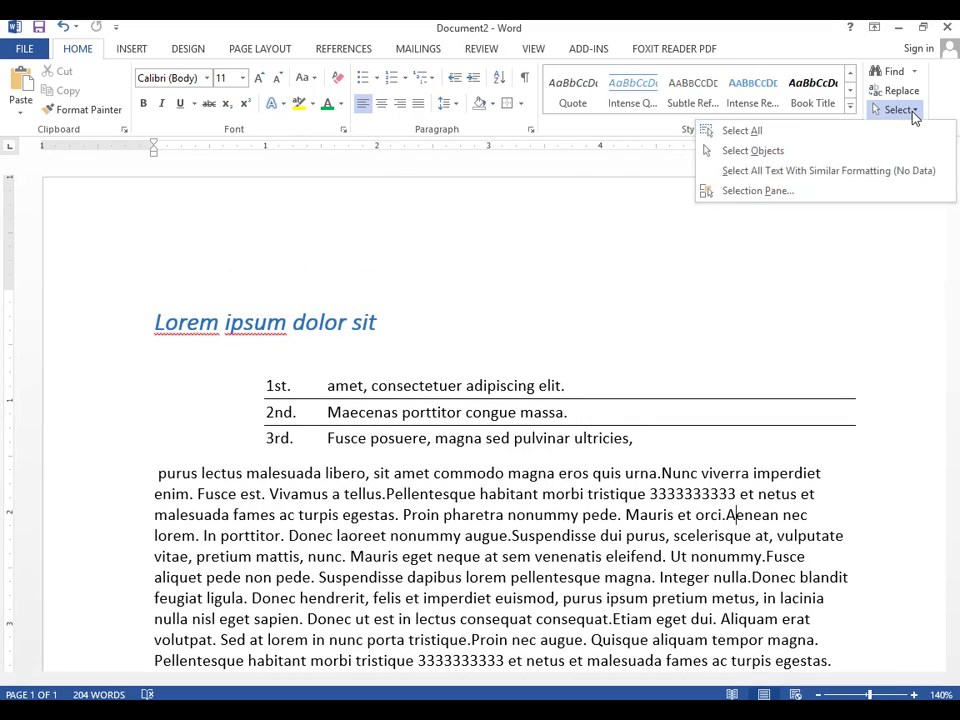
pyautogui.click(763, 133)
pyautogui.click(927, 179)
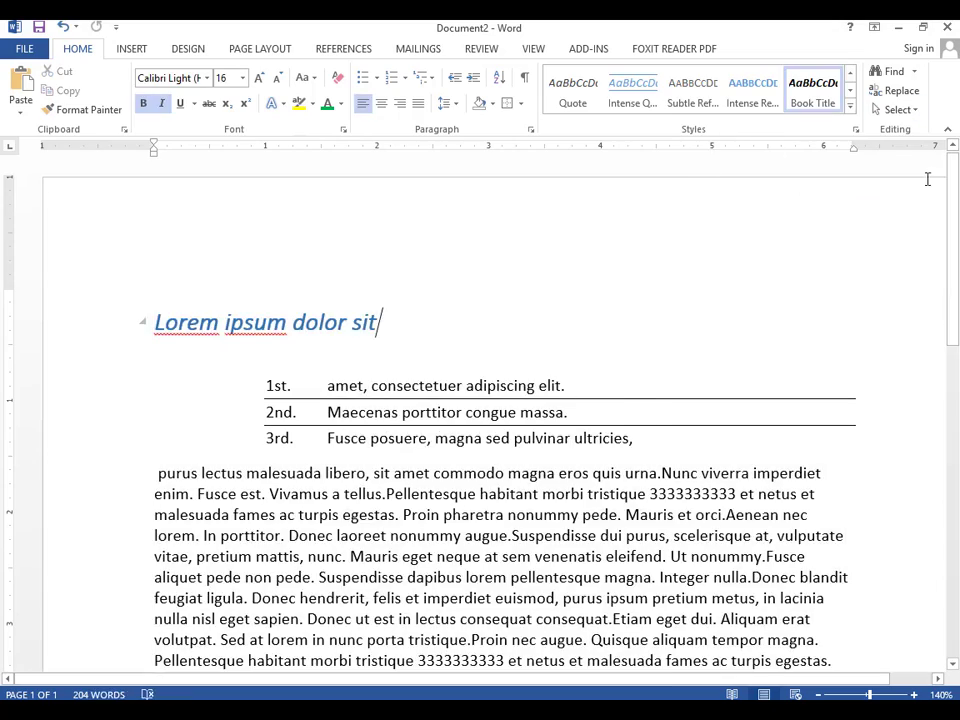
pyautogui.click(895, 110)
pyautogui.click(733, 135)
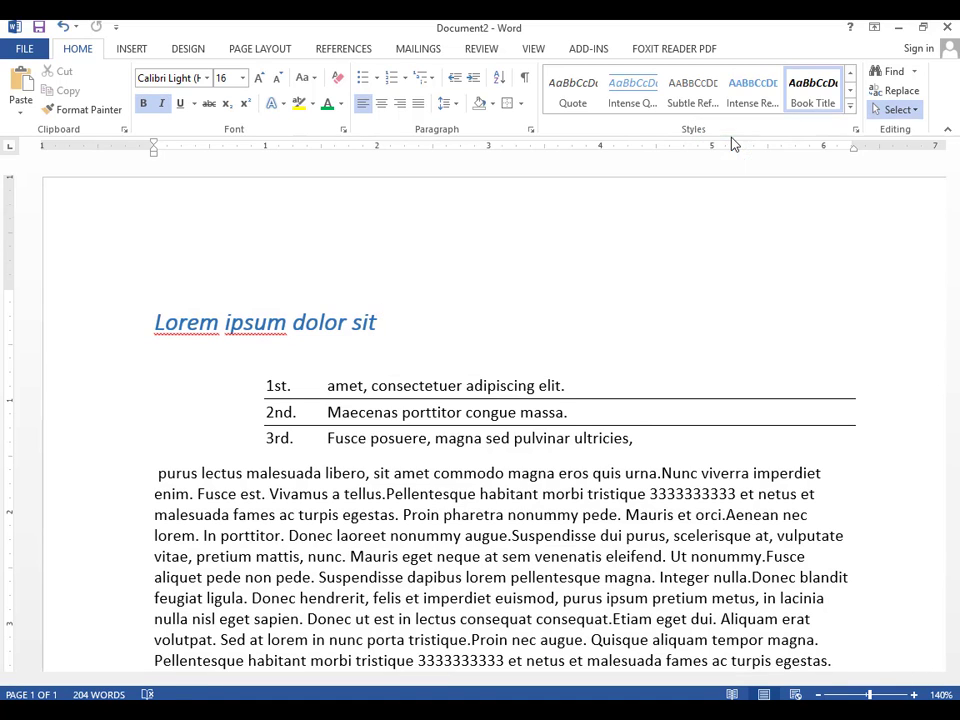
pyautogui.scroll(-5, 285, 390)
# Step: Switch to Select Objects mode and try to marquee-select areas across the long paragraph and the text below it
pyautogui.click(890, 110)
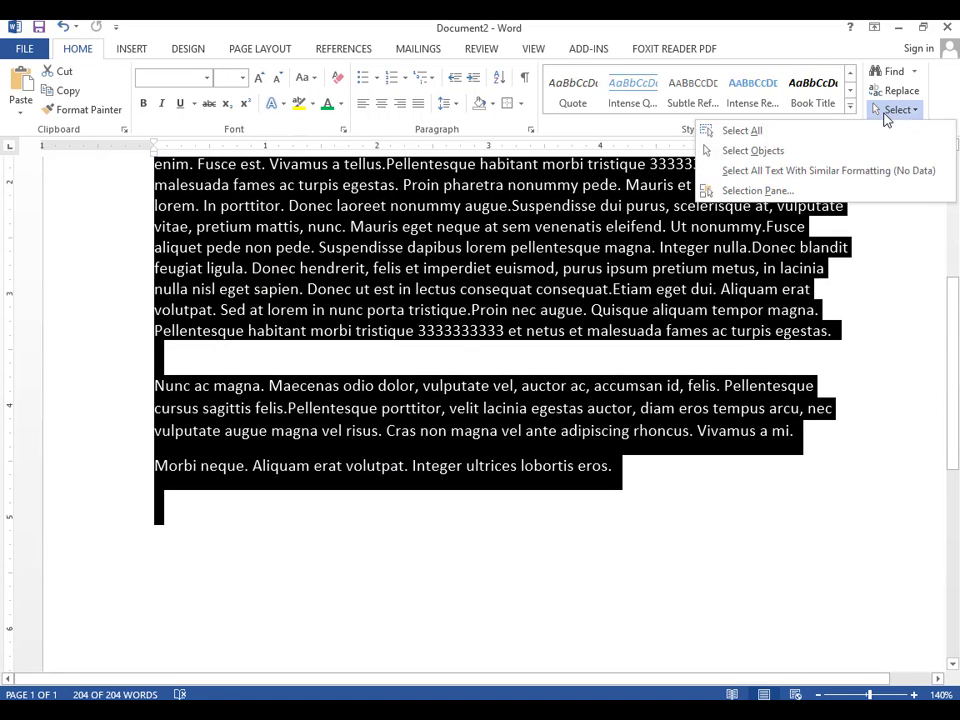
pyautogui.click(791, 152)
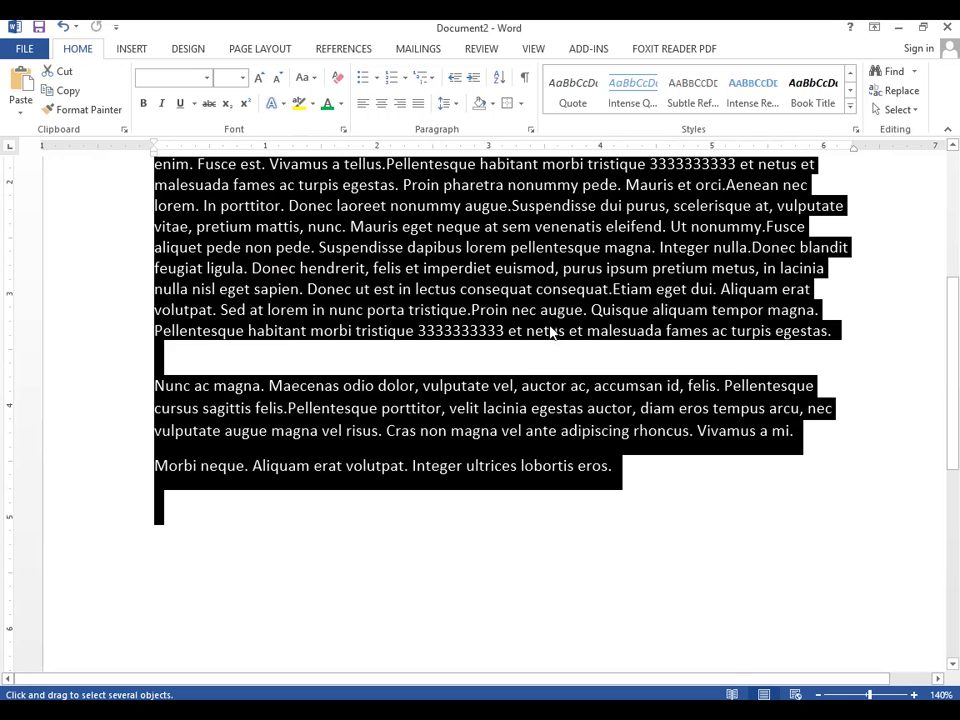
pyautogui.moveTo(429, 331); pyautogui.dragTo(588, 353)
pyautogui.moveTo(443, 309); pyautogui.dragTo(735, 380)
pyautogui.moveTo(228, 276); pyautogui.dragTo(514, 465)
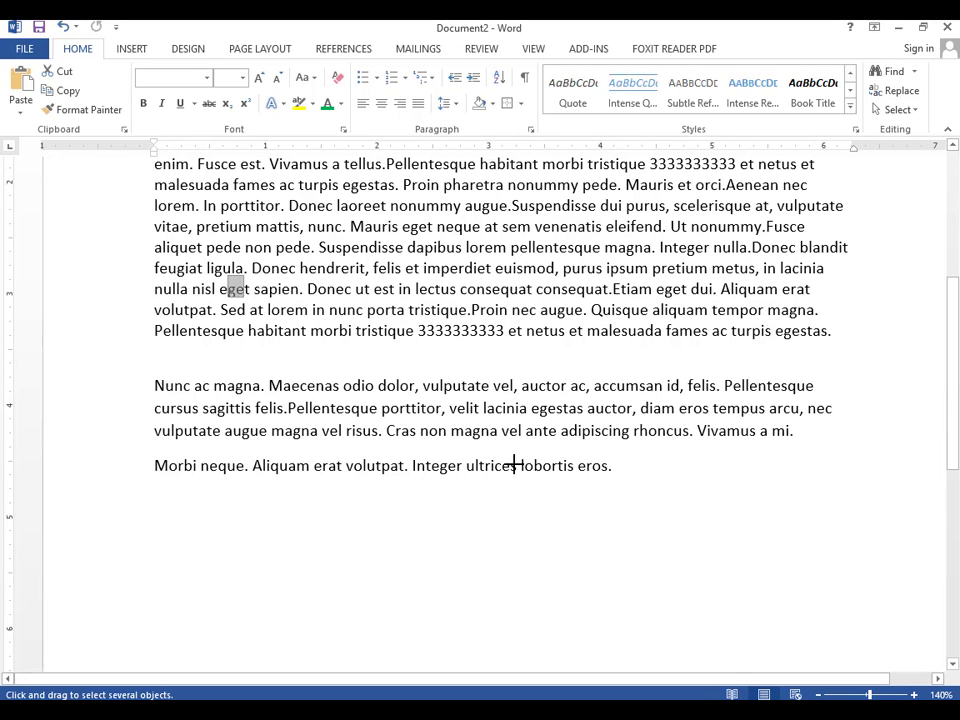
# Step: Open the Selection pane to check the document for listed objects, and close it again
pyautogui.click(895, 110)
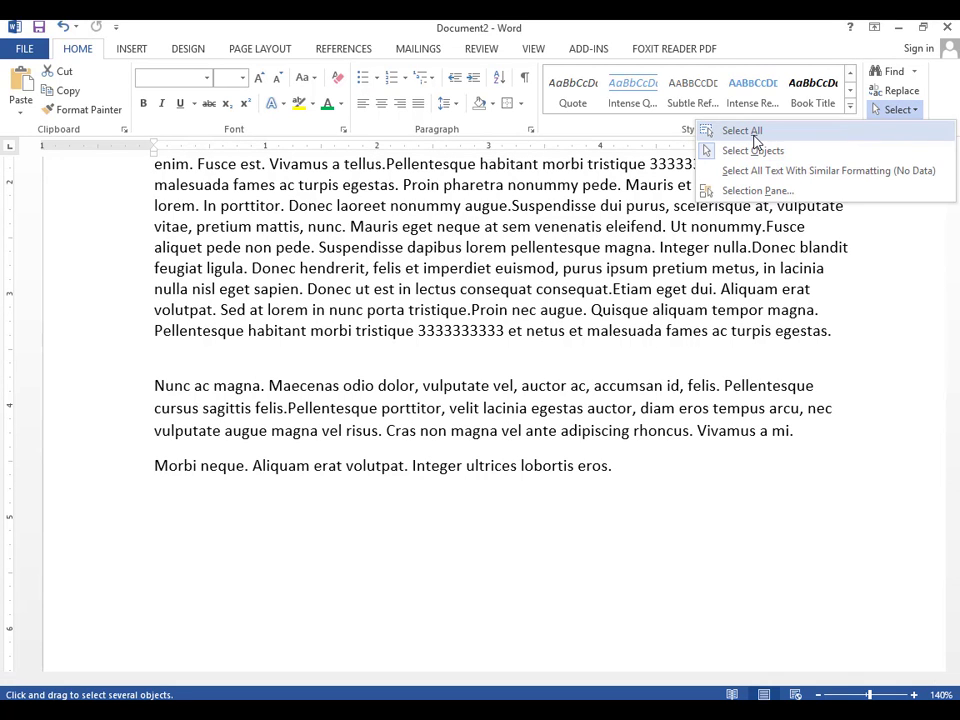
pyautogui.click(757, 190)
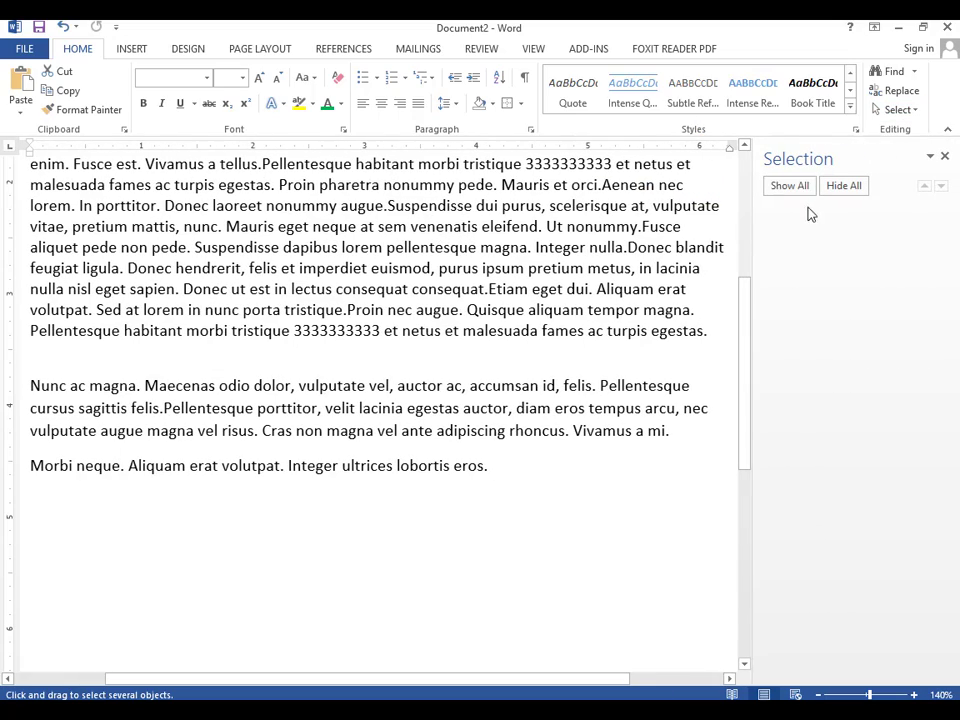
pyautogui.scroll(5, 304, 519)
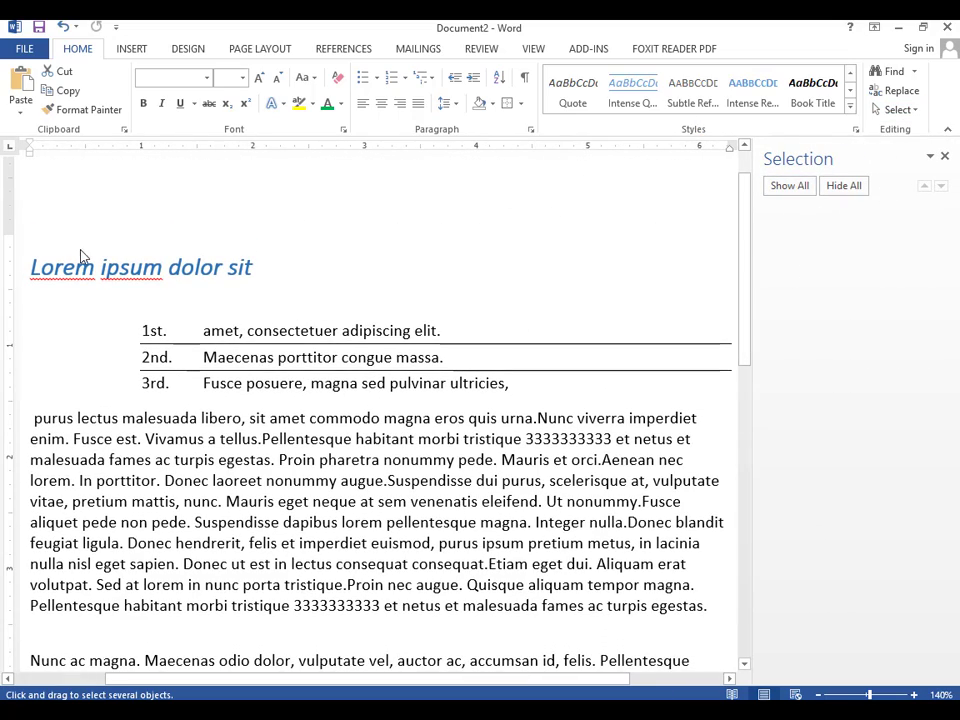
pyautogui.click(944, 157)
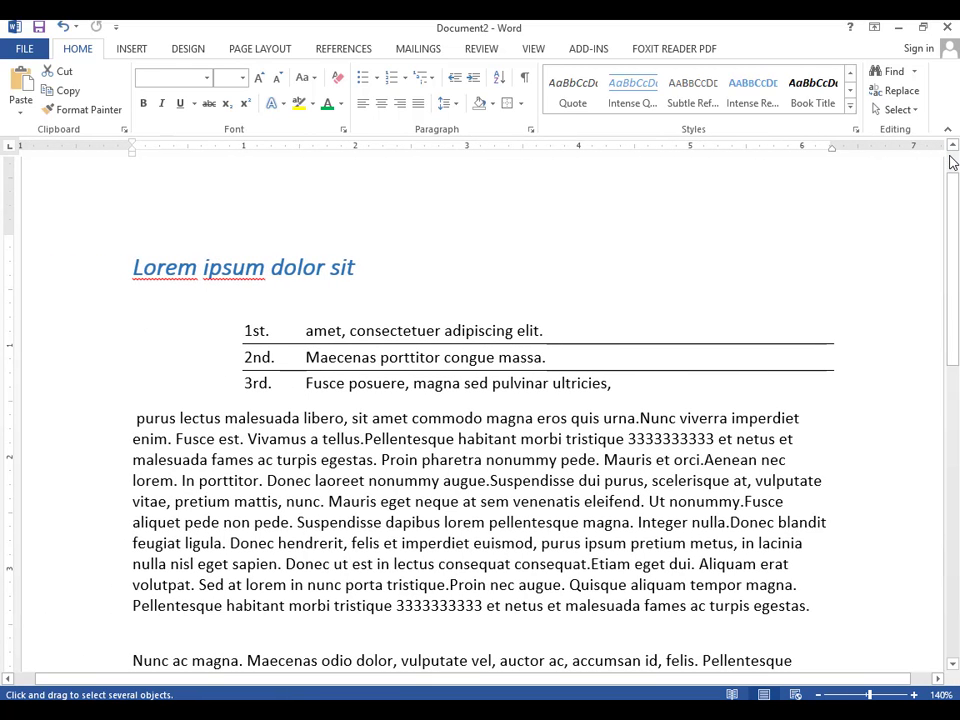
# Step: Insert the built-in Facet cover page and review its layout ahead of the existing text
pyautogui.click(124, 49)
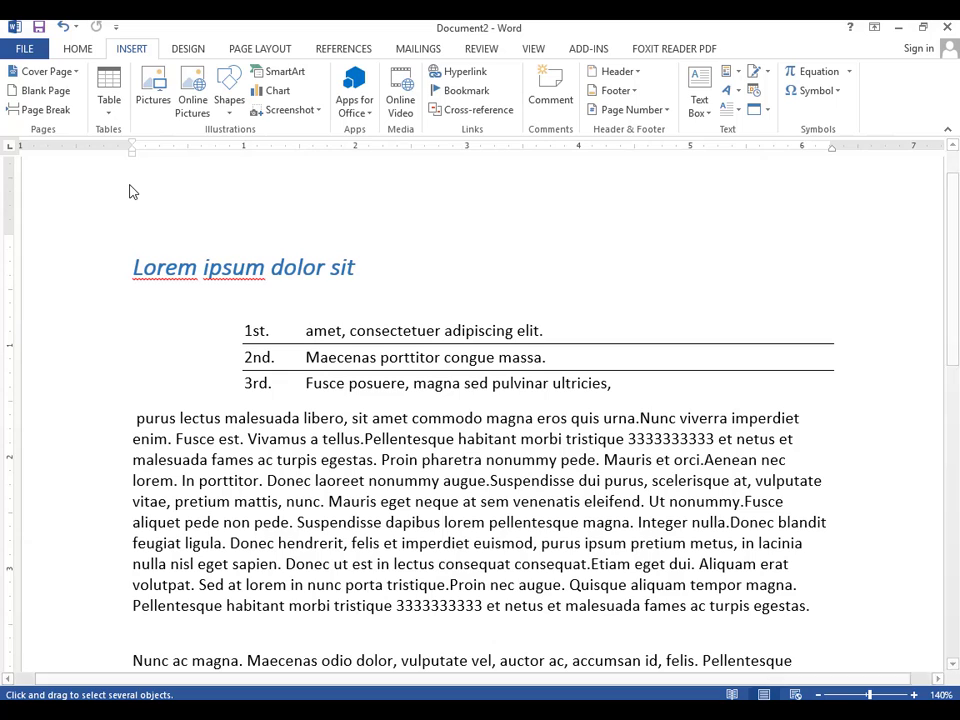
pyautogui.click(22, 71)
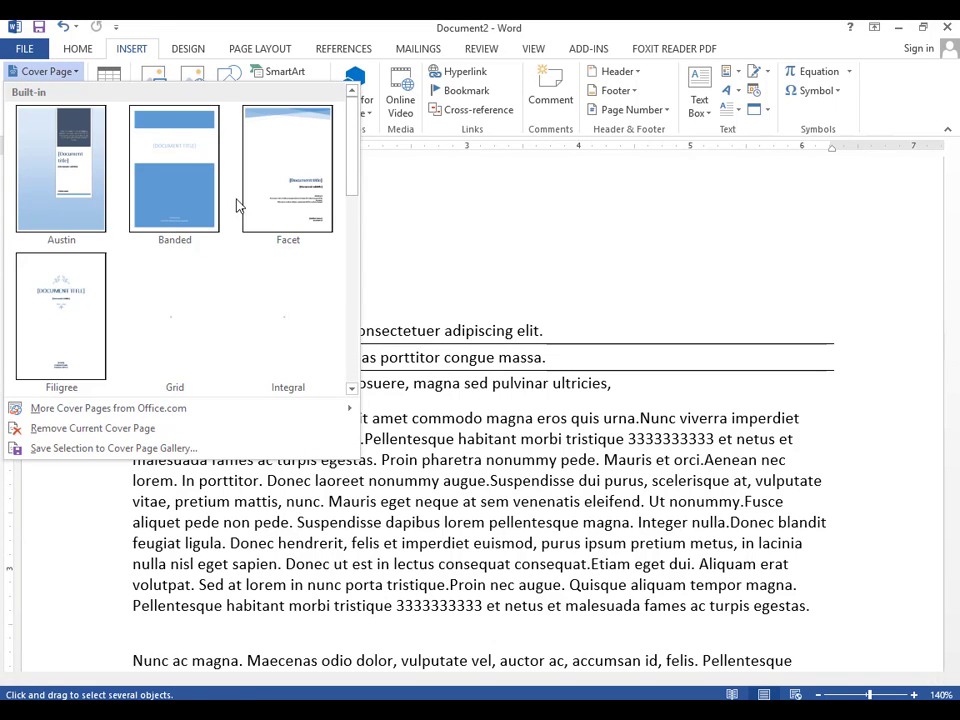
pyautogui.click(313, 178)
pyautogui.scroll(-10, 736, 320)
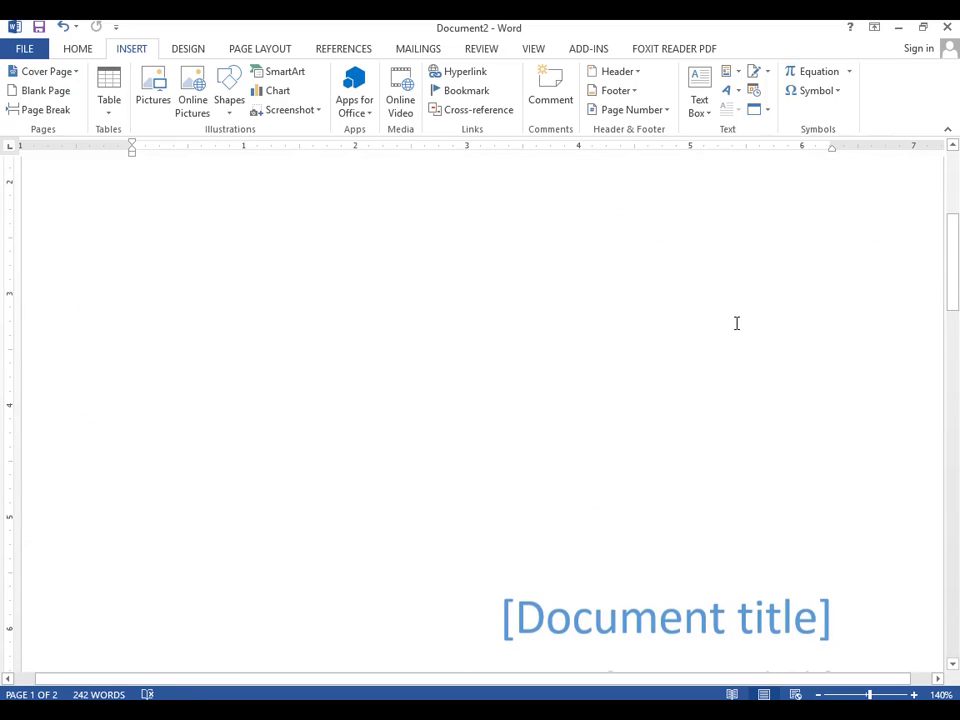
pyautogui.scroll(-9, 463, 332)
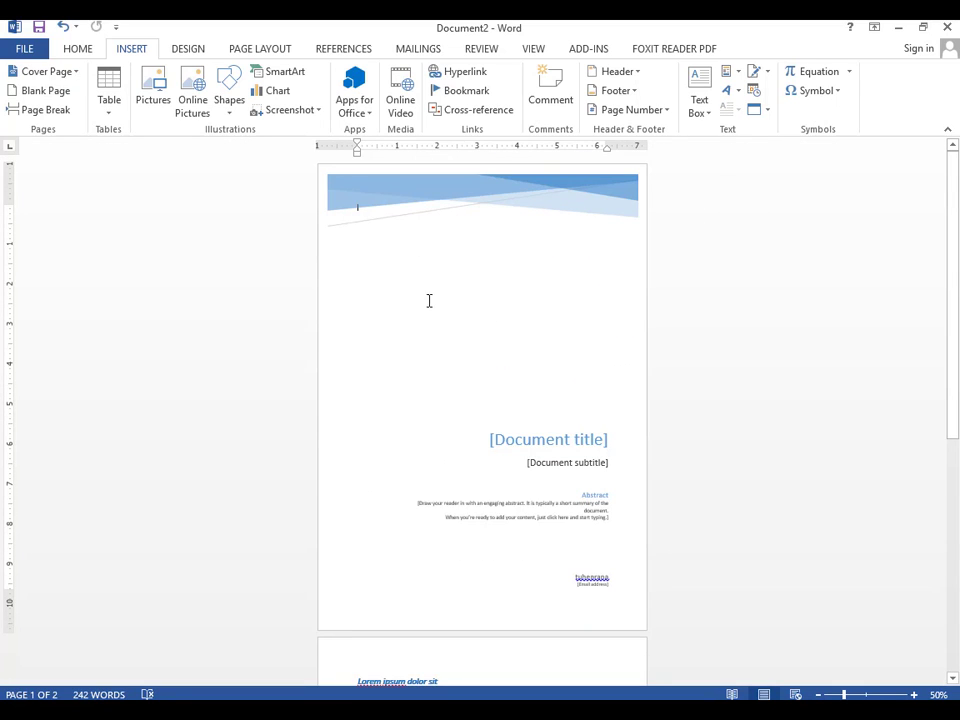
pyautogui.scroll(5, 471, 388)
# Step: Deselect the cover page's header graphic and enter "/" in the blank paragraph at its lower edge
pyautogui.click(383, 237)
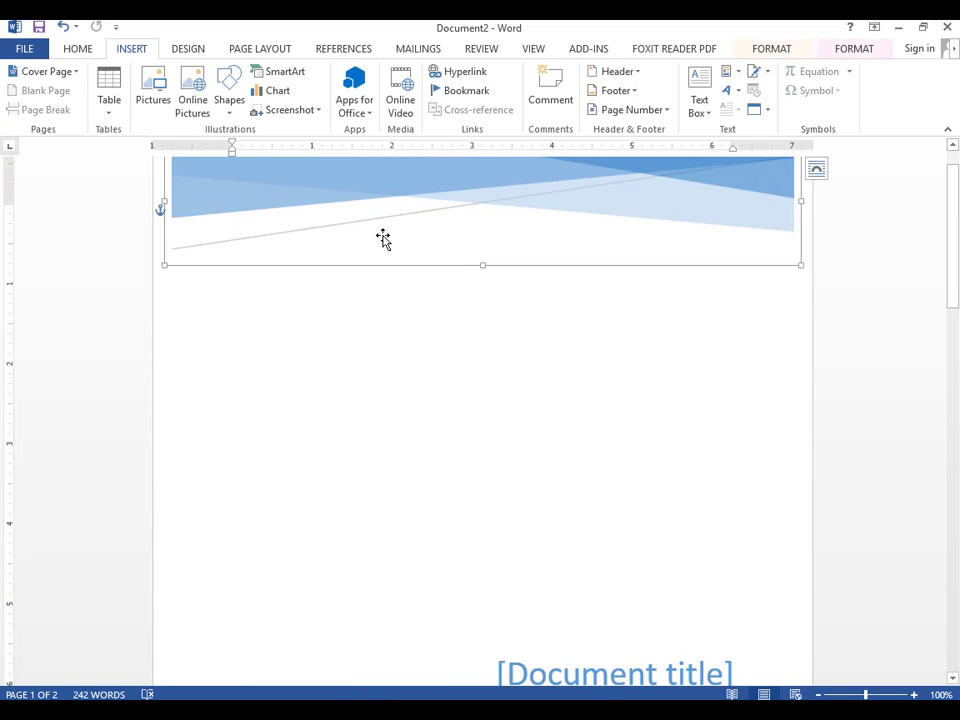
pyautogui.click(291, 356)
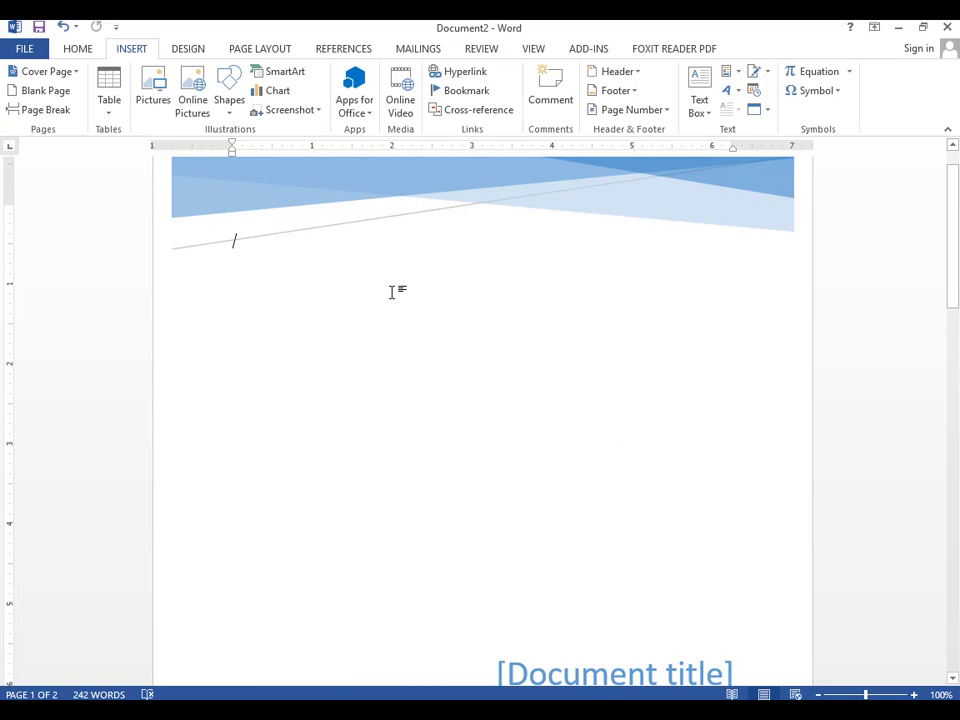
pyautogui.write('/')
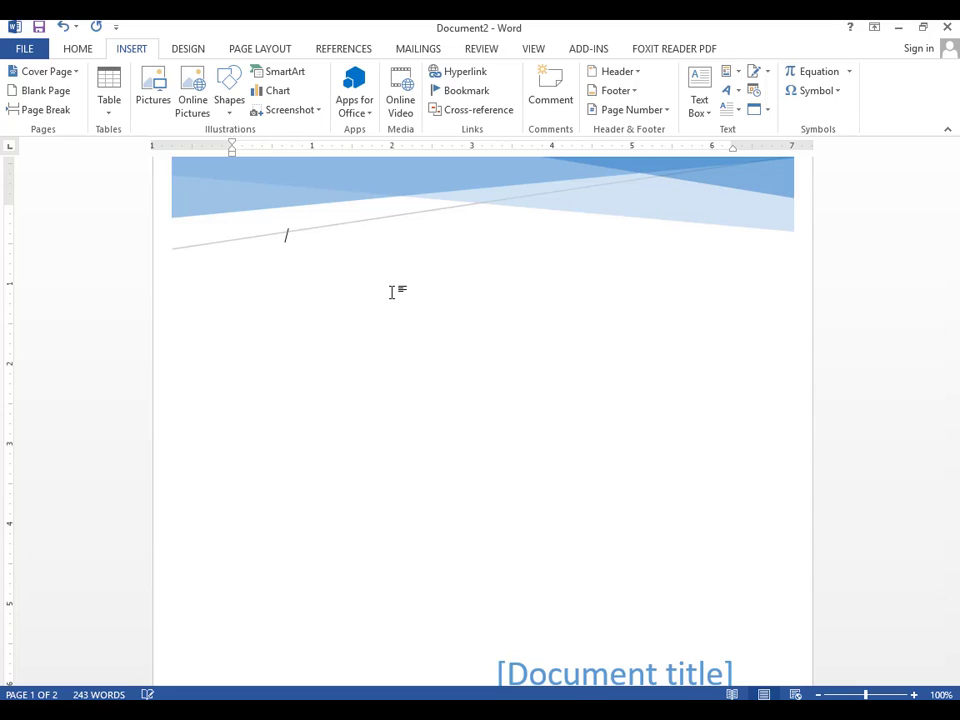
# Step: Replace the current cover page with the built-in Integral cover page and look over the resulting pages
pyautogui.hotkey('ctrl', 'a')
pyautogui.click(415, 252)
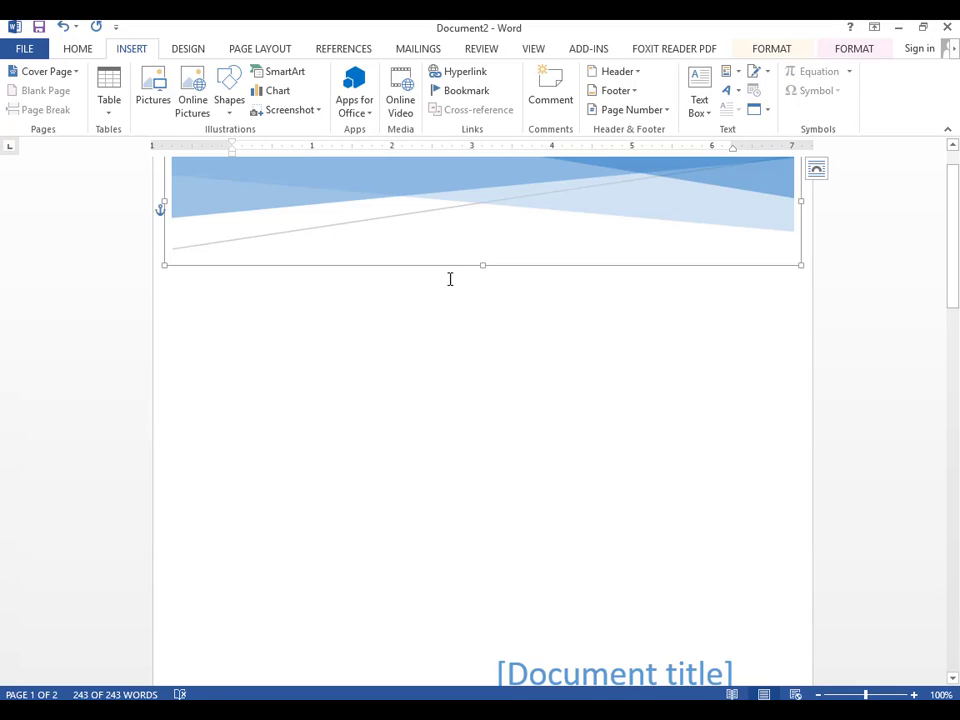
pyautogui.click(325, 314)
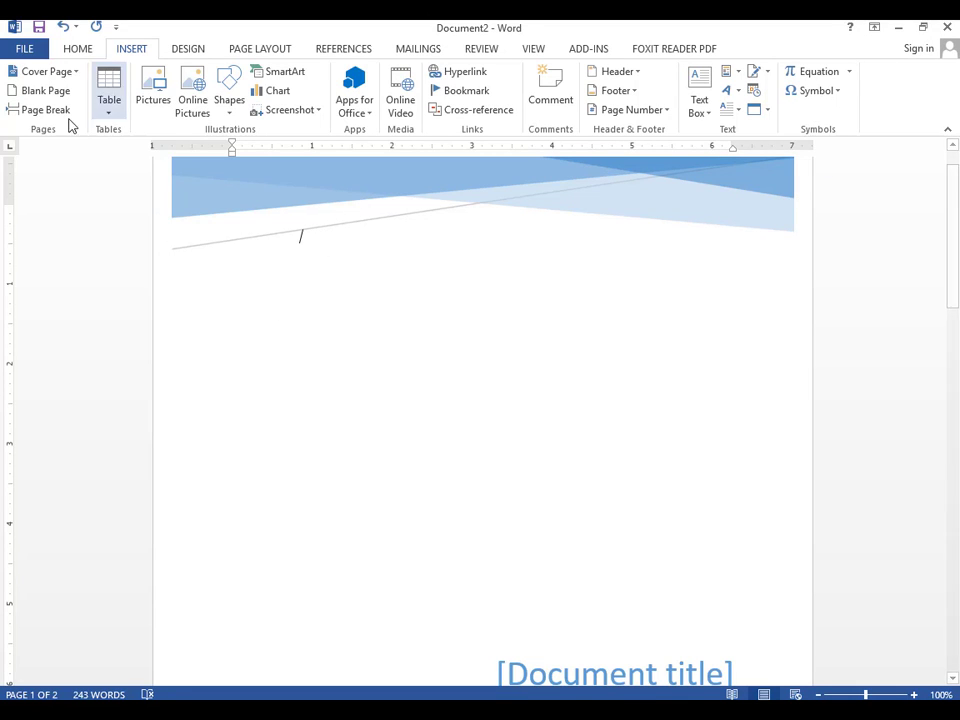
pyautogui.click(21, 74)
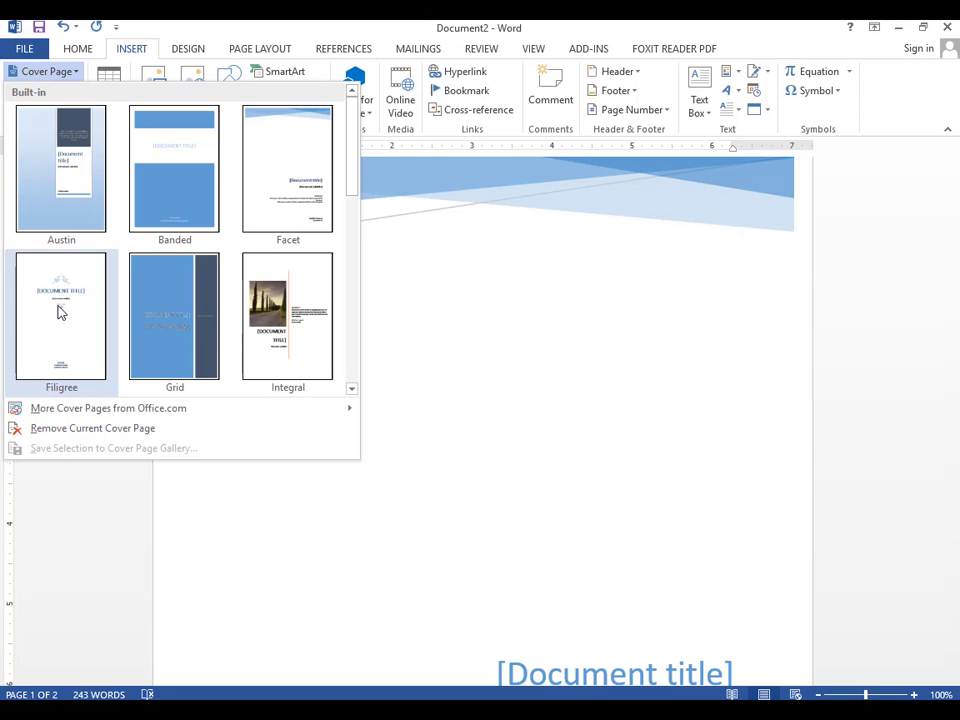
pyautogui.click(311, 317)
pyautogui.scroll(-6, 465, 294)
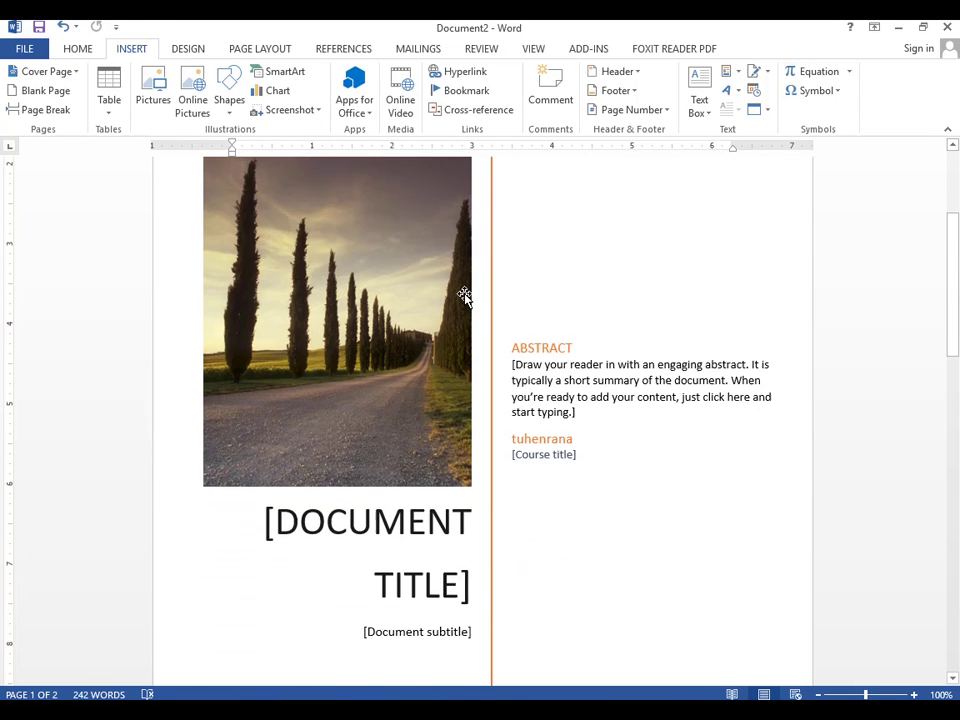
pyautogui.scroll(4, 465, 294)
pyautogui.scroll(3, 420, 292)
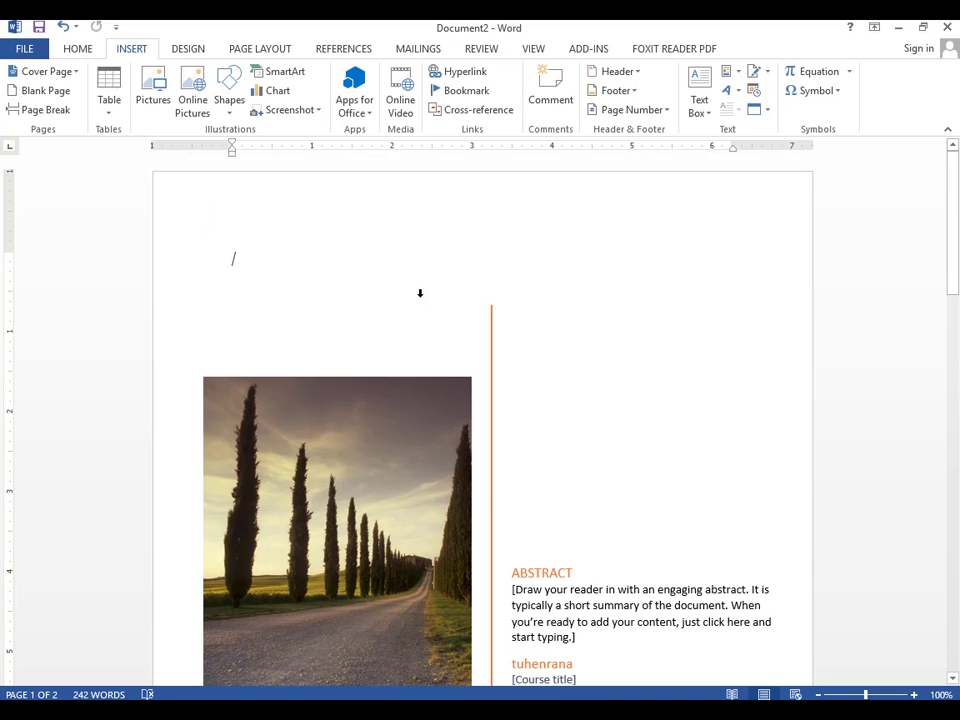
pyautogui.scroll(-8, 420, 293)
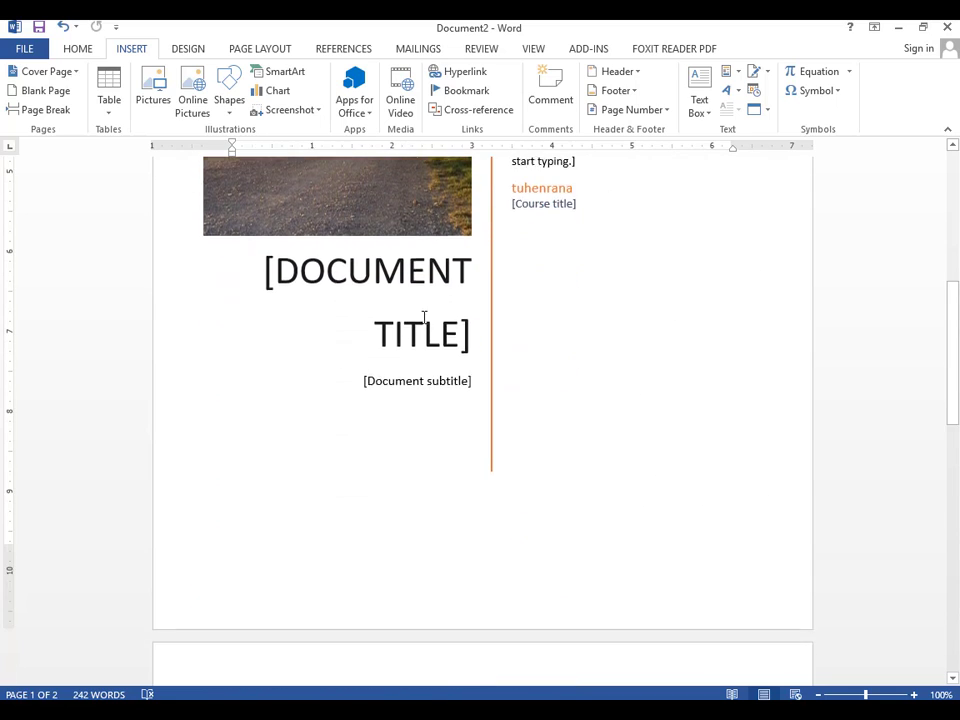
pyautogui.scroll(-9, 424, 317)
pyautogui.scroll(10, 424, 317)
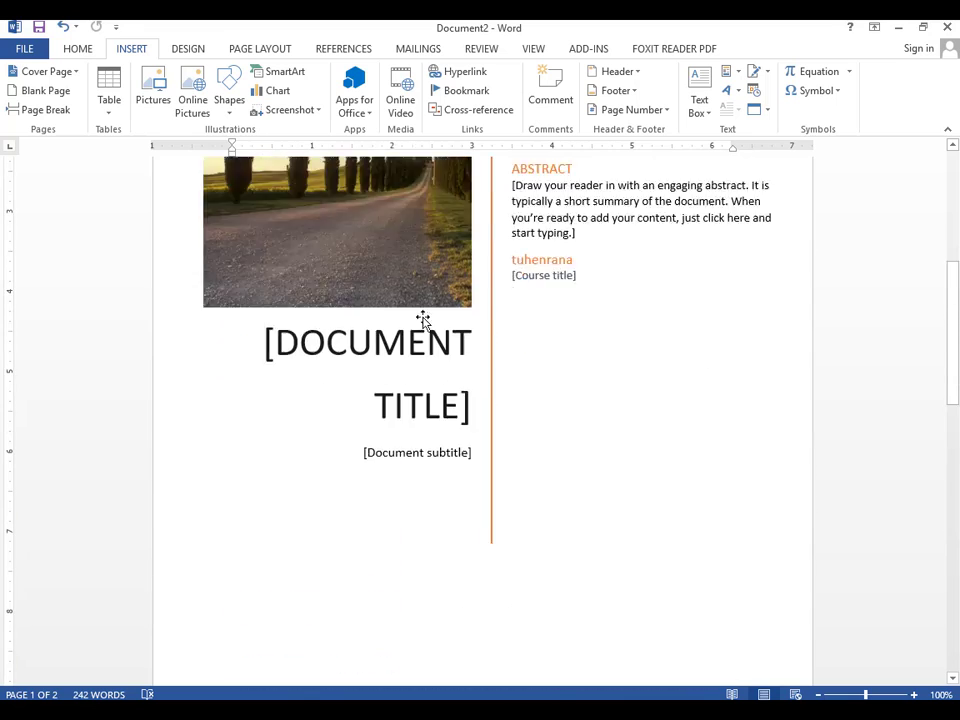
pyautogui.scroll(8, 423, 318)
# Step: Try inserting a blank page ahead of the cover page and undo the insertion
pyautogui.click(45, 91)
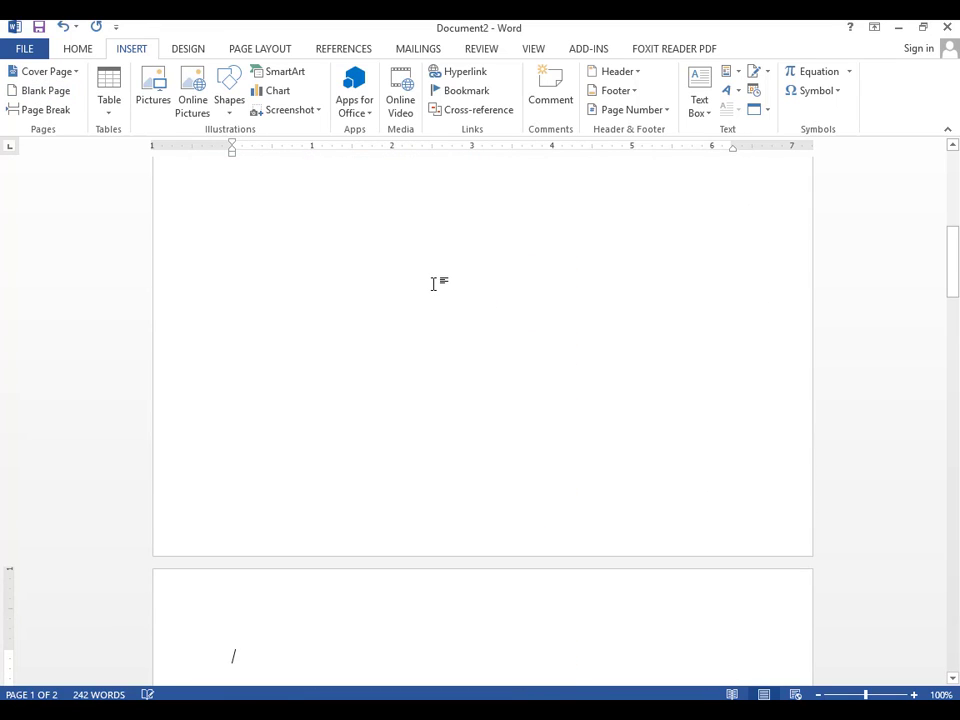
pyautogui.scroll(5, 433, 284)
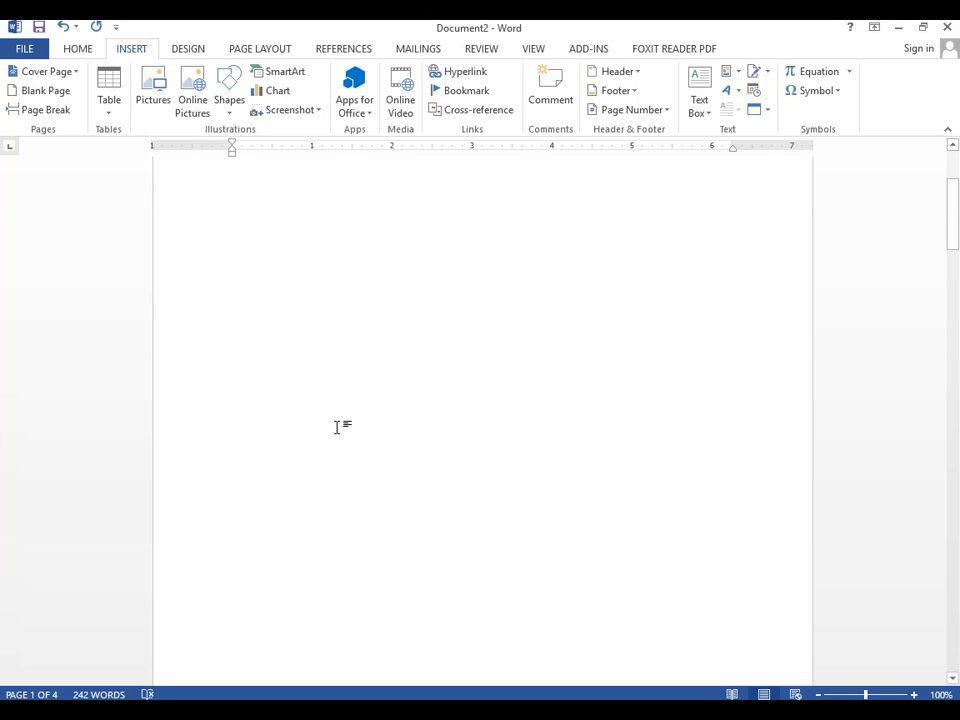
pyautogui.hotkey('ctrl', 'z')
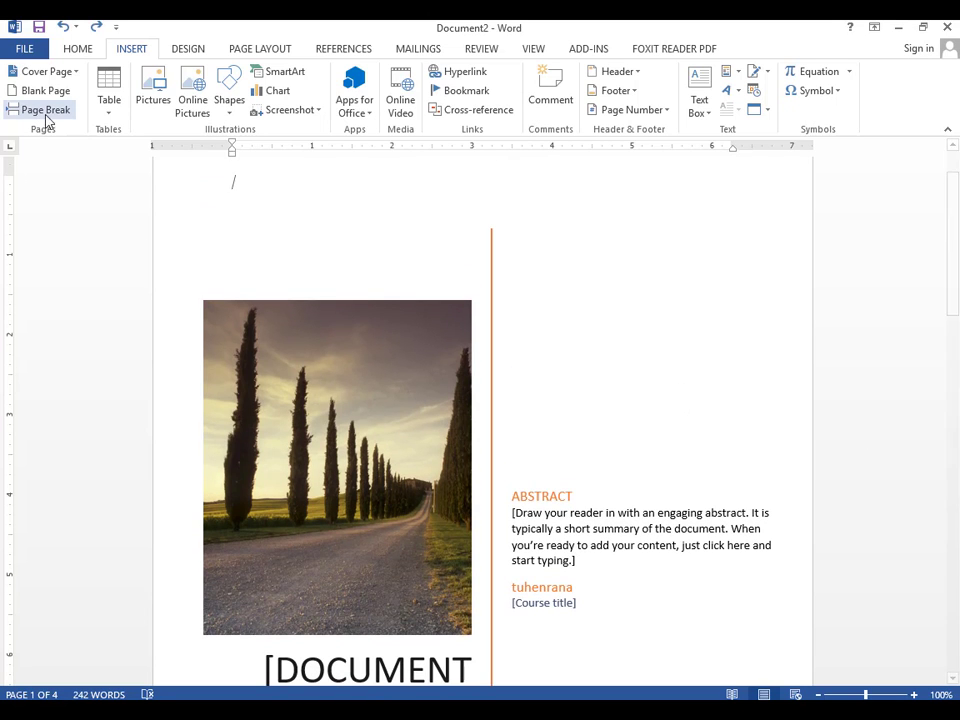
# Step: Insert a page break ahead of the cover page and place the text cursor at the start of the empty first page
pyautogui.click(44, 110)
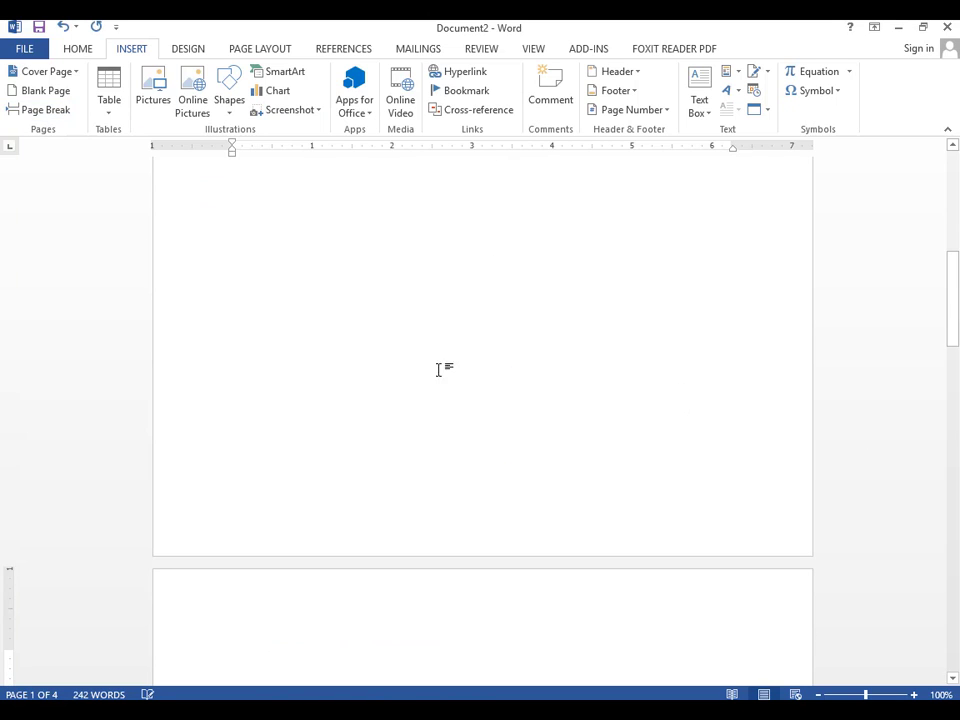
pyautogui.scroll(3, 422, 393)
pyautogui.scroll(2, 422, 393)
pyautogui.scroll(-5, 422, 393)
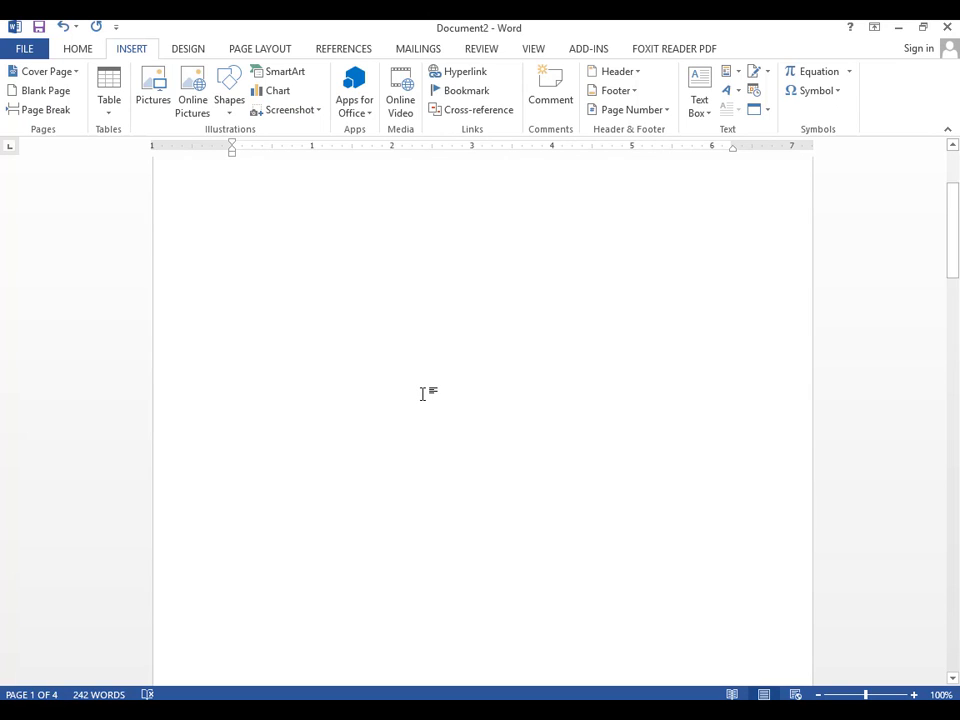
pyautogui.scroll(-5, 422, 393)
pyautogui.scroll(6, 422, 393)
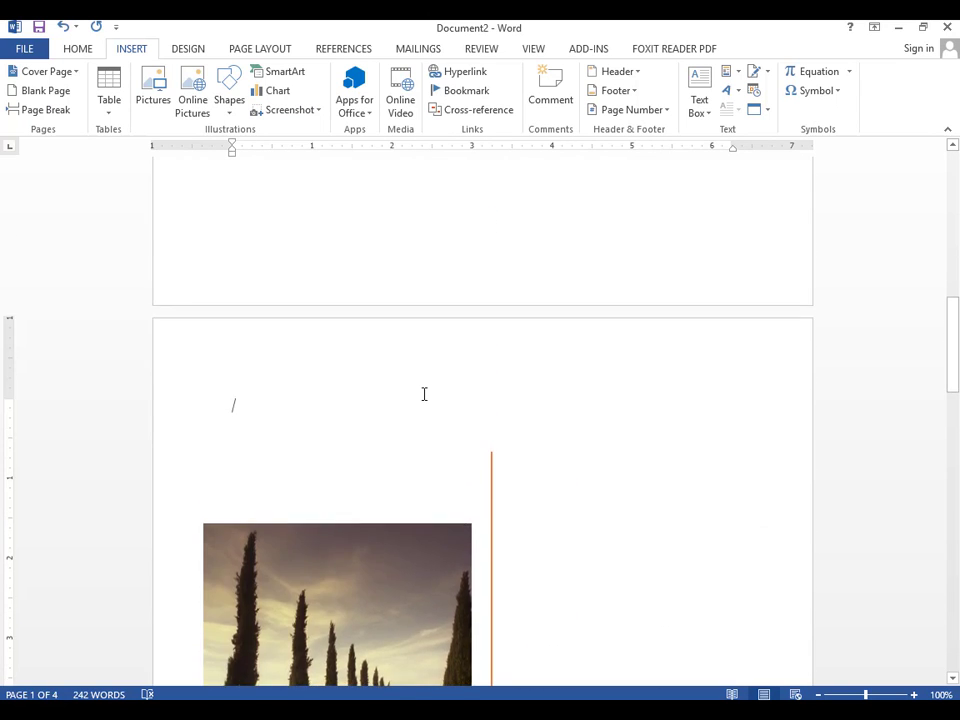
pyautogui.scroll(7, 456, 367)
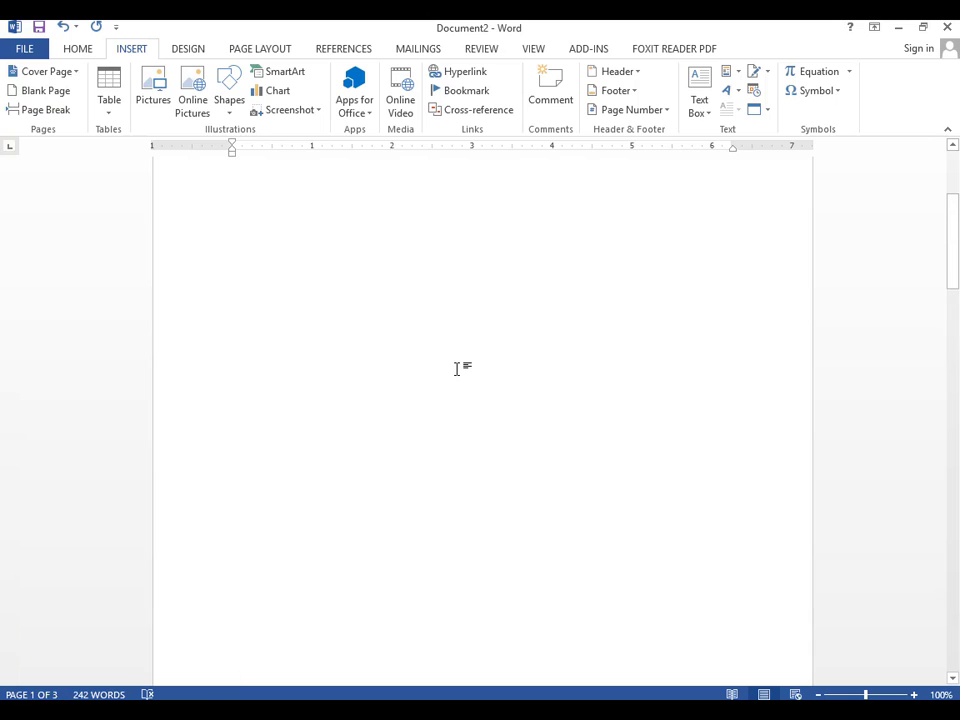
pyautogui.scroll(2, 957, 288)
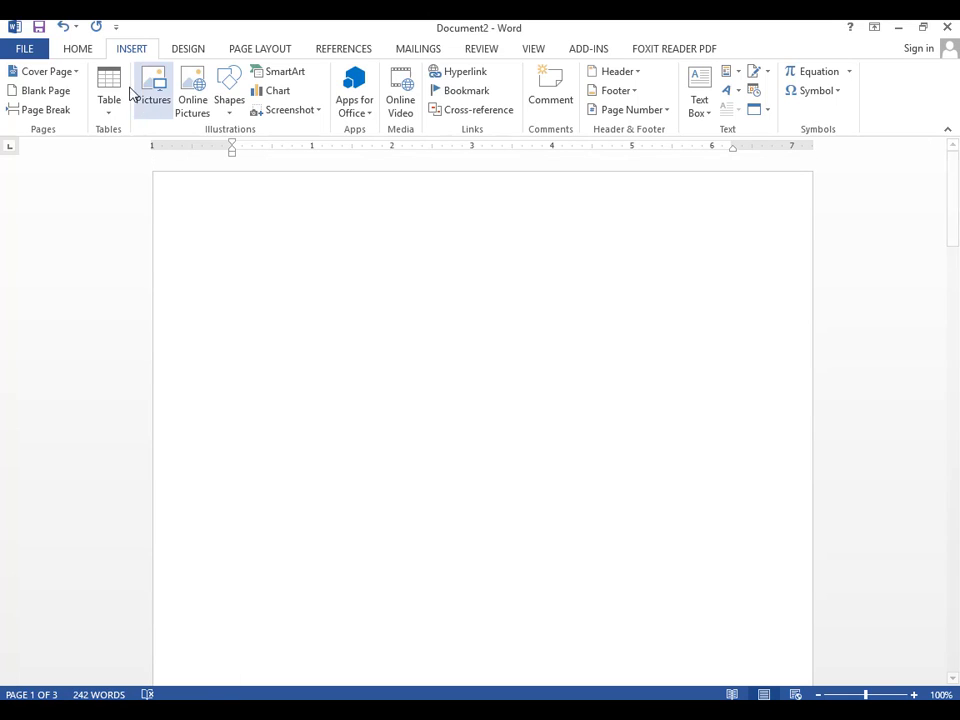
pyautogui.click(211, 267)
pyautogui.click(294, 247)
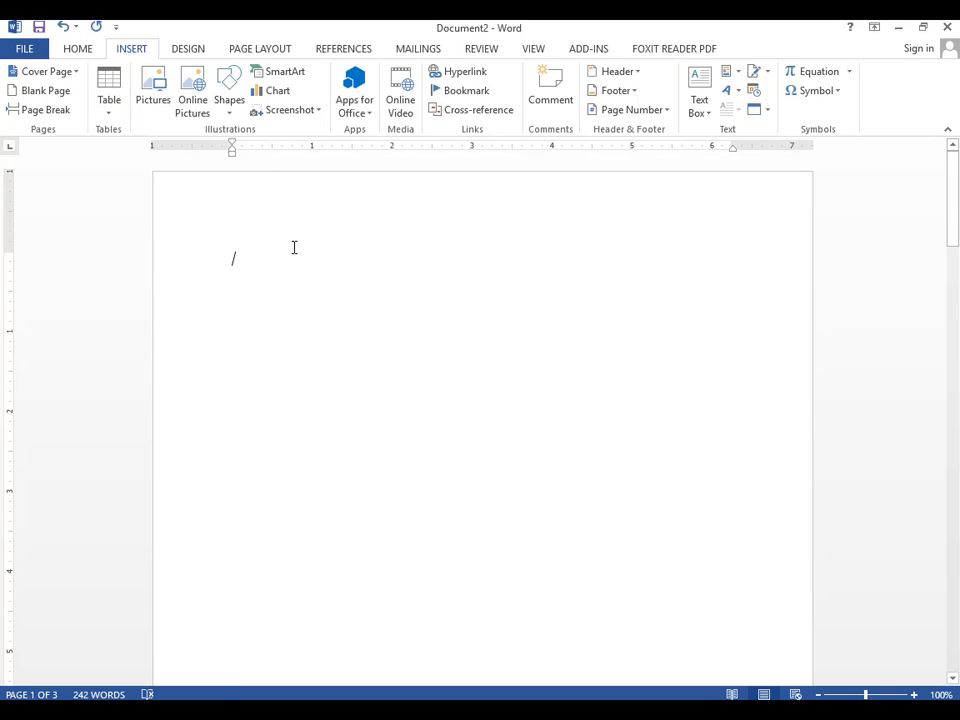
# Step: Turn off italic formatting at the text cursor on the empty first page
pyautogui.click(24, 48)
pyautogui.click(32, 43)
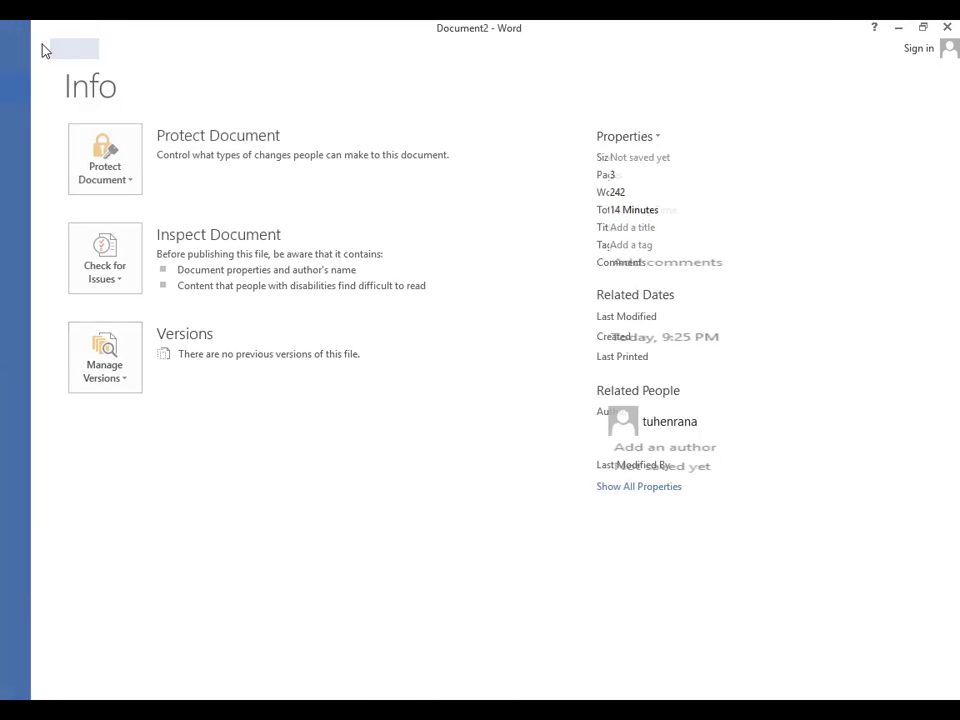
pyautogui.click(77, 48)
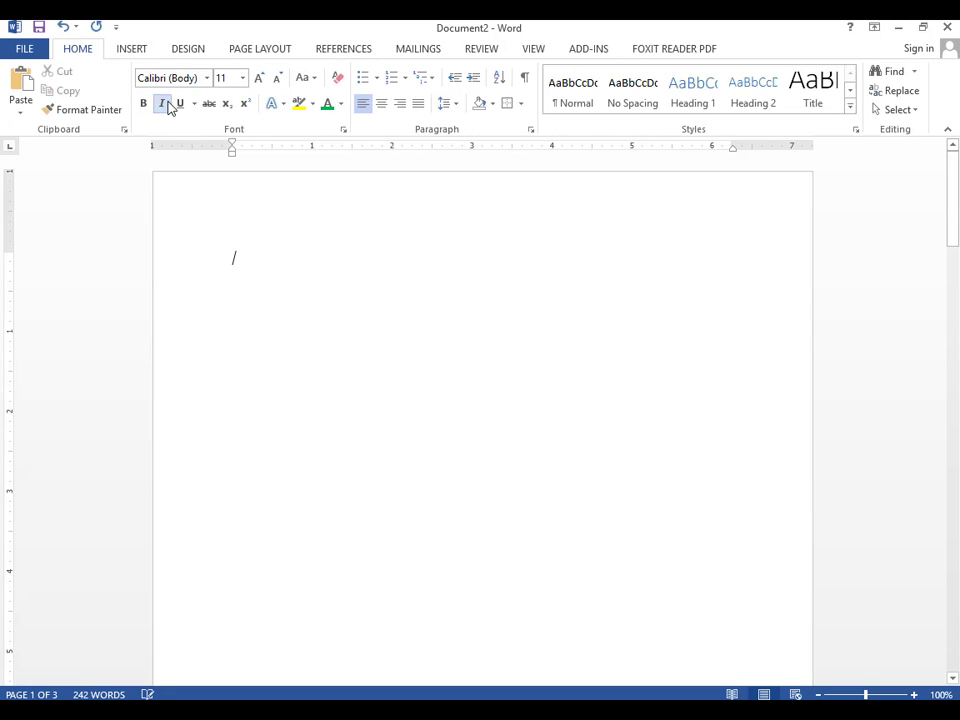
pyautogui.click(161, 103)
pyautogui.click(132, 48)
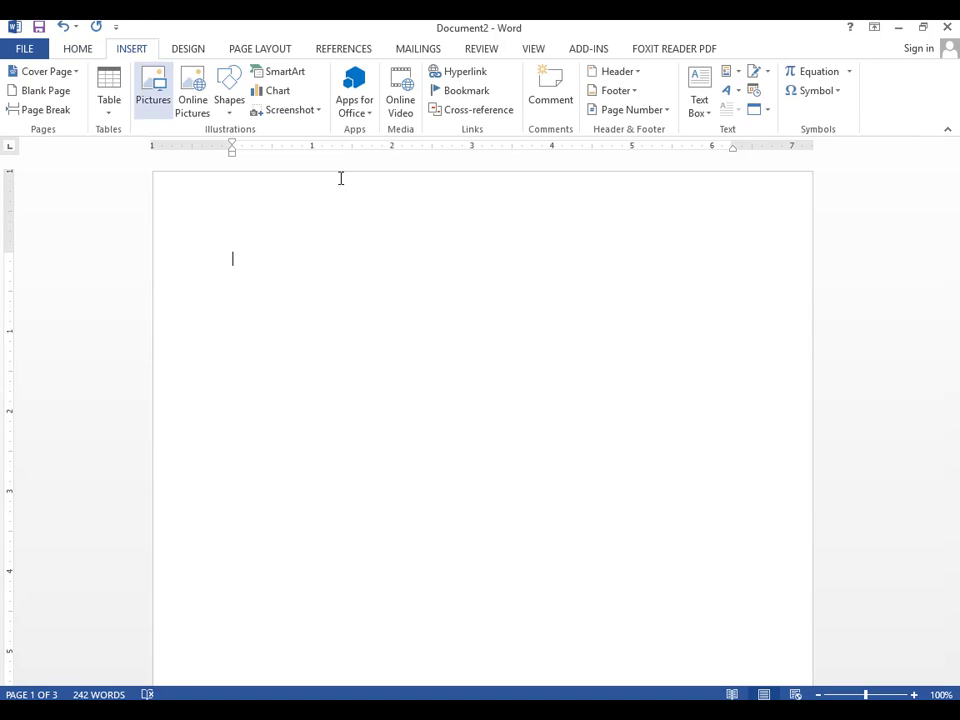
# Step: Insert a trial table of 10 columns and 8 rows on the first page and delete the whole table again
pyautogui.click(114, 92)
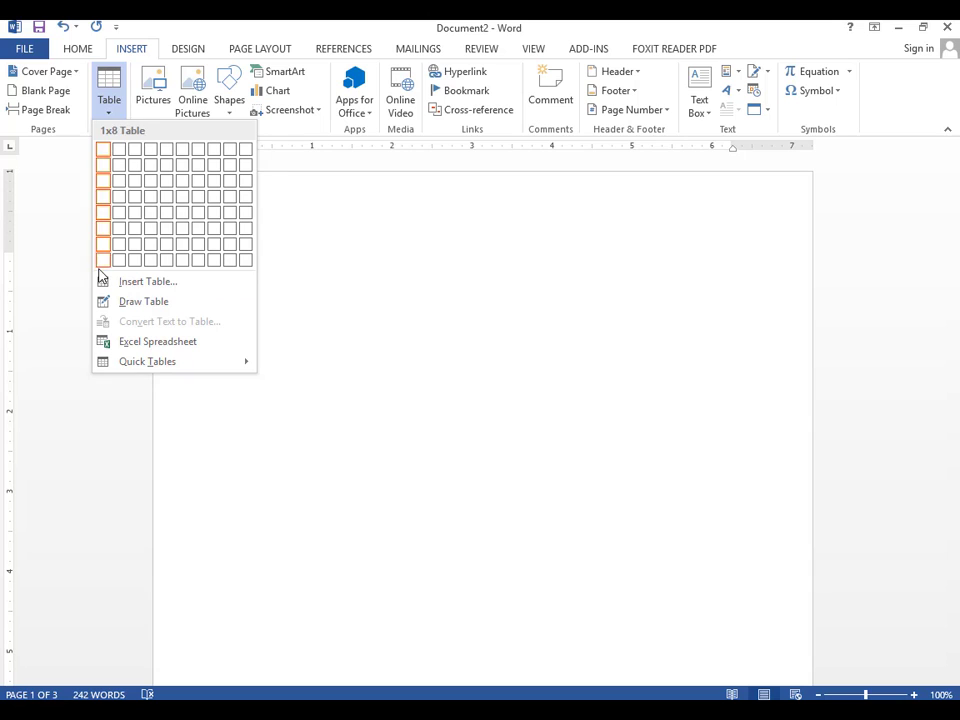
pyautogui.click(248, 268)
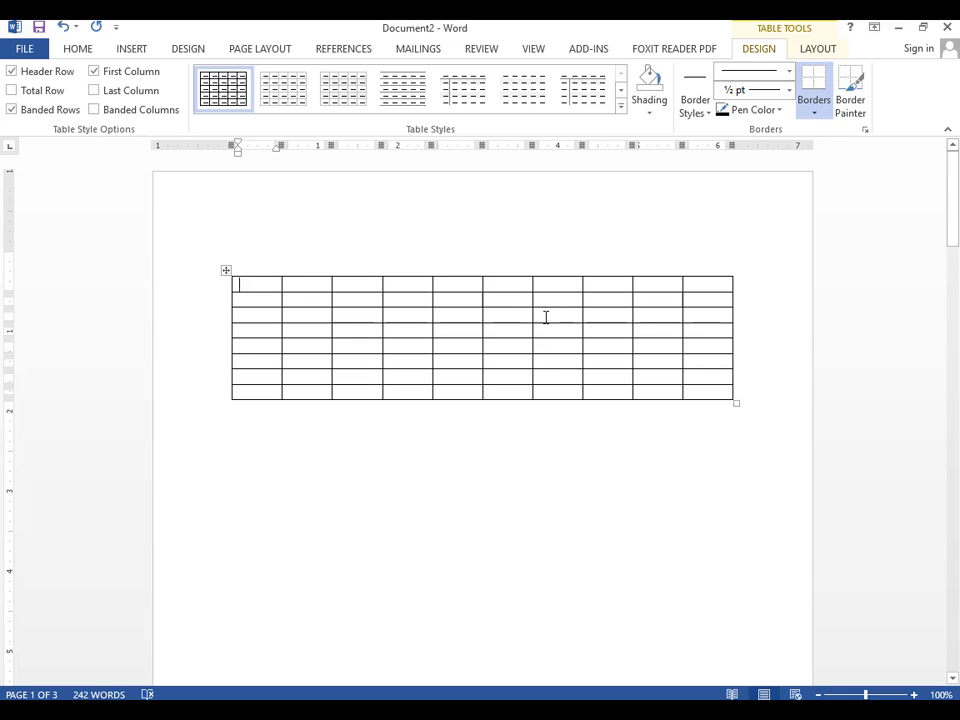
pyautogui.keyDown('ctrl'); pyautogui.scroll(6, 352, 329); pyautogui.keyUp('ctrl')
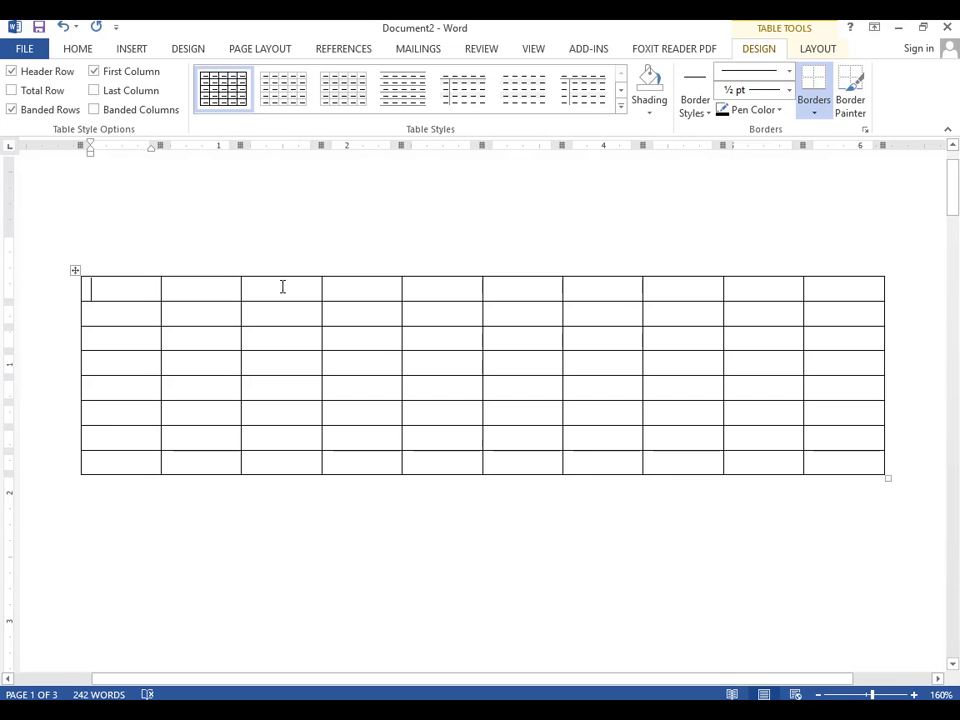
pyautogui.moveTo(124, 281); pyautogui.dragTo(630, 291)
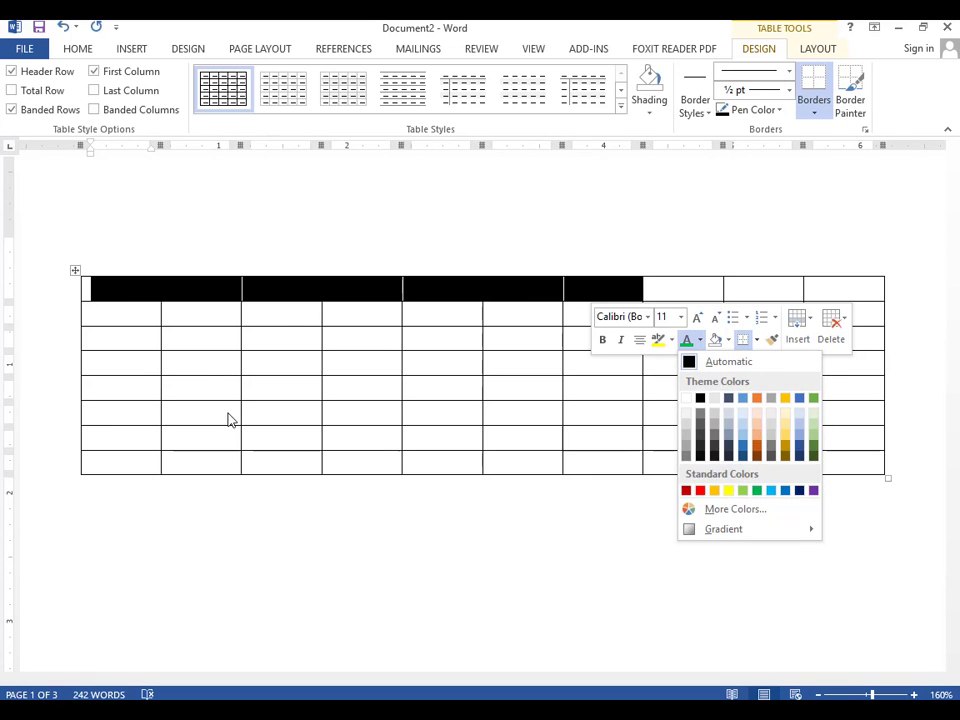
pyautogui.scroll(-3, 145, 440)
pyautogui.click(186, 321)
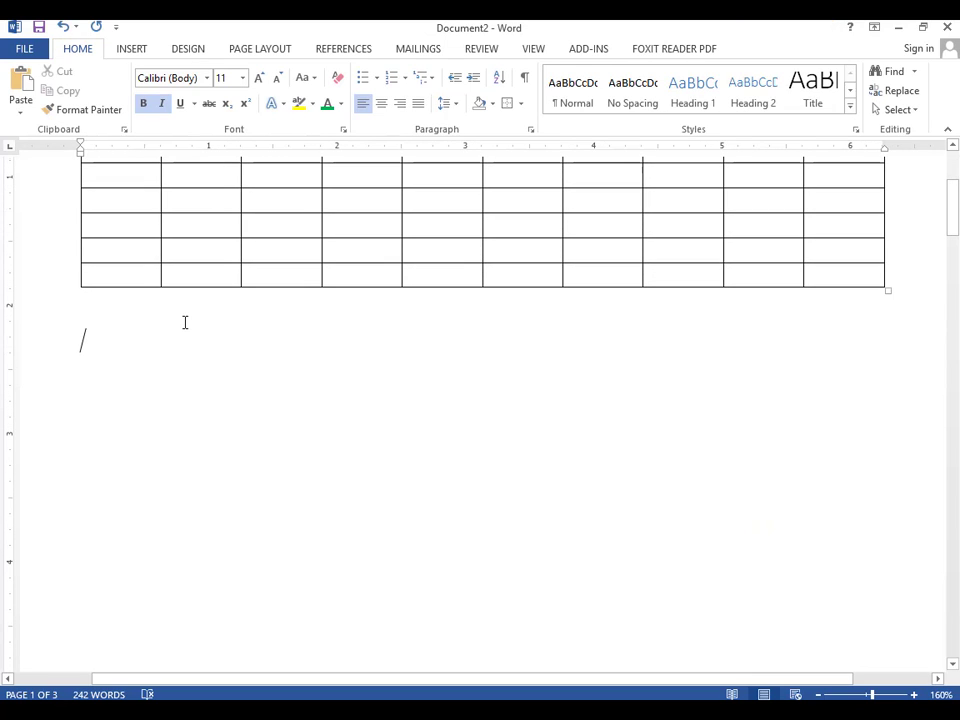
pyautogui.scroll(4, 90, 339)
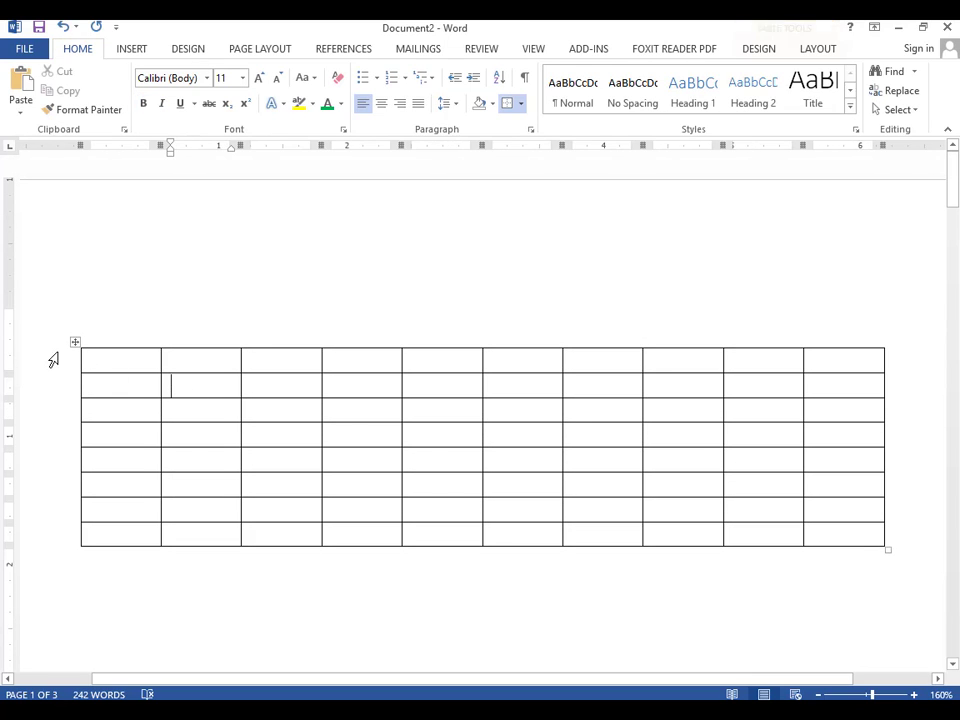
pyautogui.click(73, 342)
pyautogui.press('BackSpace')
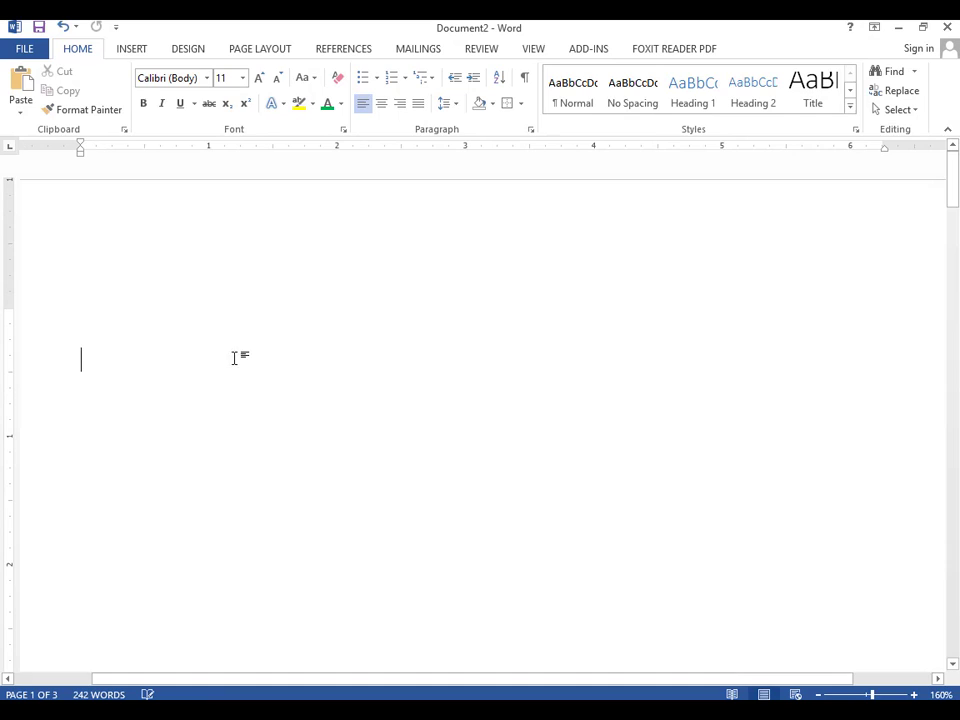
# Step: Insert a table with 3 columns and 4 rows on the first page
pyautogui.click(129, 47)
pyautogui.click(109, 101)
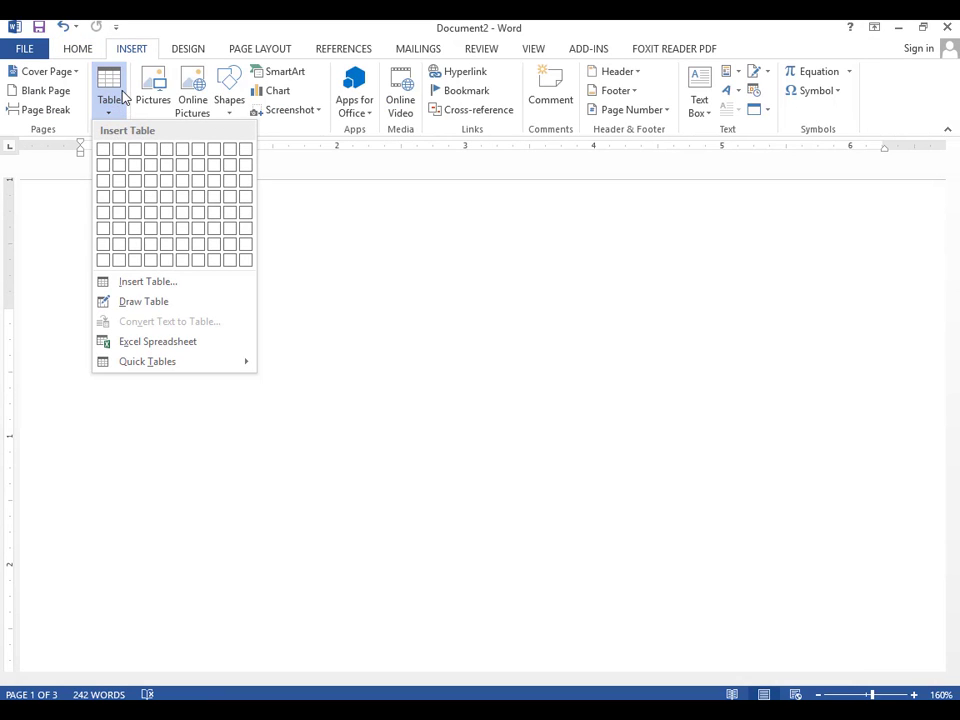
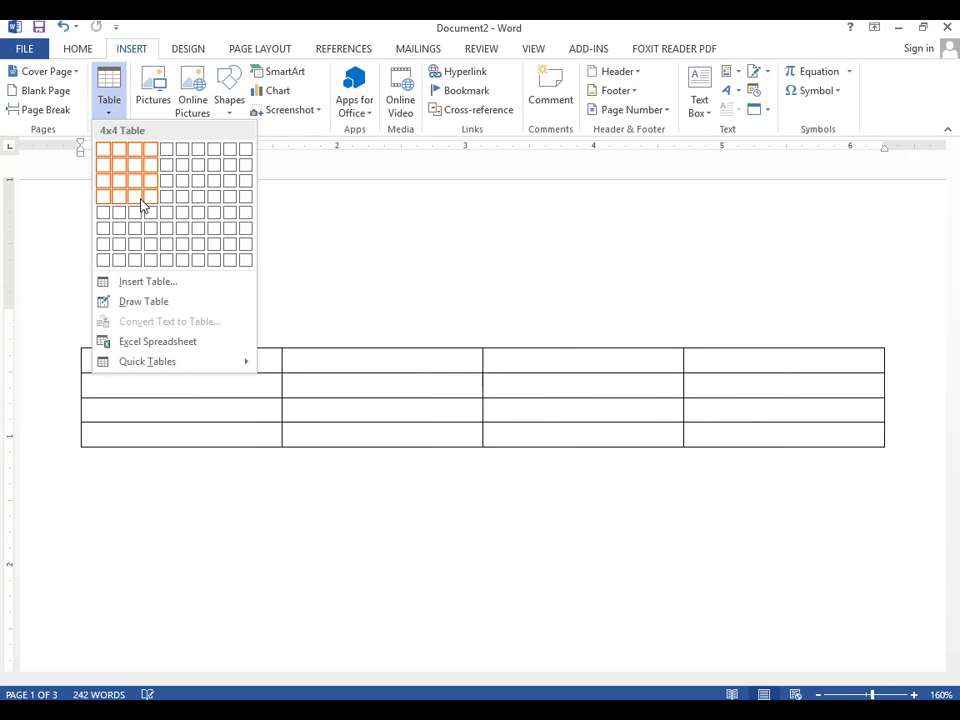
pyautogui.click(135, 197)
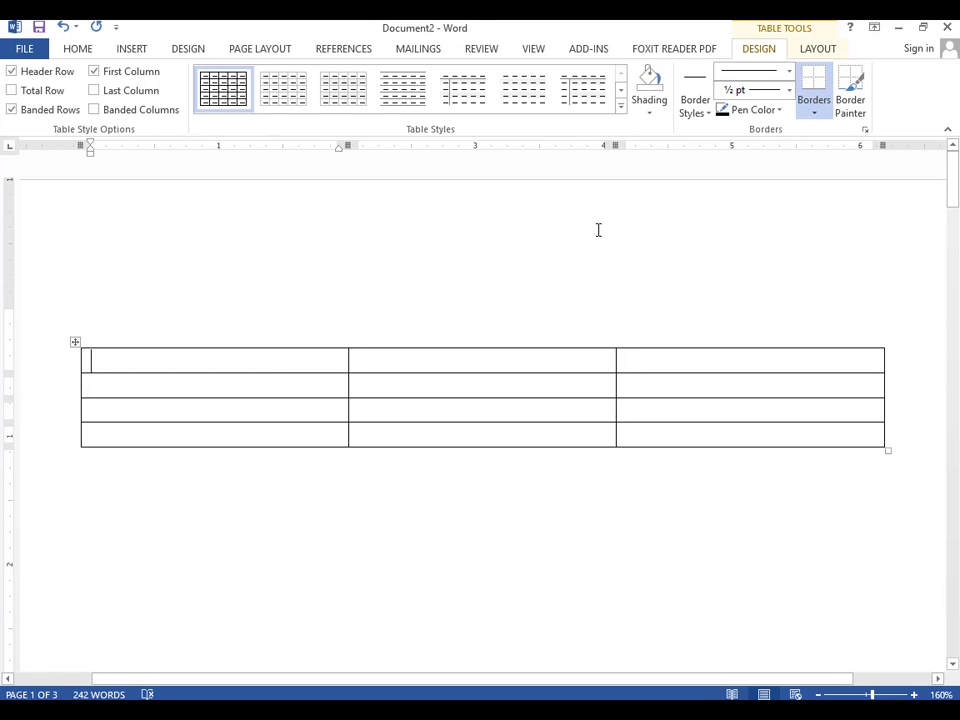
pyautogui.click(539, 223)
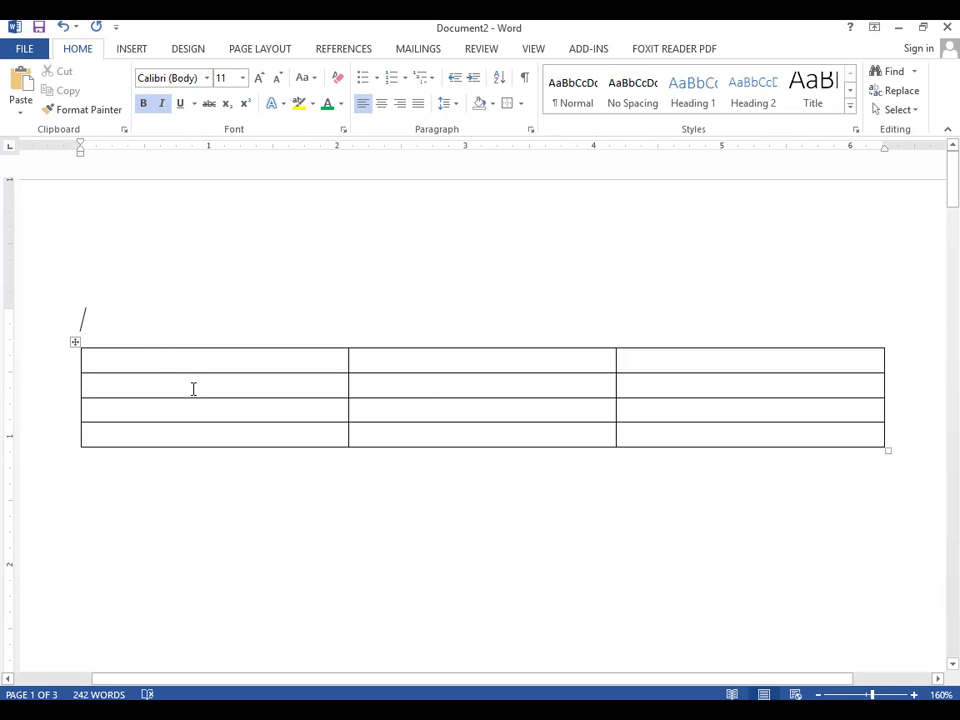
pyautogui.click(252, 364)
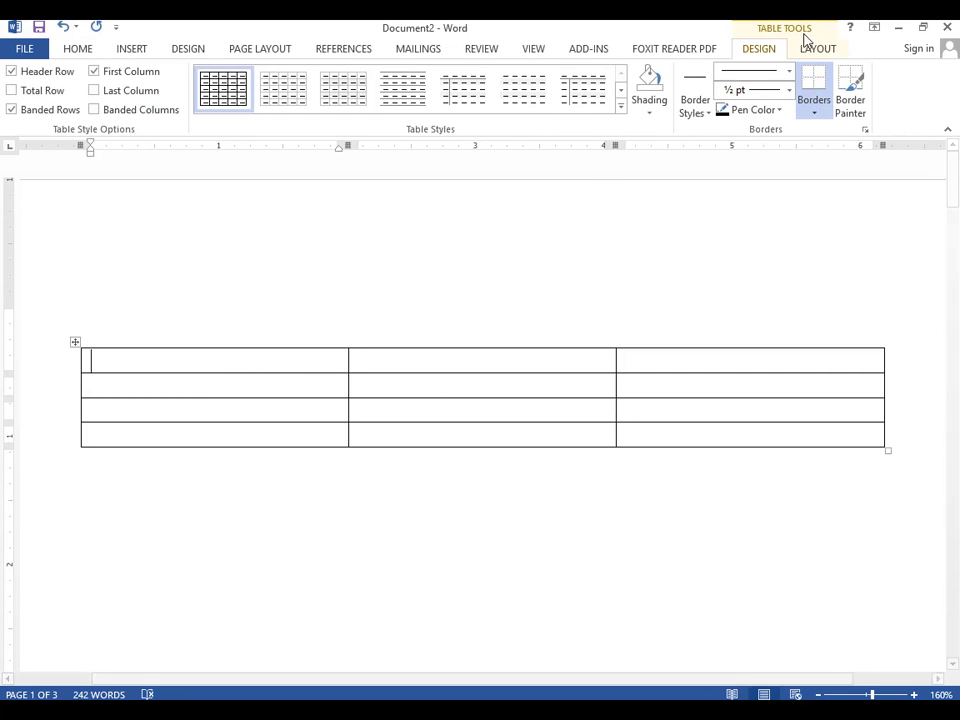
pyautogui.click(836, 50)
pyautogui.click(766, 50)
pyautogui.click(244, 274)
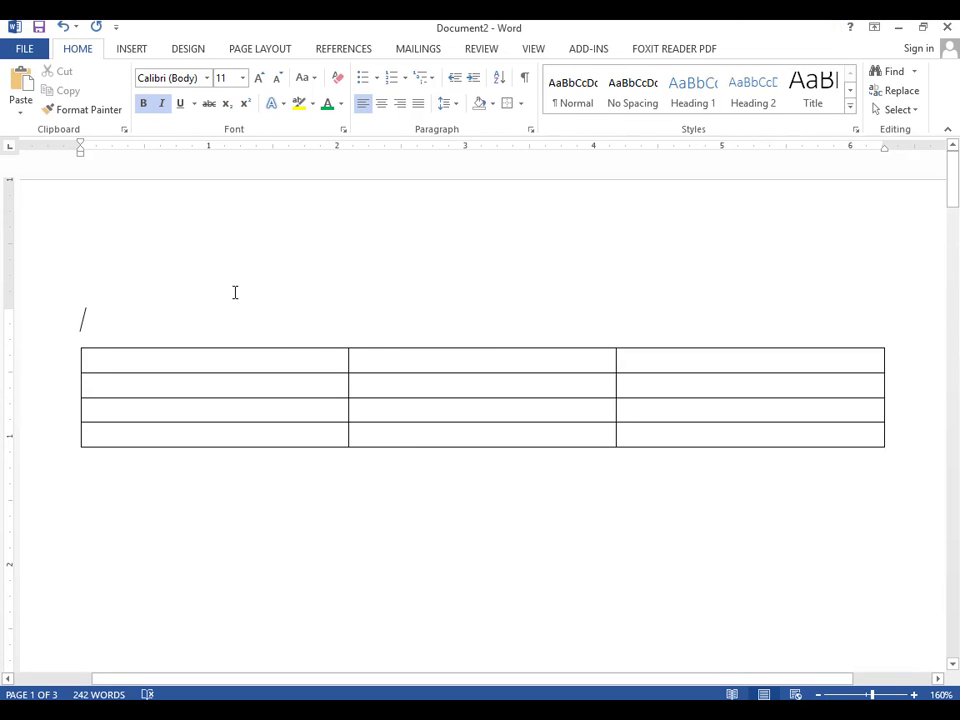
# Step: Apply the plain table style with light grey gridlines and shaded banded rows to the 3-column table
pyautogui.click(227, 384)
pyautogui.click(761, 50)
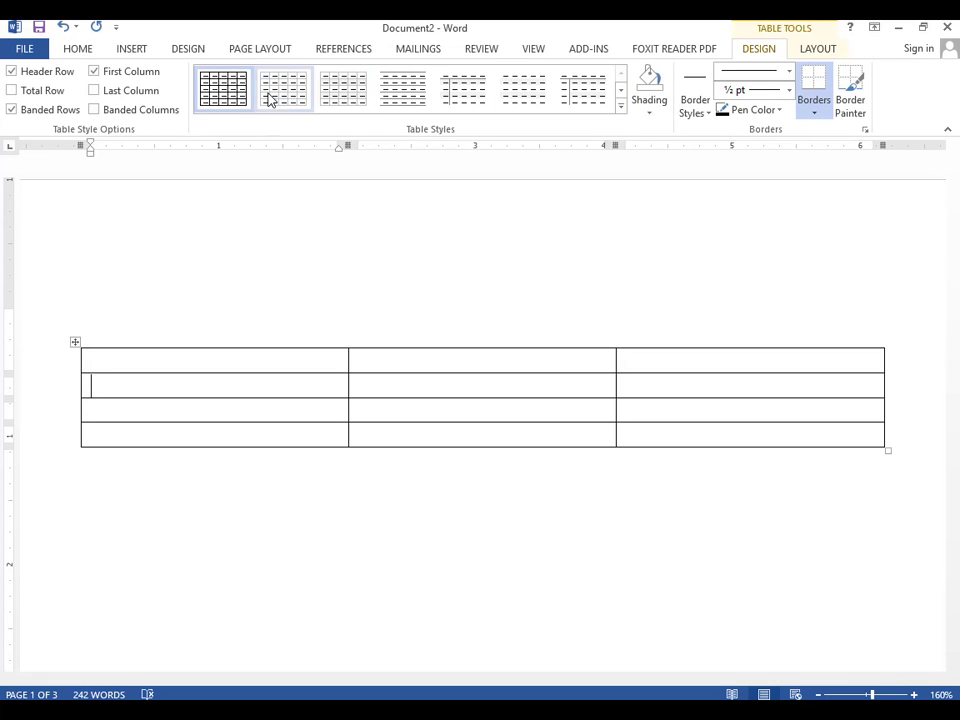
pyautogui.click(343, 99)
pyautogui.click(414, 460)
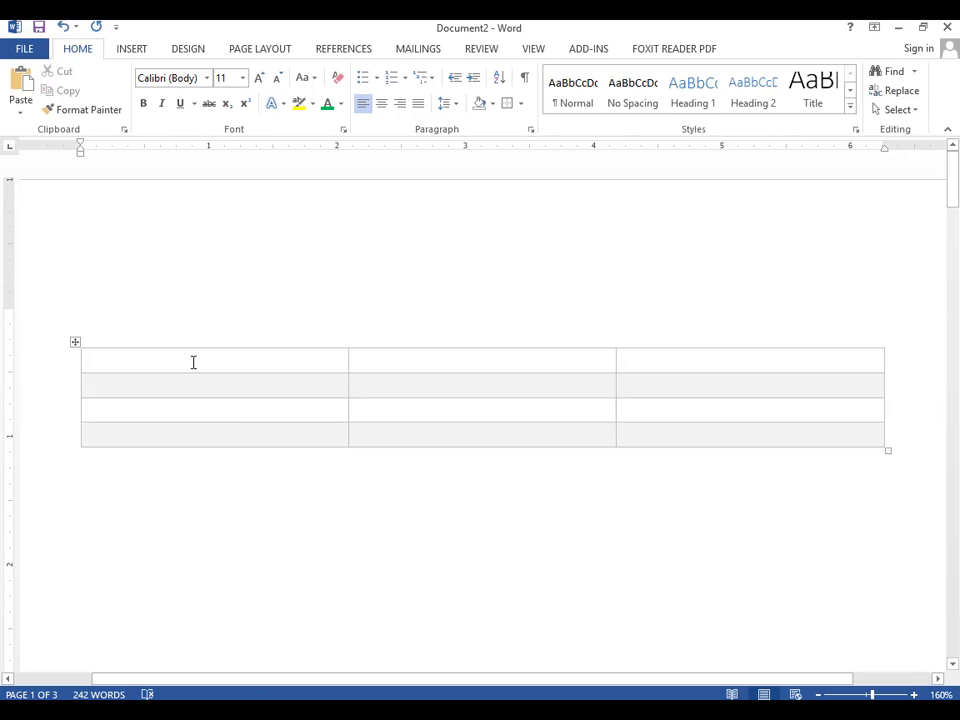
pyautogui.click(134, 50)
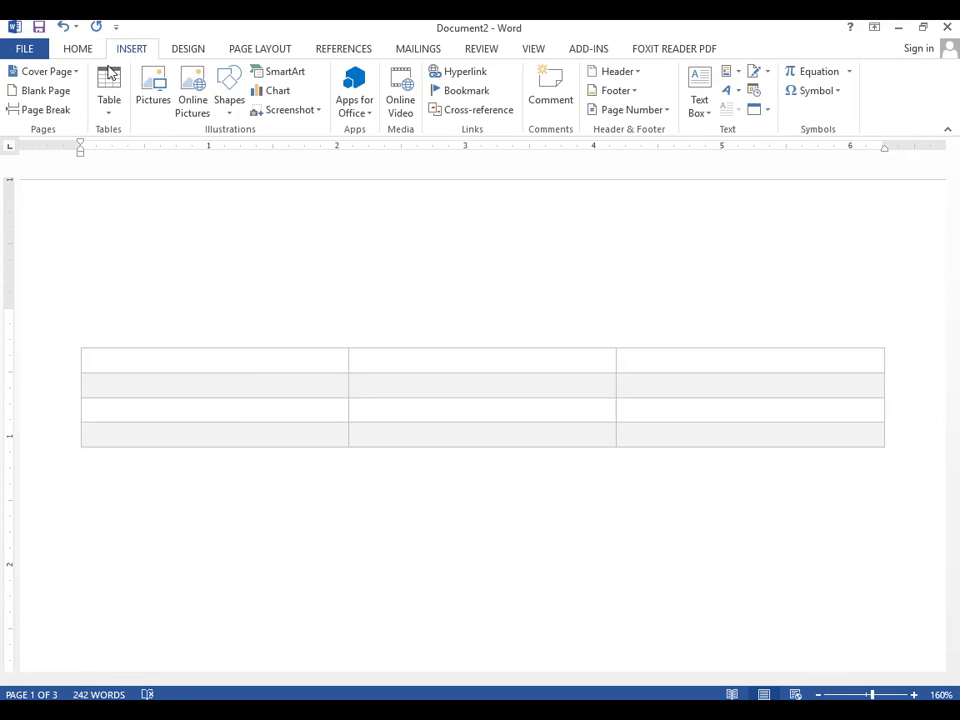
# Step: Draw a vertical border that splits the first cell of the 3-column table's header row in two
pyautogui.click(108, 100)
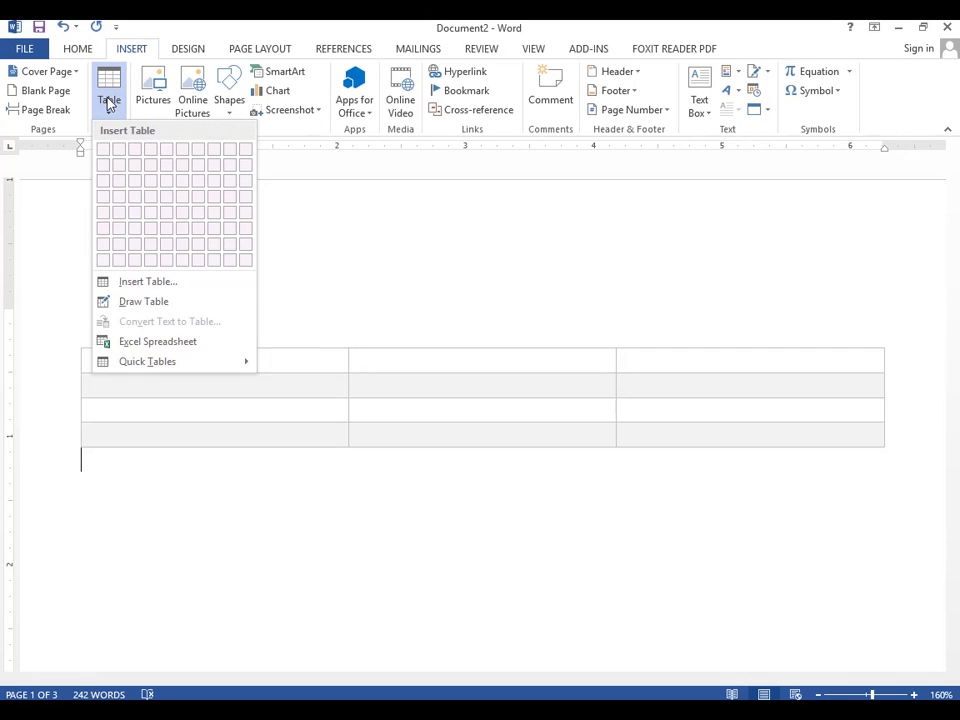
pyautogui.click(153, 301)
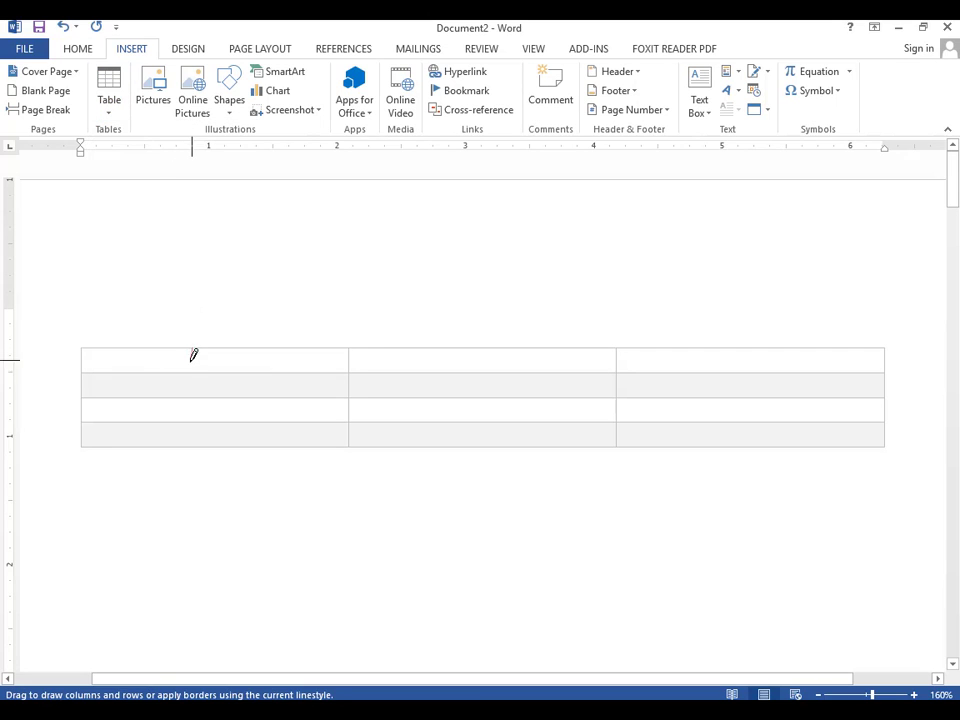
pyautogui.moveTo(191, 364); pyautogui.dragTo(191, 371)
pyautogui.press('Escape')
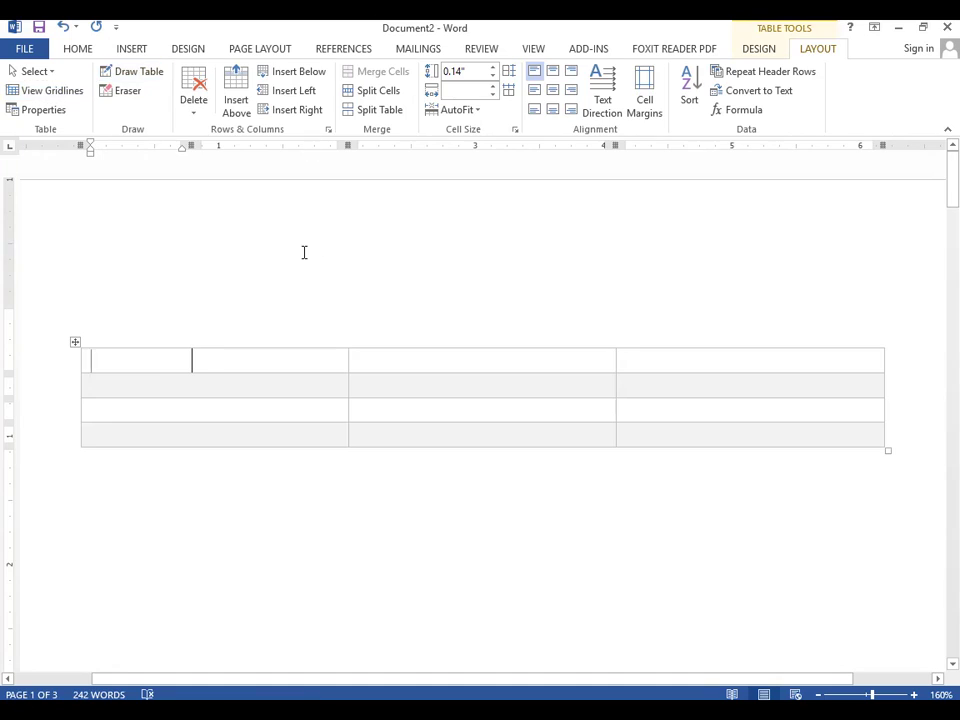
pyautogui.doubleClick(304, 253)
pyautogui.doubleClick(309, 330)
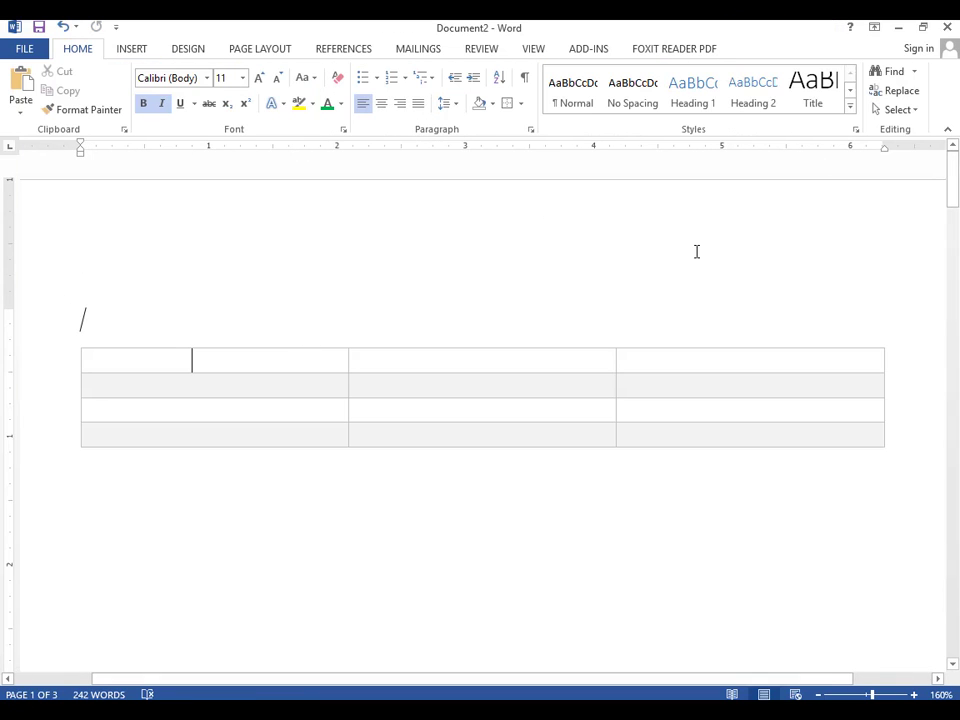
pyautogui.click(299, 378)
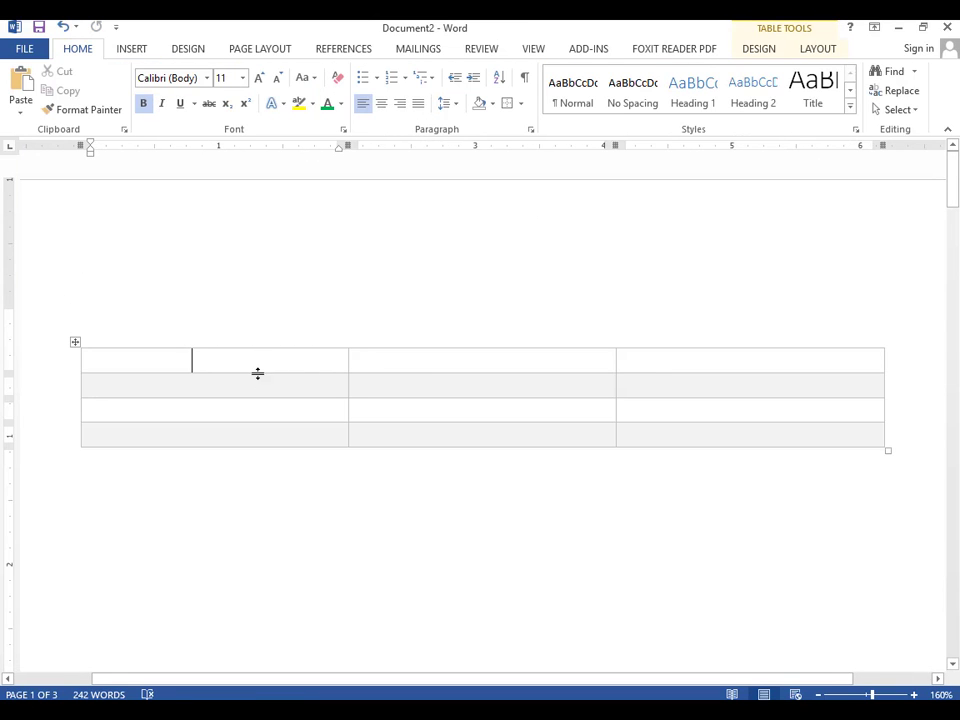
pyautogui.moveTo(582, 363); pyautogui.dragTo(735, 364)
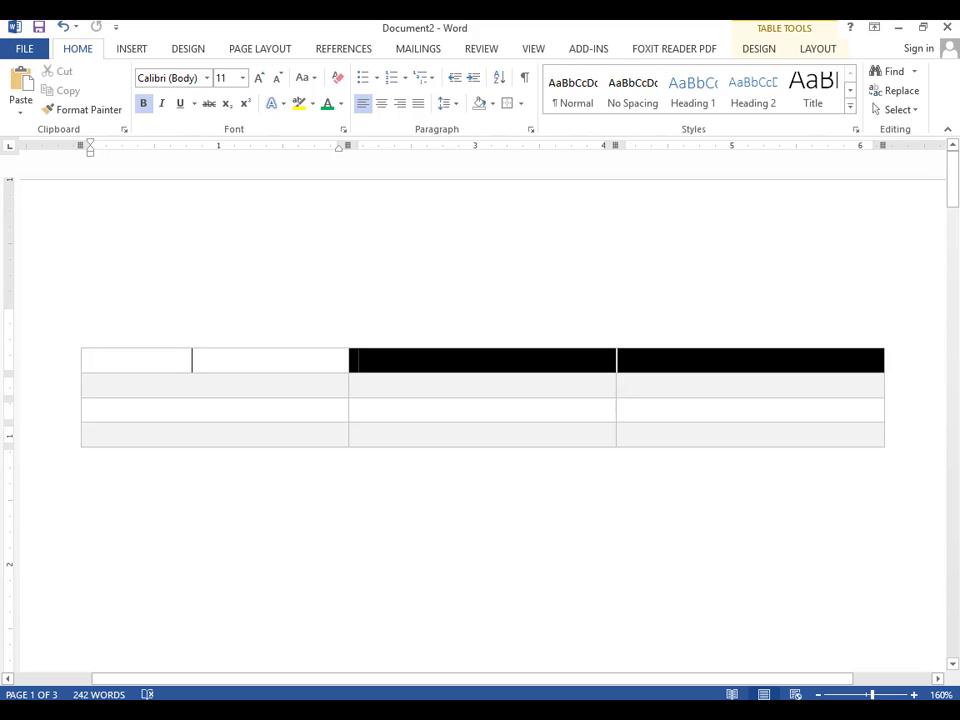
pyautogui.click(251, 360)
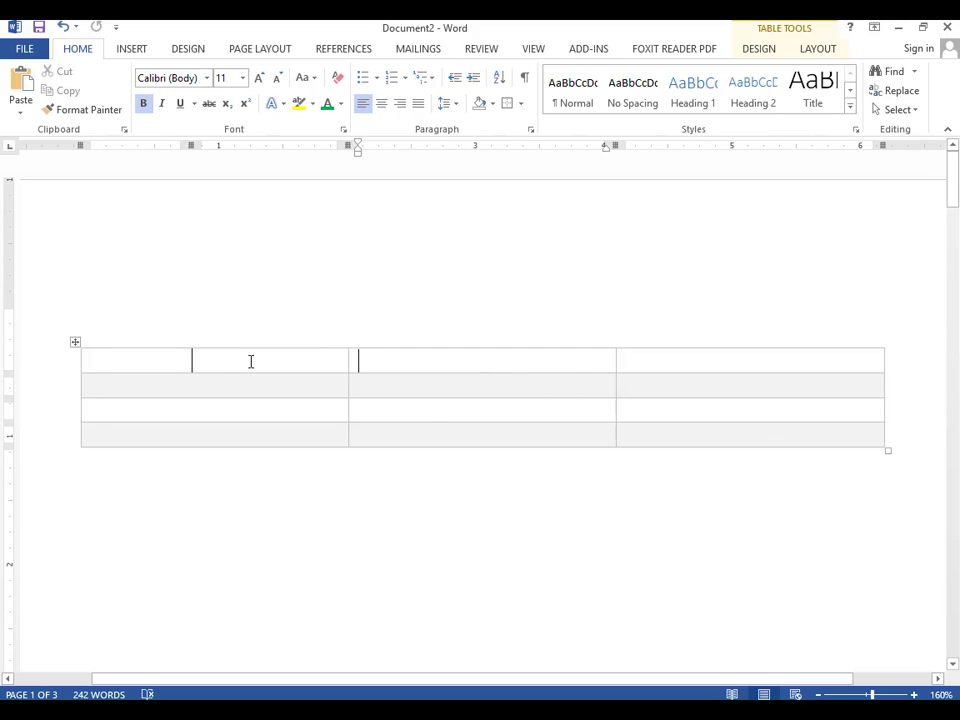
pyautogui.click(117, 54)
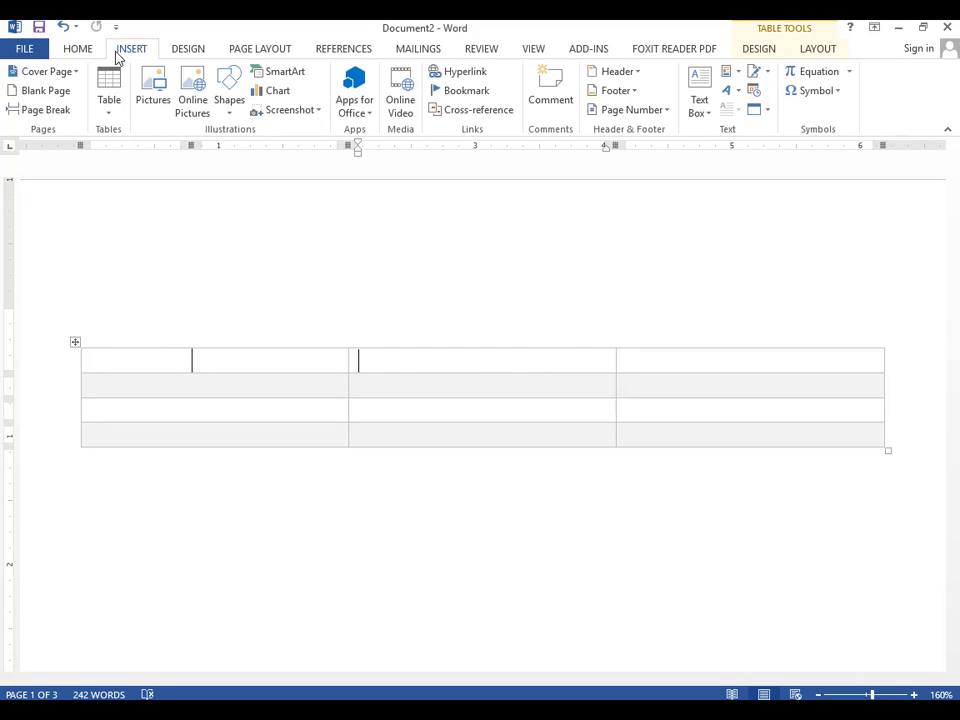
pyautogui.click(759, 48)
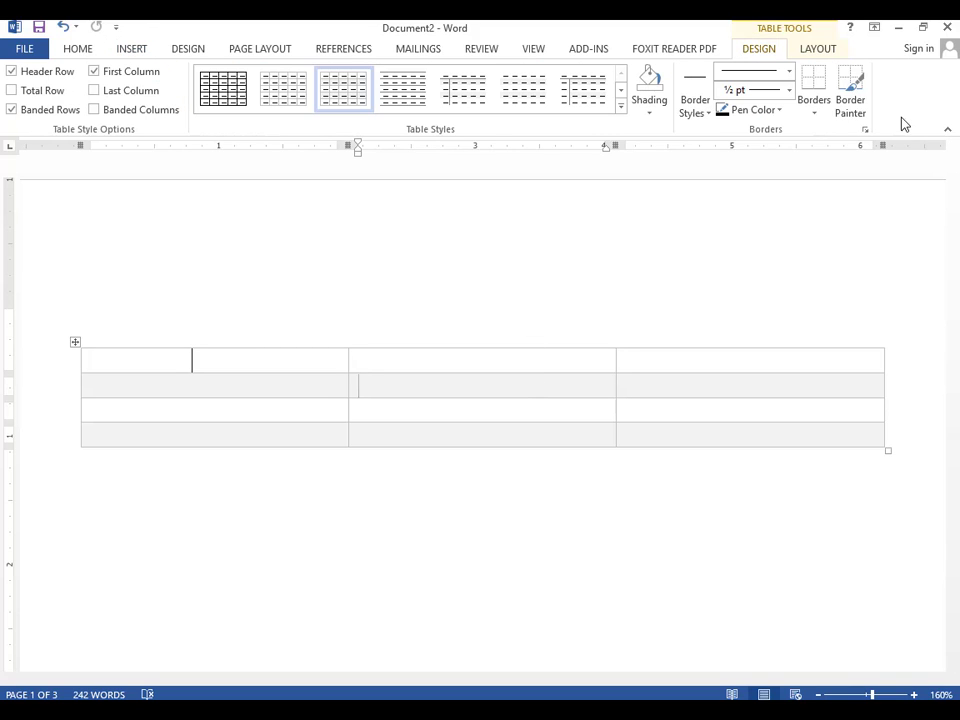
pyautogui.scroll(-1, 845, 70)
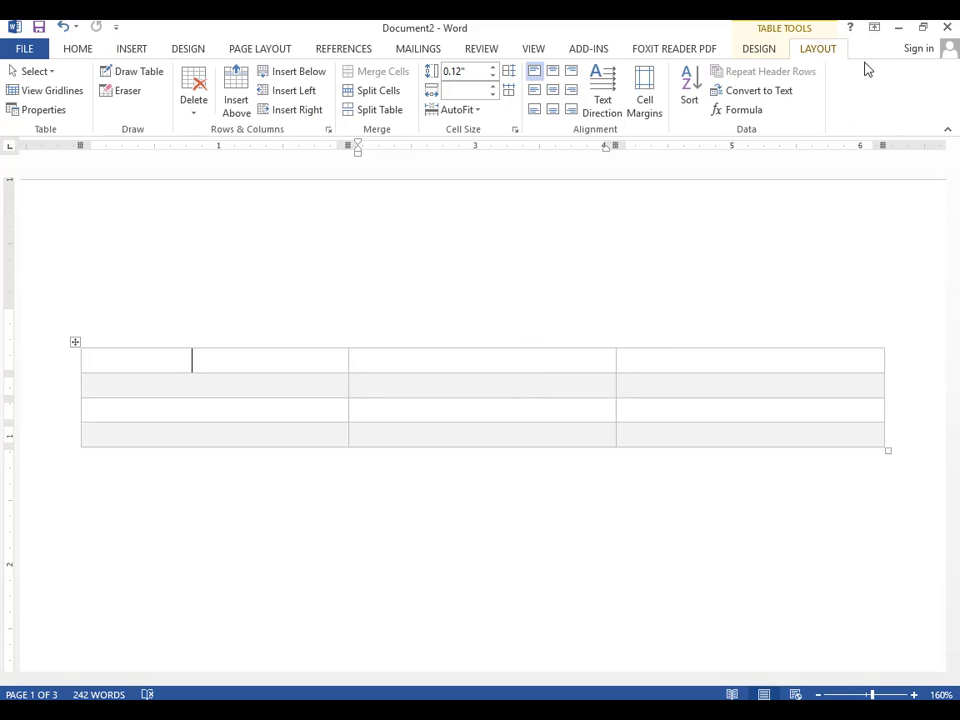
pyautogui.click(779, 50)
# Step: Merge the last two cells of the styled table's header row into one cell
pyautogui.keyDown('shift'); pyautogui.click(600, 364); pyautogui.keyUp('shift')
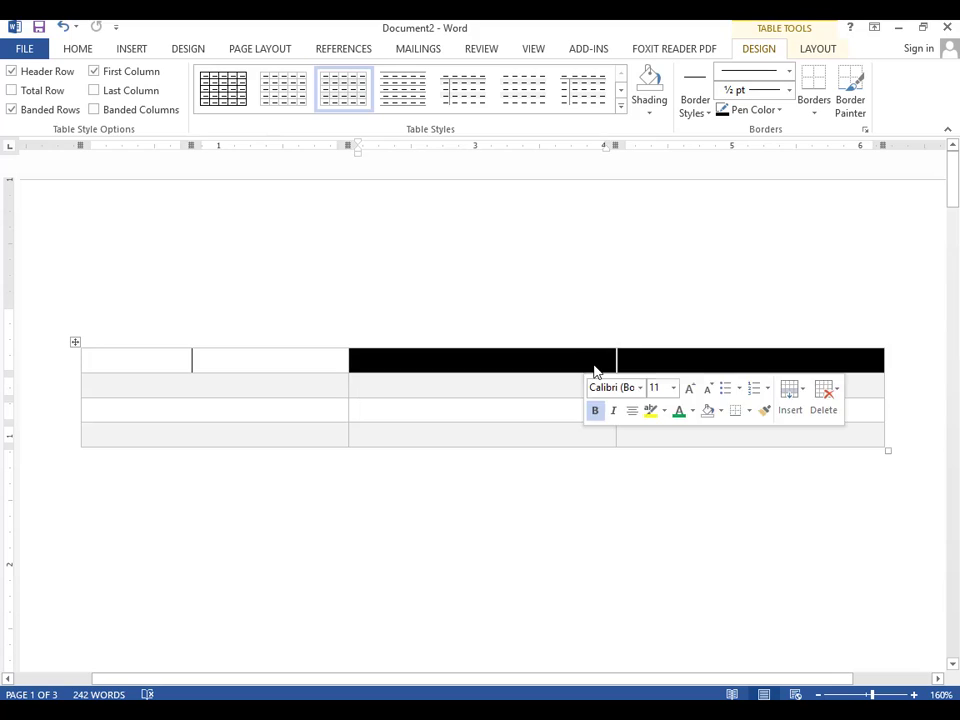
pyautogui.rightClick(596, 366)
pyautogui.click(603, 499)
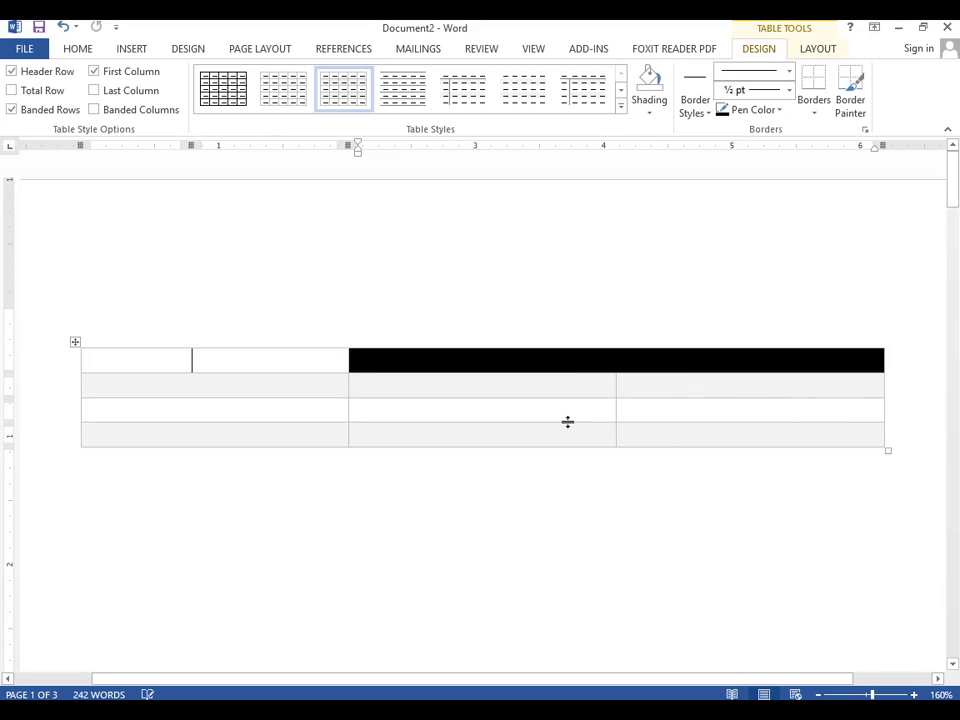
pyautogui.click(639, 426)
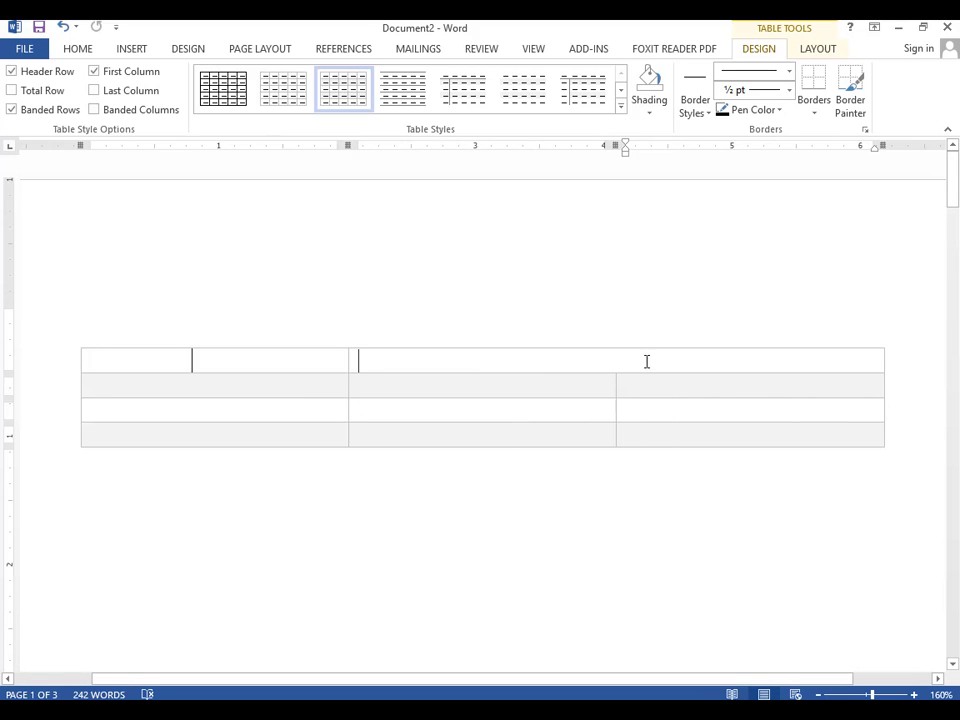
pyautogui.moveTo(743, 388); pyautogui.dragTo(480, 388)
pyautogui.click(491, 414)
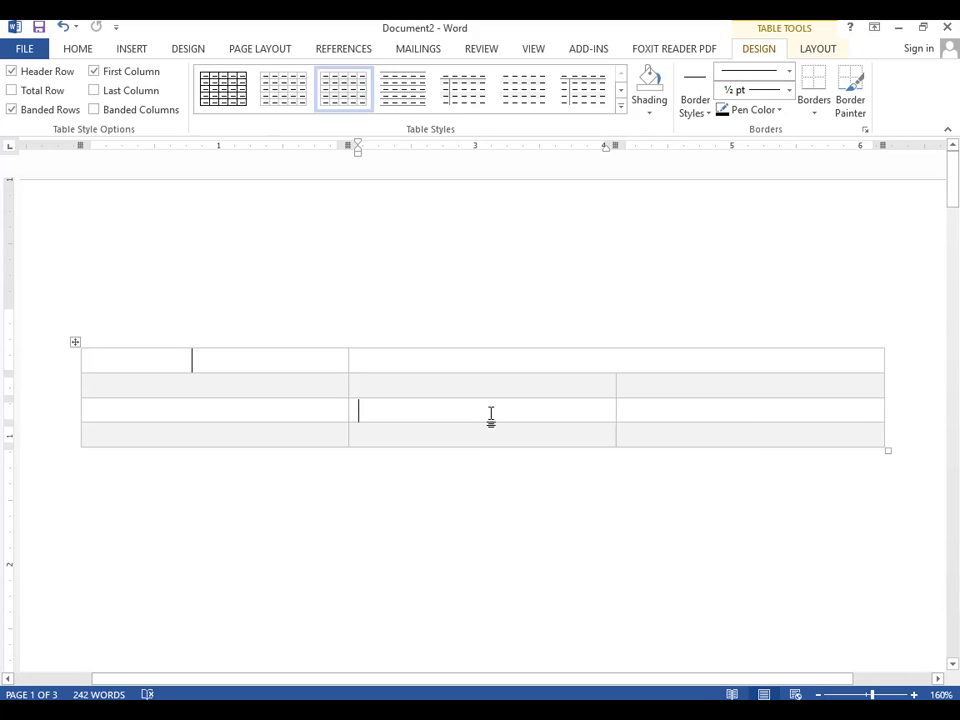
# Step: Insert a table with 10 columns and 8 rows below the styled table, leaving a blank line between them
pyautogui.scroll(-2, 766, 371)
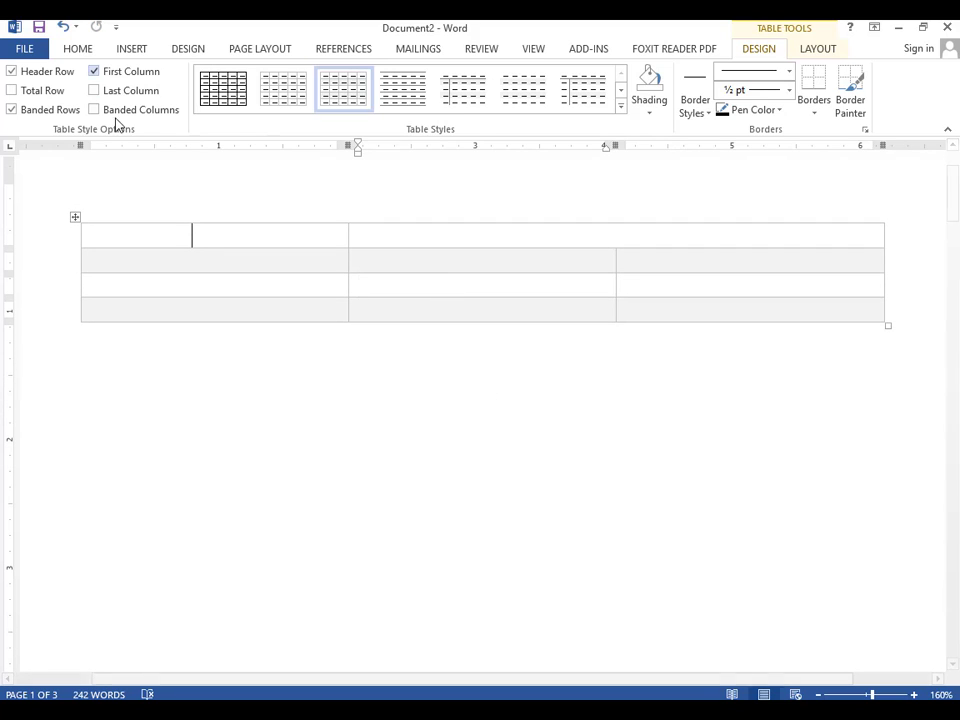
pyautogui.click(197, 365)
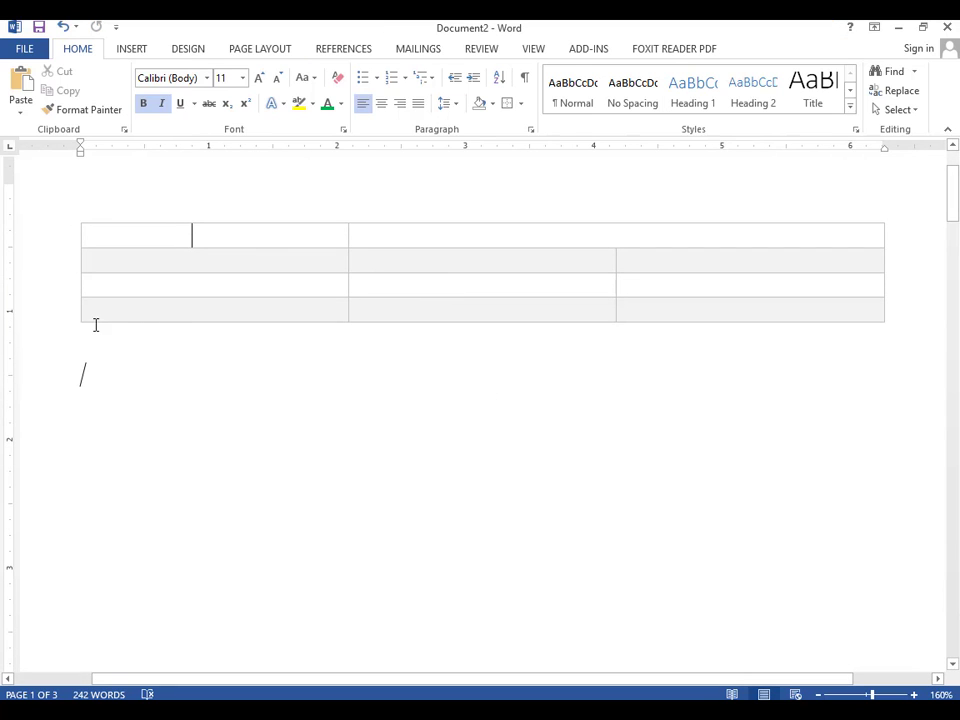
pyautogui.click(131, 48)
pyautogui.click(104, 99)
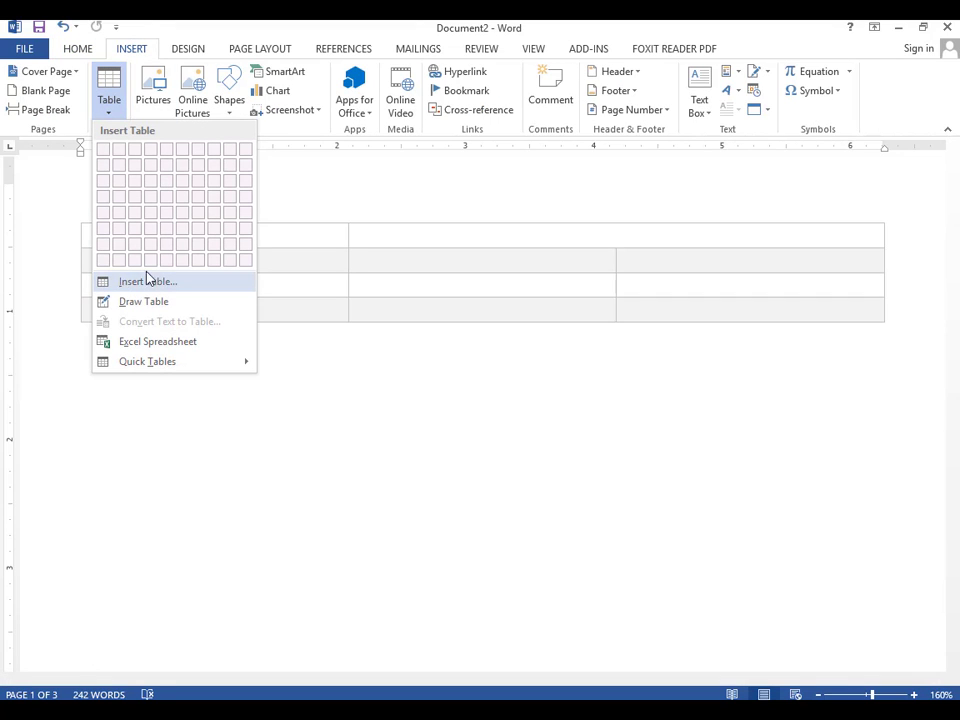
pyautogui.click(128, 395)
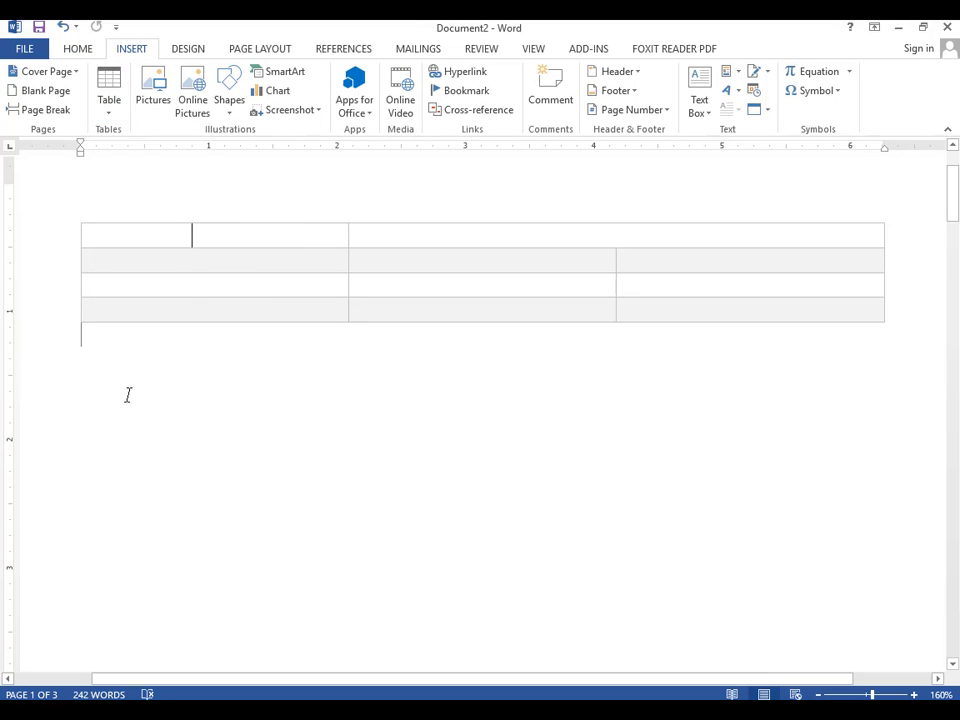
pyautogui.click(109, 100)
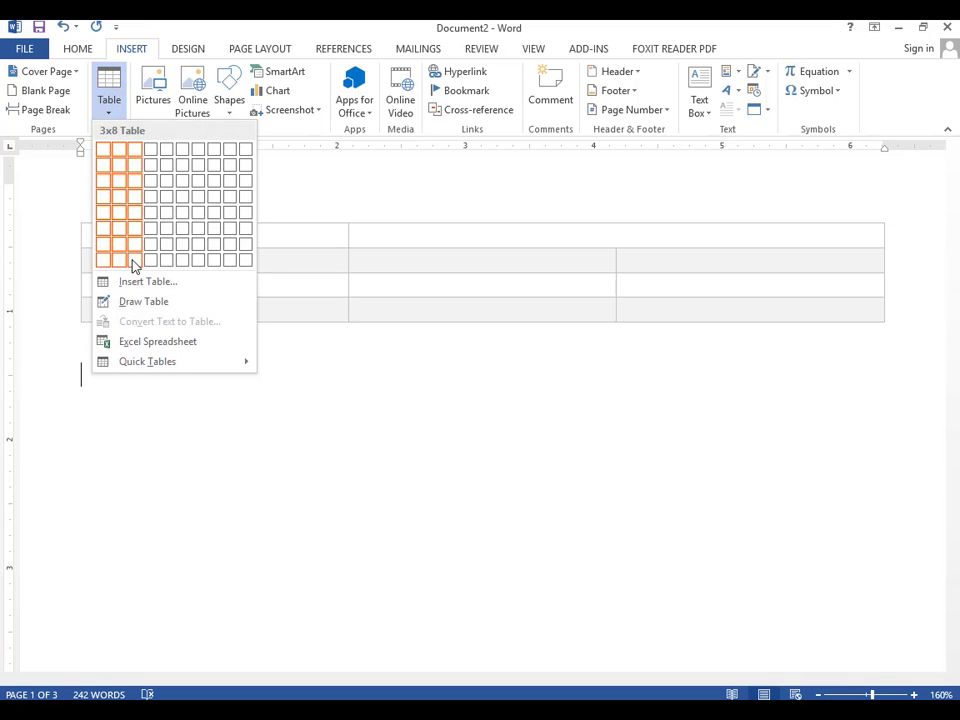
pyautogui.click(247, 265)
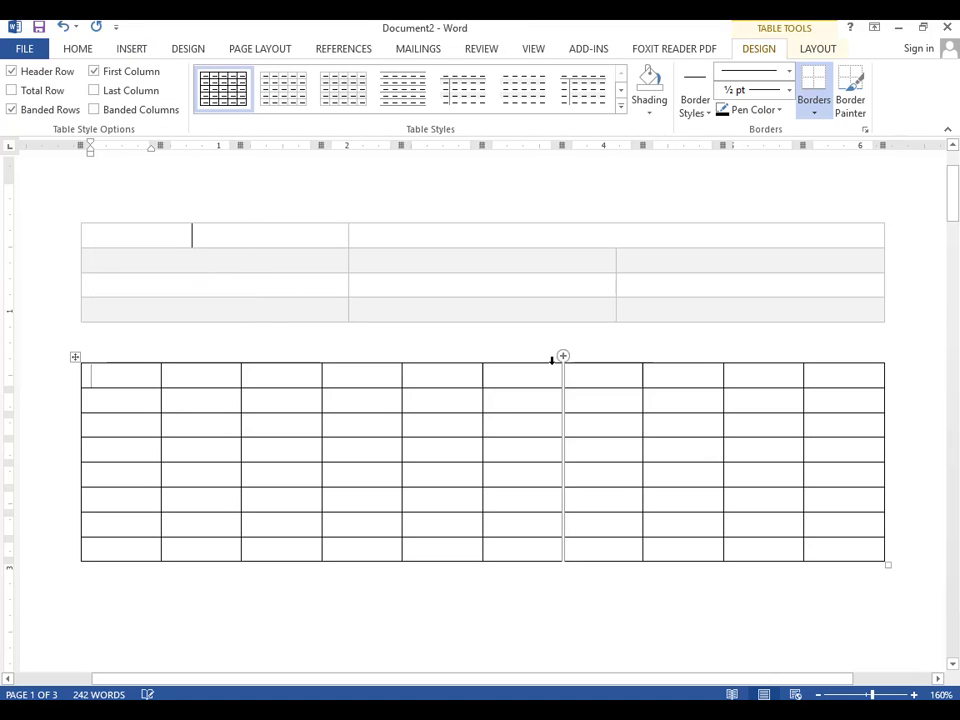
# Step: Append four new rows to the end of the 10-column table, moving on from its last cell each time
pyautogui.scroll(-1, 216, 428)
pyautogui.scroll(-3, 216, 428)
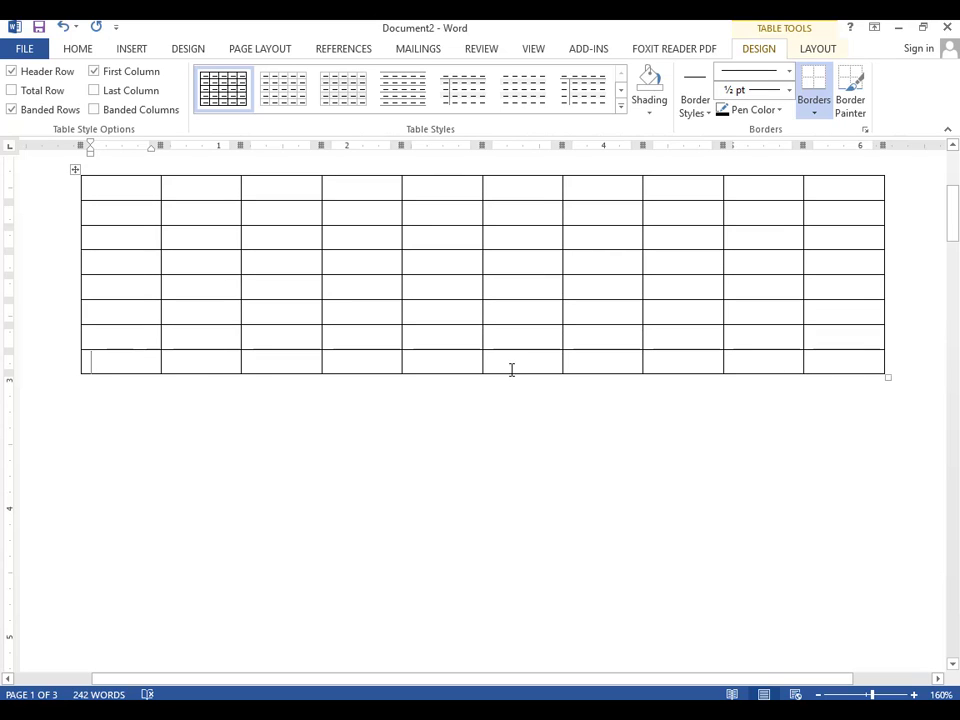
pyautogui.moveTo(108, 362); pyautogui.dragTo(823, 366)
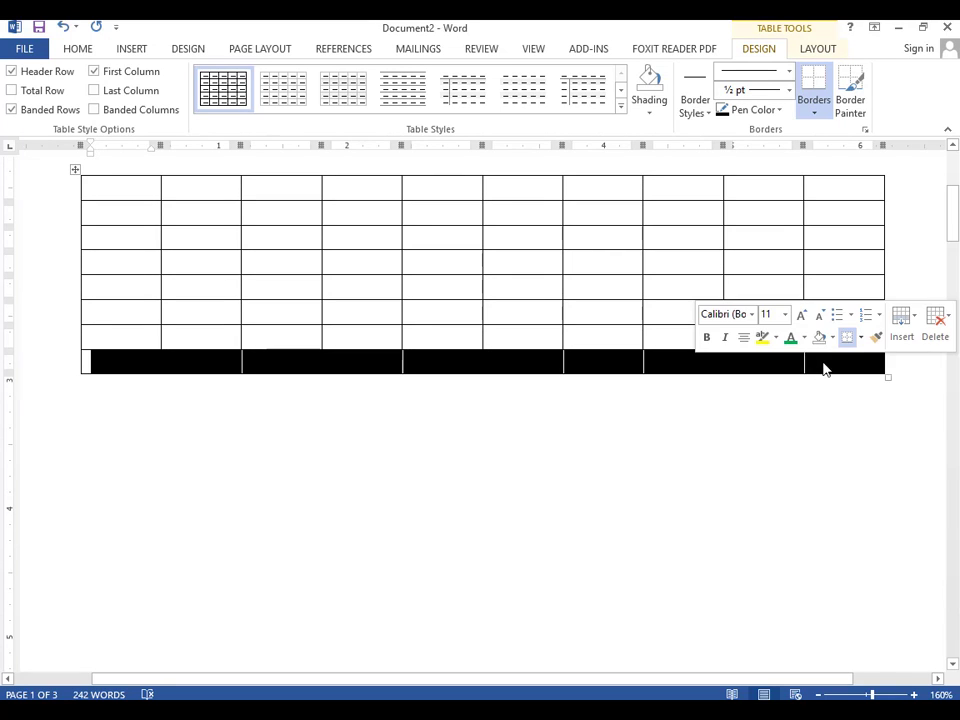
pyautogui.click(837, 371)
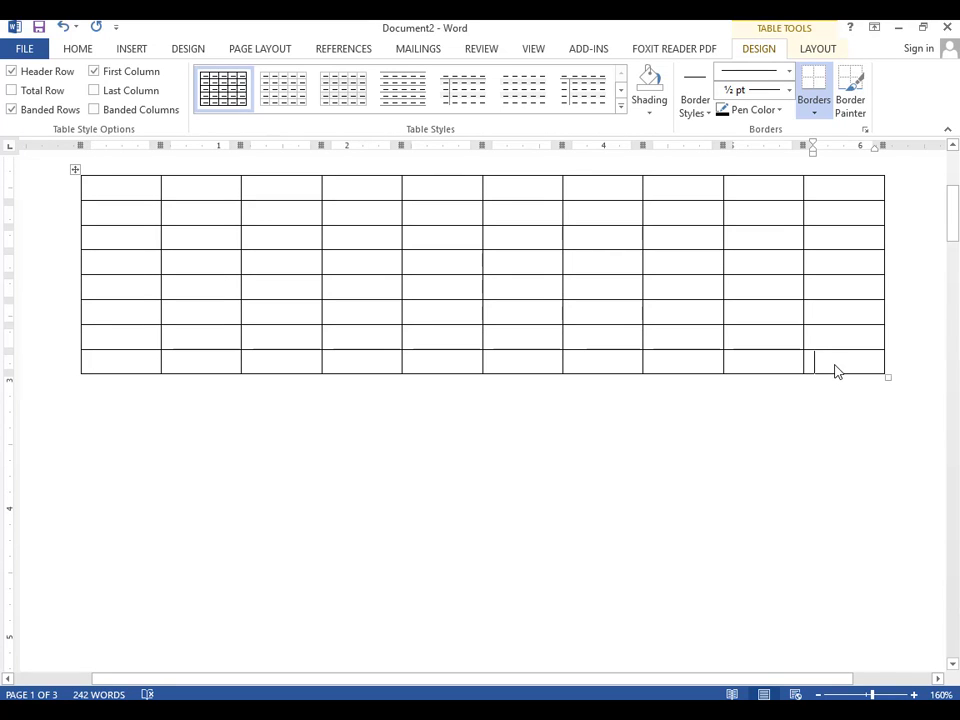
pyautogui.press('Tab')
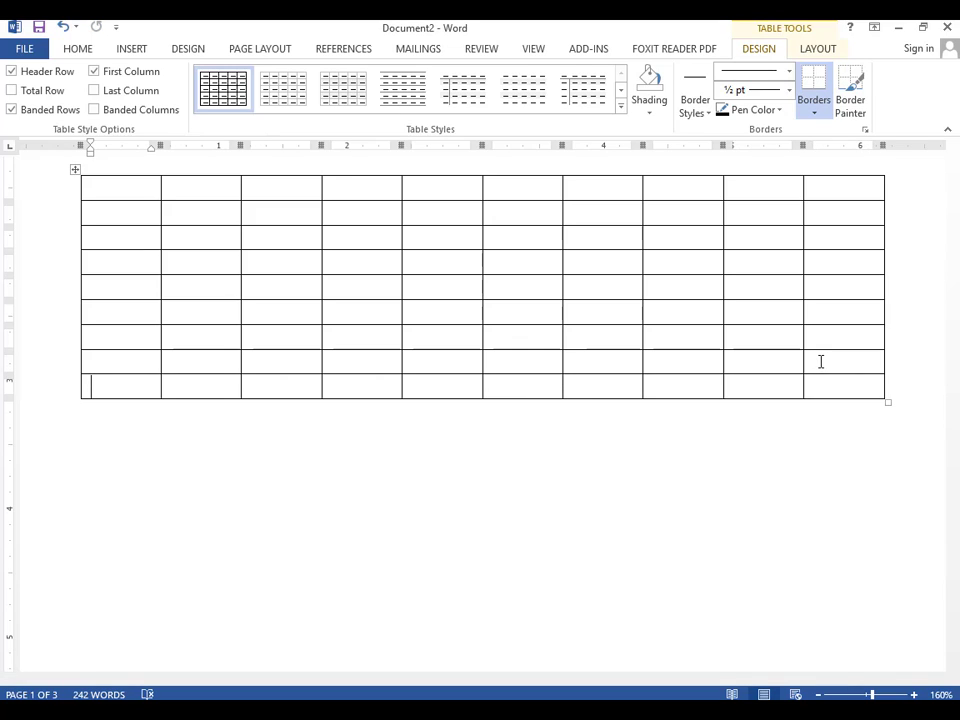
pyautogui.press('Tab')
pyautogui.press('Tab')
pyautogui.press('Tab')
pyautogui.press('Tab')
pyautogui.press('Tab')
pyautogui.press('Tab')
pyautogui.press('Tab')
pyautogui.press('Tab')
pyautogui.press('Tab')
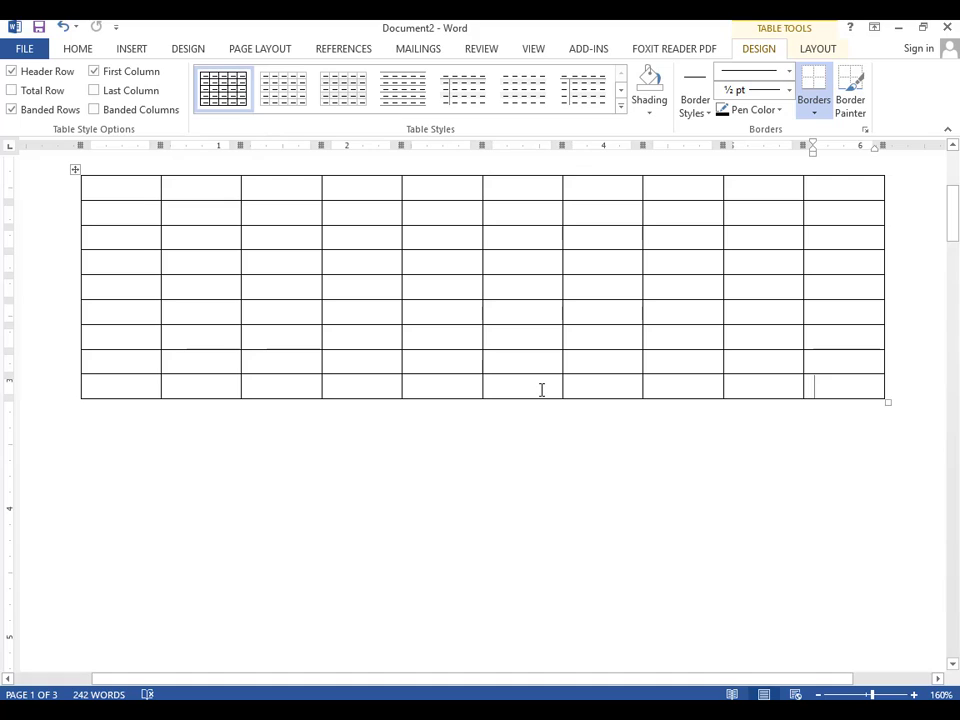
pyautogui.press('Tab')
pyautogui.press('Tab')
pyautogui.press('Tab')
pyautogui.press('Tab')
pyautogui.press('Tab')
pyautogui.press('Tab')
pyautogui.press('Tab')
pyautogui.press('Tab')
pyautogui.press('Tab')
pyautogui.press('Tab')
pyautogui.press('Tab')
pyautogui.press('Tab')
pyautogui.press('Tab')
pyautogui.press('Tab')
pyautogui.press('Tab')
pyautogui.press('Tab')
pyautogui.press('Tab')
pyautogui.press('Tab')
pyautogui.press('Tab')
pyautogui.press('Tab')
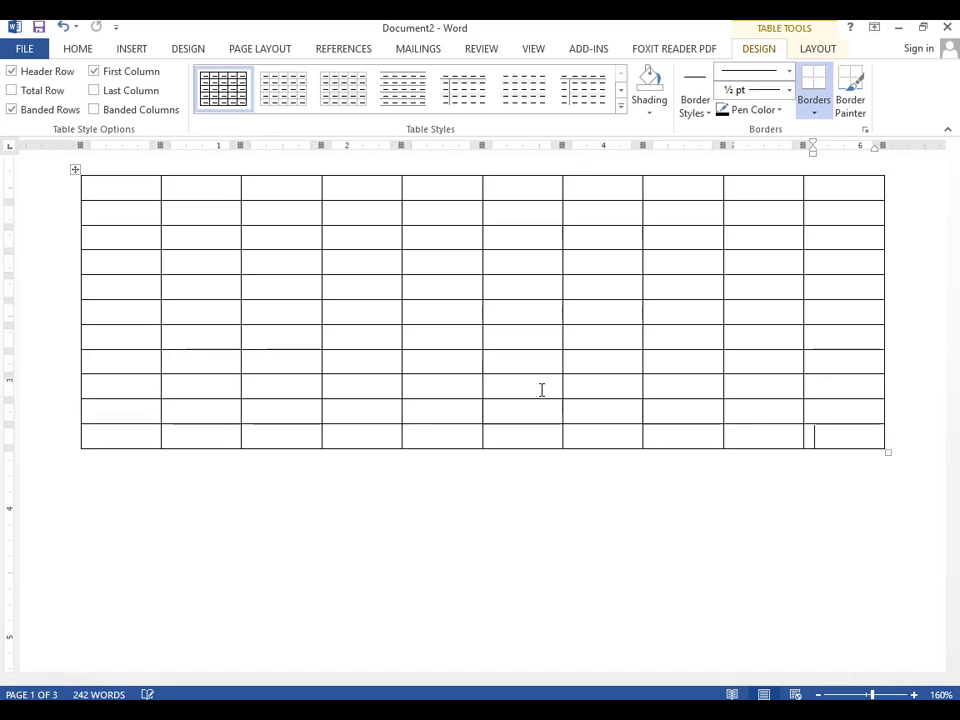
pyautogui.press('Tab')
pyautogui.press('Tab')
pyautogui.press('Tab')
pyautogui.press('Tab')
pyautogui.press('Tab')
pyautogui.press('Tab')
pyautogui.press('Tab')
# Step: Select the last row of the 10-column table and insert one more row below it
pyautogui.moveTo(118, 460); pyautogui.dragTo(881, 470)
pyautogui.rightClick(881, 470)
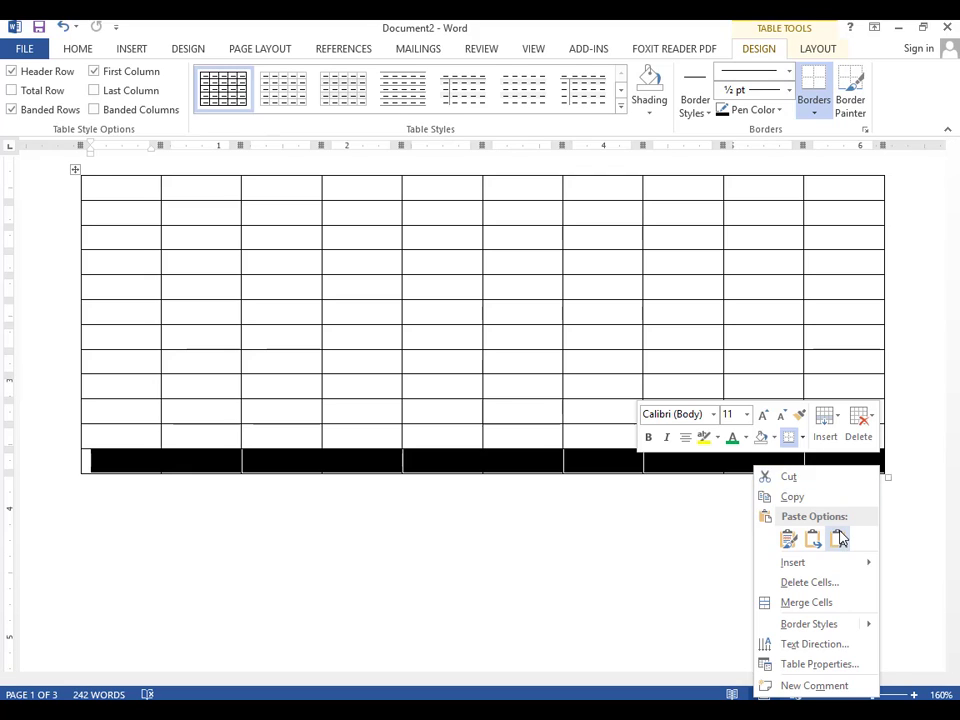
pyautogui.moveTo(848, 563)
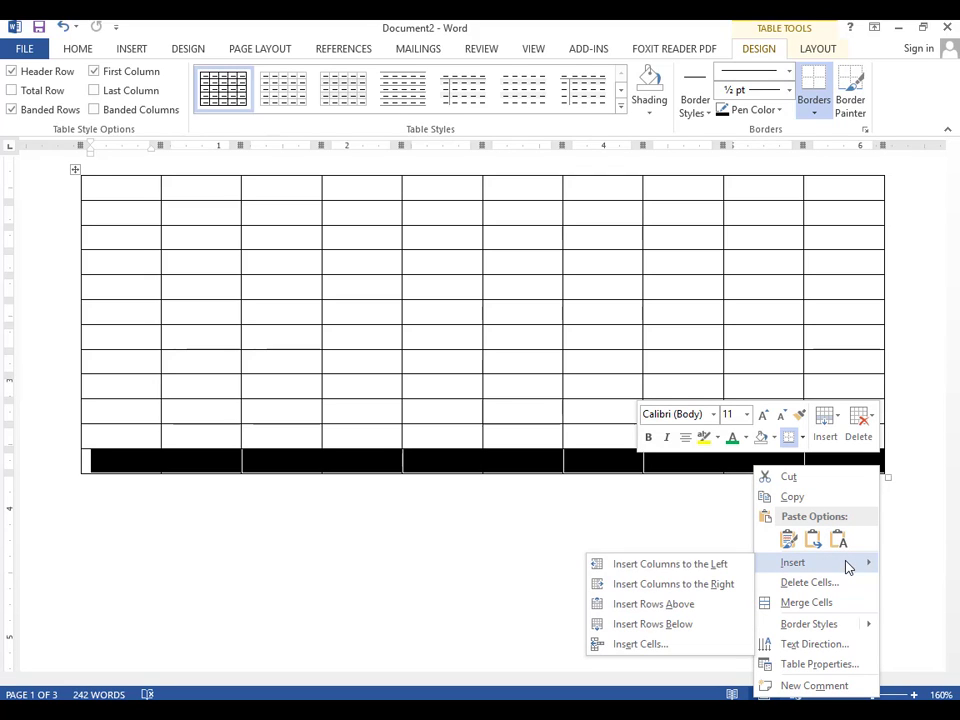
pyautogui.click(680, 626)
pyautogui.click(358, 500)
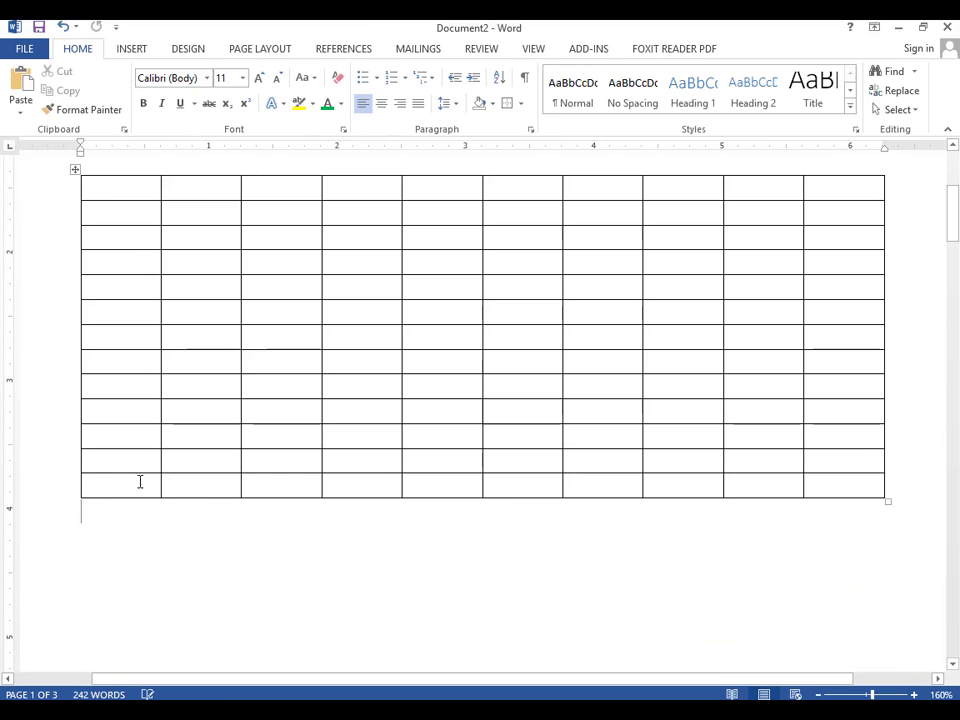
pyautogui.moveTo(140, 482); pyautogui.dragTo(905, 507)
pyautogui.click(765, 543)
pyautogui.scroll(3, 441, 404)
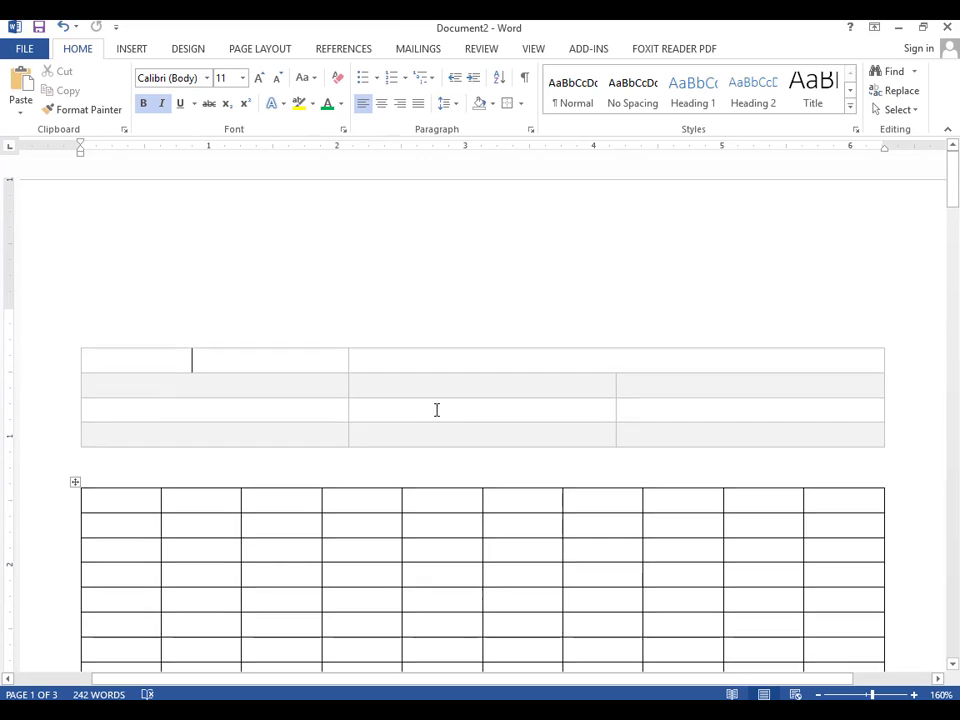
pyautogui.scroll(-1, 414, 433)
pyautogui.scroll(1, 414, 433)
# Step: Select the entire document and delete all of its content, including both tables
pyautogui.click(629, 408)
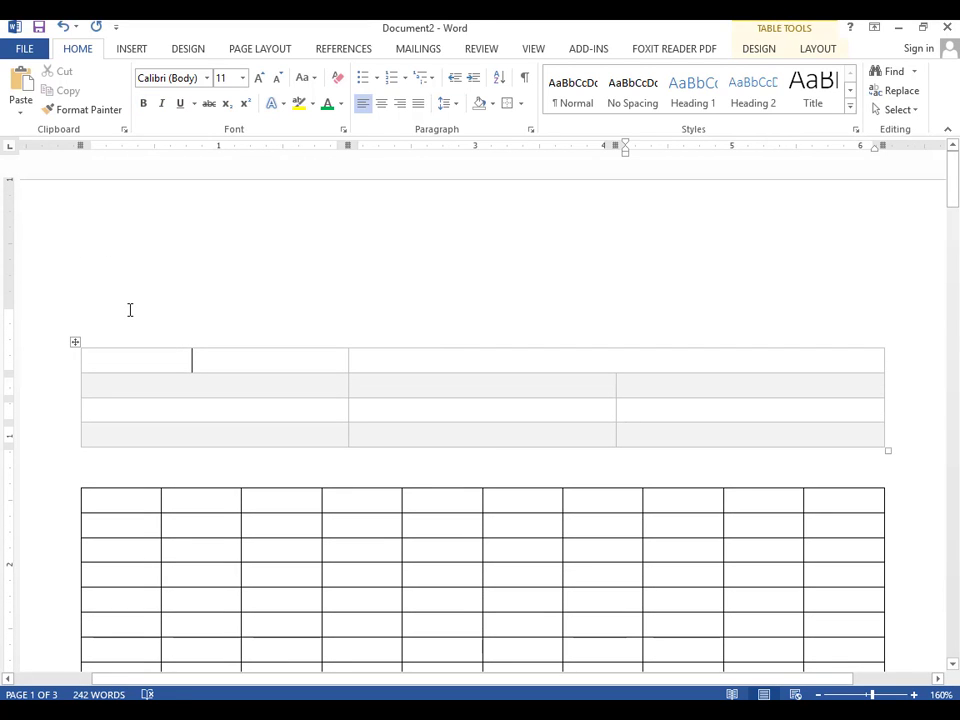
pyautogui.hotkey('ctrl', 'a')
pyautogui.press('Delete')
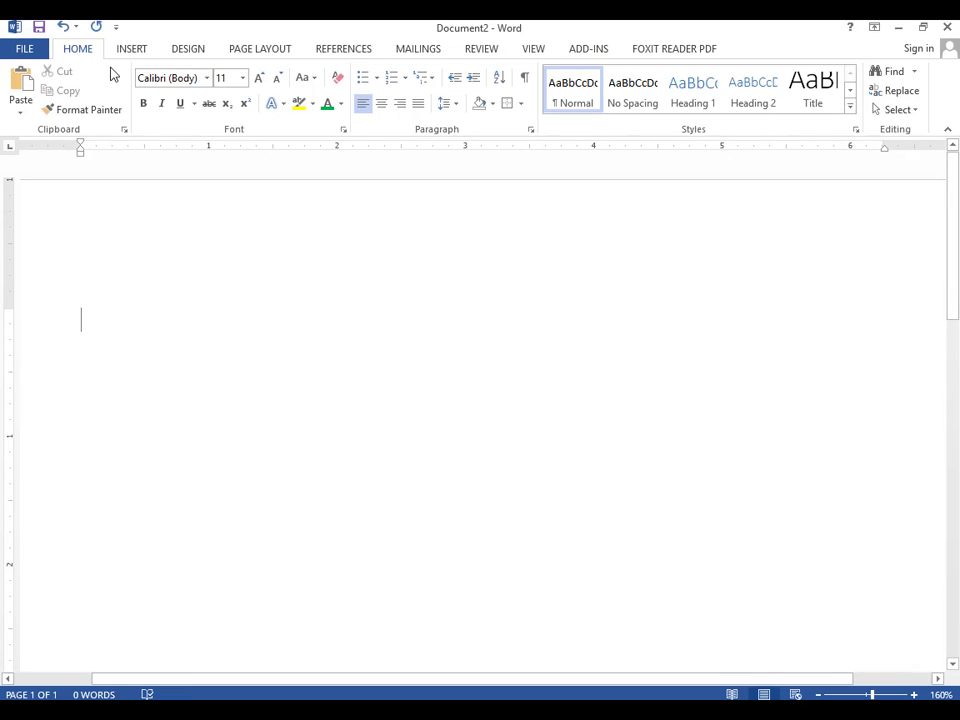
# Step: Insert the picture 870439_windows_512x512 from the Desktop folder into the empty document
pyautogui.click(140, 47)
pyautogui.click(153, 105)
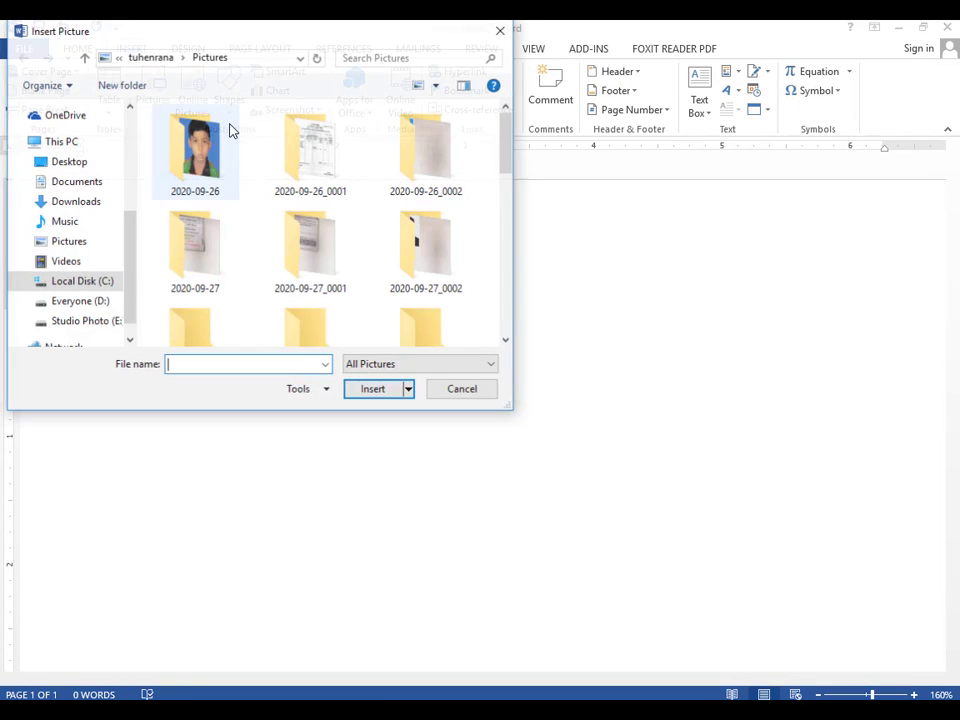
pyautogui.click(67, 163)
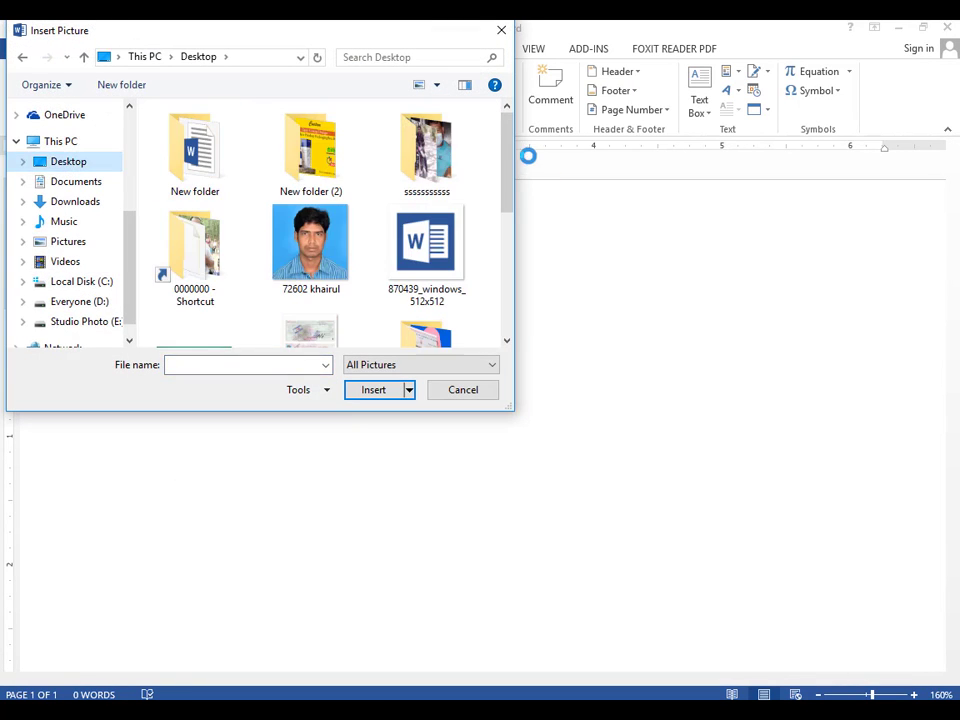
pyautogui.scroll(-1, 510, 154)
pyautogui.click(425, 205)
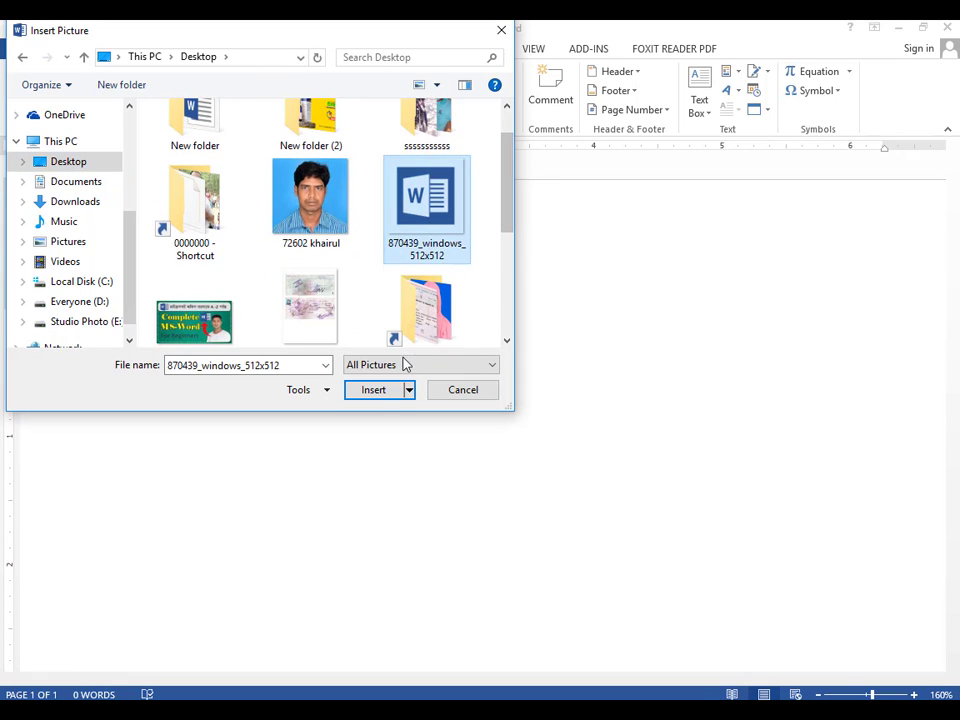
pyautogui.click(373, 390)
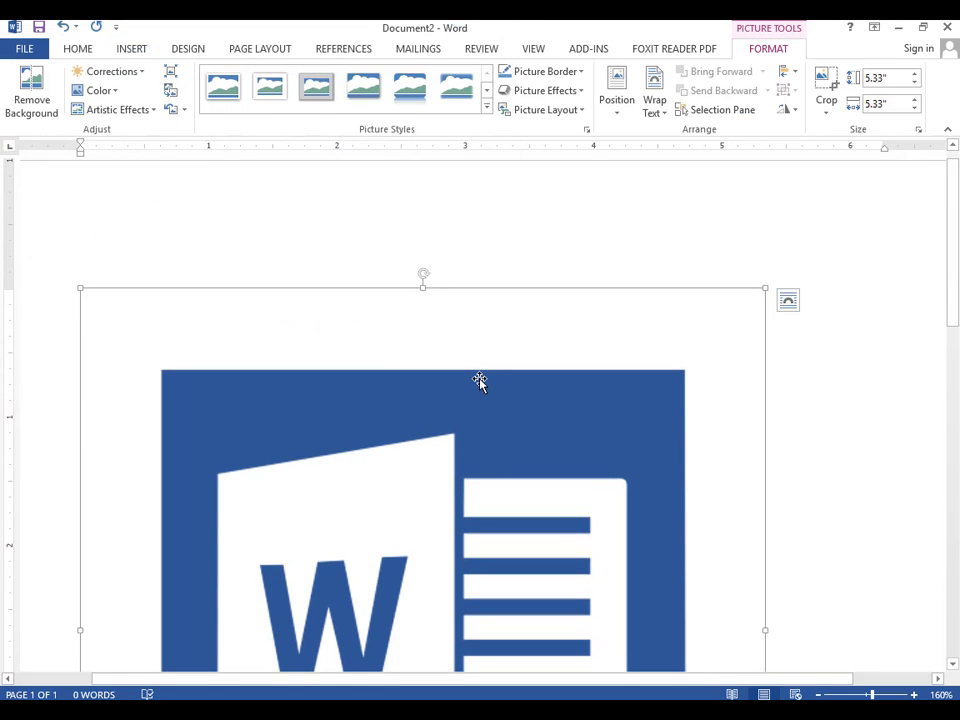
# Step: Examine the whole inserted picture on the page at 110% zoom
pyautogui.scroll(-5, 480, 381)
pyautogui.click(818, 694)
pyautogui.click(818, 694)
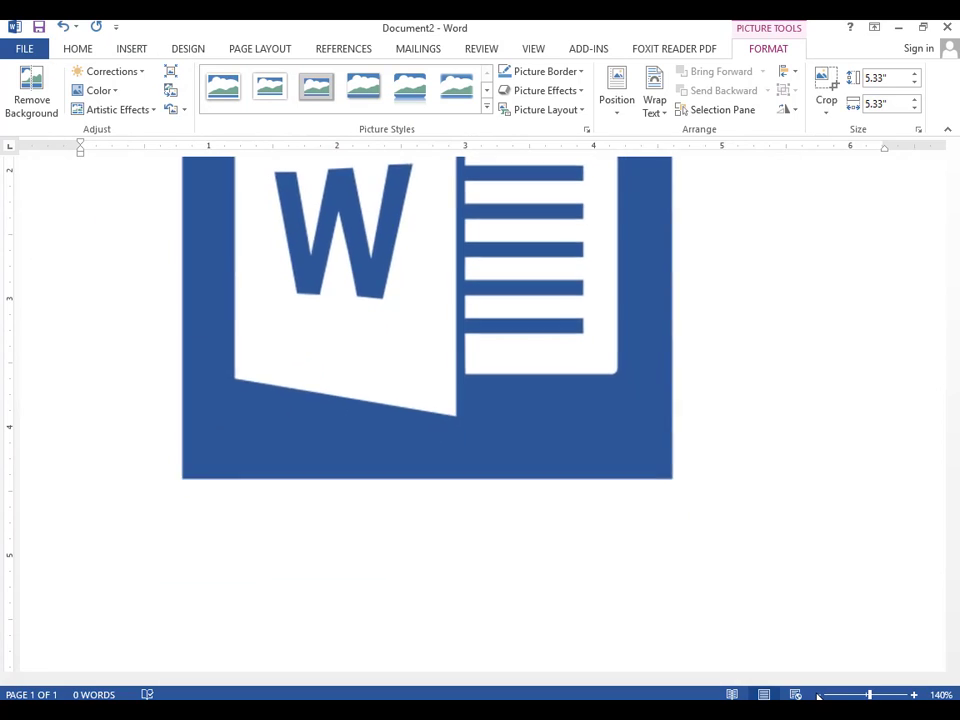
pyautogui.click(818, 694)
pyautogui.click(818, 694)
pyautogui.click(818, 694)
pyautogui.click(469, 343)
pyautogui.scroll(5, 469, 343)
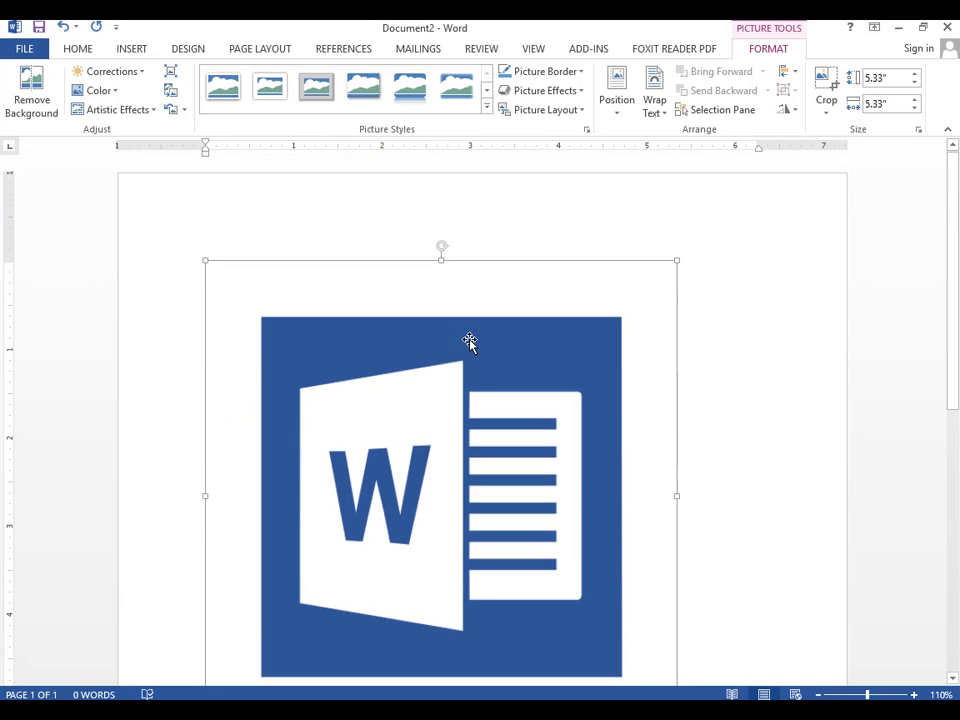
pyautogui.click(830, 341)
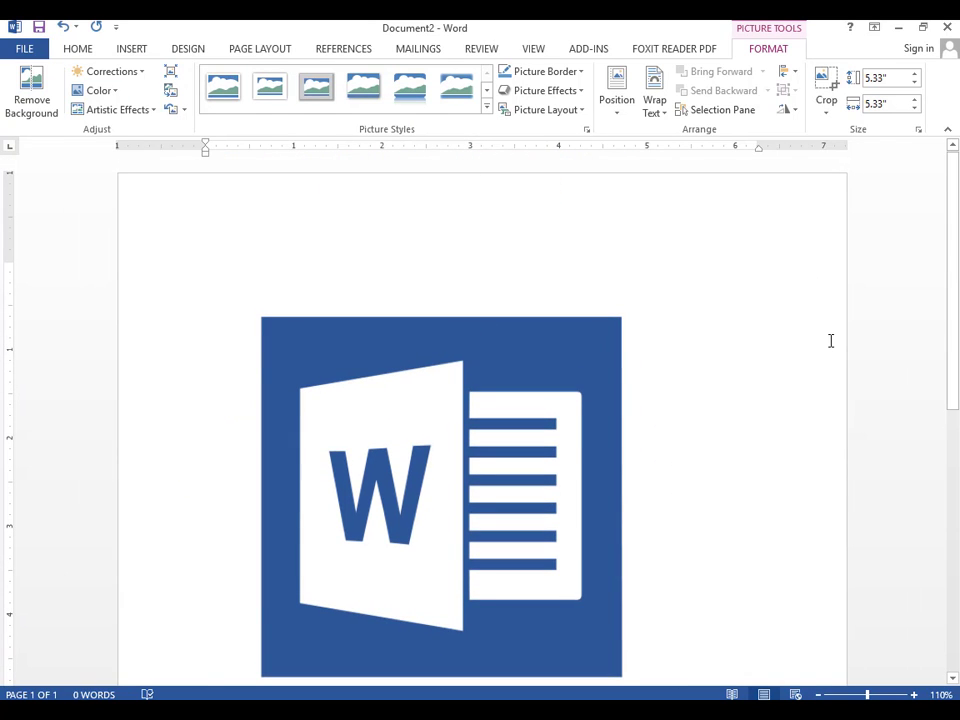
pyautogui.scroll(-1, 830, 341)
# Step: Try several picture styles on the picture, including a black oval frame, and settle on the white frame with rounded diagonal corners
pyautogui.click(541, 302)
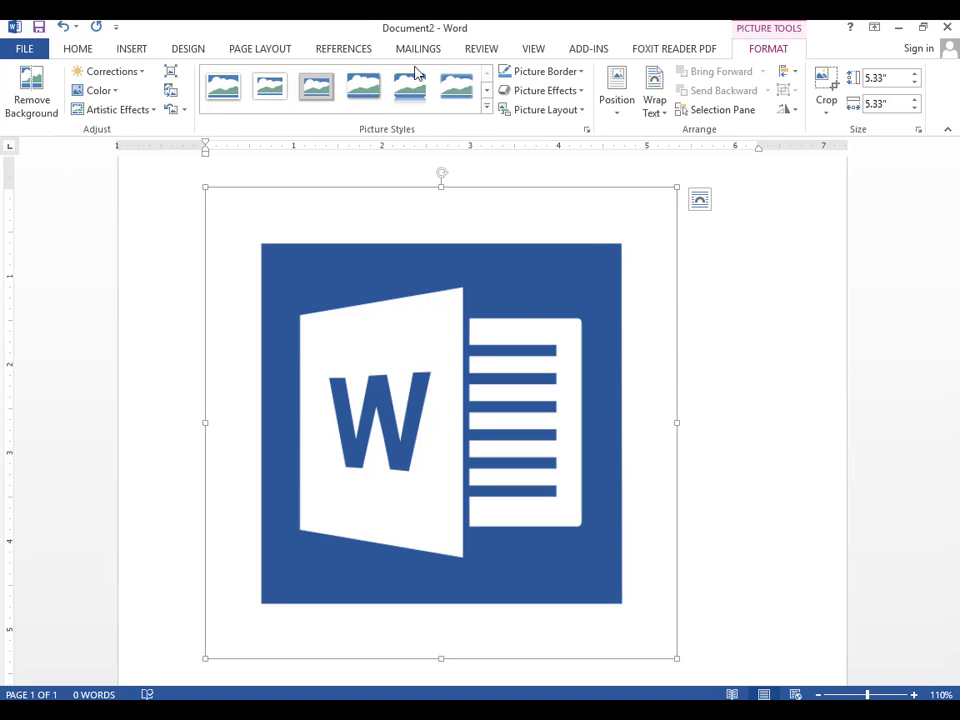
pyautogui.click(268, 87)
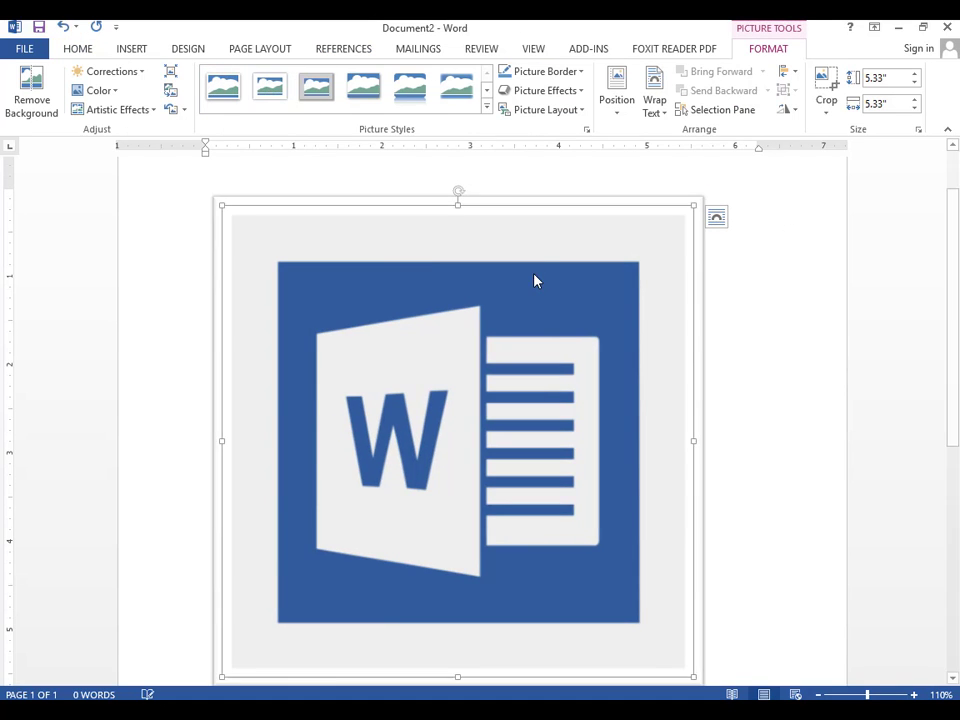
pyautogui.scroll(-1, 364, 90)
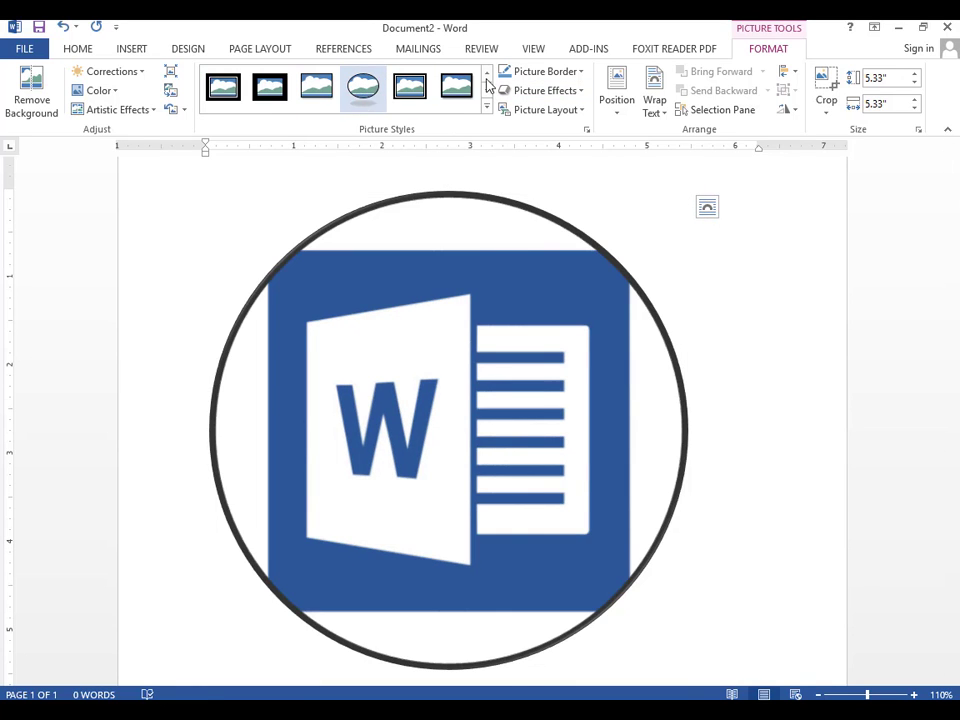
pyautogui.click(363, 85)
pyautogui.scroll(-1, 364, 80)
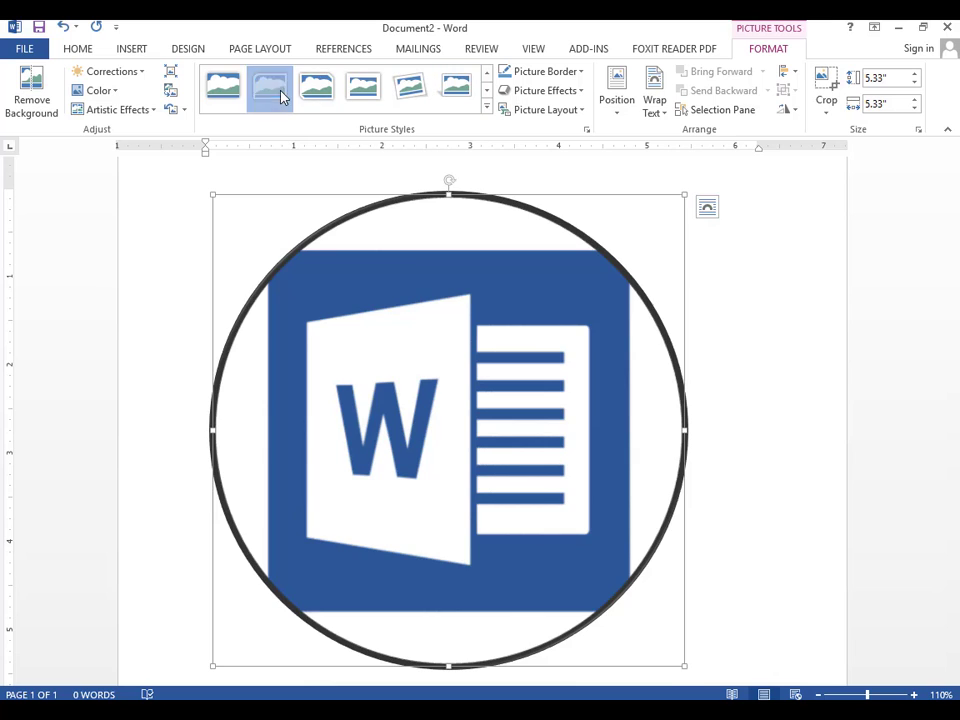
pyautogui.click(281, 95)
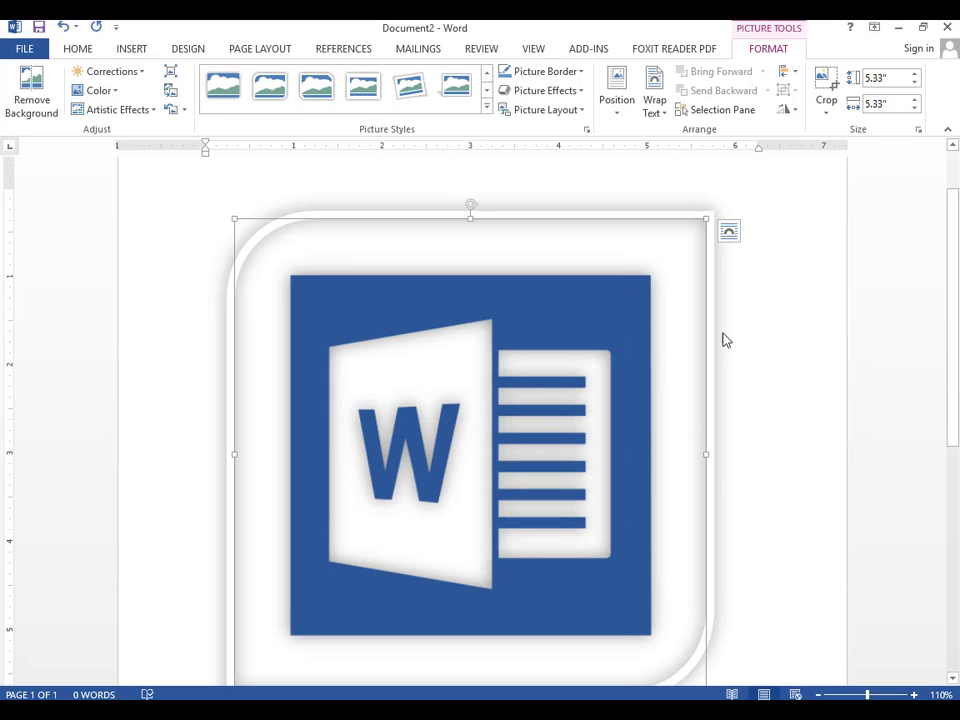
# Step: Recolor the picture with the light green variation
pyautogui.keyDown('ctrl'); pyautogui.scroll(-4, 726, 340); pyautogui.keyUp('ctrl')
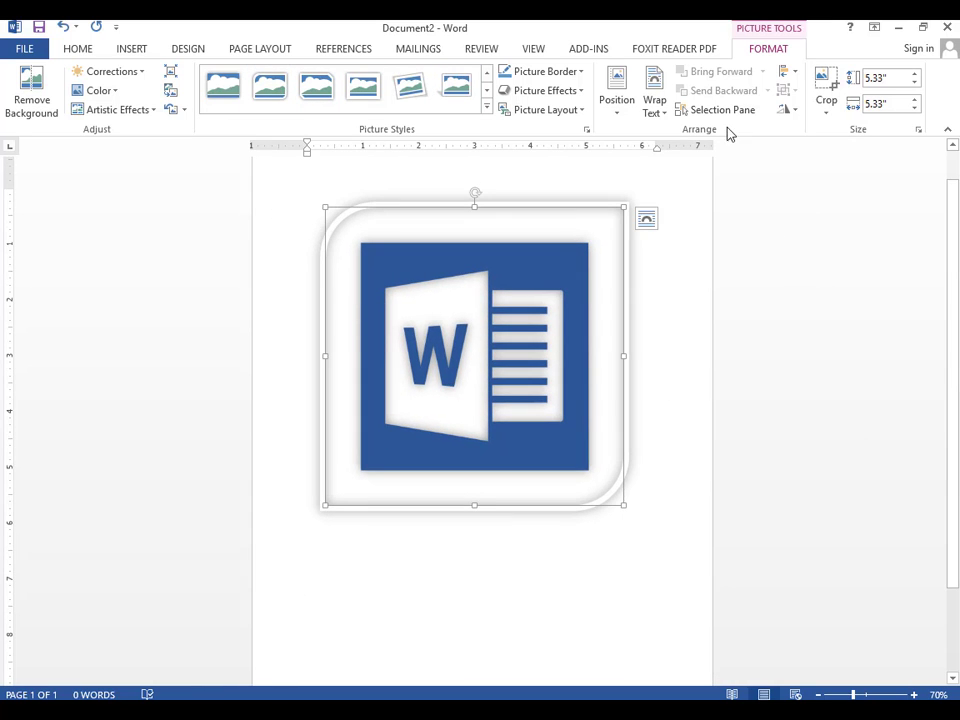
pyautogui.click(99, 90)
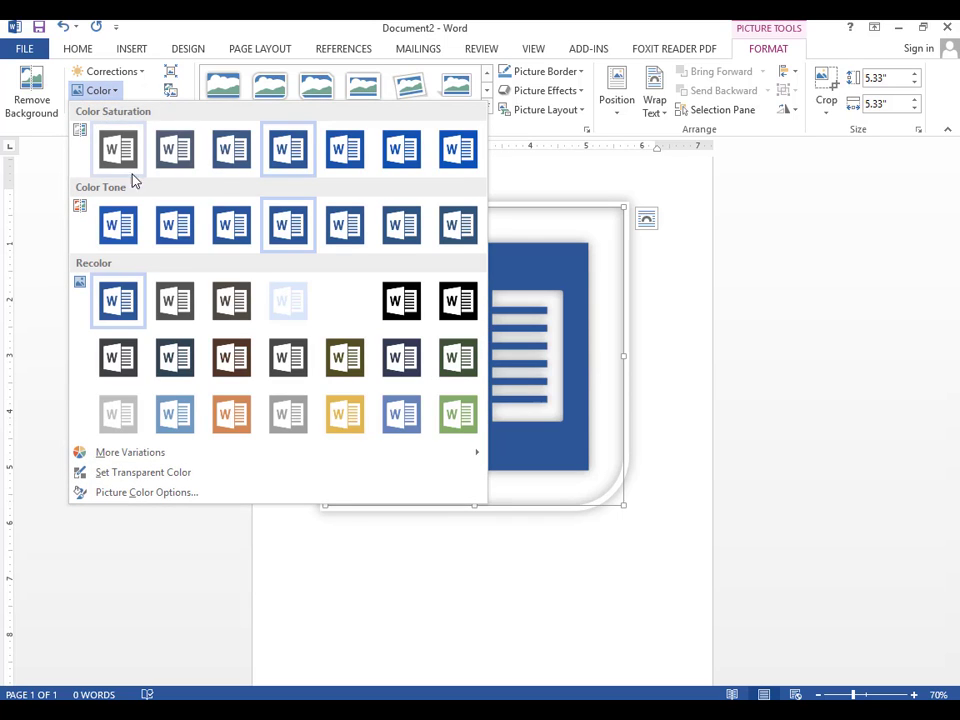
pyautogui.click(472, 418)
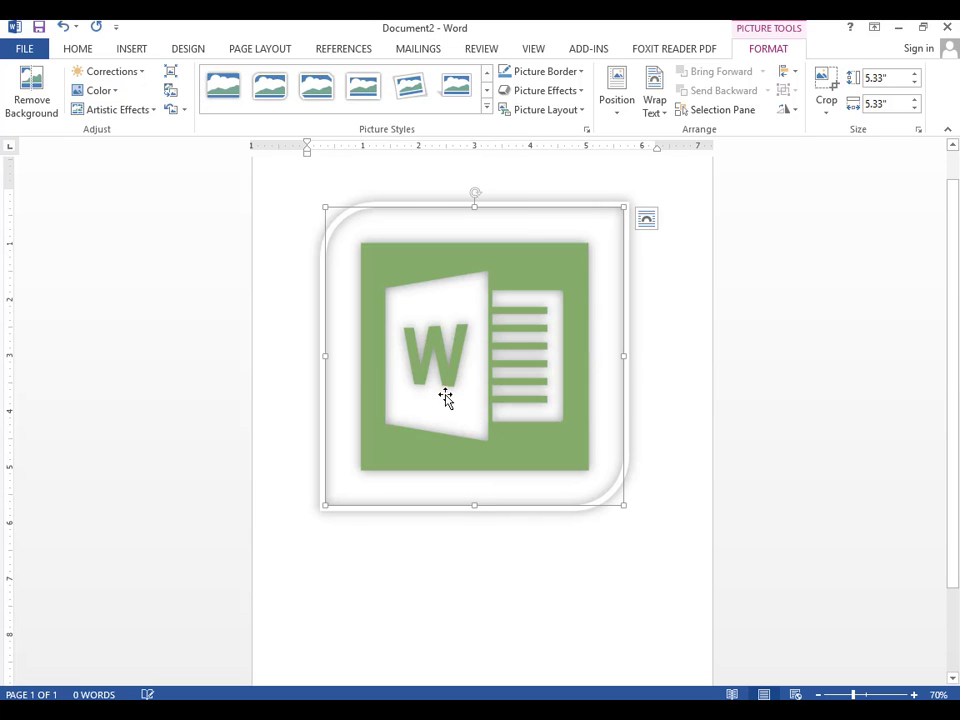
pyautogui.click(97, 90)
pyautogui.click(100, 73)
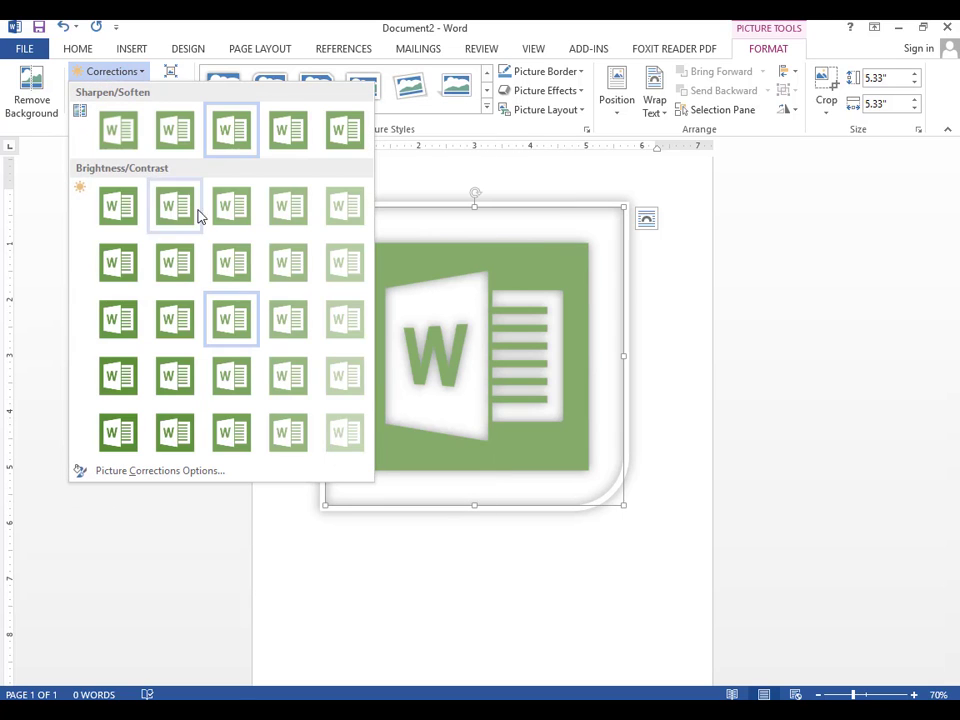
pyautogui.click(11, 165)
pyautogui.click(117, 110)
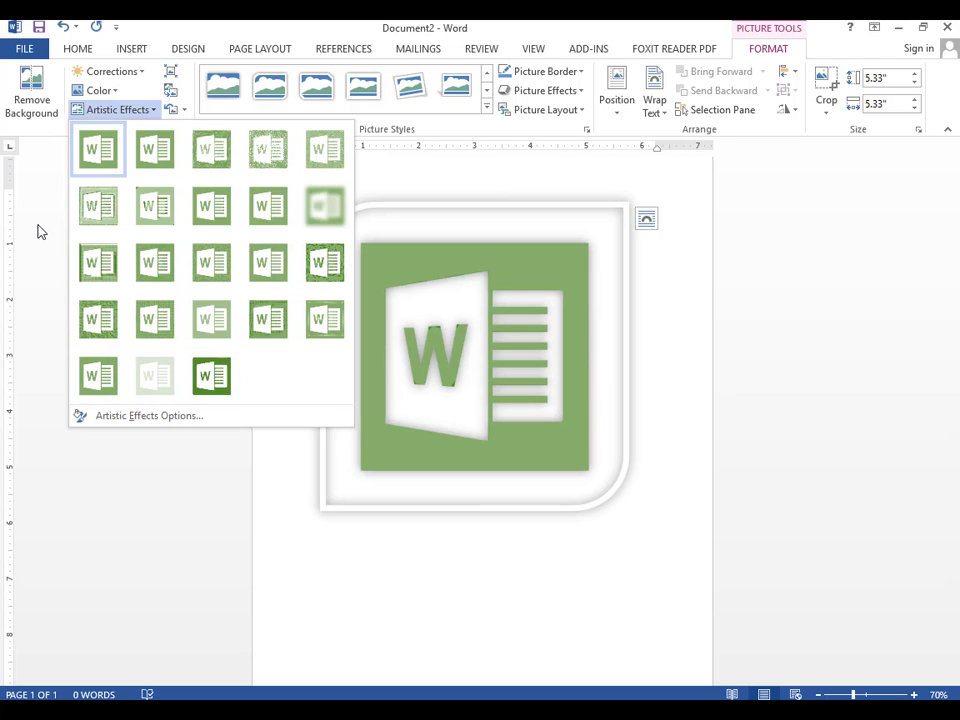
# Step: Try to remove the picture's background, keeping the automatically marked area
pyautogui.click(20, 96)
pyautogui.click(22, 97)
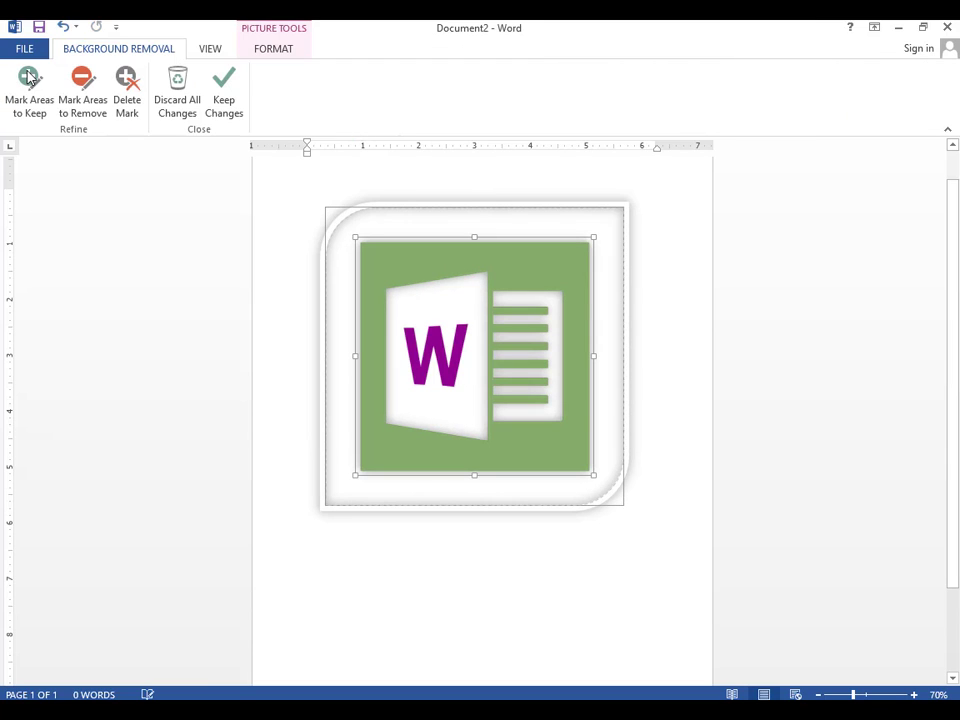
pyautogui.click(222, 92)
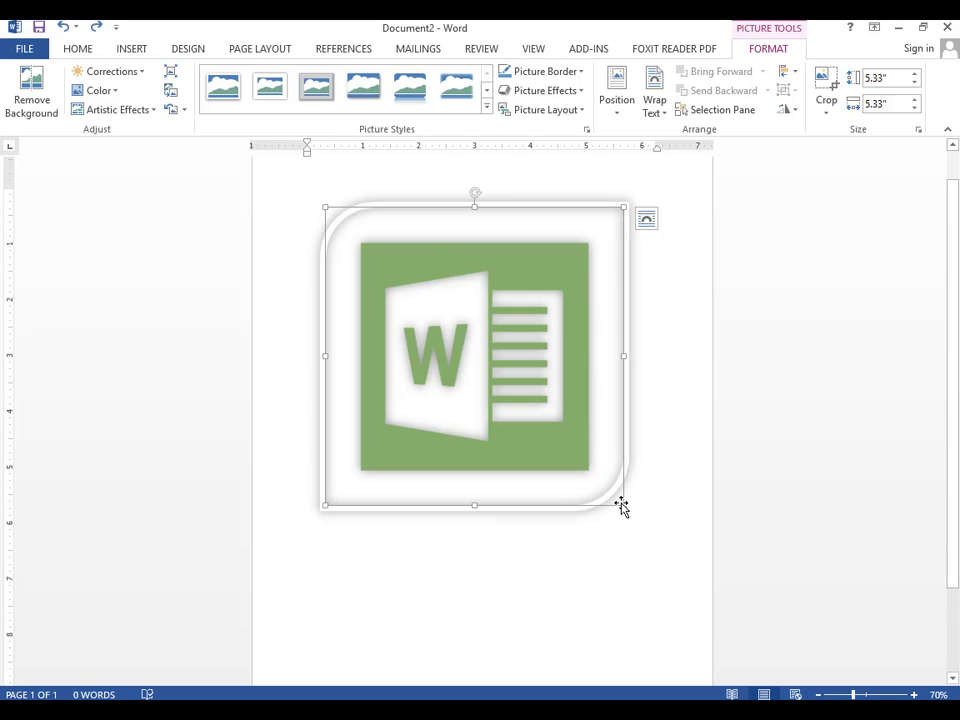
# Step: Shrink the picture proportionally to about 2.81 by 2.81 inches
pyautogui.moveTo(623, 505); pyautogui.dragTo(465, 364)
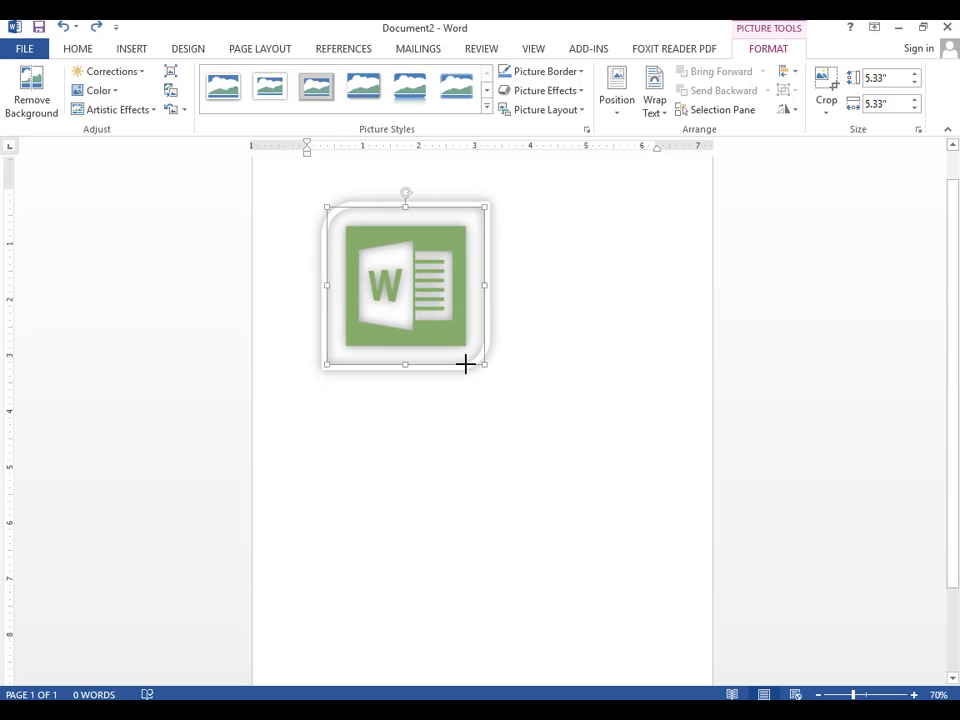
pyautogui.moveTo(407, 238)
pyautogui.mouseDown()
pyautogui.moveTo(500, 254)
pyautogui.moveTo(422, 246)
pyautogui.mouseUp()
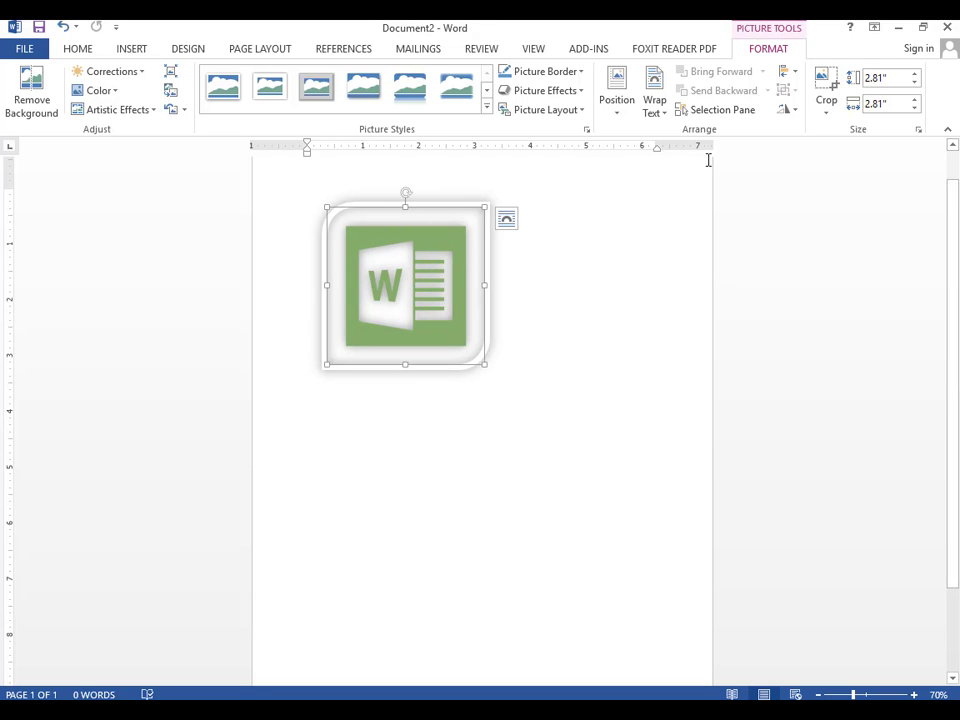
# Step: Set the picture's text wrapping to Behind Text and move it to the page's right edge
pyautogui.click(655, 105)
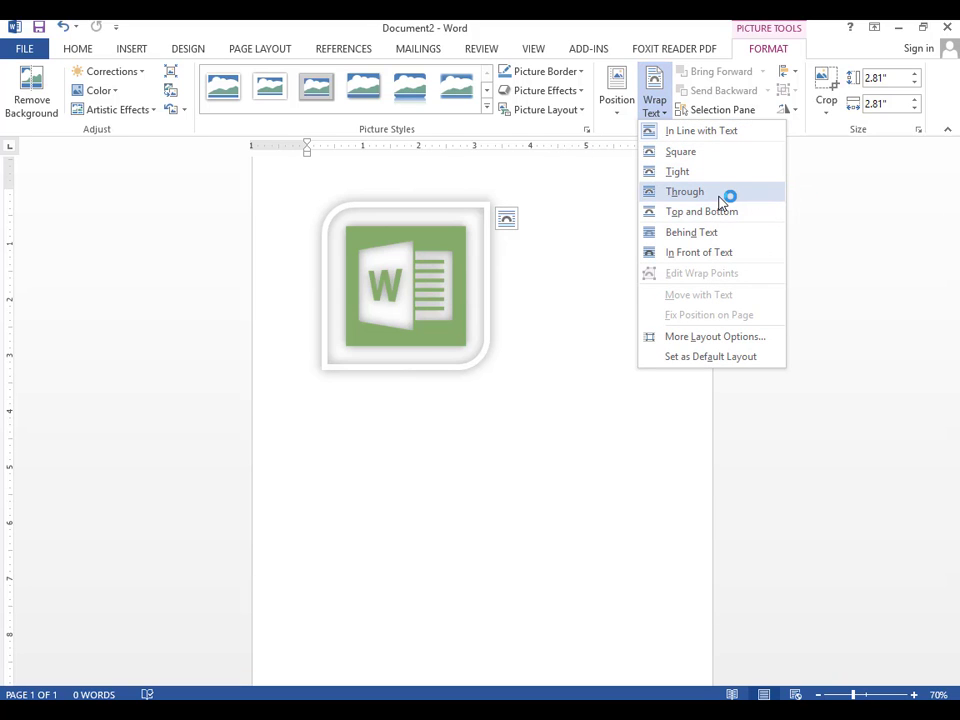
pyautogui.click(714, 232)
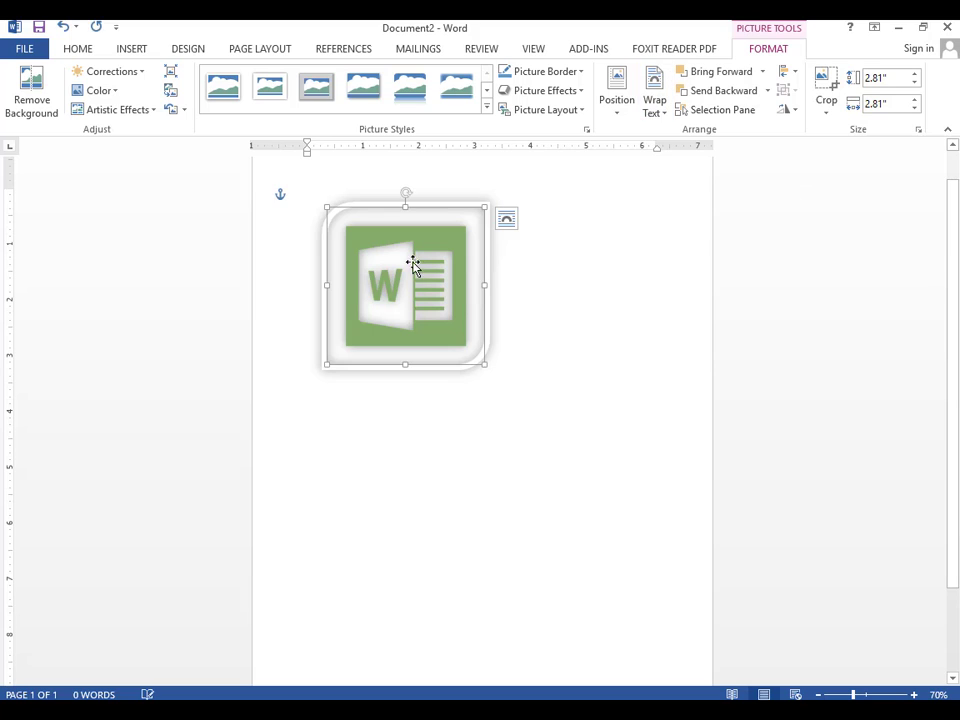
pyautogui.moveTo(413, 263); pyautogui.dragTo(634, 251)
# Step: Generate 22 paragraphs of placeholder text at the start of the document with =lorem(22)
pyautogui.click(330, 321)
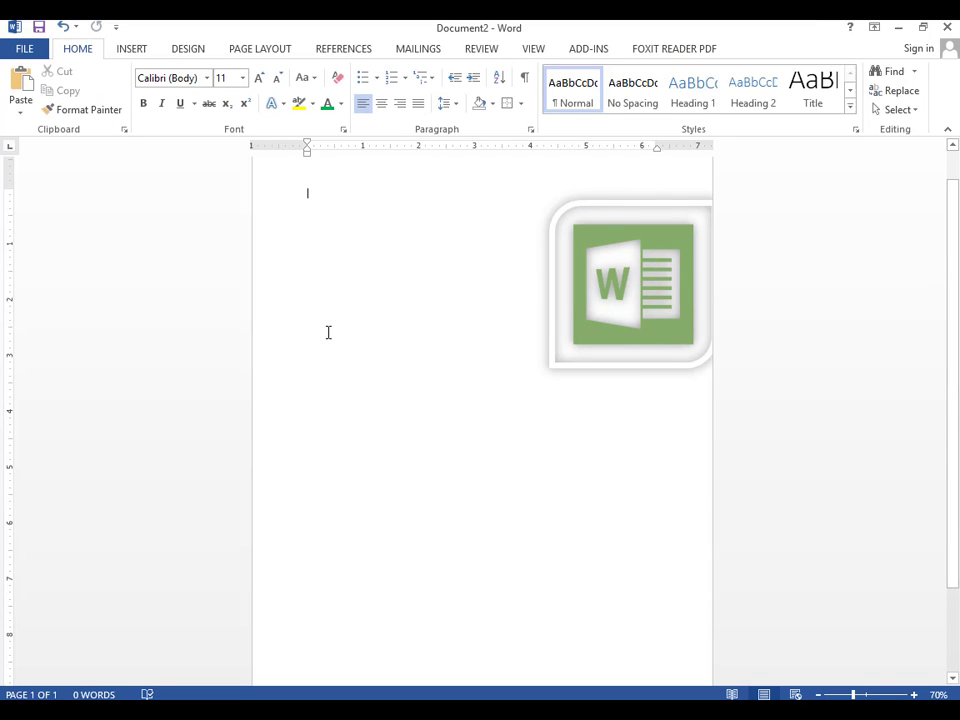
pyautogui.write('=lorem(22')
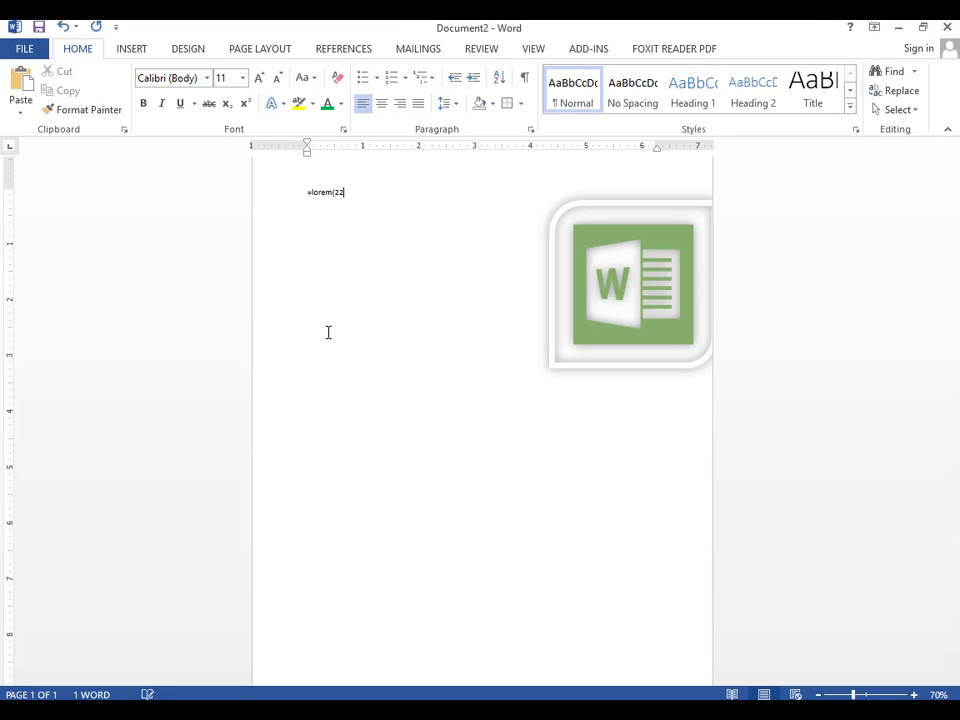
pyautogui.write(')')
pyautogui.press('Return')
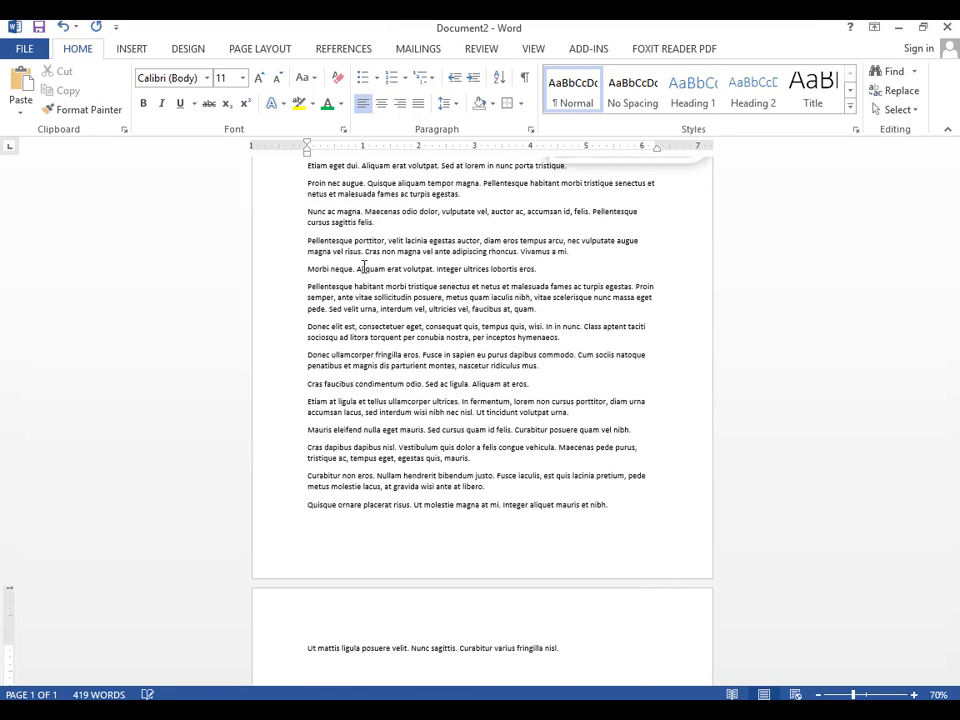
# Step: Change the picture's text wrapping to Through and move it to the left side of the opening paragraphs
pyautogui.scroll(3, 529, 263)
pyautogui.scroll(2, 529, 263)
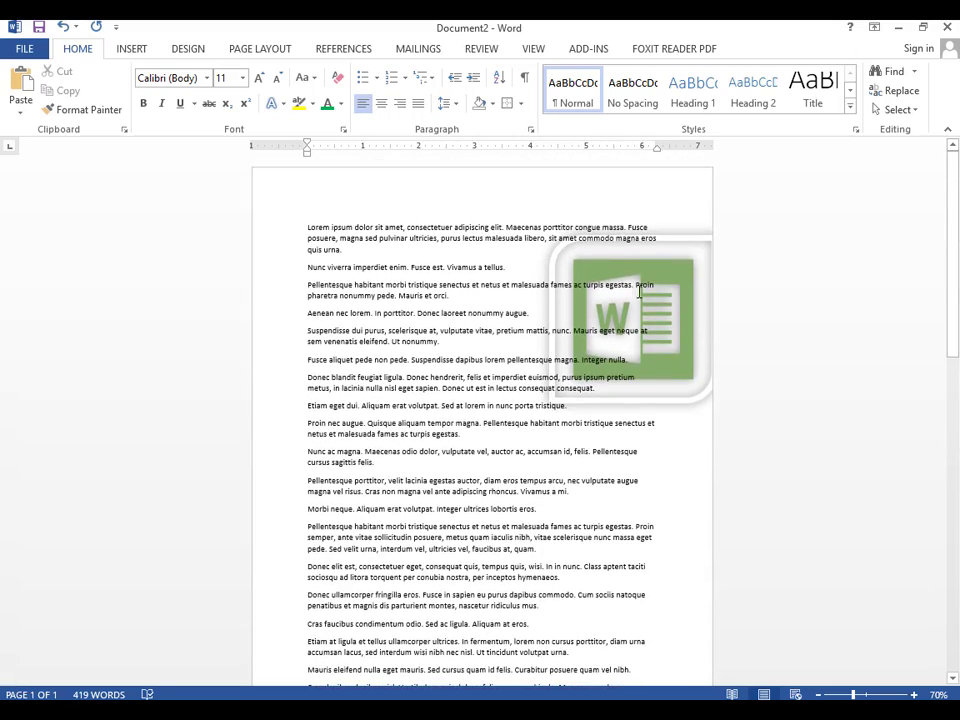
pyautogui.scroll(6, 530, 298)
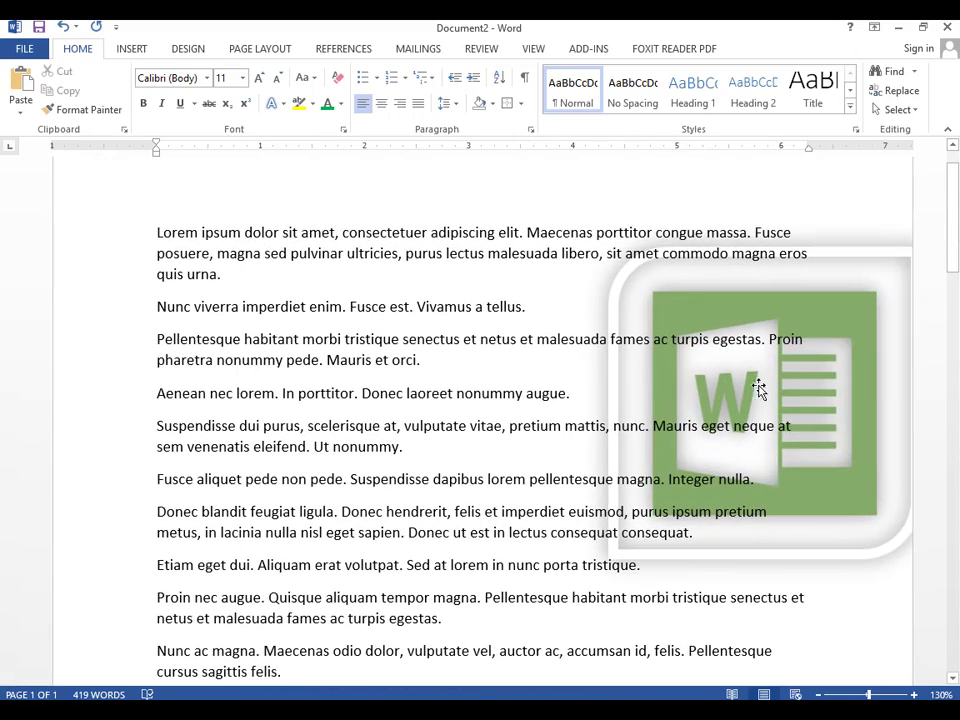
pyautogui.click(759, 389)
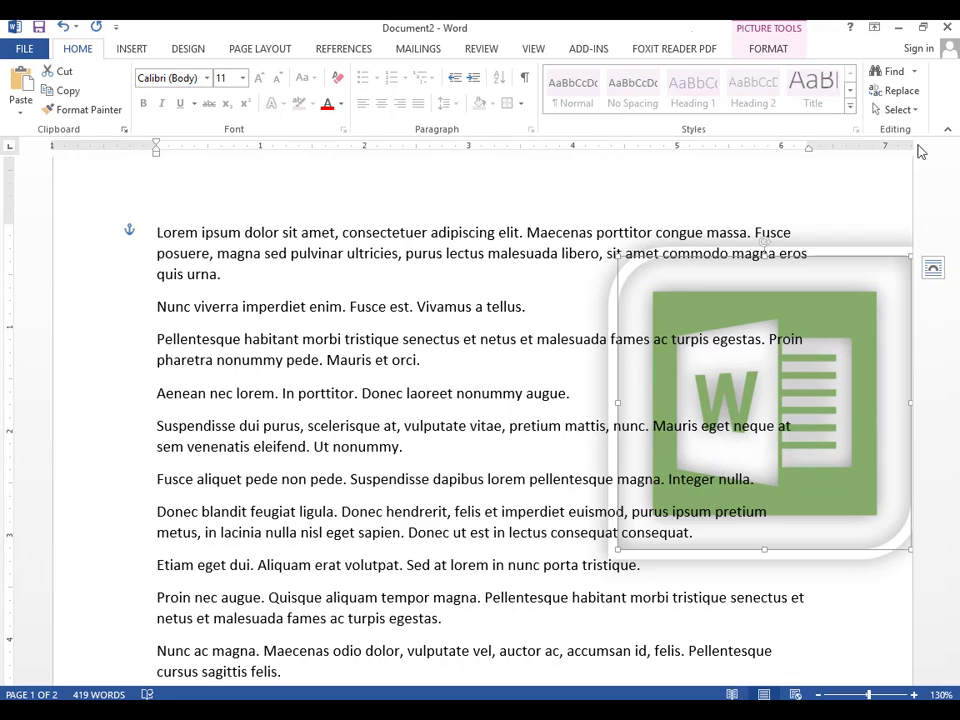
pyautogui.doubleClick(830, 283)
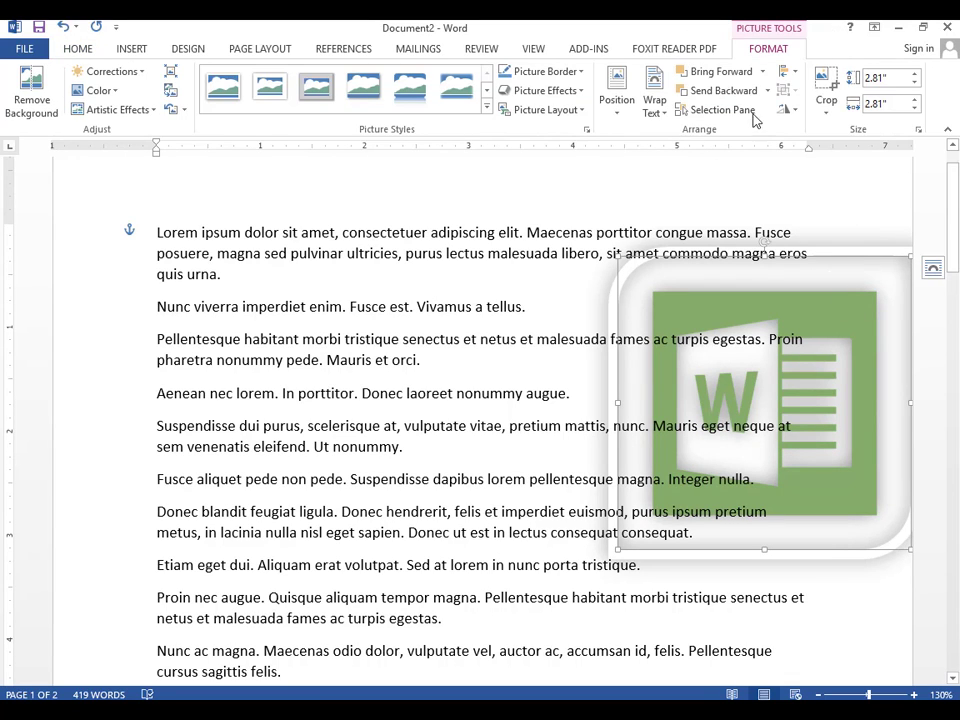
pyautogui.click(654, 104)
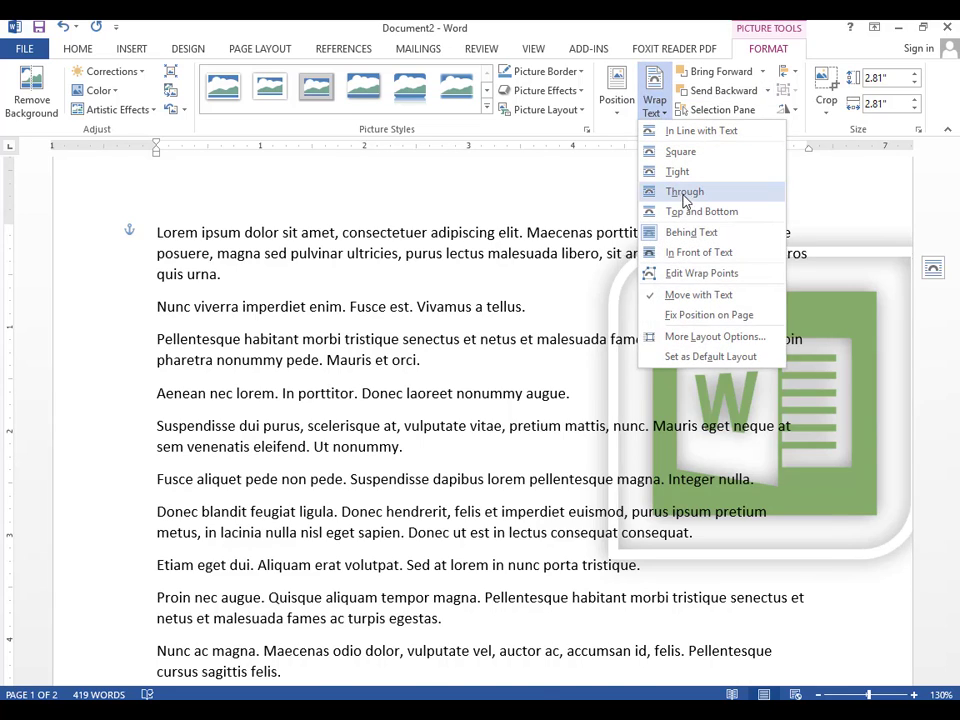
pyautogui.click(685, 193)
pyautogui.moveTo(744, 319); pyautogui.dragTo(360, 338)
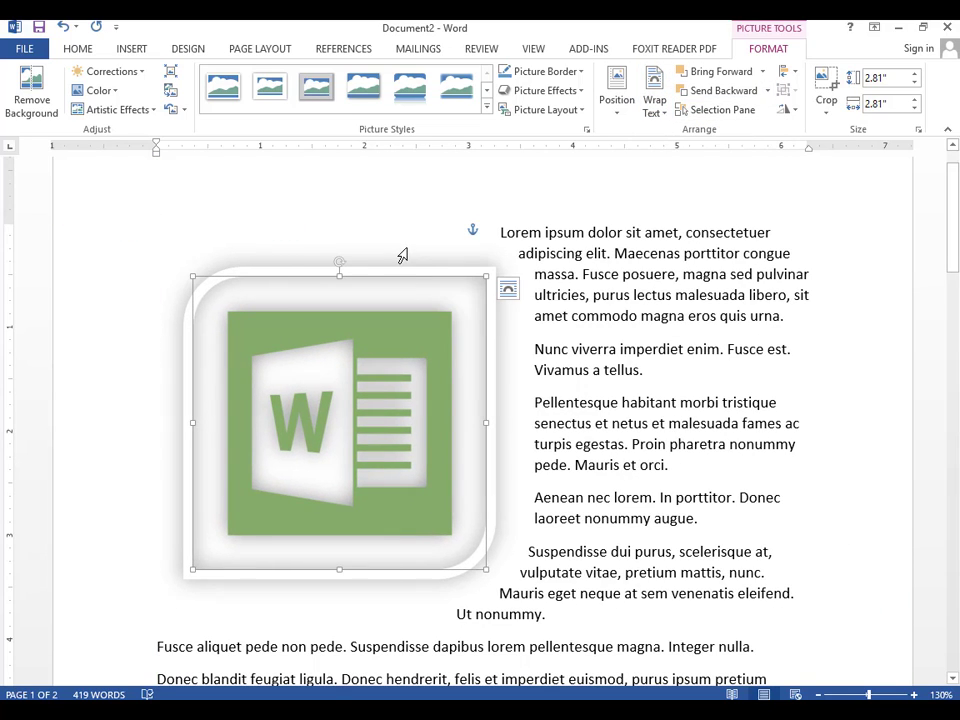
# Step: Move the picture farther down the page so the text wraps around it from the third paragraph on
pyautogui.keyDown('ctrl'); pyautogui.scroll(-8, 402, 256); pyautogui.keyUp('ctrl')
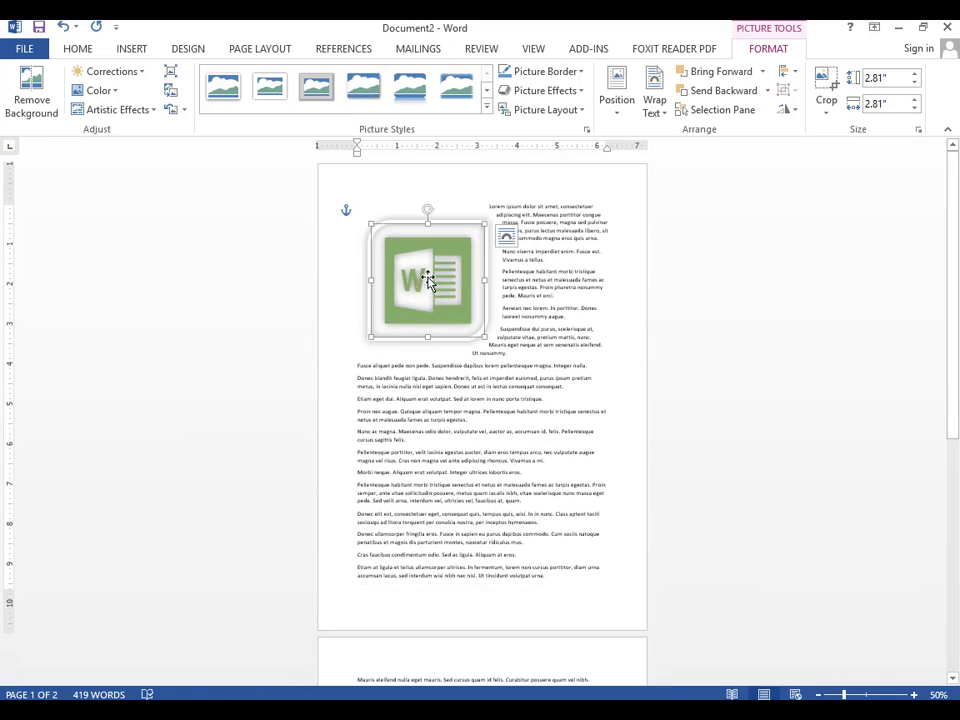
pyautogui.moveTo(428, 283); pyautogui.dragTo(477, 404)
pyautogui.moveTo(467, 301)
pyautogui.mouseDown()
pyautogui.moveTo(467, 279)
pyautogui.moveTo(465, 321)
pyautogui.mouseUp()
pyautogui.click(757, 402)
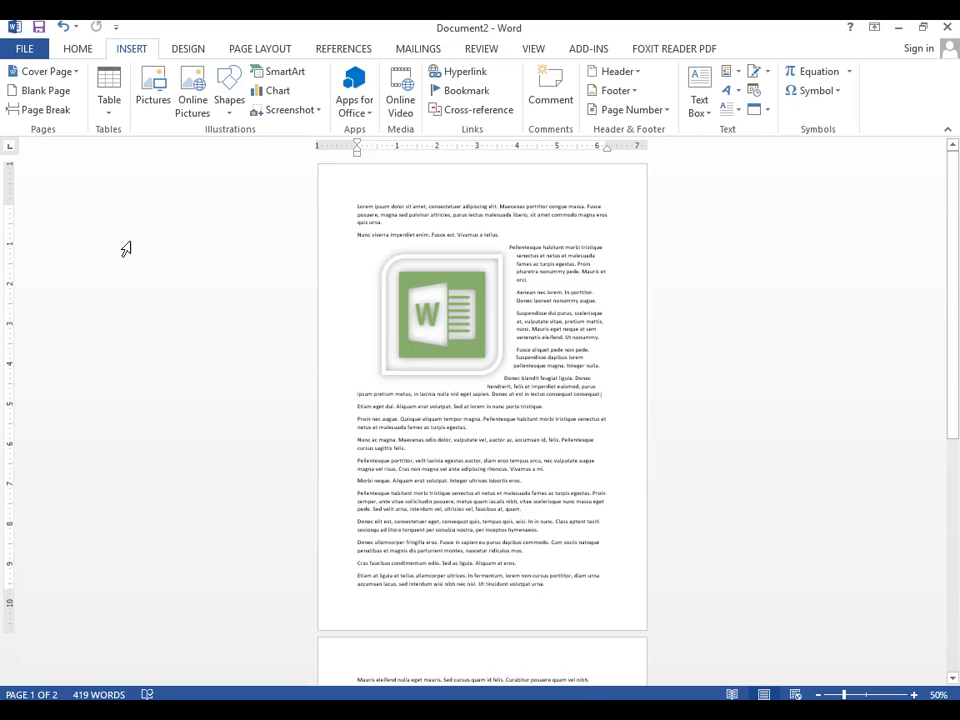
pyautogui.click(195, 104)
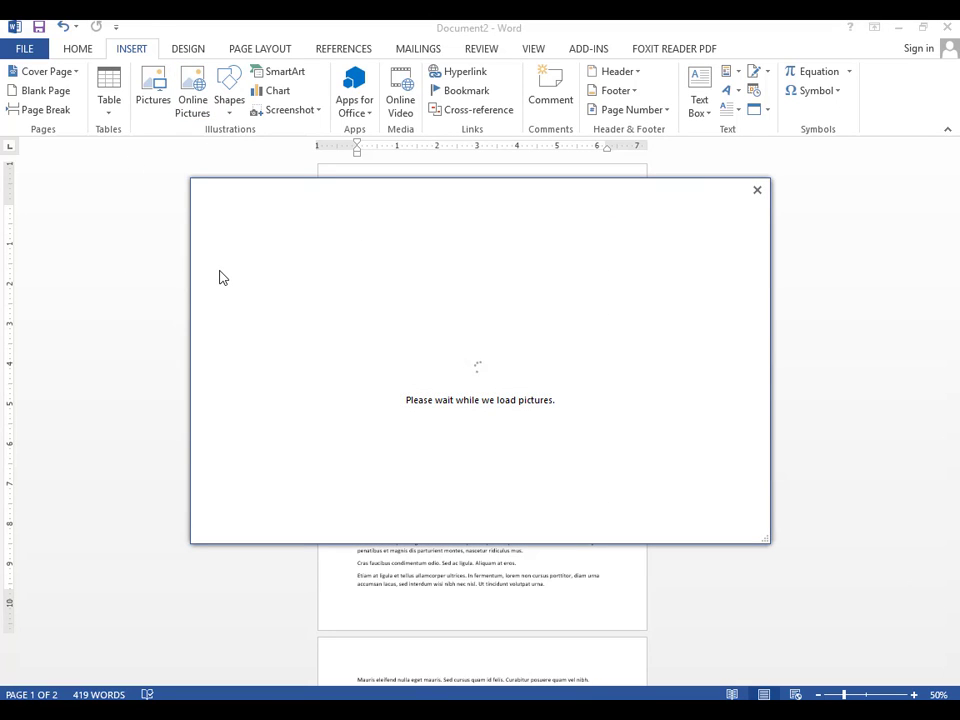
pyautogui.click(757, 190)
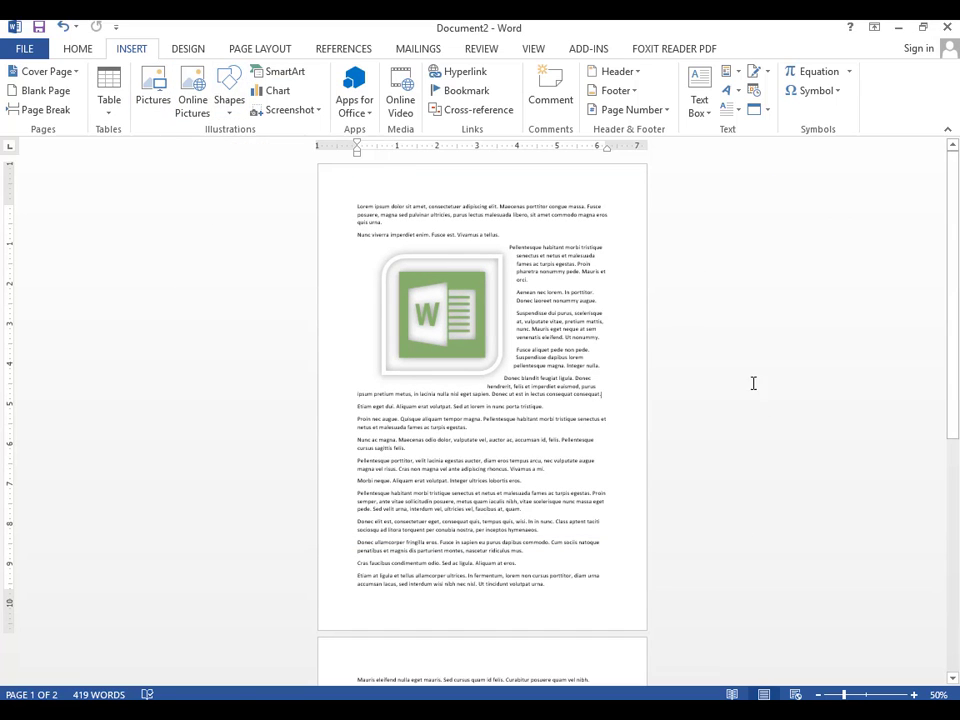
# Step: Draw a rectangle about 1.8" high and 5.29" wide below the last paragraph on page 2
pyautogui.scroll(-4, 887, 362)
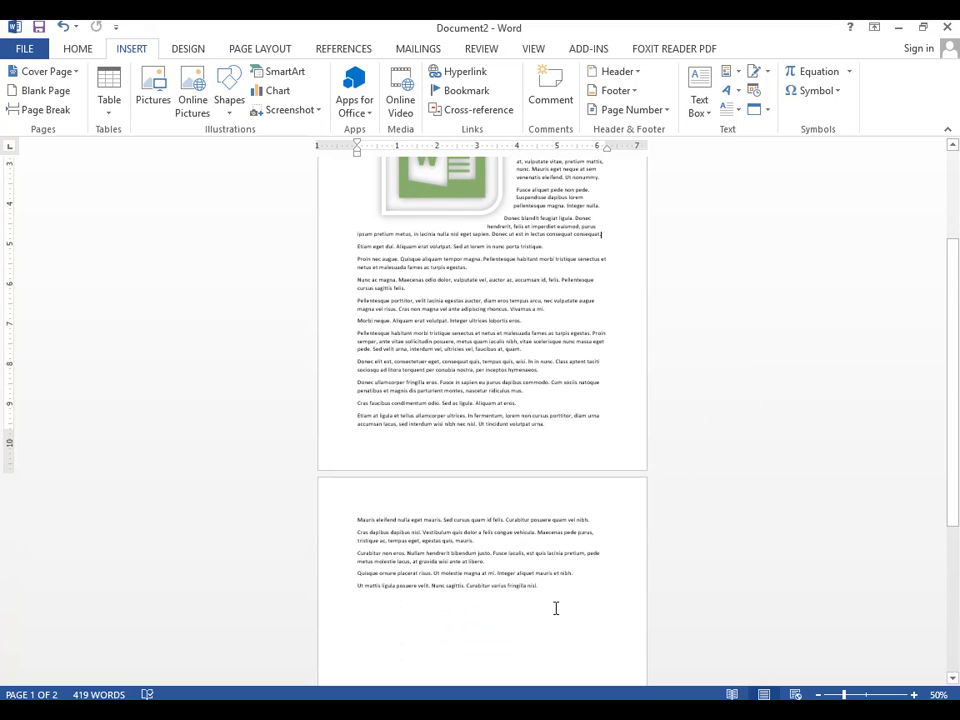
pyautogui.click(557, 604)
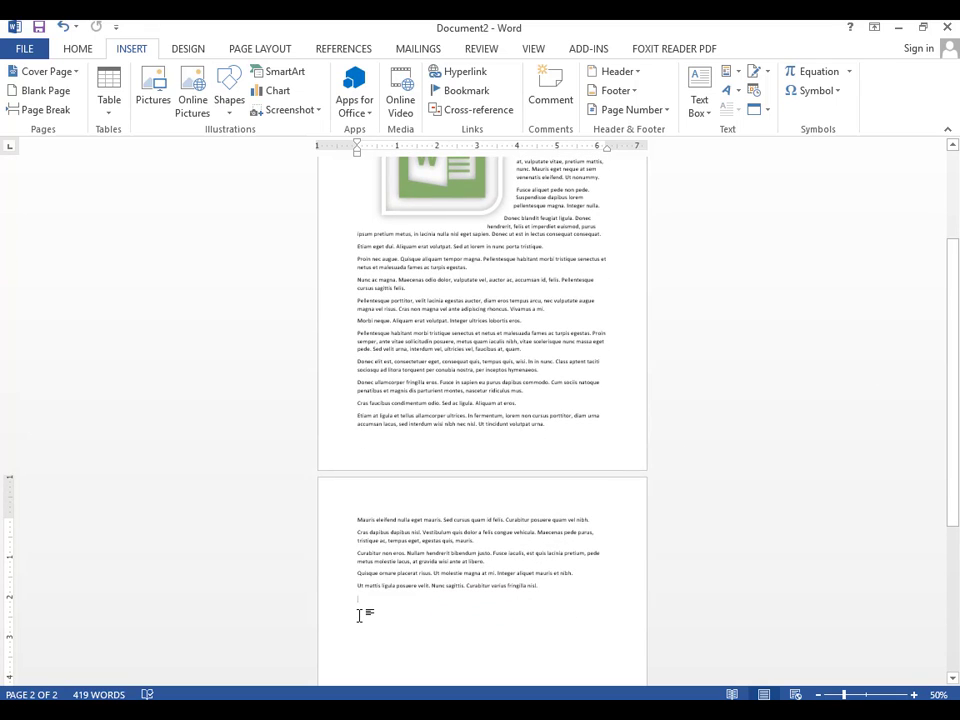
pyautogui.scroll(8, 359, 615)
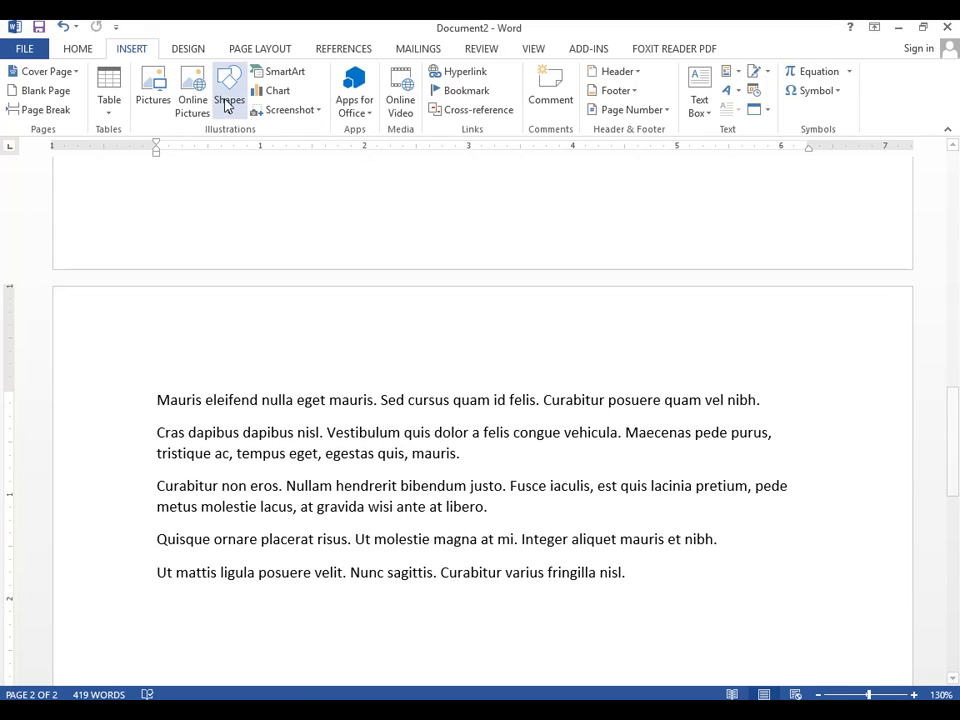
pyautogui.click(227, 104)
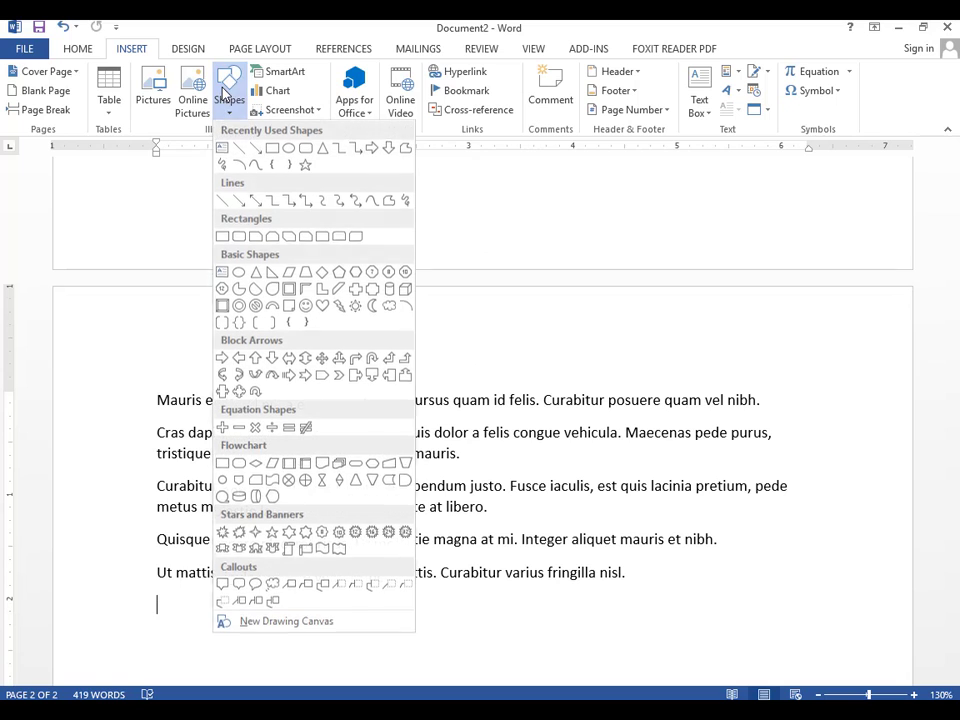
pyautogui.click(276, 167)
pyautogui.scroll(-5, 259, 435)
pyautogui.moveTo(214, 416)
pyautogui.mouseDown()
pyautogui.moveTo(381, 495)
pyautogui.moveTo(735, 568)
pyautogui.moveTo(766, 603)
pyautogui.mouseUp()
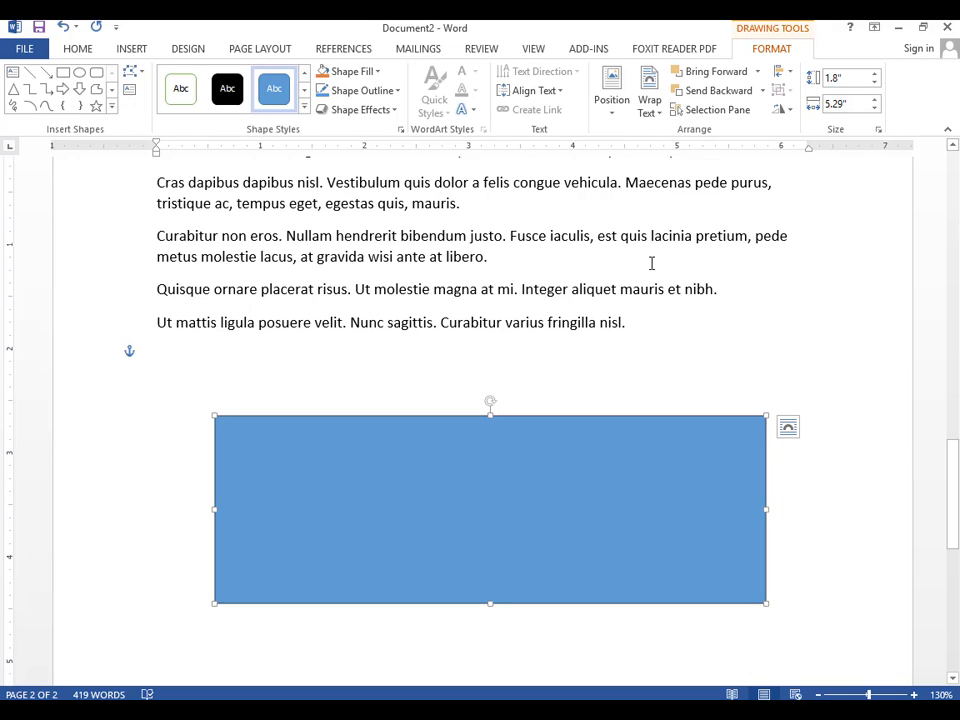
# Step: Fill the rectangle with the standard green color
pyautogui.click(378, 72)
pyautogui.click(463, 607)
pyautogui.click(838, 290)
pyautogui.click(490, 440)
pyautogui.click(304, 90)
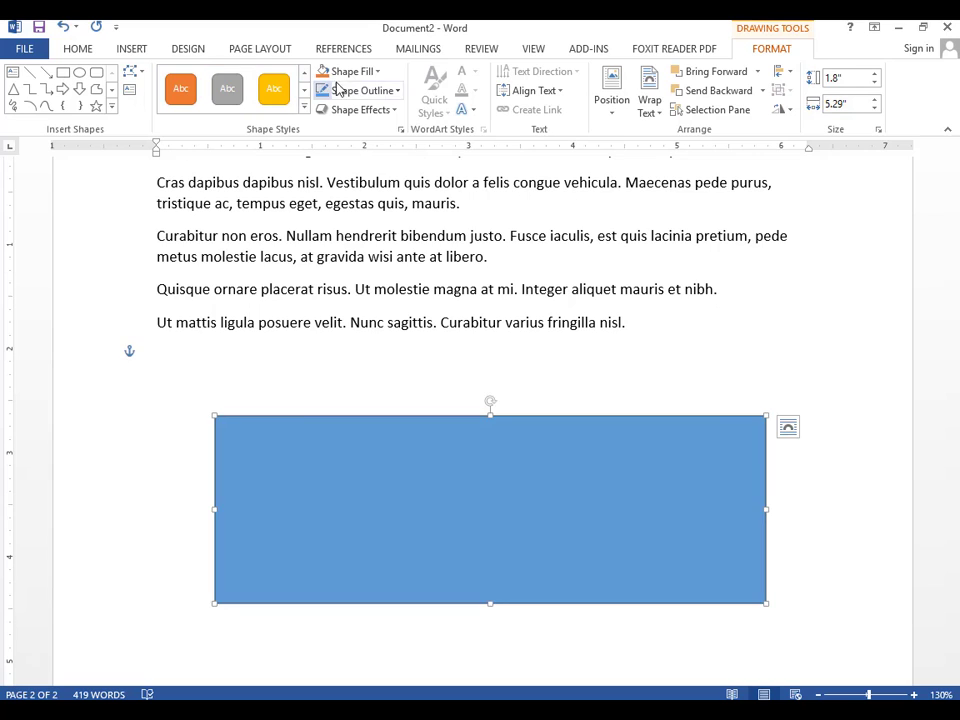
pyautogui.click(371, 72)
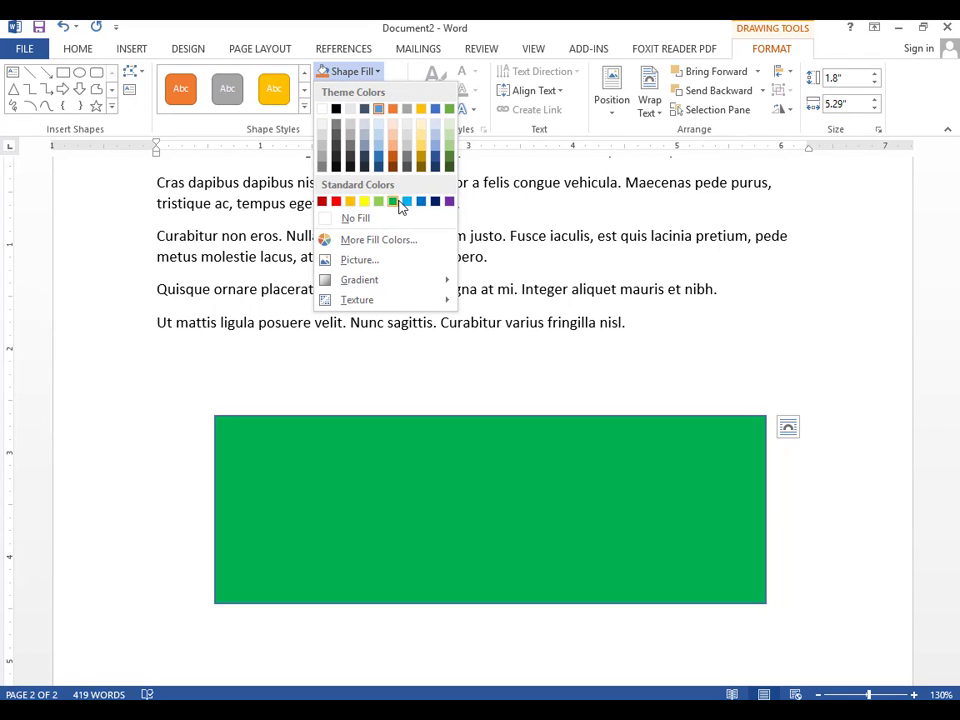
pyautogui.click(407, 202)
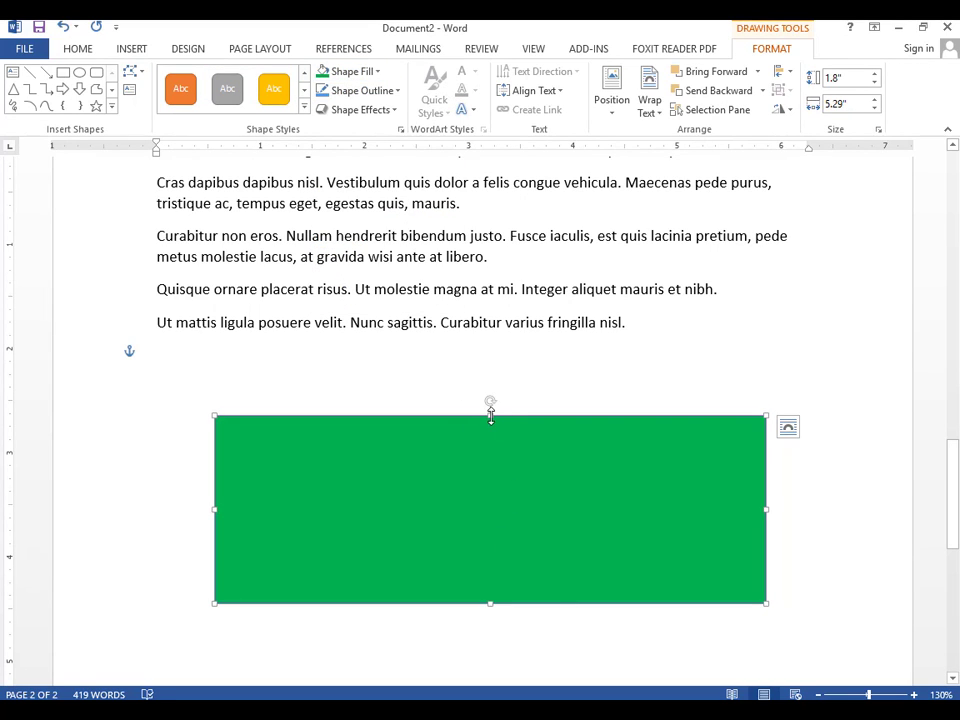
# Step: Resize the rectangle to about 2.06" high by 4.25" wide and move it slightly below the last paragraph
pyautogui.moveTo(490, 415); pyautogui.dragTo(490, 348)
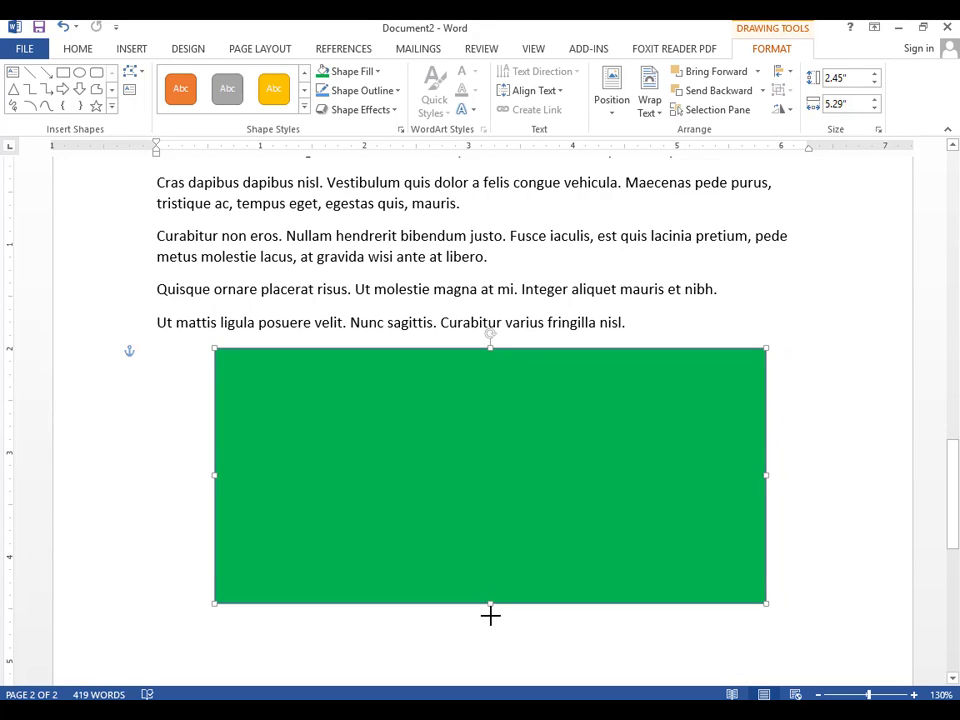
pyautogui.moveTo(490, 615); pyautogui.dragTo(490, 627)
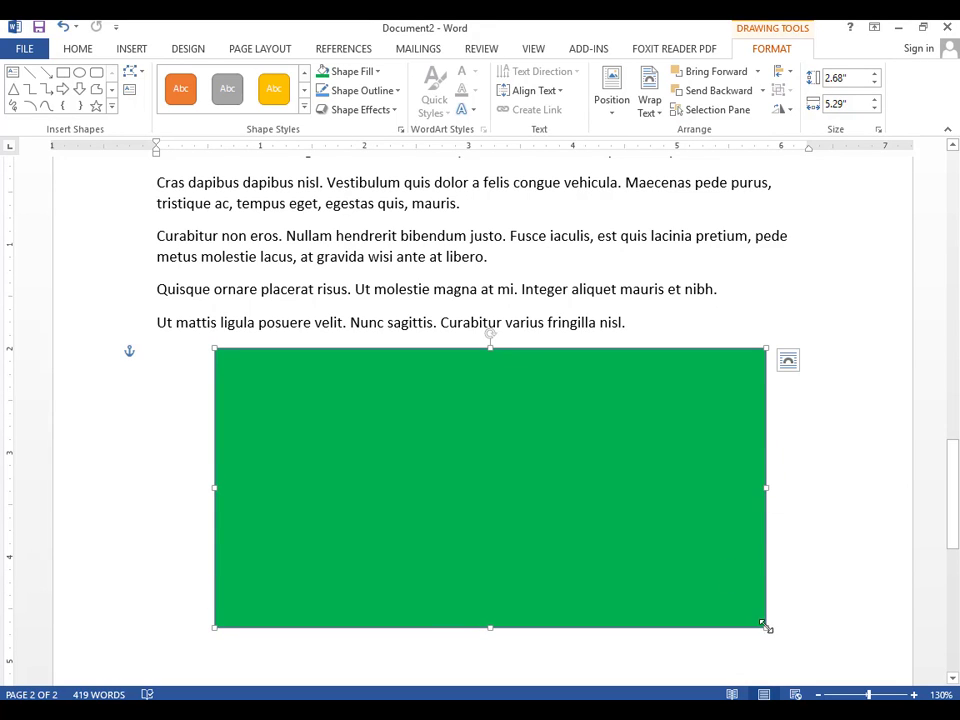
pyautogui.moveTo(766, 627); pyautogui.dragTo(658, 566)
pyautogui.moveTo(420, 429); pyautogui.dragTo(465, 461)
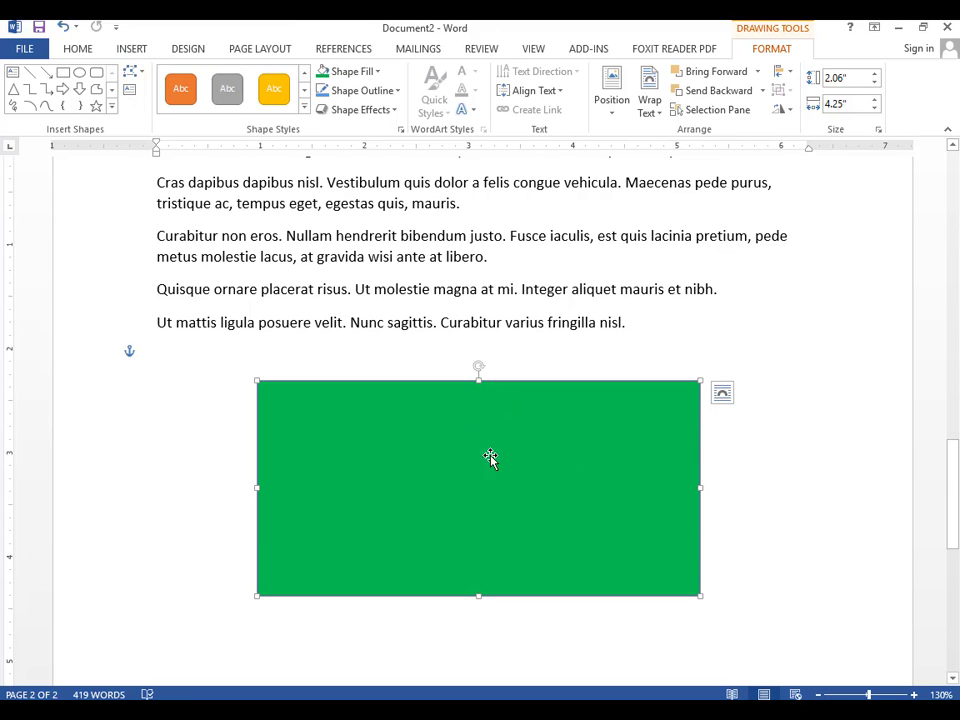
# Step: Give the green rectangle a yellow outline with a weight of 2¼ pt
pyautogui.keyDown('ctrl'); pyautogui.scroll(5, 341, 431); pyautogui.keyUp('ctrl')
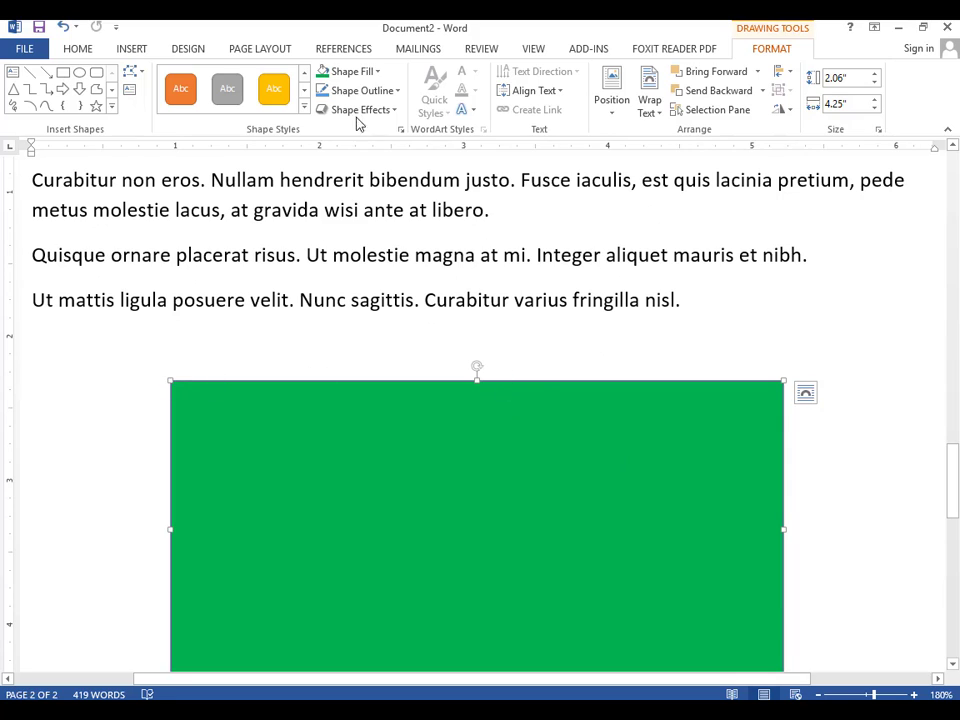
pyautogui.click(350, 91)
pyautogui.click(358, 219)
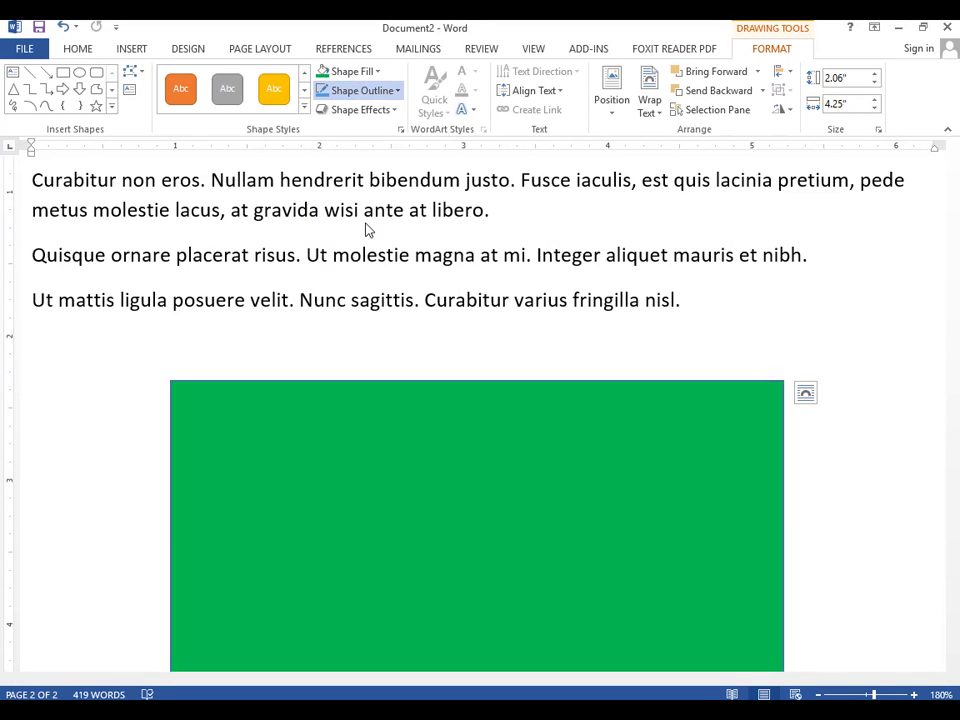
pyautogui.click(394, 93)
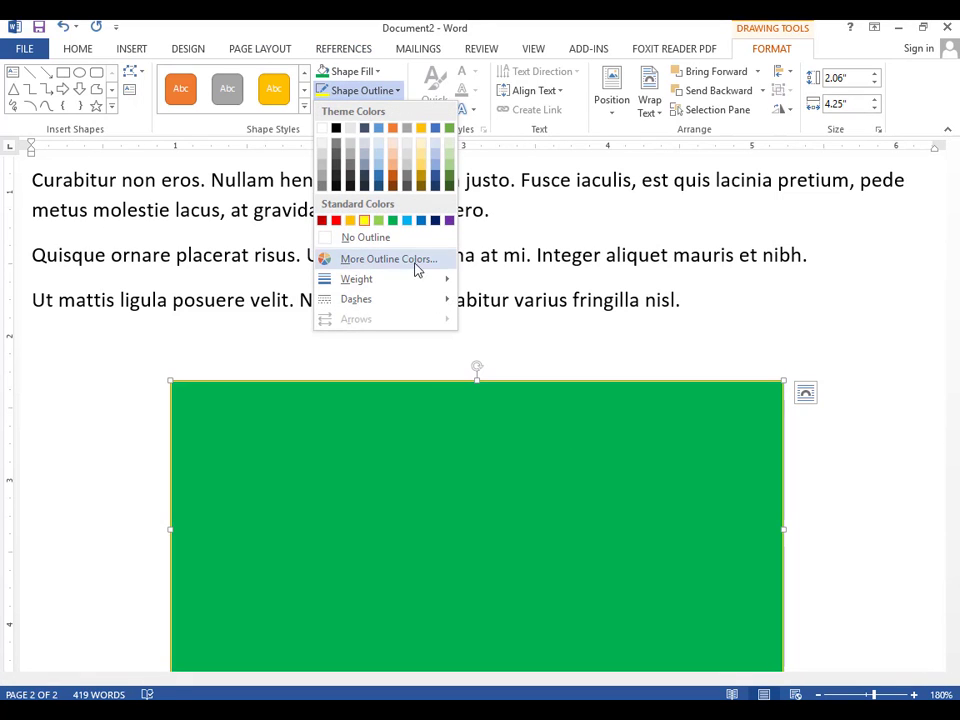
pyautogui.moveTo(378, 283)
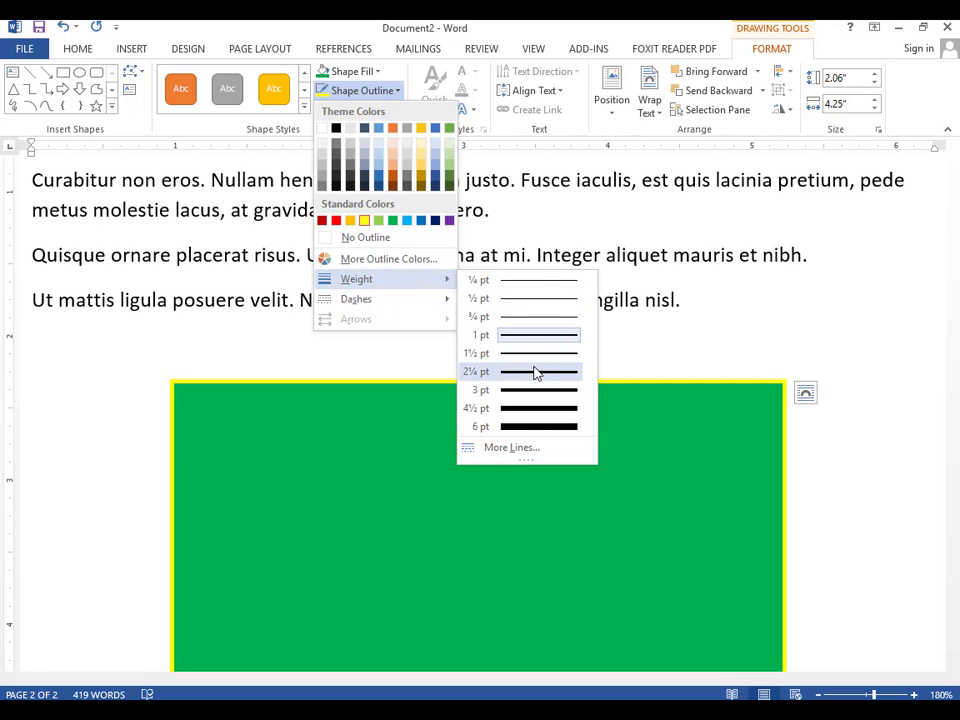
pyautogui.click(536, 371)
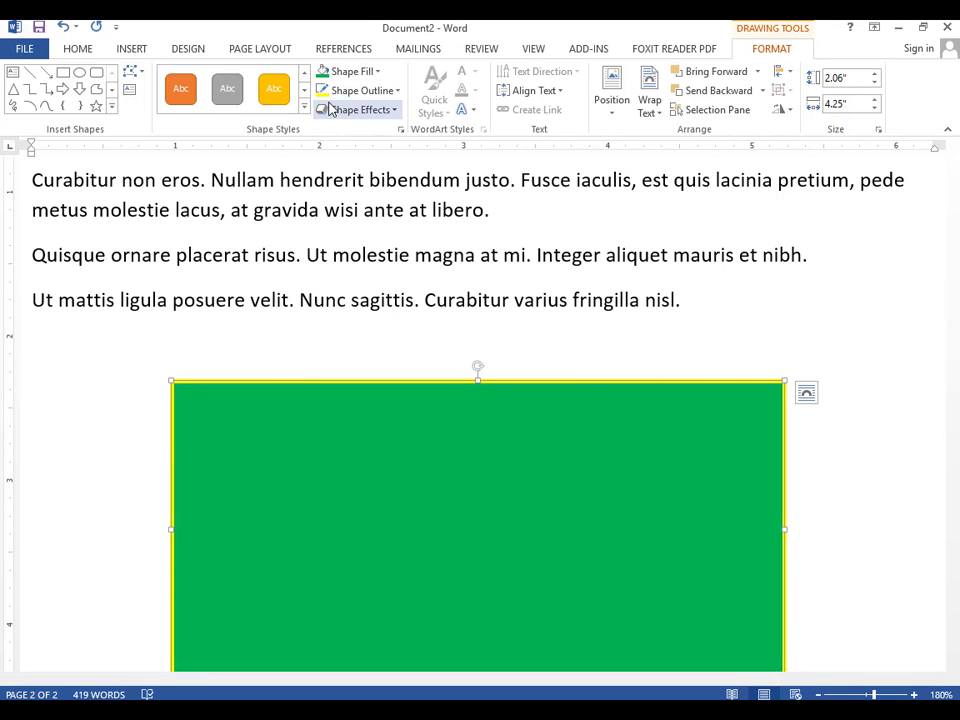
# Step: Set the green rectangle to No Outline
pyautogui.click(380, 91)
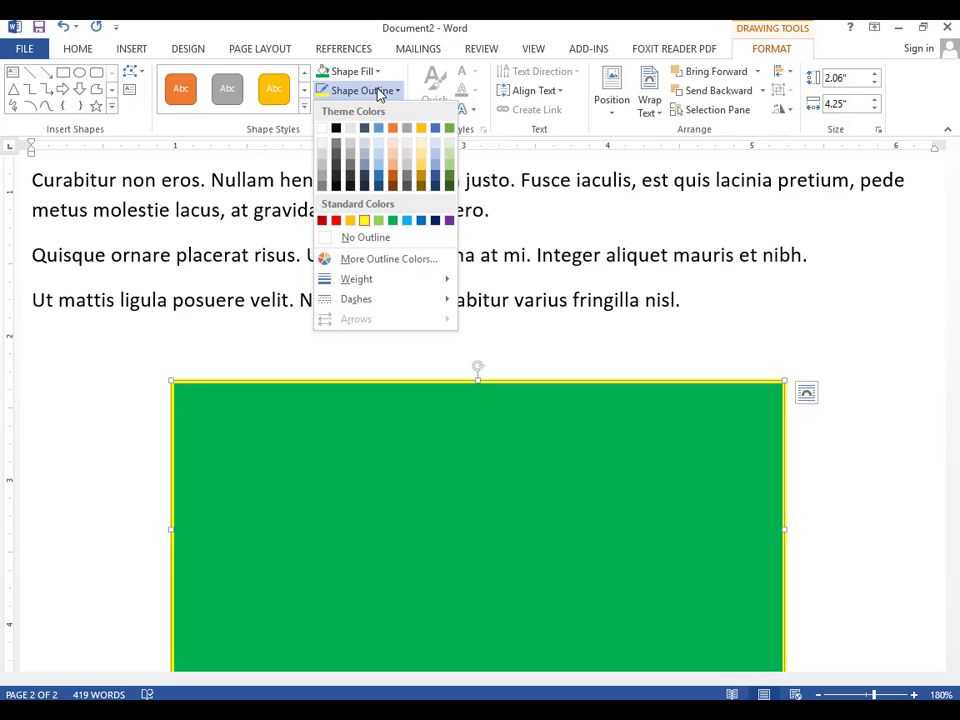
pyautogui.click(424, 247)
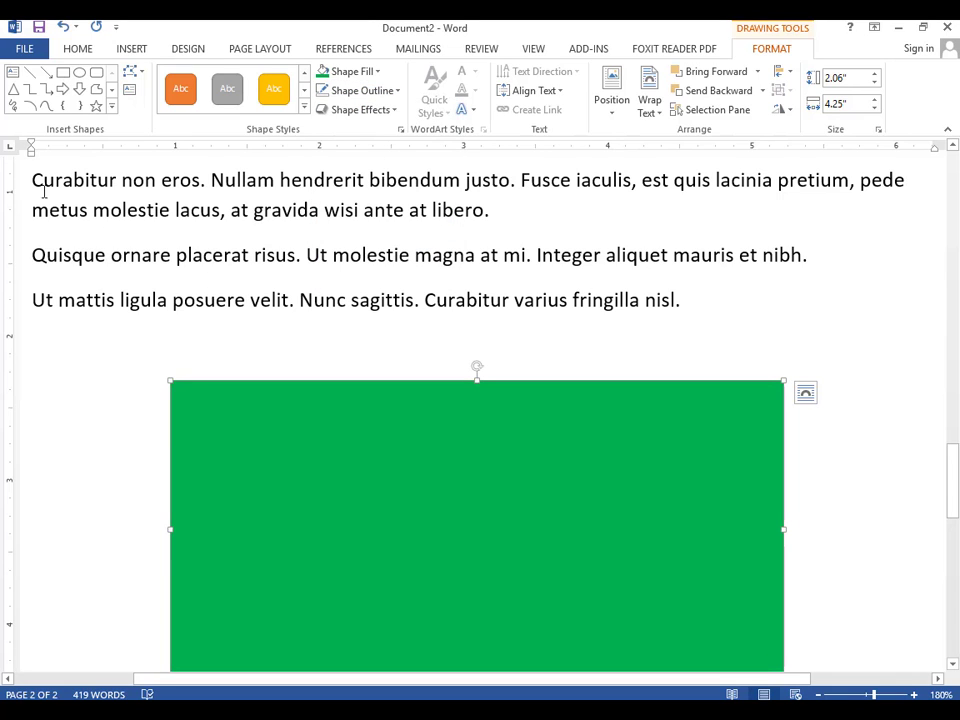
# Step: Draw a circle about 1.66" in diameter on the green rectangle and narrow the rectangle from its right edge
pyautogui.click(79, 72)
pyautogui.moveTo(361, 387); pyautogui.dragTo(428, 466)
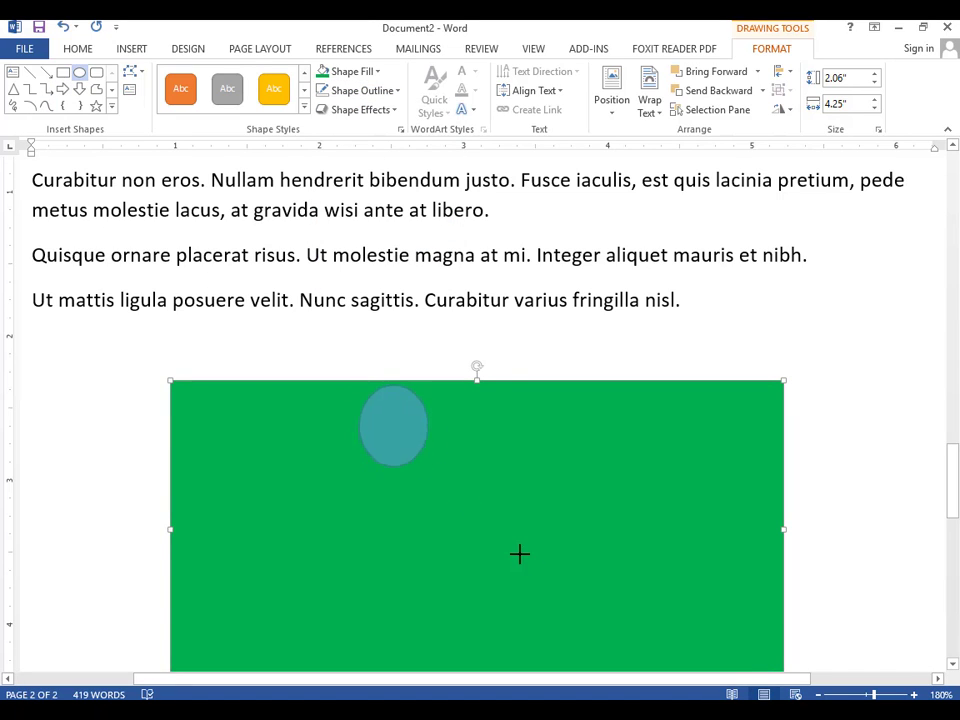
pyautogui.moveTo(519, 553)
pyautogui.mouseDown()
pyautogui.moveTo(649, 662)
pyautogui.moveTo(632, 491)
pyautogui.moveTo(657, 454)
pyautogui.moveTo(581, 396)
pyautogui.moveTo(598, 397)
pyautogui.mouseUp()
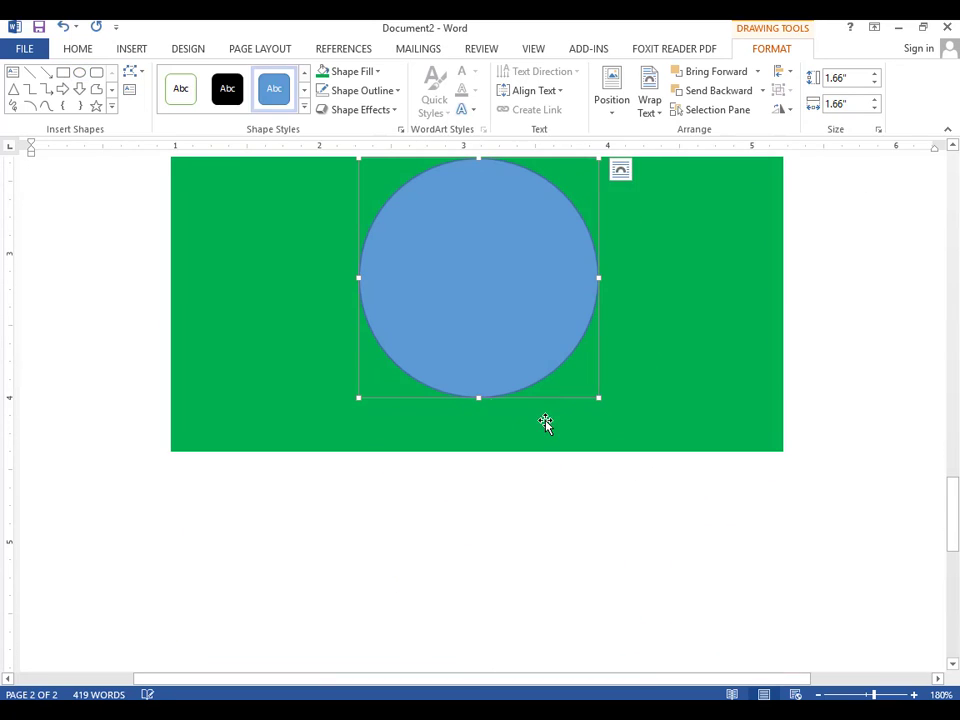
pyautogui.click(732, 282)
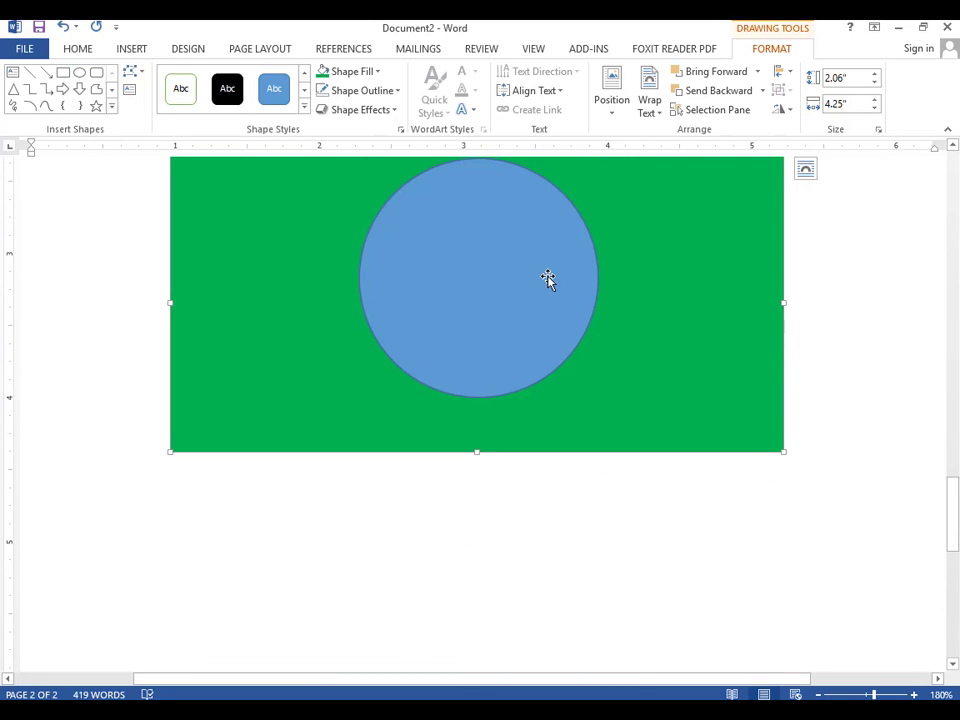
pyautogui.moveTo(783, 302); pyautogui.dragTo(650, 302)
# Step: Fill the circle with the standard red color and remove its outline
pyautogui.click(491, 279)
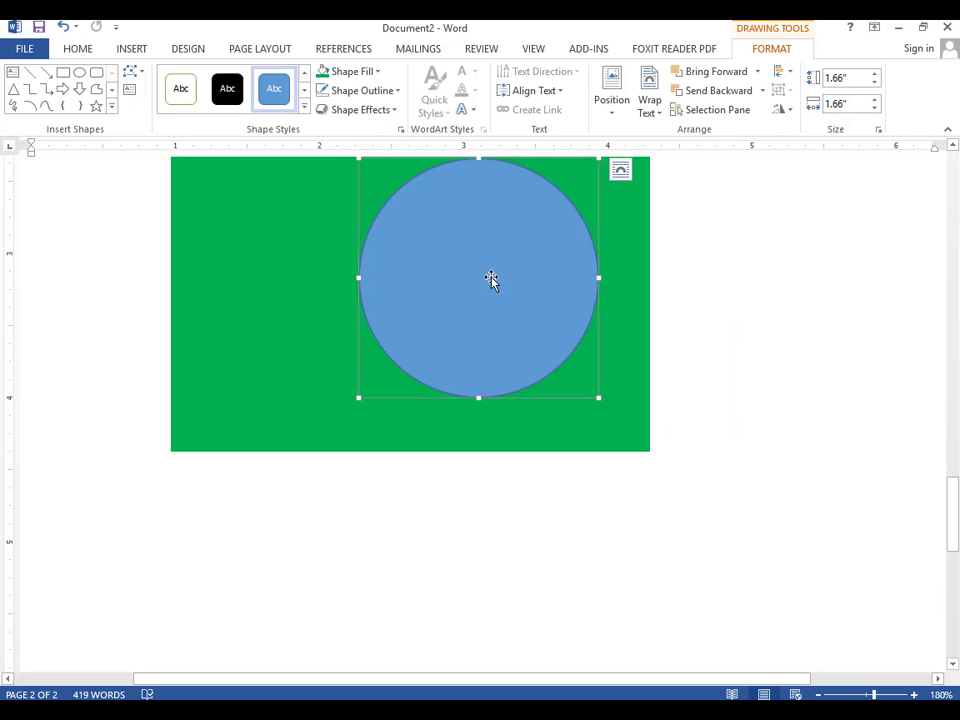
pyautogui.click(375, 75)
pyautogui.click(343, 212)
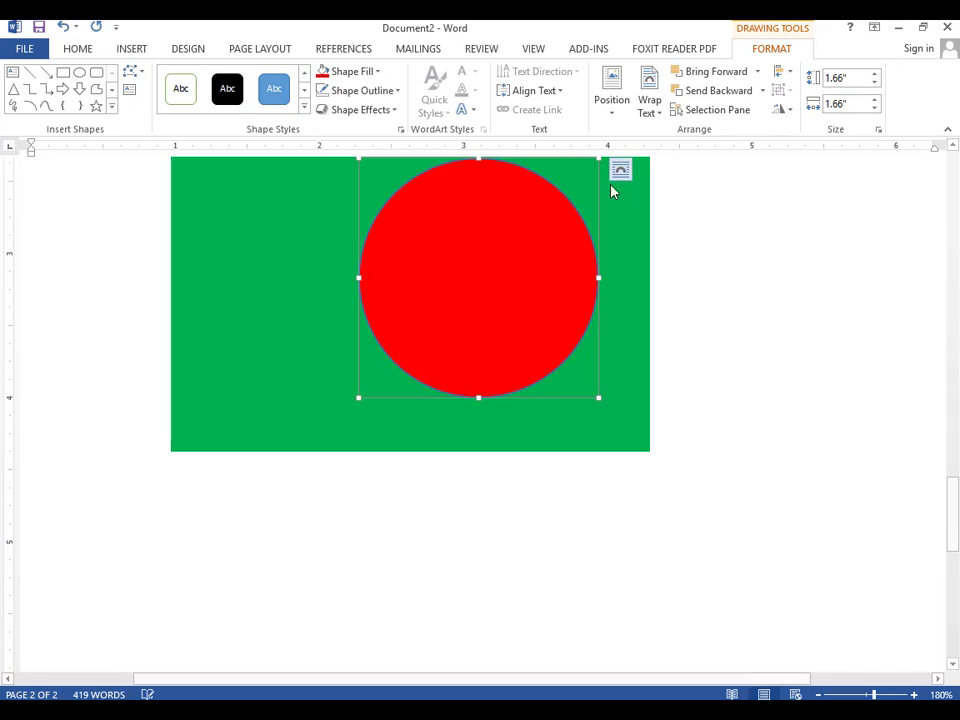
pyautogui.click(386, 91)
pyautogui.click(386, 238)
# Step: Select the circle and rectangle together and align them with Align Center and Align Middle
pyautogui.scroll(4, 553, 443)
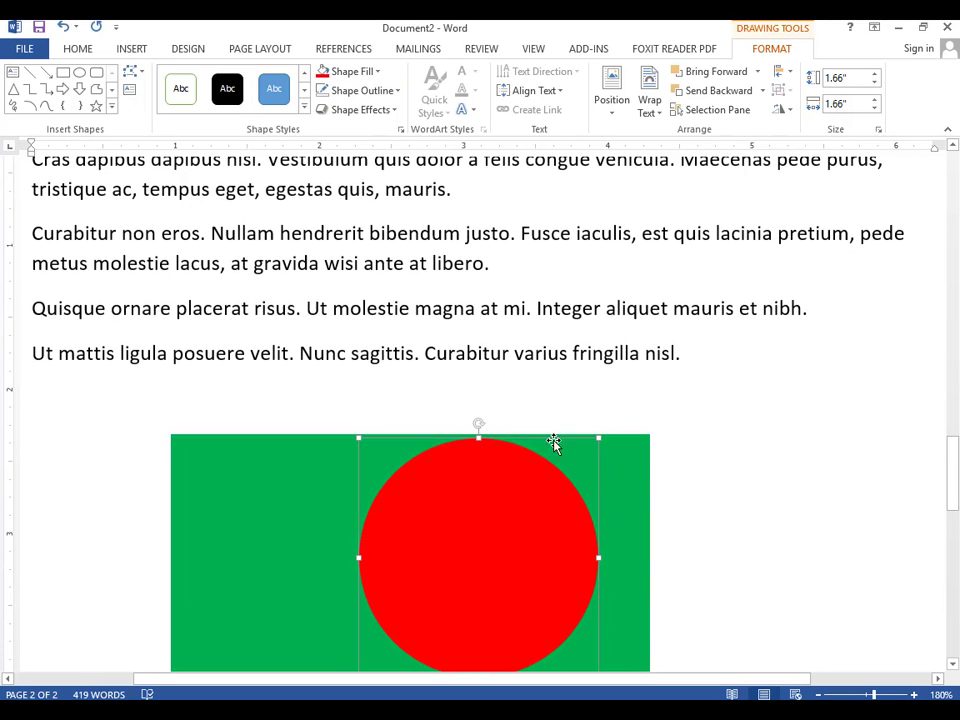
pyautogui.scroll(-3, 501, 429)
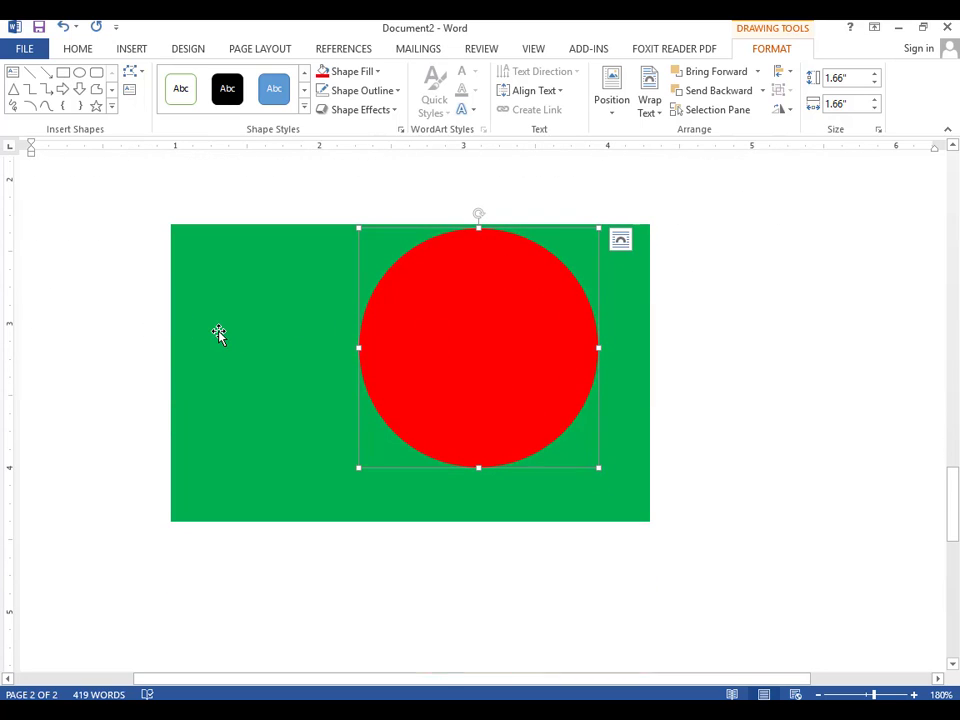
pyautogui.keyDown('shift'); pyautogui.click(268, 323); pyautogui.keyUp('shift')
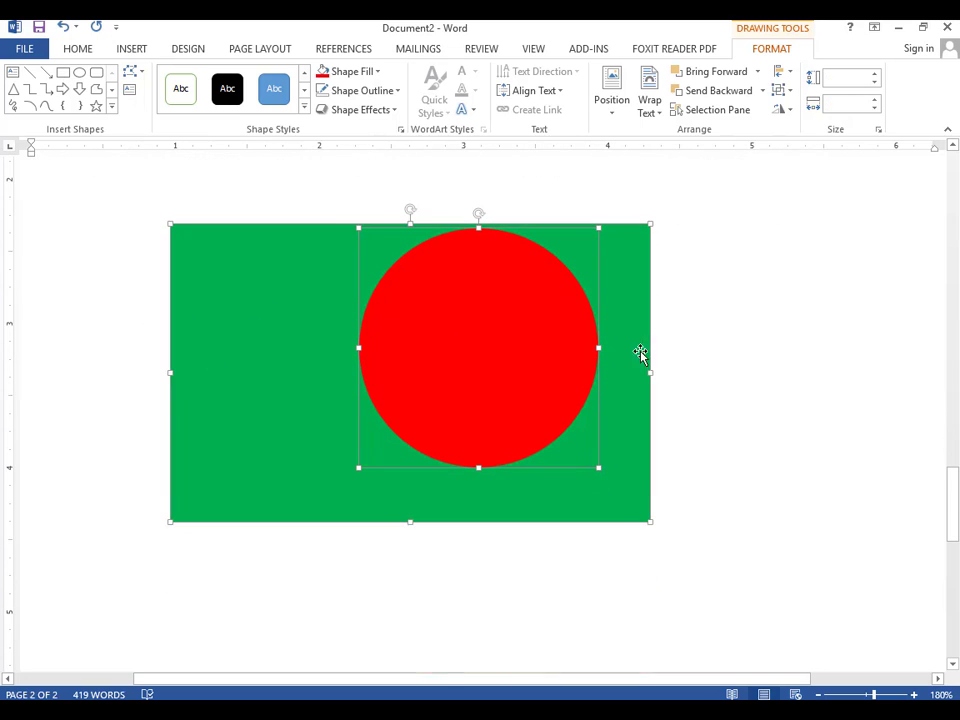
pyautogui.click(855, 363)
pyautogui.click(399, 328)
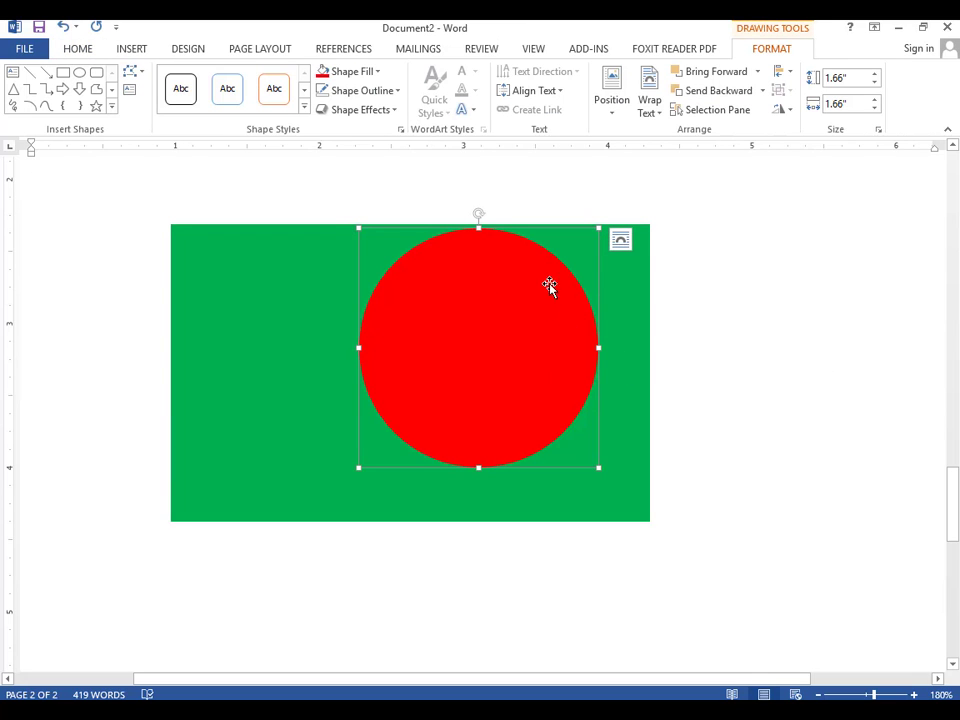
pyautogui.keyDown('shift'); pyautogui.click(228, 320); pyautogui.keyUp('shift')
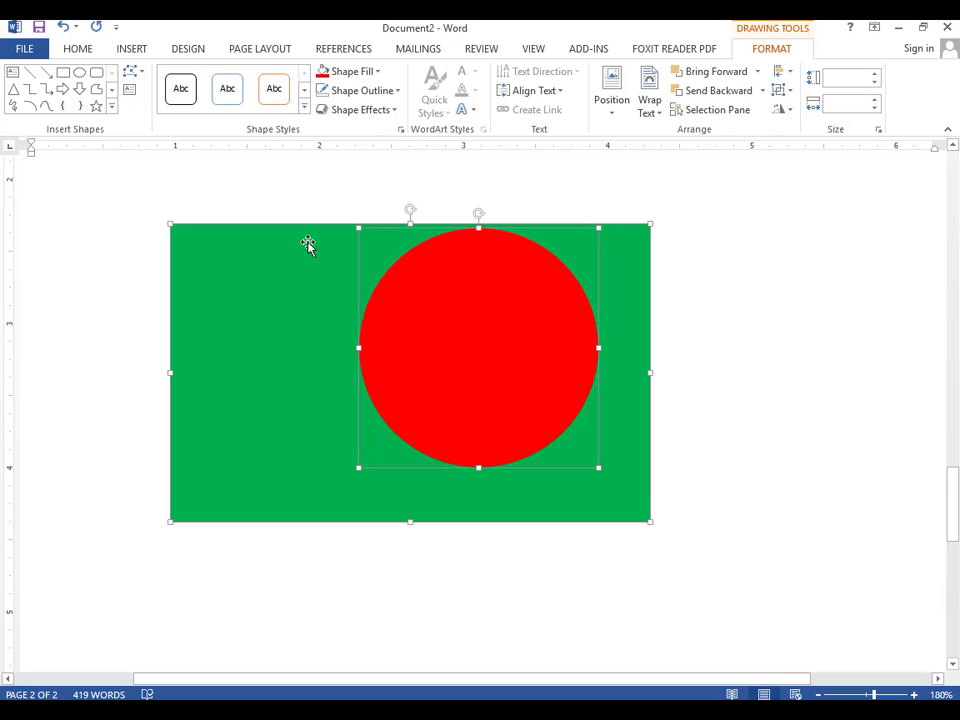
pyautogui.click(790, 76)
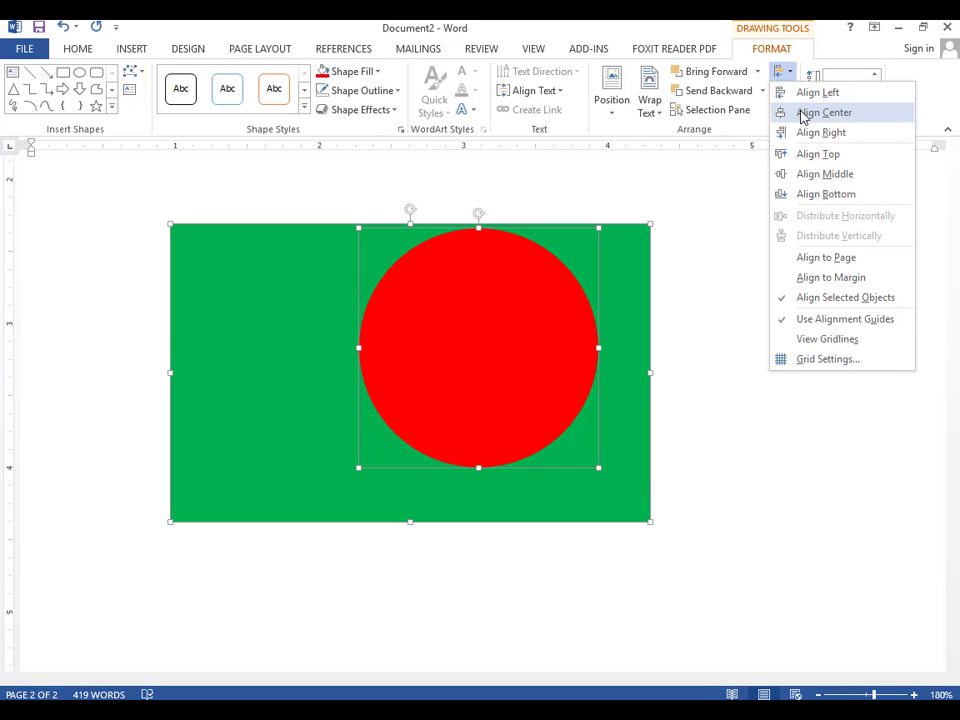
pyautogui.click(802, 115)
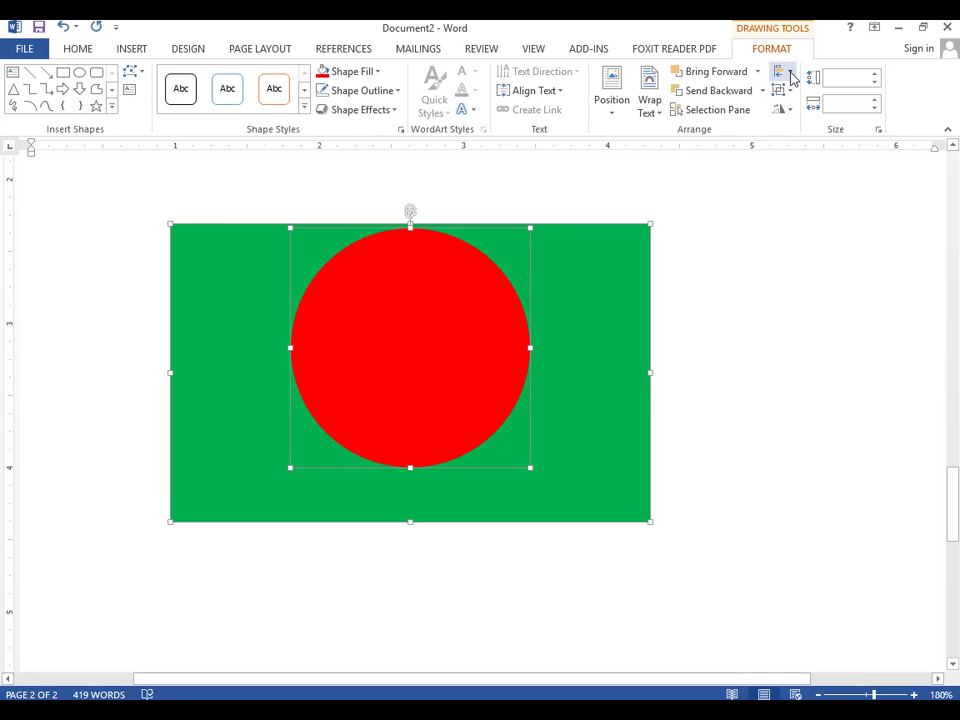
pyautogui.click(790, 77)
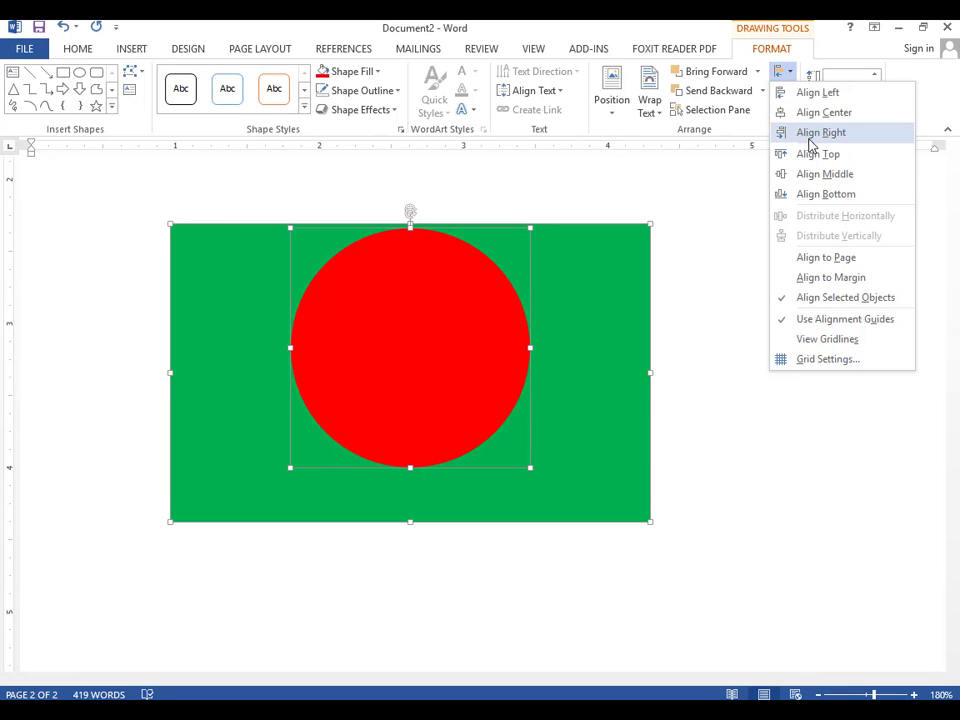
pyautogui.click(808, 174)
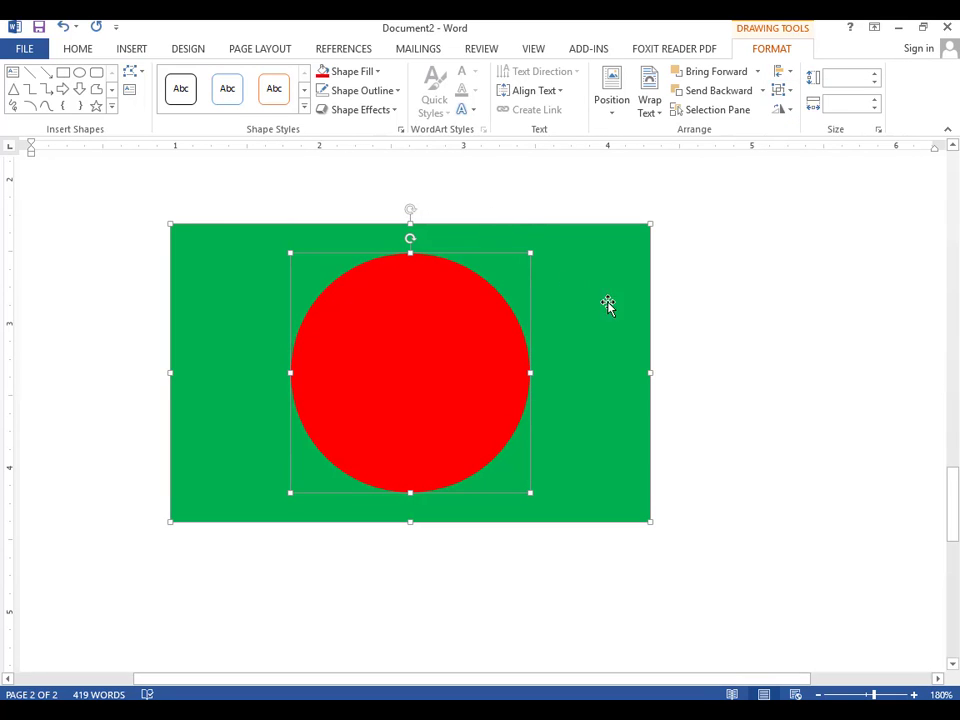
# Step: Move the green rectangle slightly down and left, separately from the red circle, and check its layout options
pyautogui.scroll(-7, 478, 281)
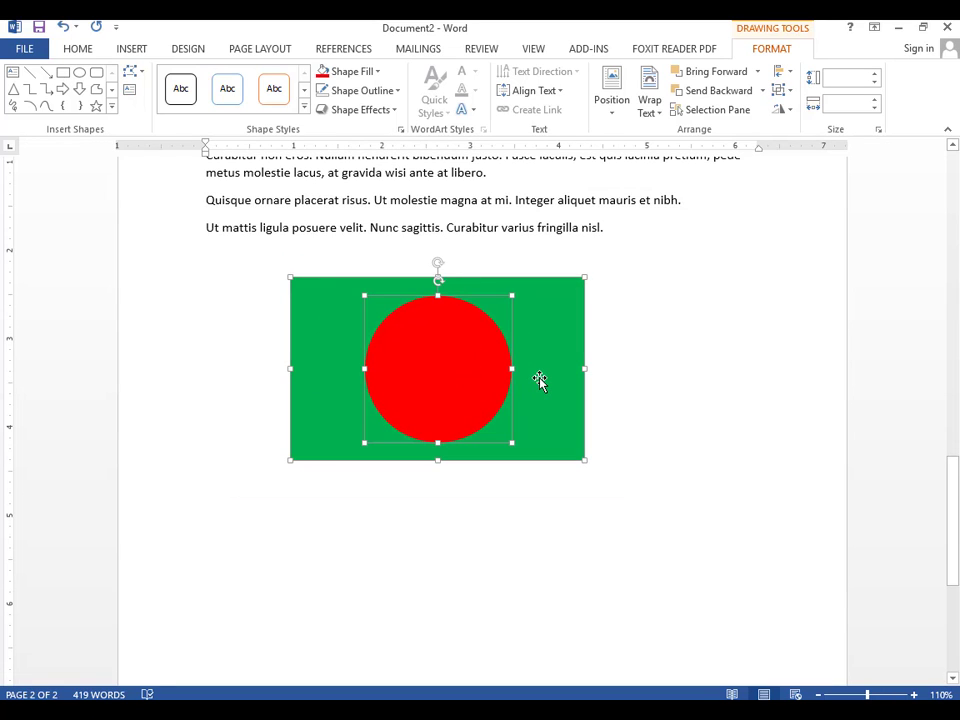
pyautogui.click(665, 366)
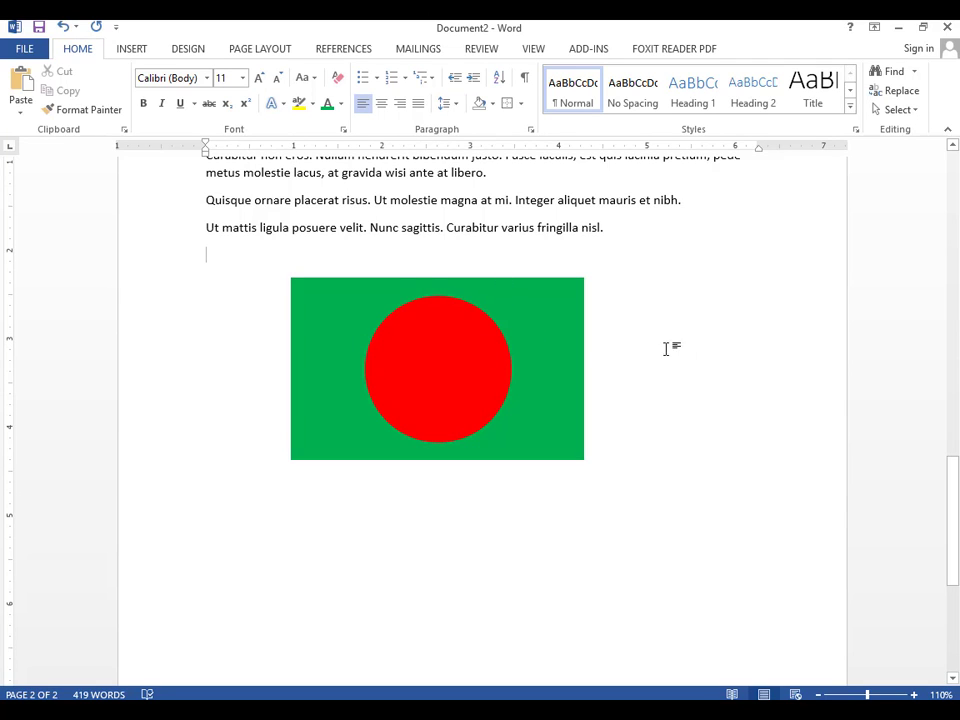
pyautogui.click(381, 285)
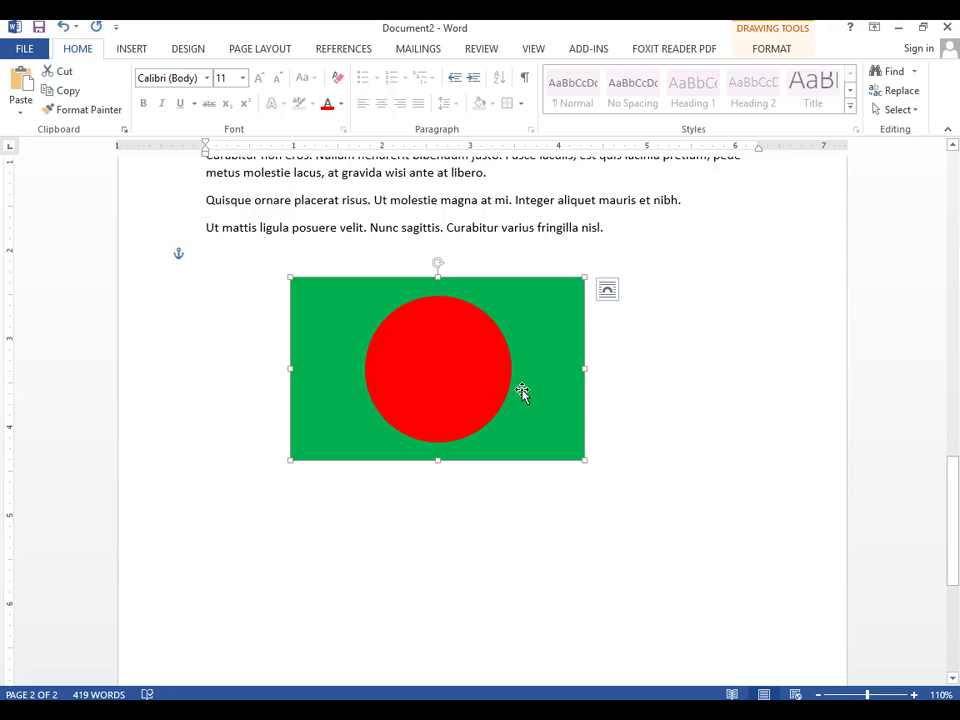
pyautogui.scroll(5, 312, 276)
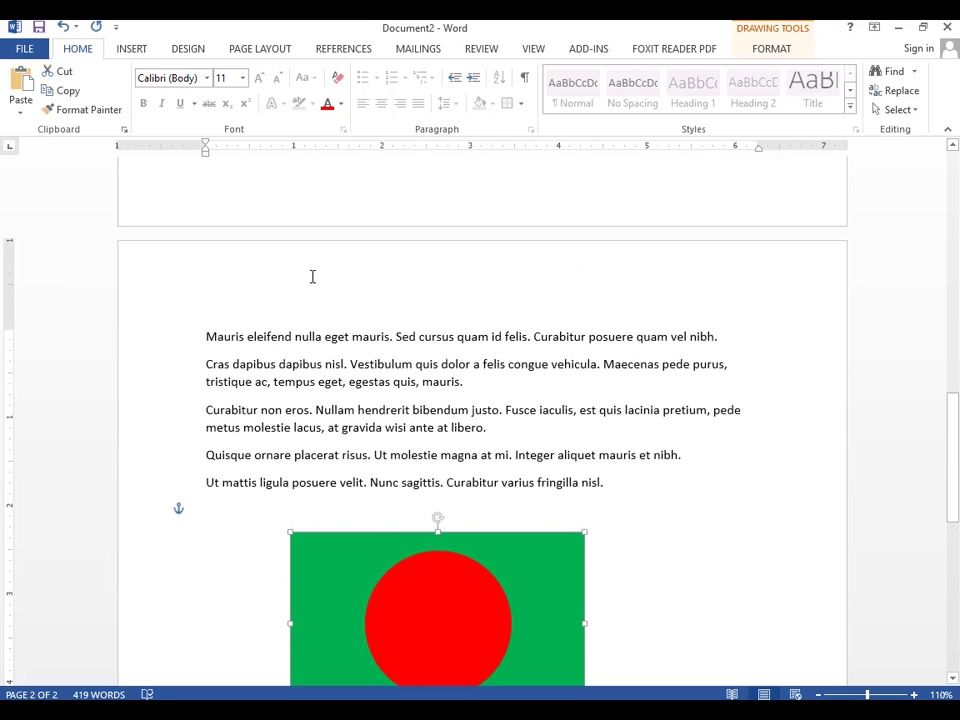
pyautogui.scroll(6, 312, 276)
pyautogui.scroll(-9, 312, 276)
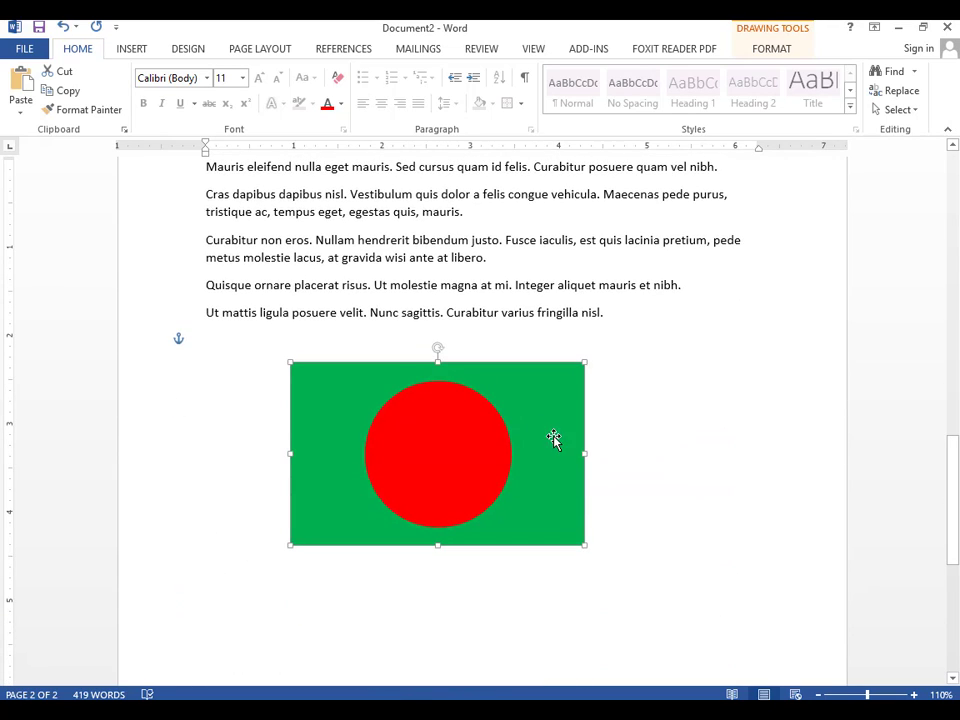
pyautogui.moveTo(518, 422); pyautogui.dragTo(431, 472)
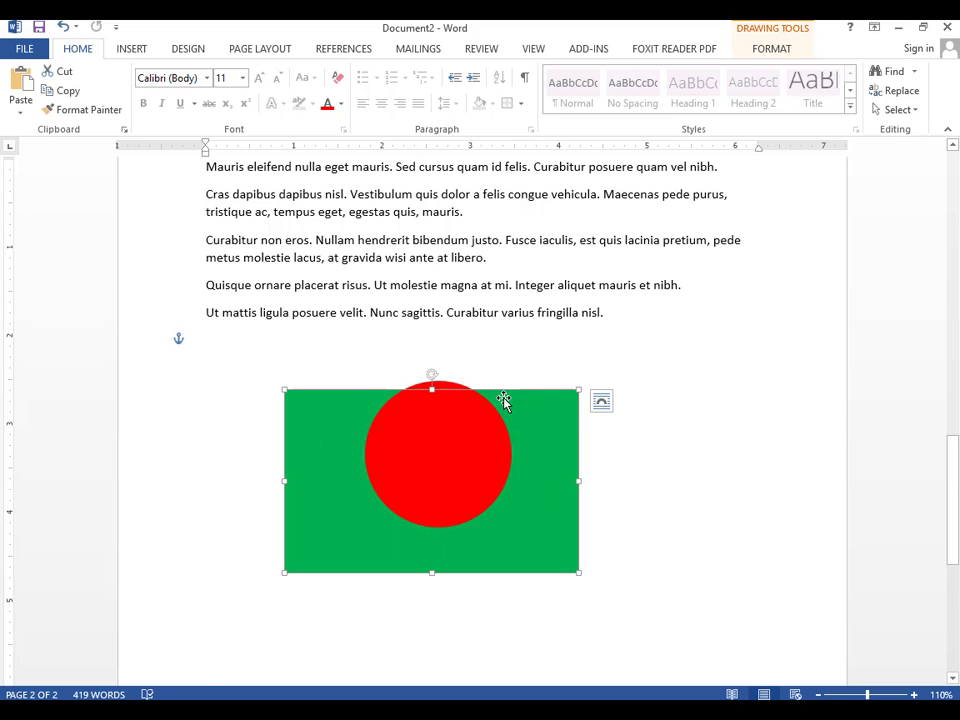
pyautogui.click(601, 401)
pyautogui.click(601, 401)
pyautogui.click(601, 401)
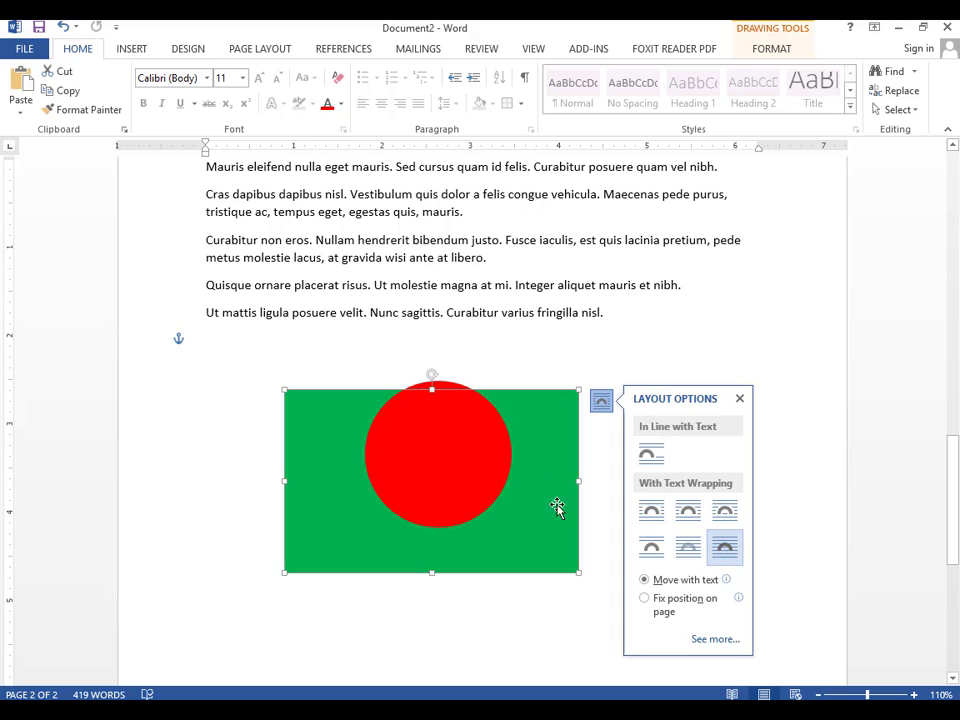
pyautogui.click(341, 348)
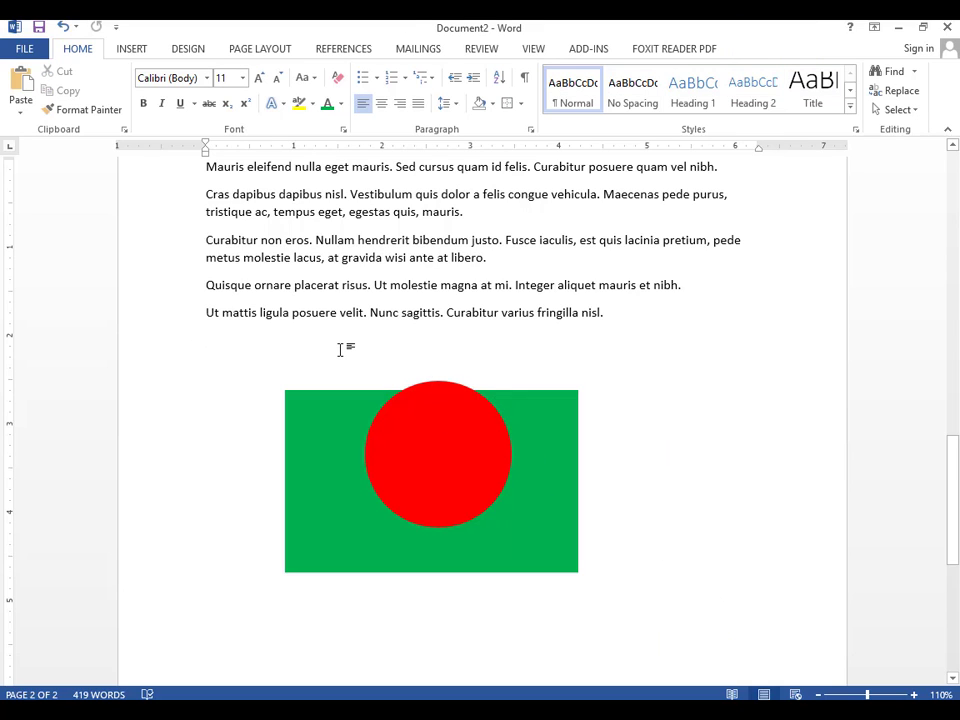
# Step: Undo the move of the green rectangle and deselect it
pyautogui.hotkey('ctrl', 'z')
pyautogui.hotkey('ctrl', 'z')
pyautogui.hotkey('ctrl', 'z')
pyautogui.hotkey('ctrl', 'z')
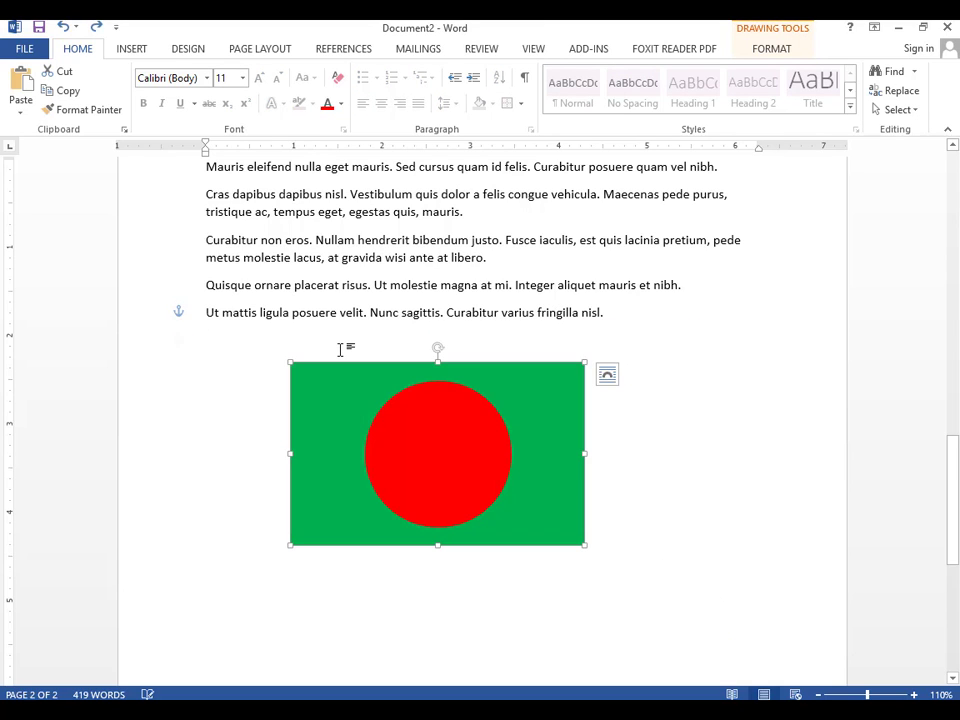
pyautogui.click(640, 449)
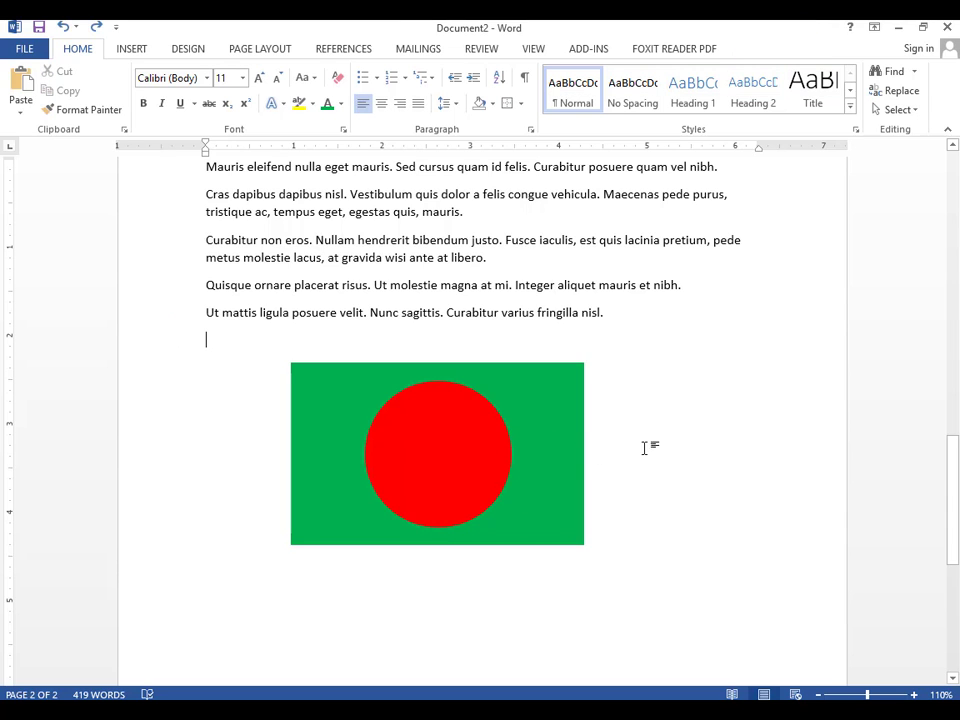
# Step: Select the green rectangle and the red circle together and show the Selection pane
pyautogui.scroll(5, 438, 430)
pyautogui.click(563, 441)
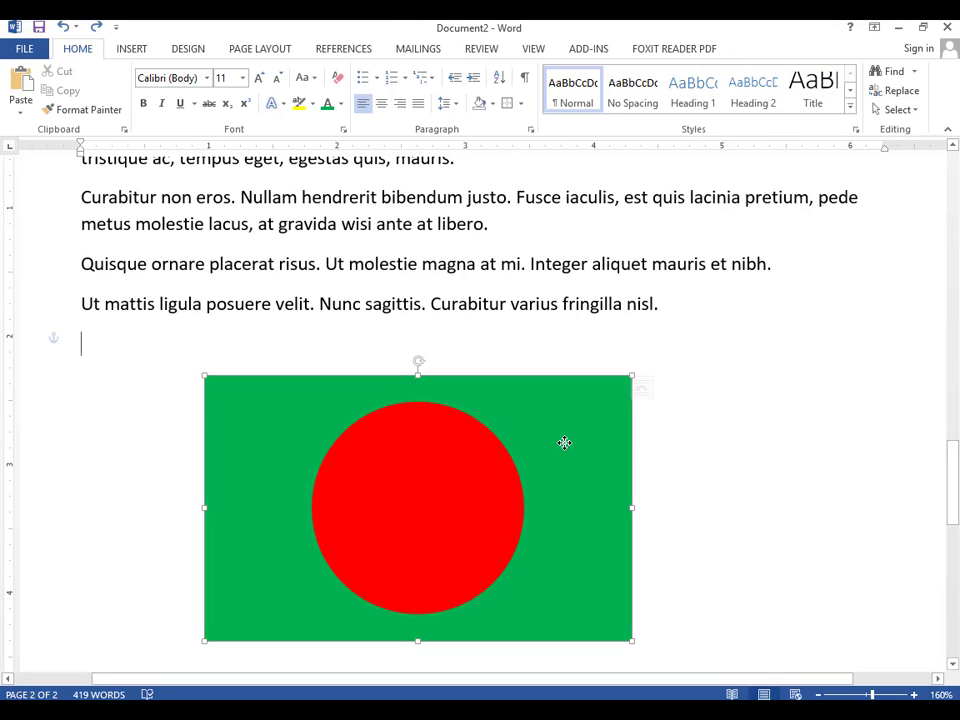
pyautogui.click(438, 476)
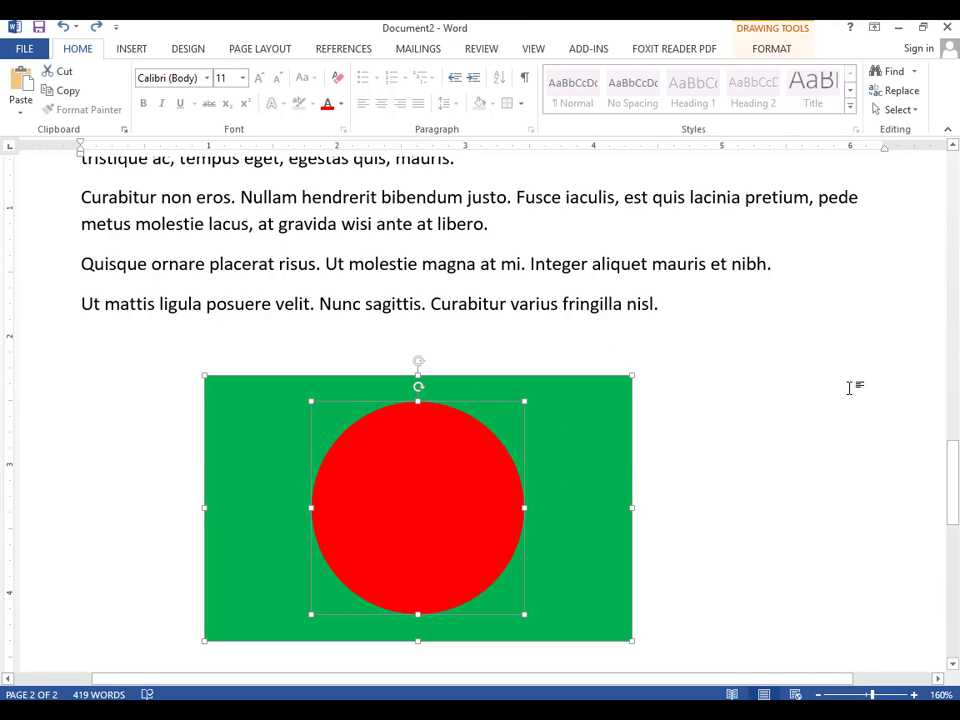
pyautogui.click(769, 47)
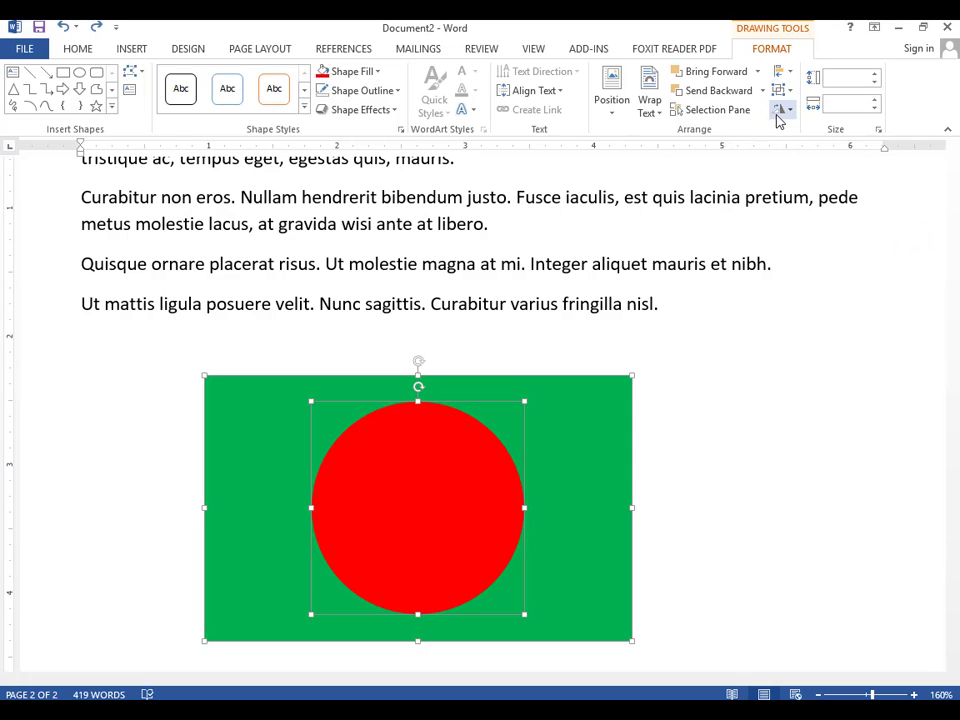
pyautogui.click(700, 112)
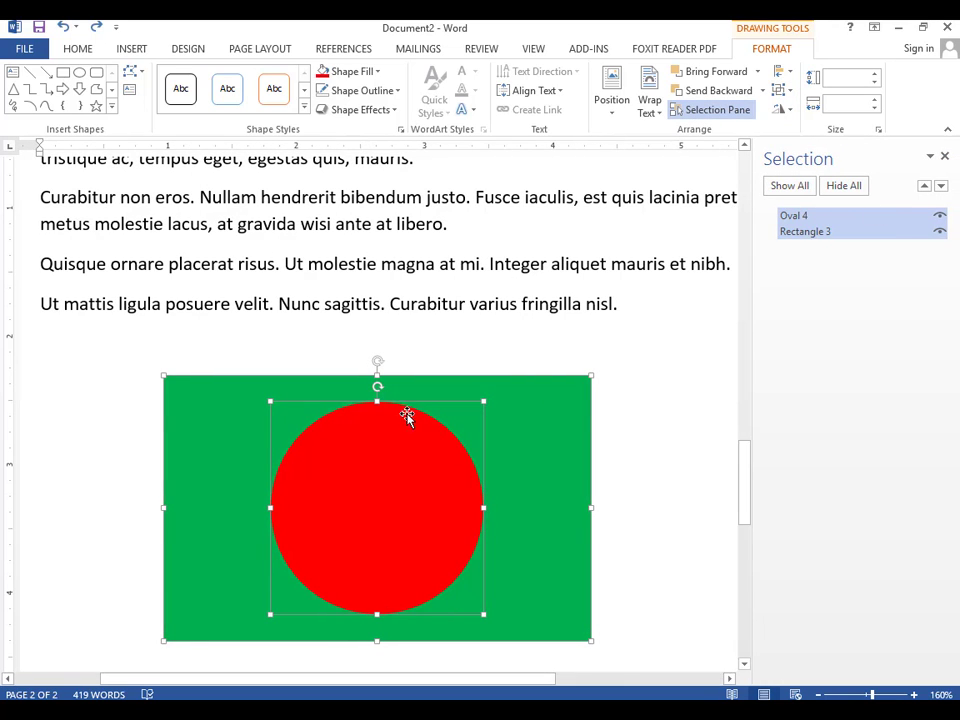
pyautogui.hotkey('ctrl', 'g')
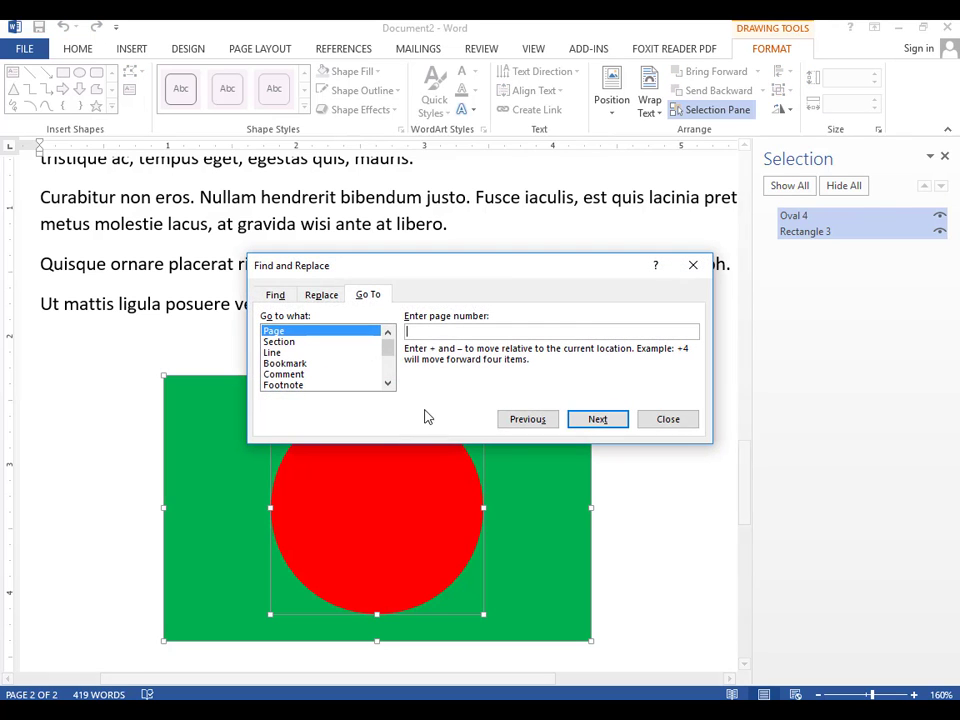
pyautogui.click(665, 419)
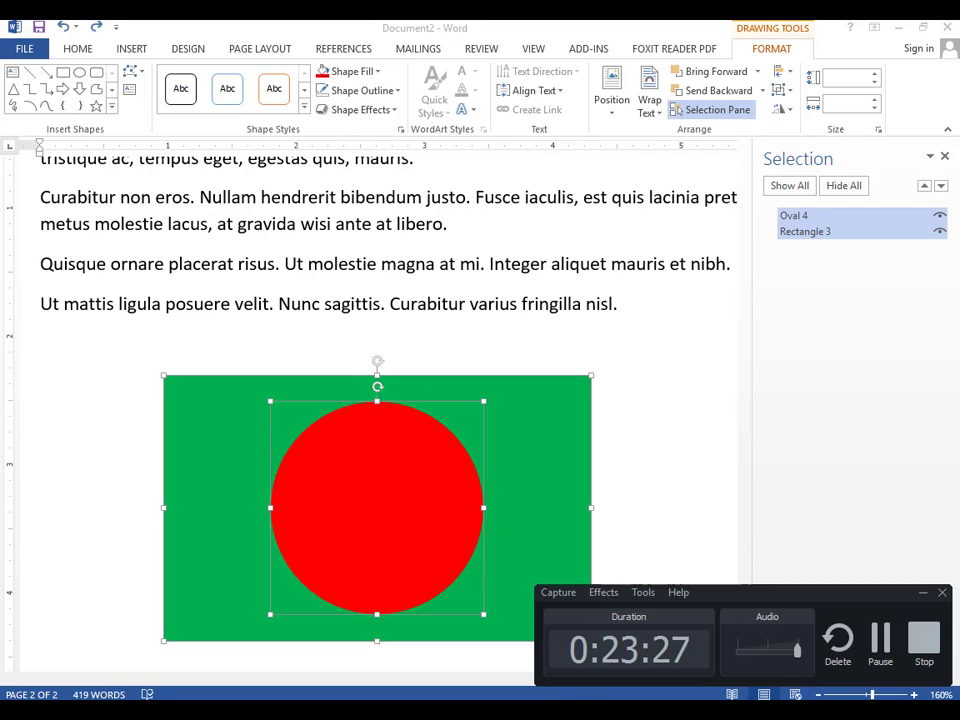
pyautogui.click(878, 636)
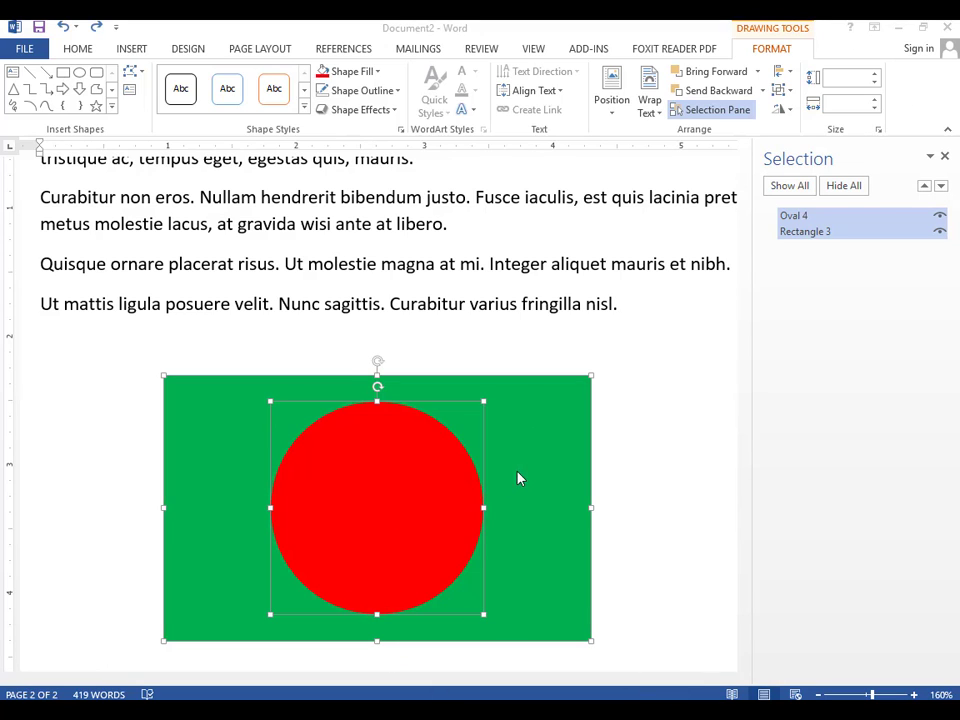
# Step: Group the circle and rectangle, shift the grouped flag slightly to the left, and close the Selection pane
pyautogui.rightClick(229, 470)
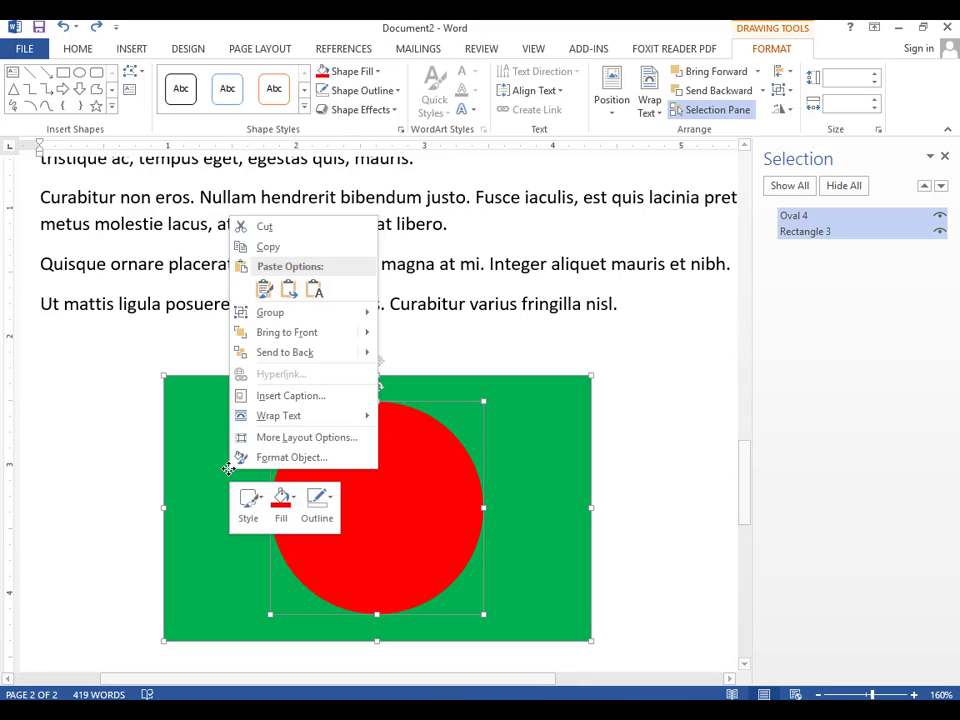
pyautogui.moveTo(332, 319)
pyautogui.click(395, 314)
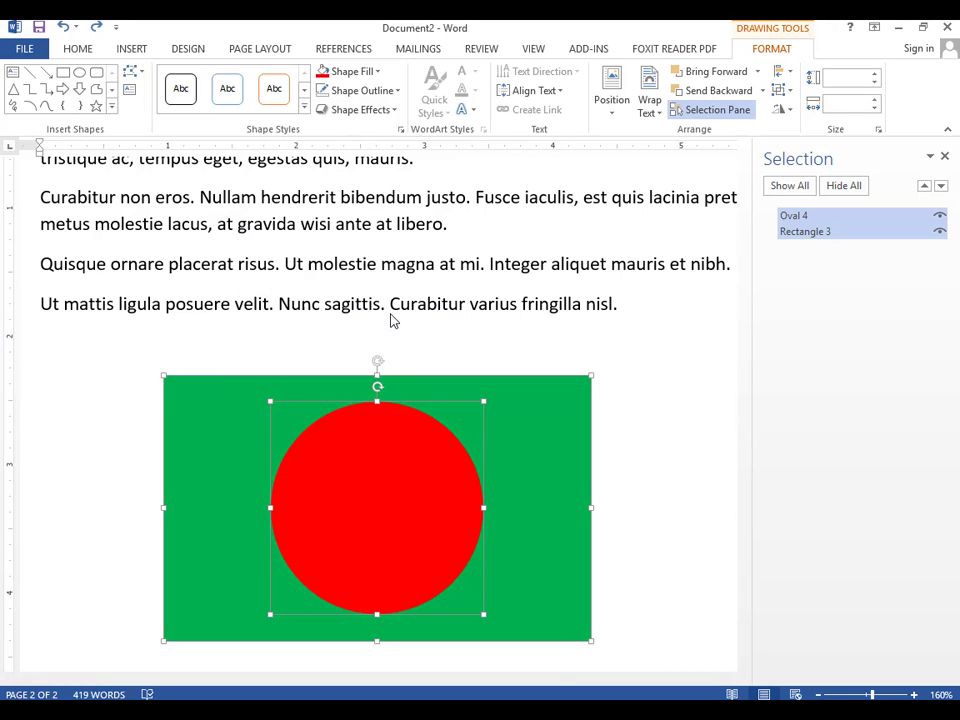
pyautogui.moveTo(489, 456); pyautogui.dragTo(452, 452)
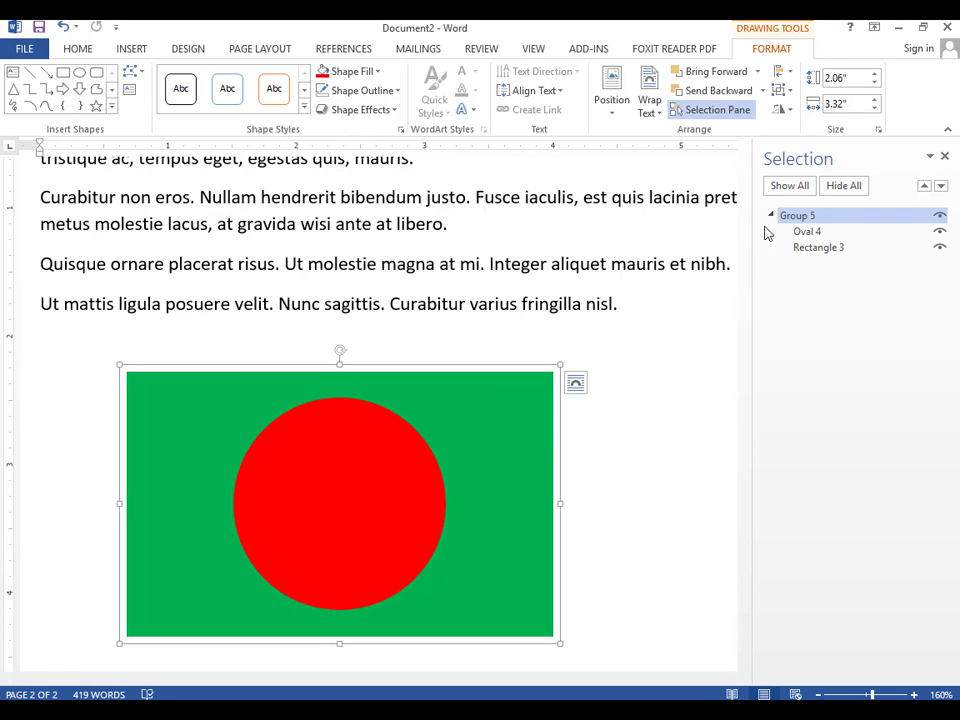
pyautogui.click(945, 157)
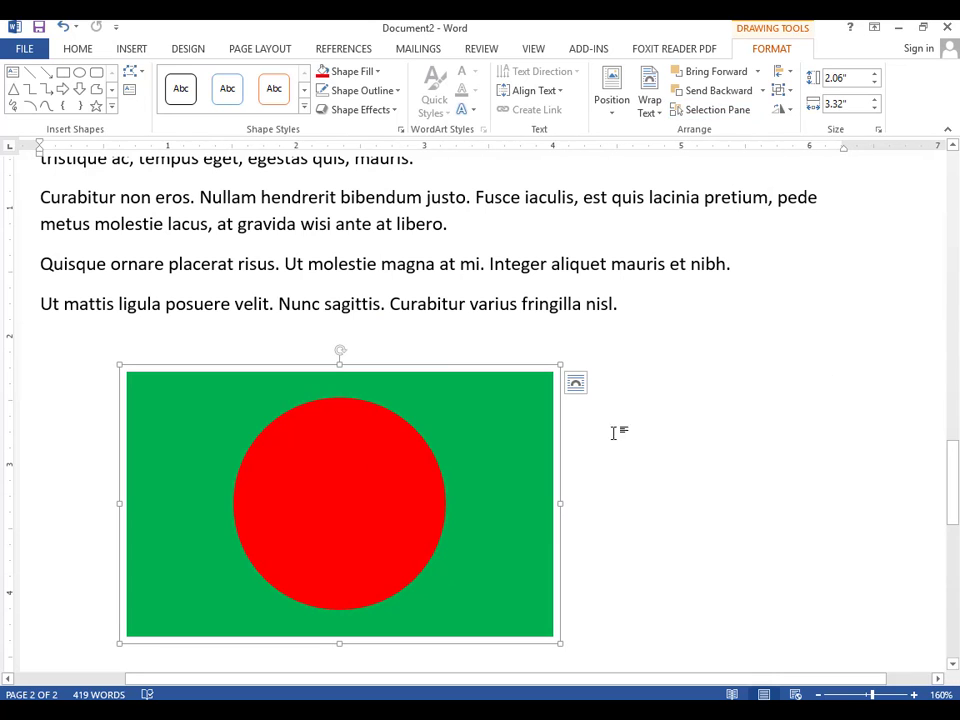
# Step: Move the grouped flag from page 2 onto the page 1 text below the Word logo picture
pyautogui.scroll(-5, 762, 397)
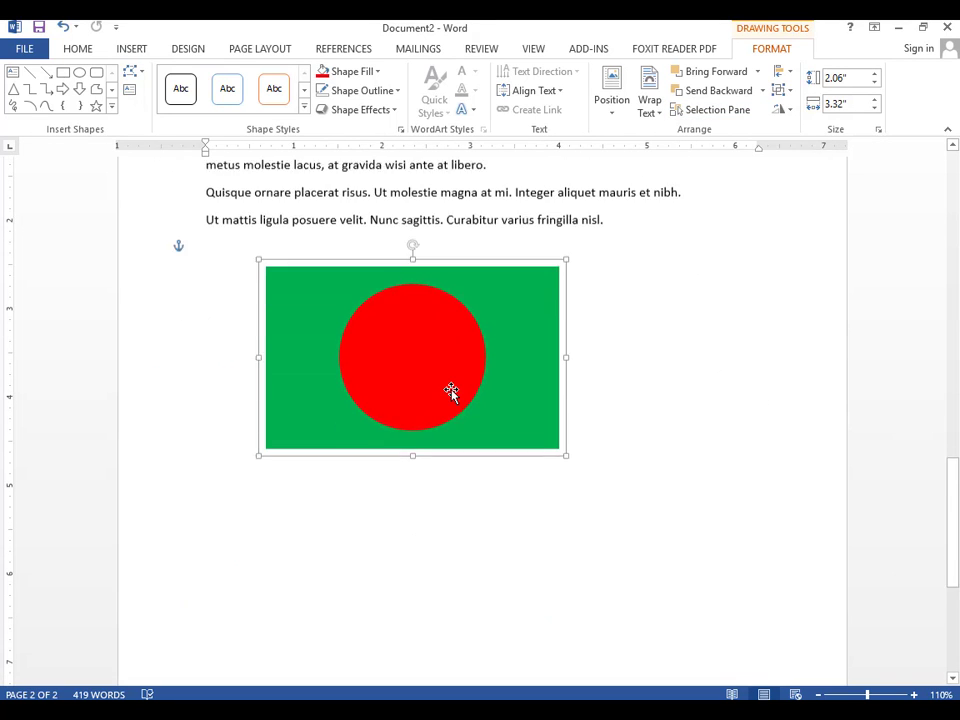
pyautogui.scroll(-4, 460, 357)
pyautogui.moveTo(519, 304); pyautogui.dragTo(473, 428)
pyautogui.scroll(5, 439, 486)
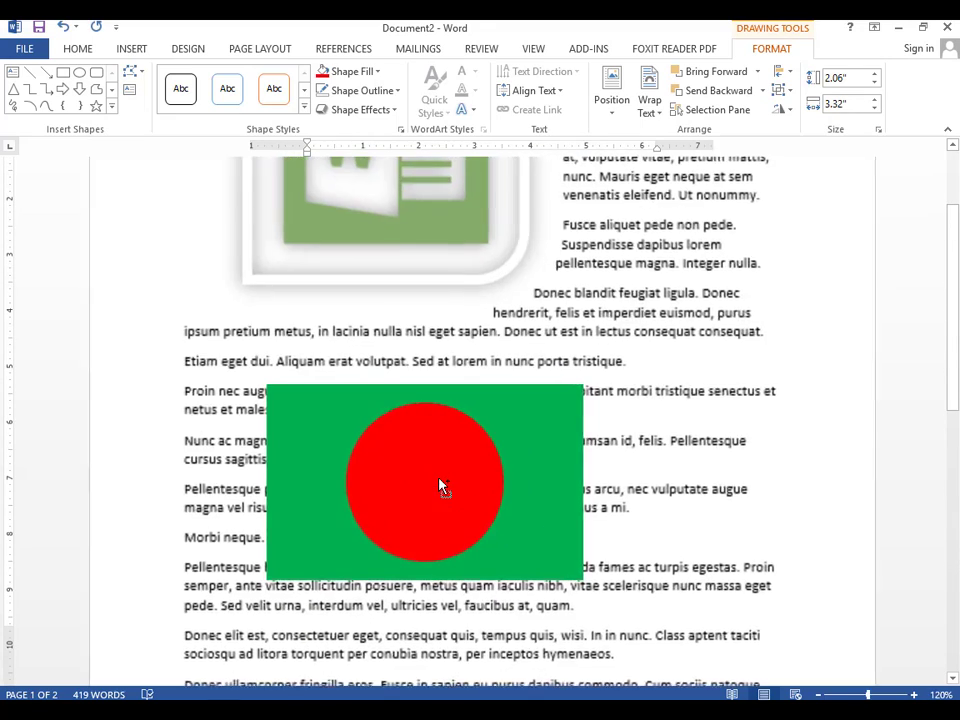
# Step: Change the flag's text wrapping so the paragraphs flow around it, and shift the flag to the right
pyautogui.click(648, 100)
pyautogui.click(668, 191)
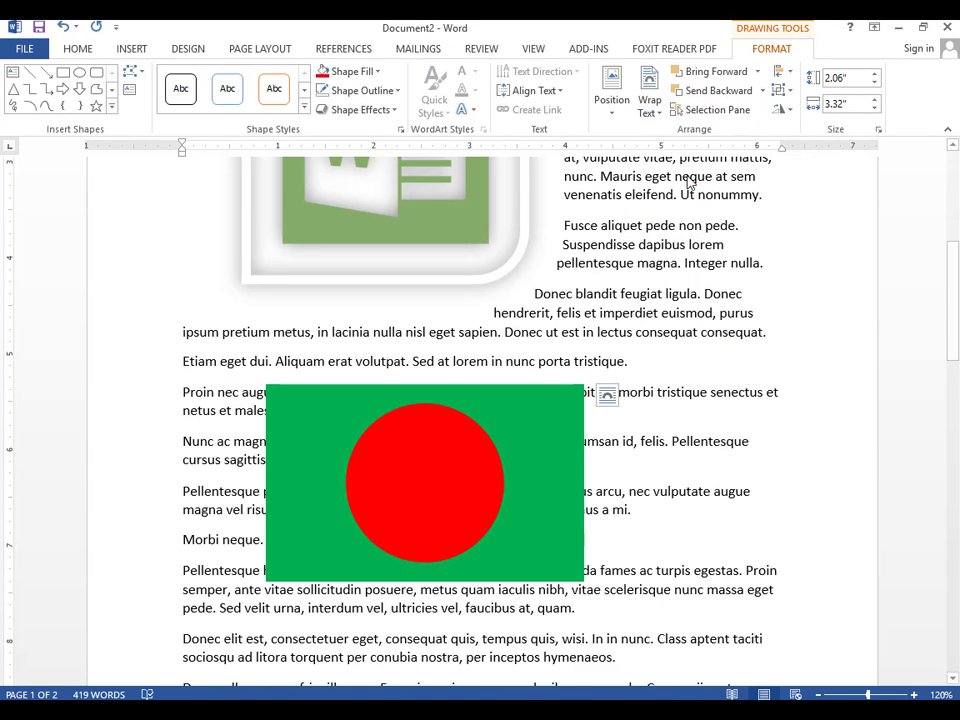
pyautogui.moveTo(461, 443); pyautogui.dragTo(561, 452)
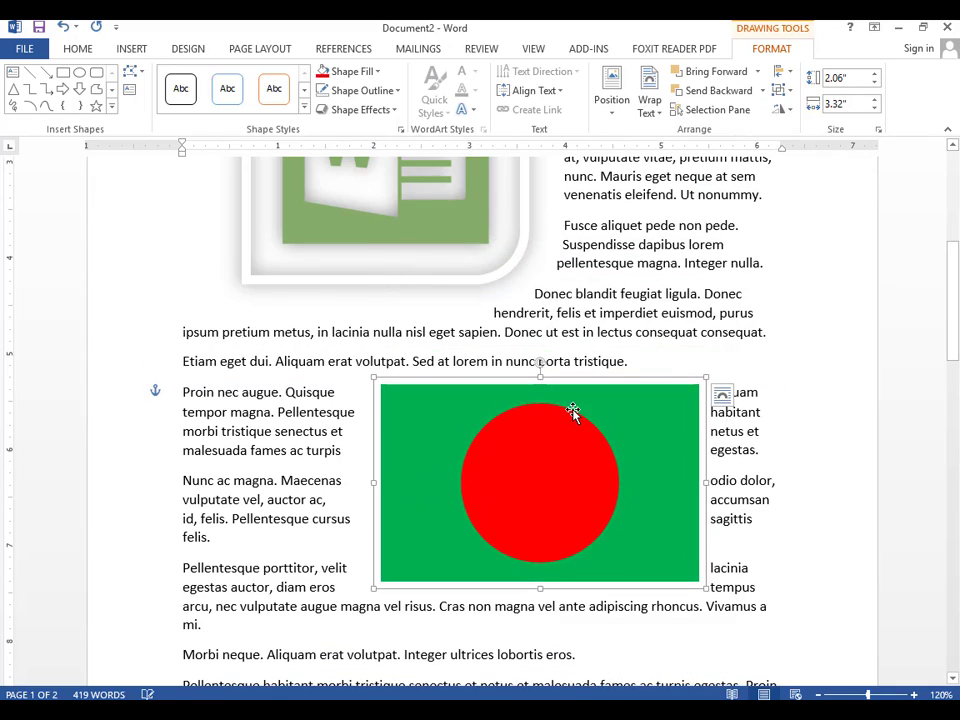
# Step: Reposition the flag at the right margin of page 1, beside the paragraph starting "Morbi neque"
pyautogui.scroll(-3, 572, 413)
pyautogui.scroll(3, 572, 413)
pyautogui.moveTo(583, 493); pyautogui.dragTo(414, 525)
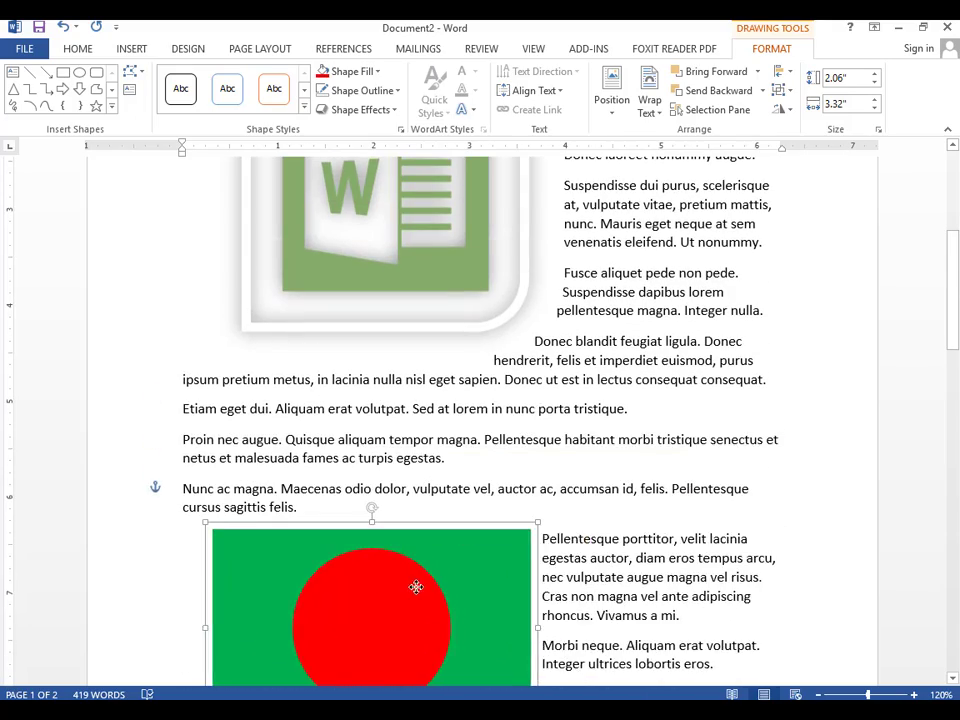
pyautogui.scroll(-3, 536, 424)
pyautogui.moveTo(405, 427); pyautogui.dragTo(684, 471)
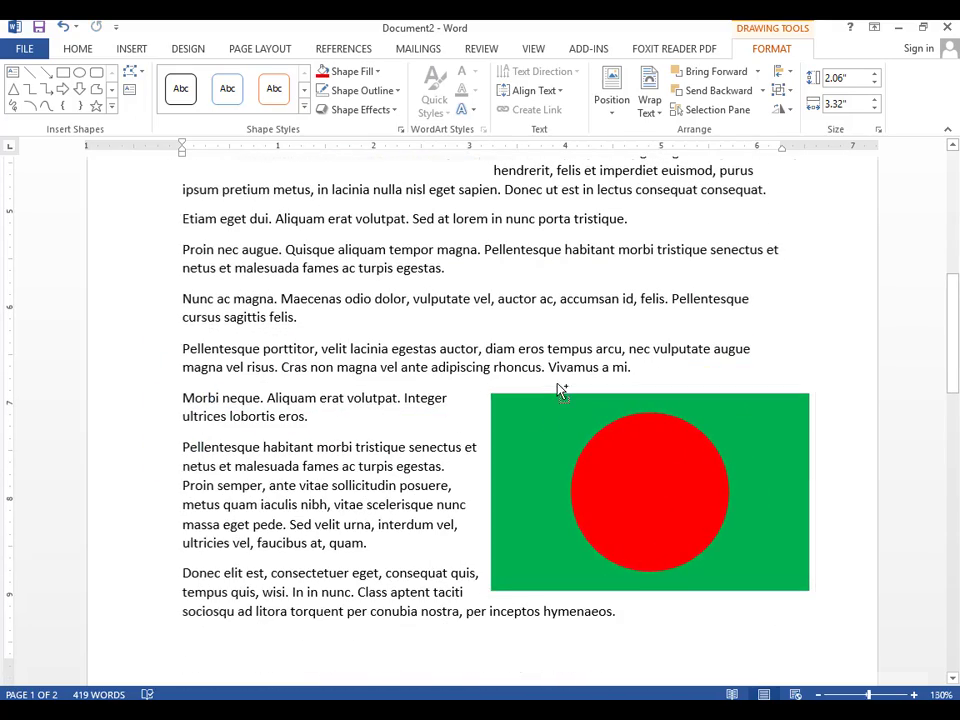
pyautogui.scroll(5, 561, 390)
pyautogui.scroll(-9, 561, 390)
pyautogui.scroll(-3, 561, 390)
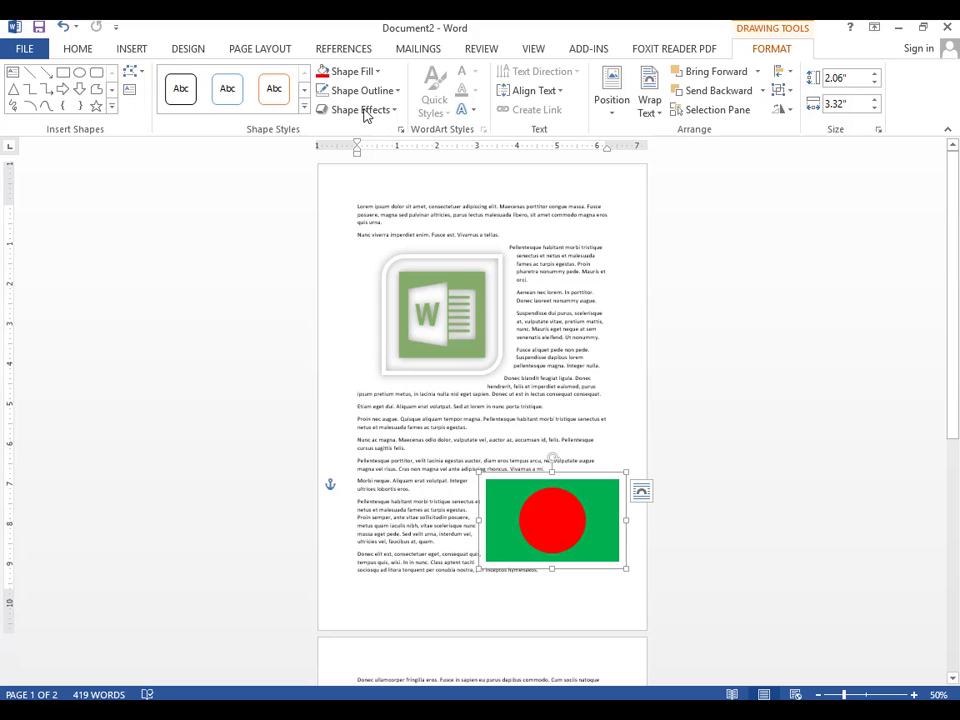
# Step: Place the cursor after the last paragraph on page 2 and open the SmartArt graphic chooser
pyautogui.click(130, 49)
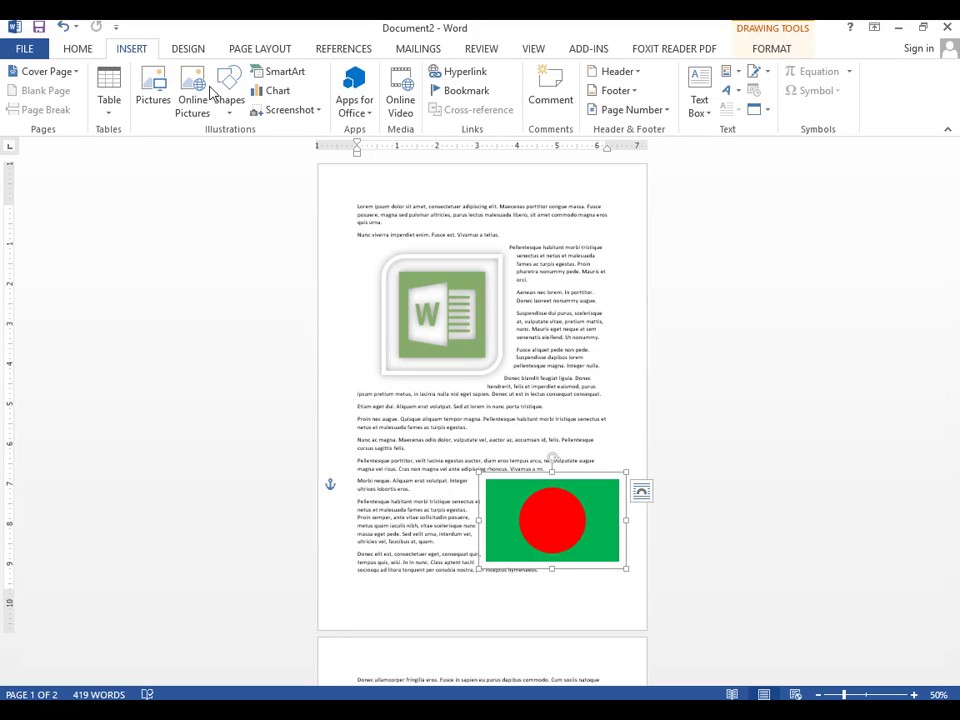
pyautogui.scroll(-5, 439, 528)
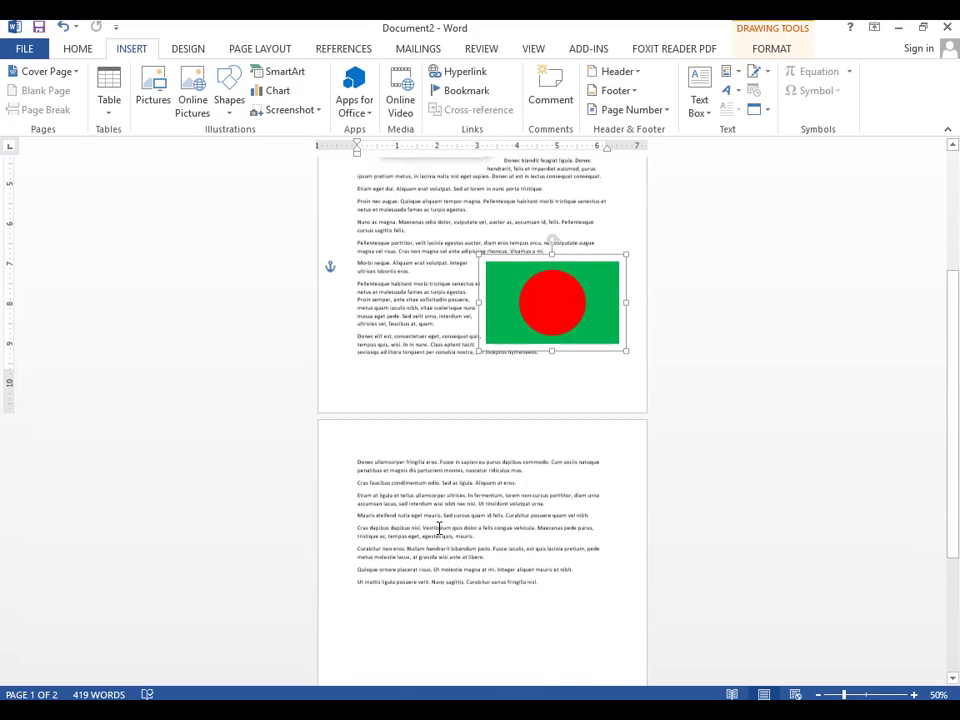
pyautogui.click(596, 576)
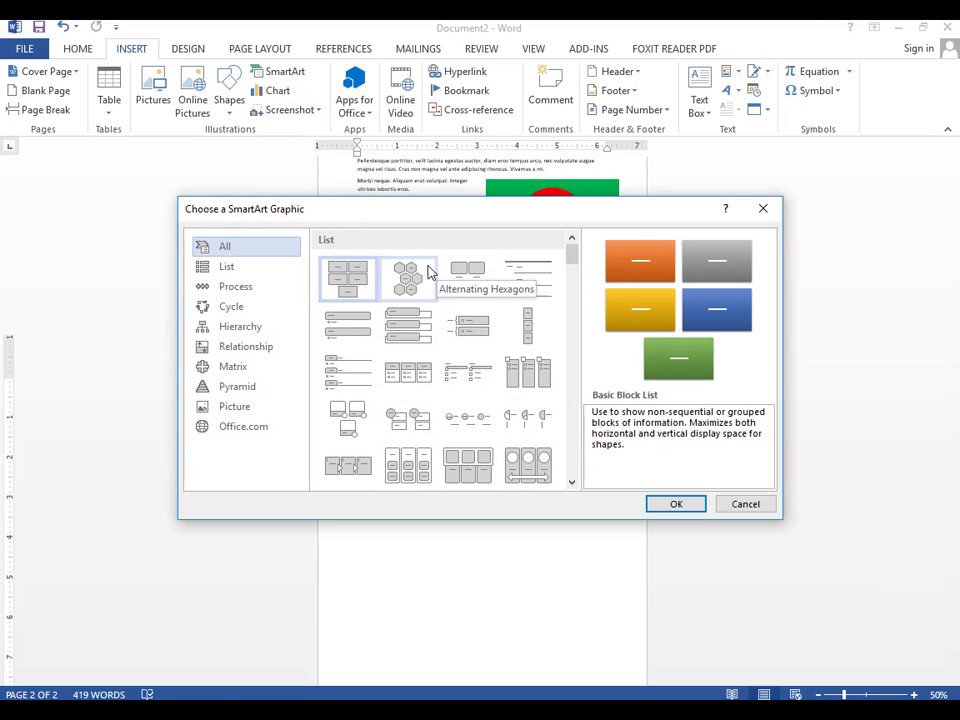
# Step: Browse SmartArt layouts in the List, Process, Picture, Matrix and Pyramid categories, previewing ones such as Horizontal Picture List, Grouped List and Alternating Hexagons
pyautogui.click(405, 278)
pyautogui.click(412, 422)
pyautogui.click(476, 465)
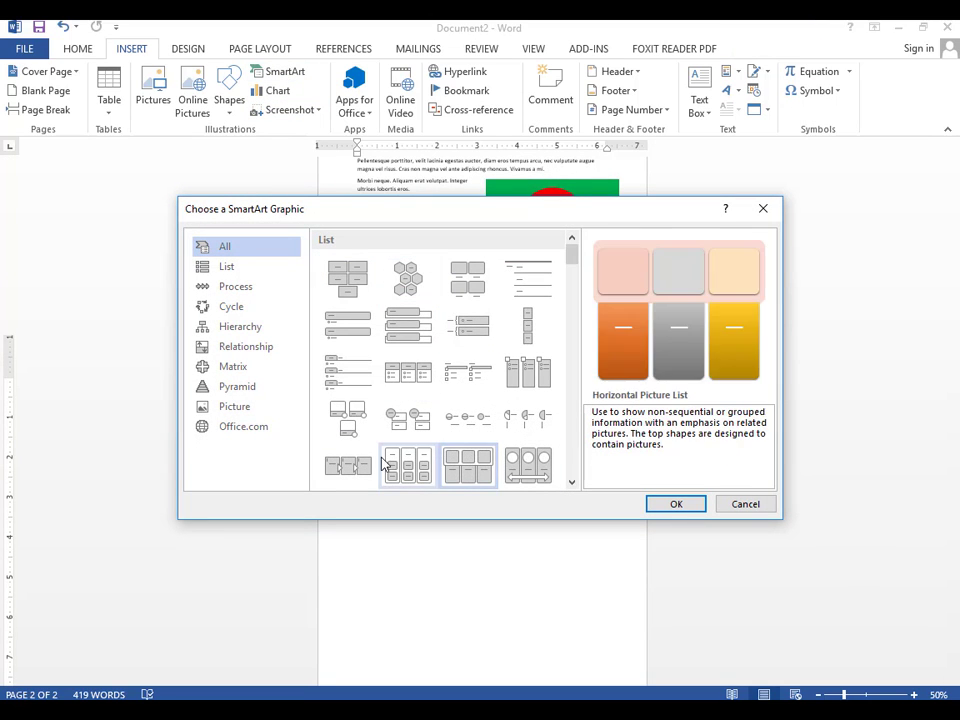
pyautogui.click(388, 464)
pyautogui.click(238, 289)
pyautogui.click(249, 403)
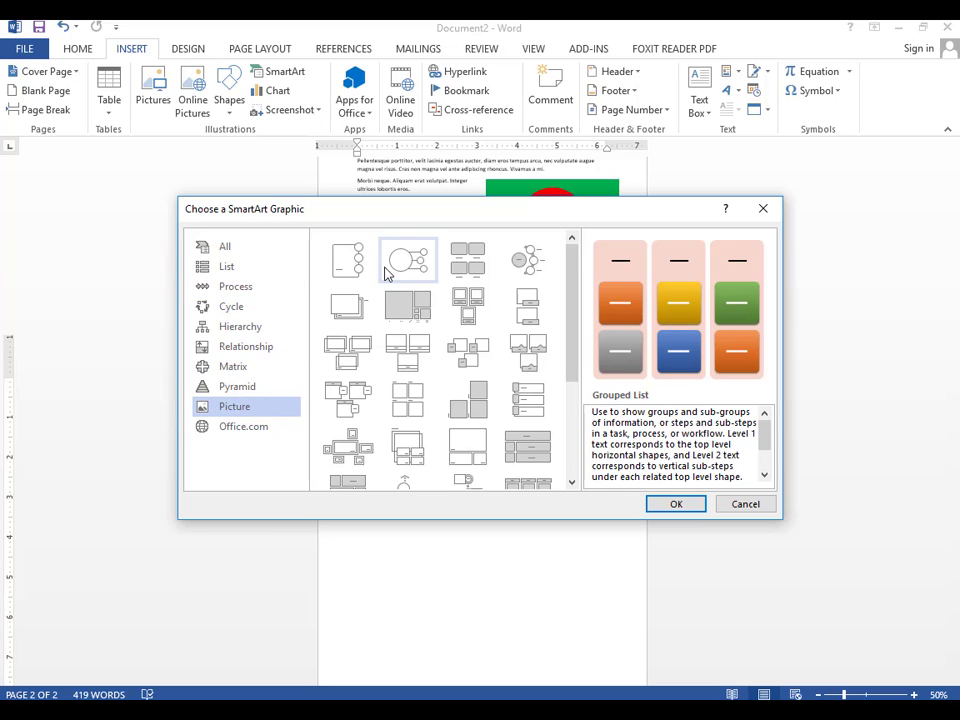
pyautogui.click(249, 266)
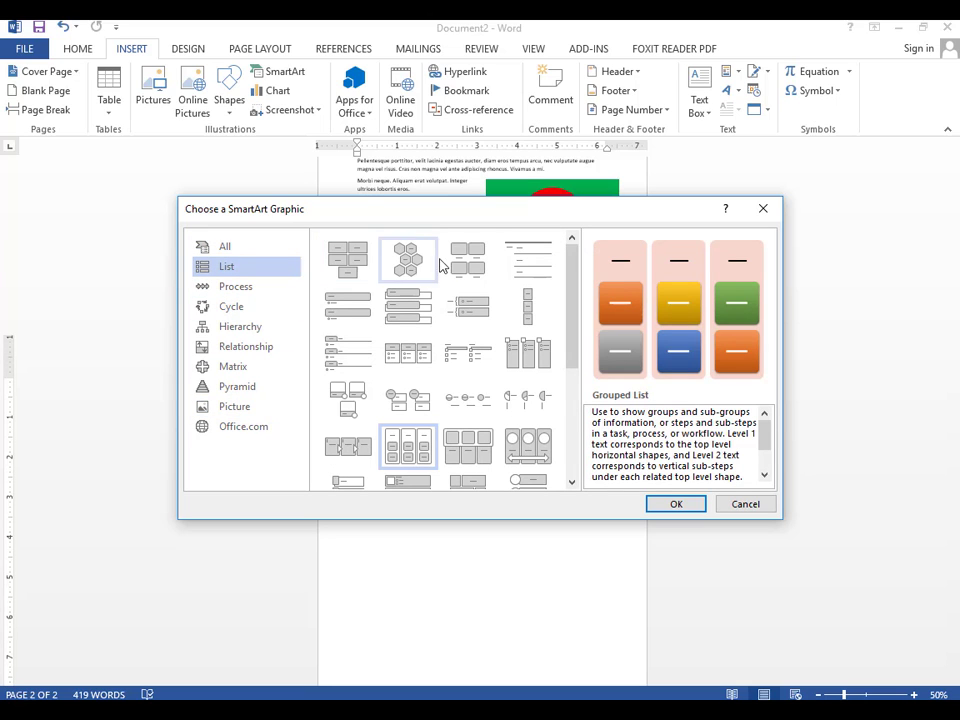
pyautogui.click(422, 267)
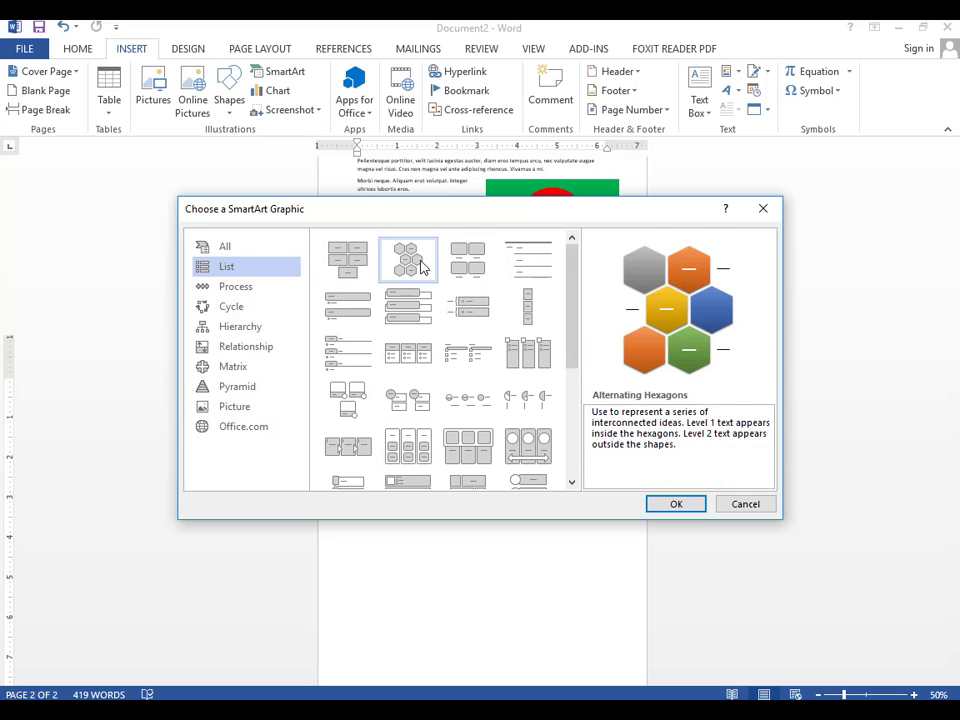
pyautogui.click(262, 368)
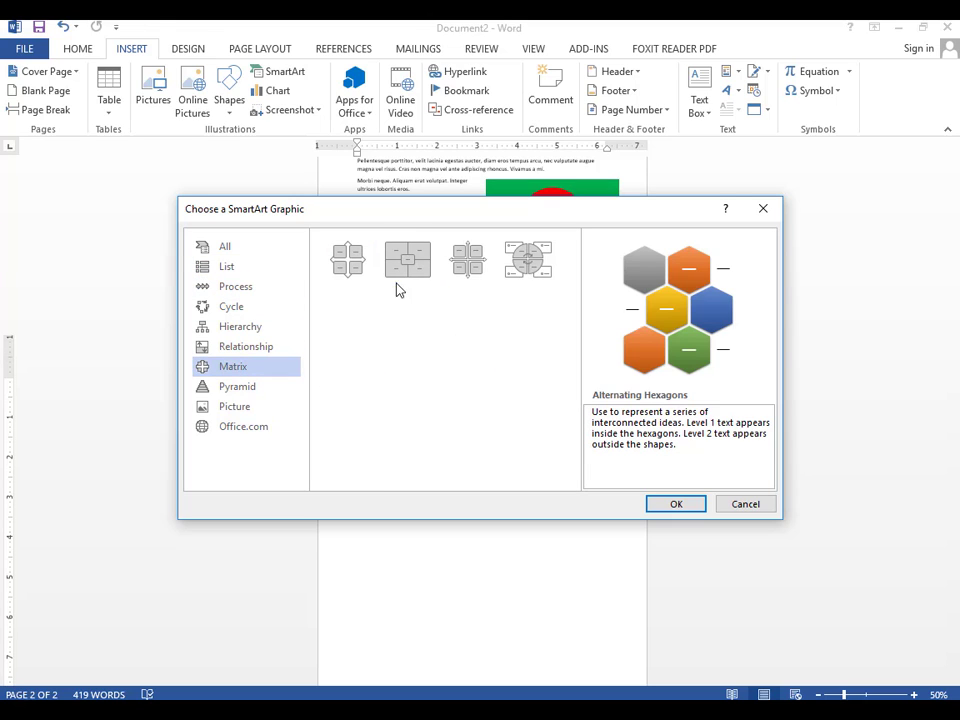
pyautogui.click(238, 388)
# Step: Insert a Picture Organization Chart from the Hierarchy category
pyautogui.click(243, 328)
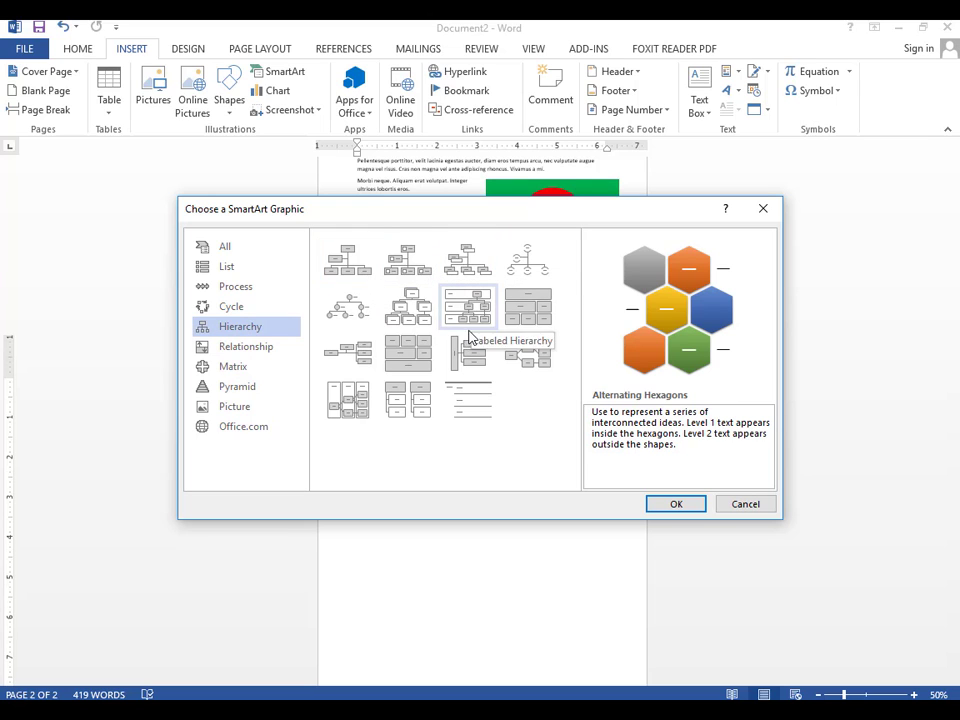
pyautogui.click(426, 262)
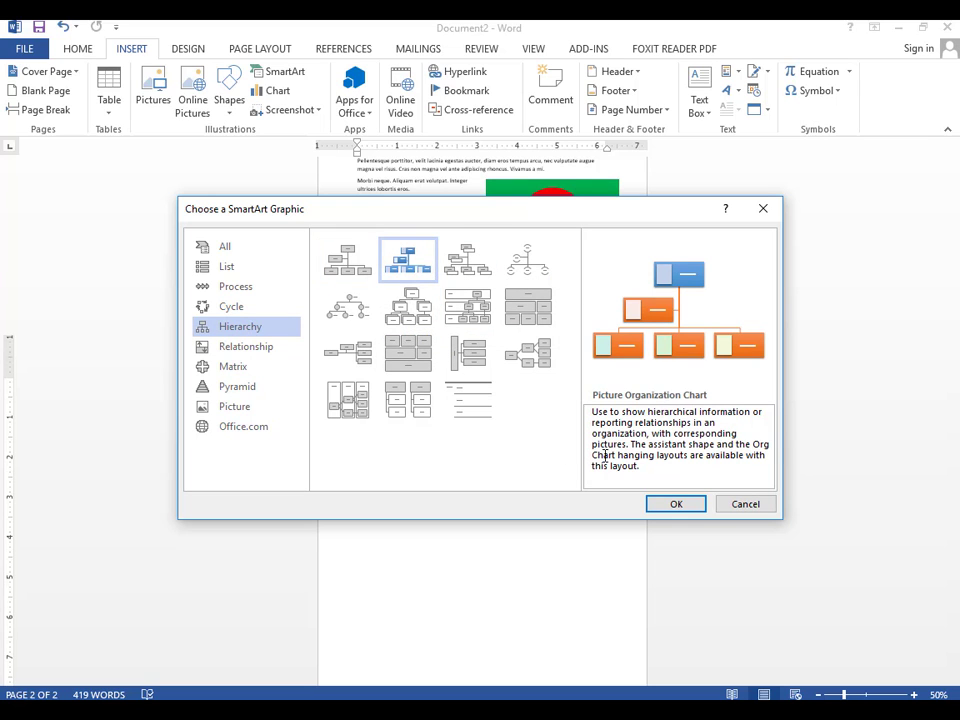
pyautogui.click(675, 505)
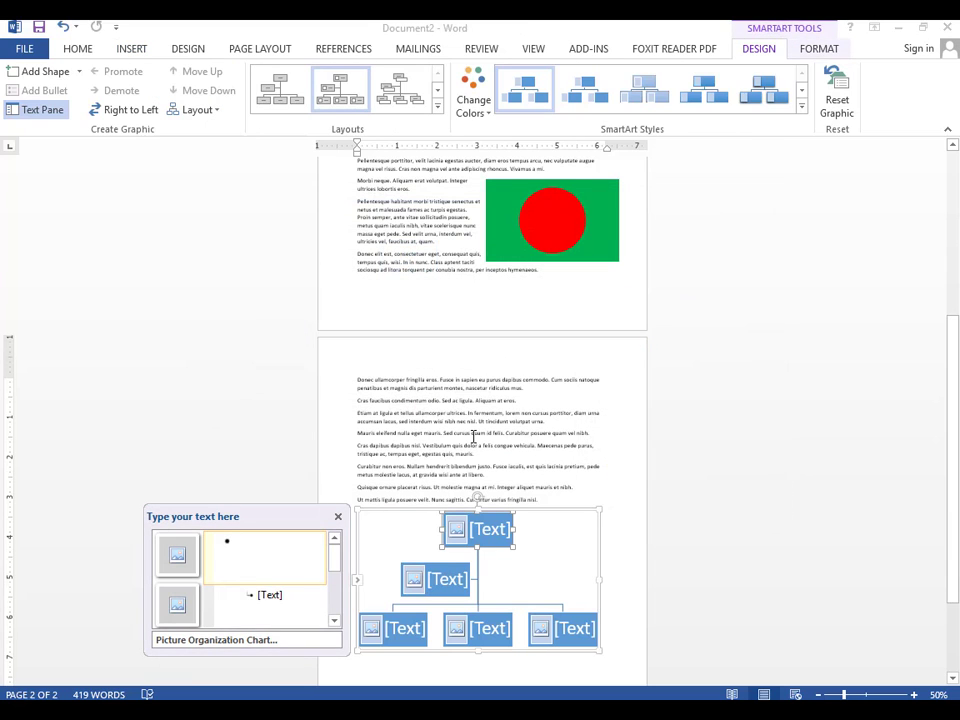
# Step: Label the top box of the organization chart "ms" and leave the lower boxes as placeholders
pyautogui.scroll(7, 440, 535)
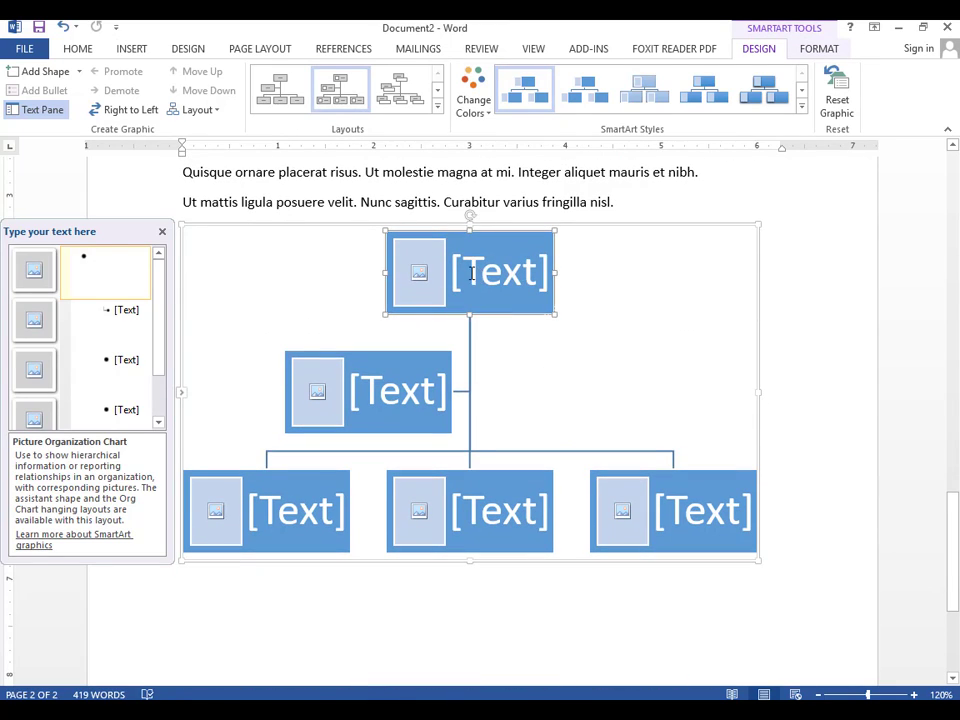
pyautogui.click(499, 276)
pyautogui.write('ms')
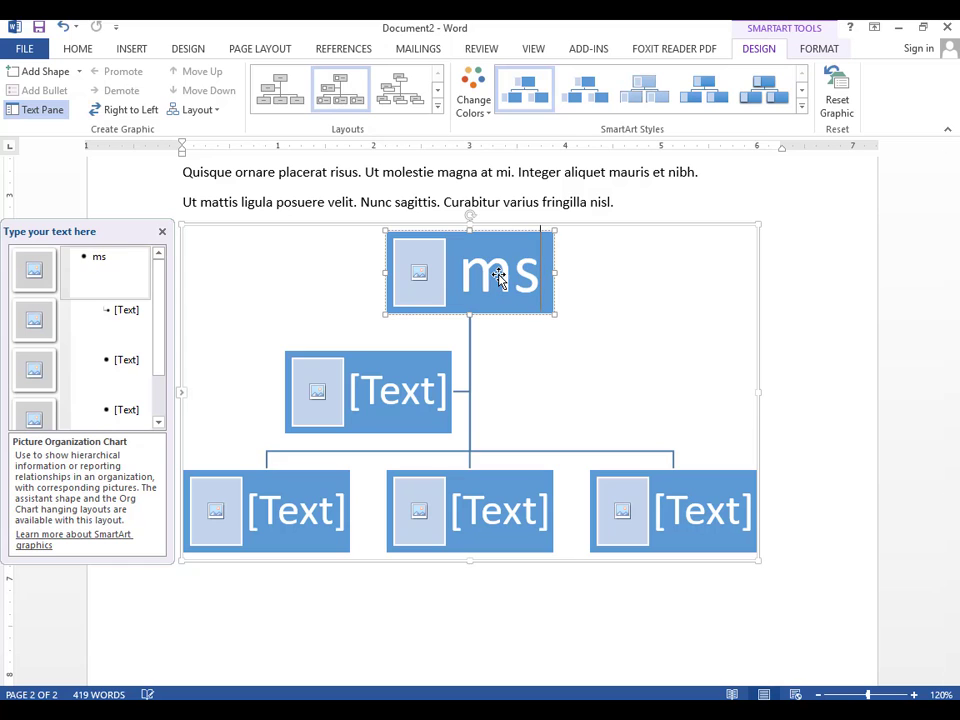
pyautogui.click(380, 389)
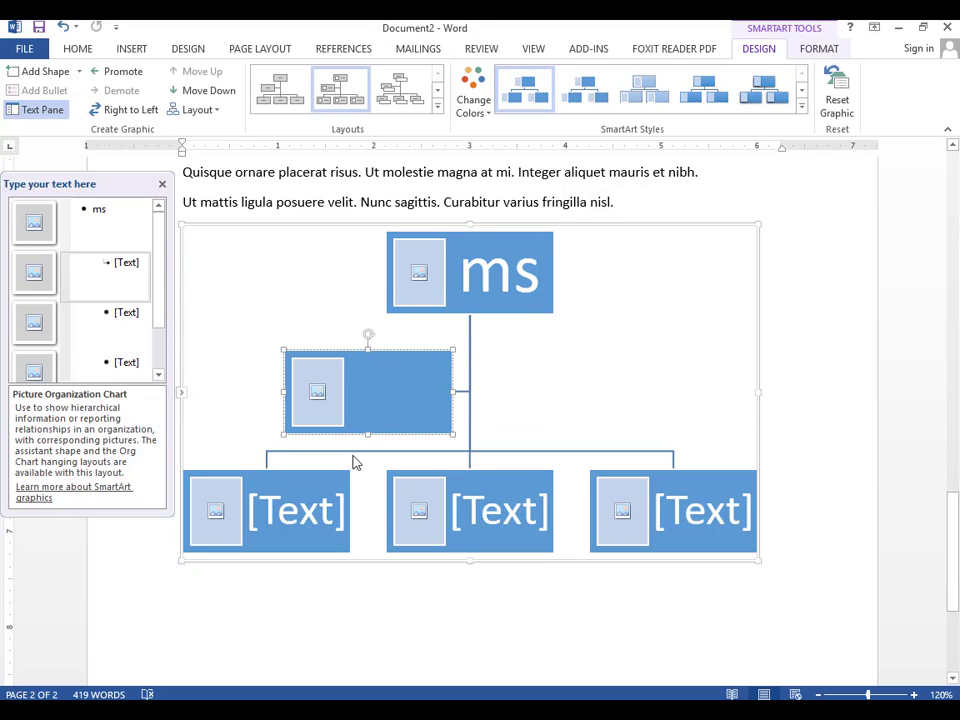
pyautogui.scroll(-3, 253, 285)
pyautogui.click(300, 383)
# Step: Move the organization chart up on page 2, above the paragraph starting "Quisque ornare"
pyautogui.scroll(5, 632, 407)
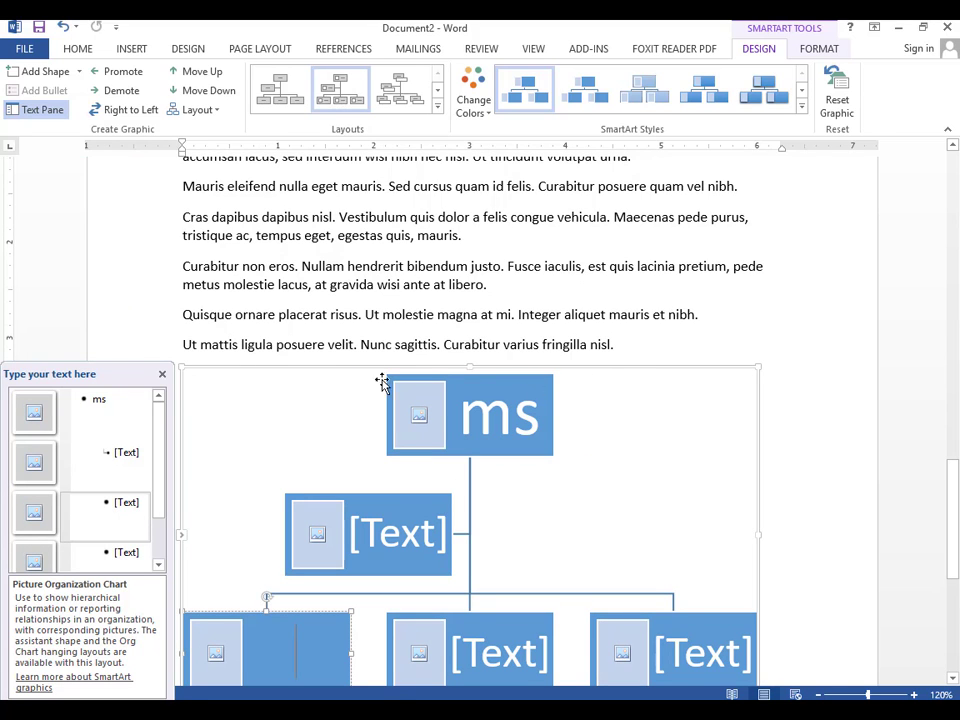
pyautogui.scroll(10, 429, 249)
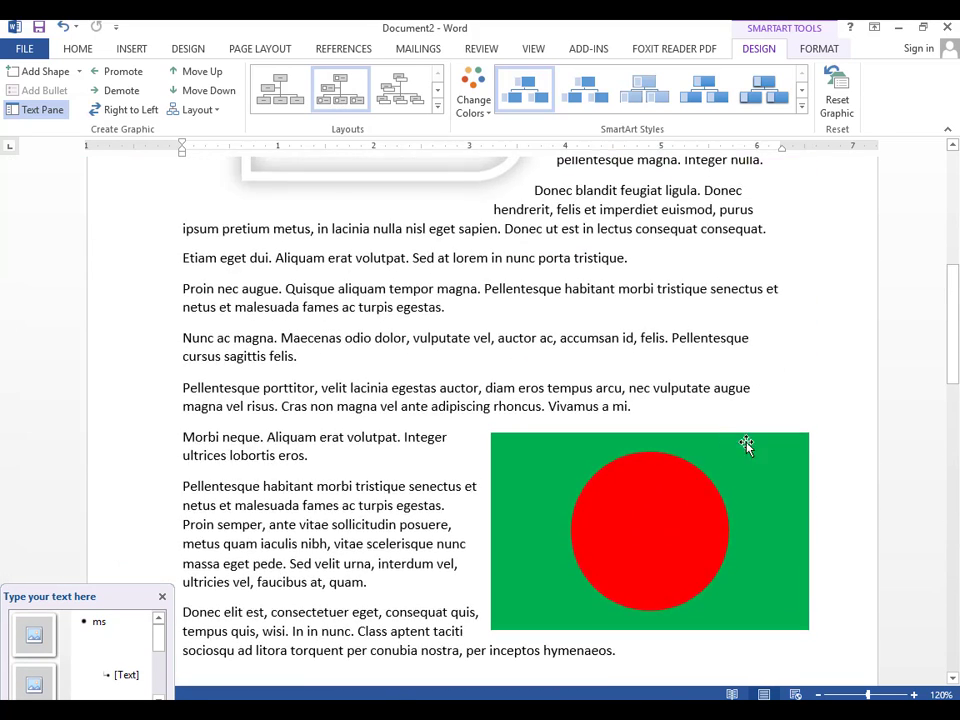
pyautogui.scroll(-15, 740, 484)
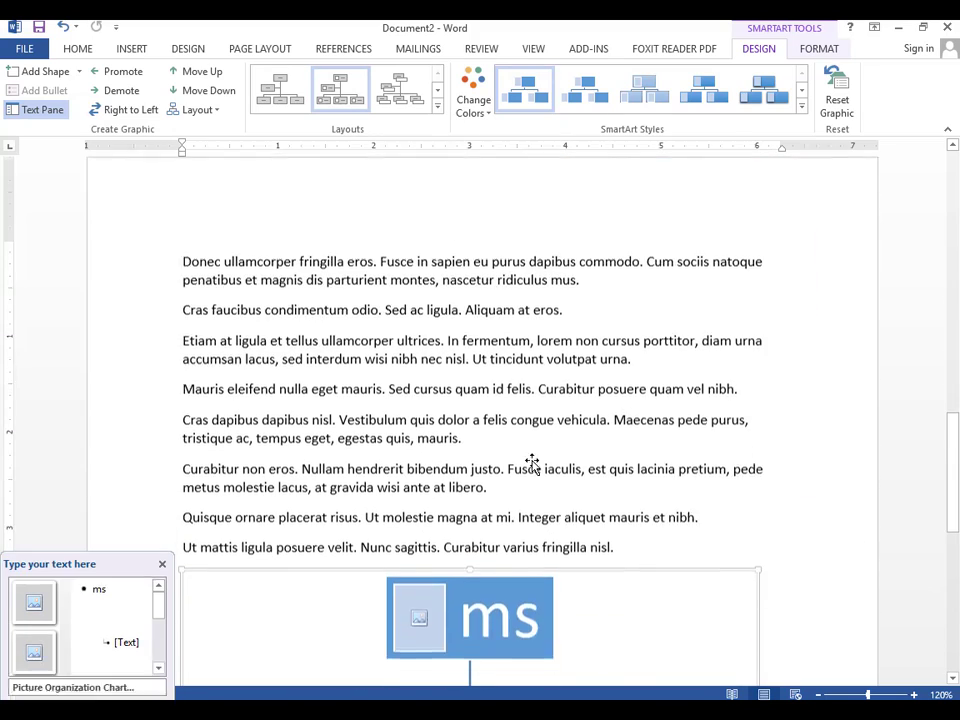
pyautogui.scroll(-3, 675, 590)
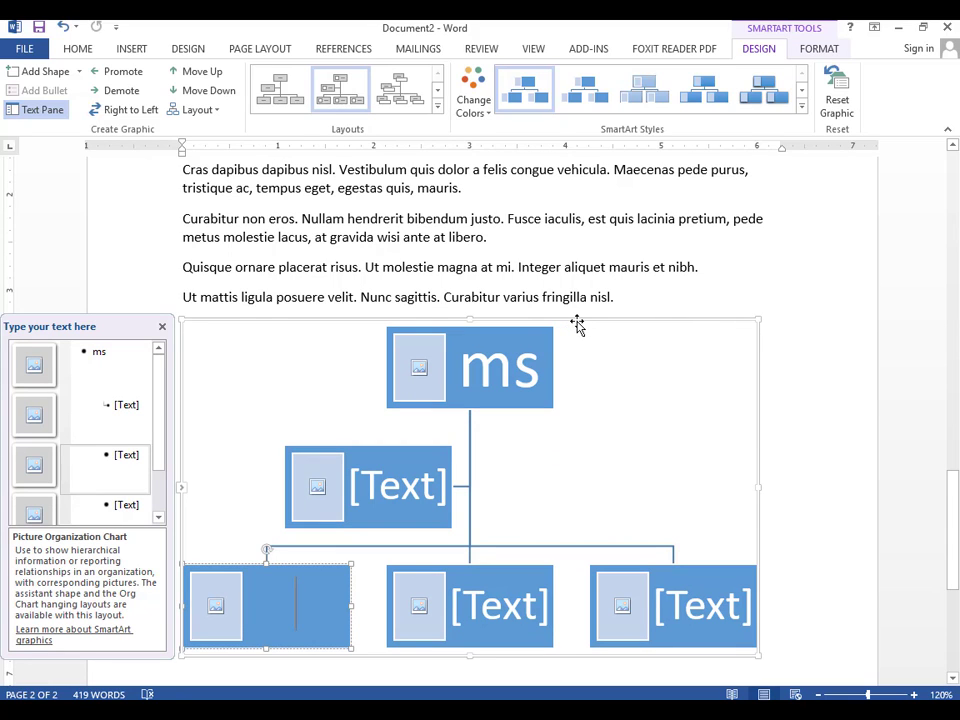
pyautogui.moveTo(577, 322); pyautogui.dragTo(579, 253)
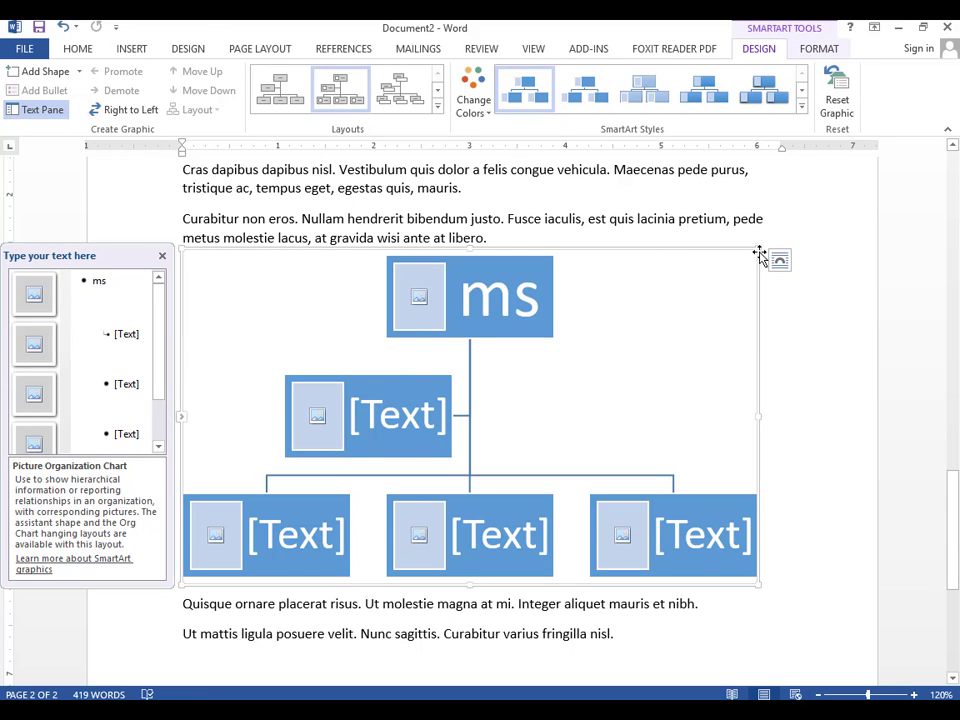
# Step: Shrink the organization chart proportionally to about 4.7 inches wide and try to shift it to the right
pyautogui.moveTo(749, 253); pyautogui.dragTo(657, 276)
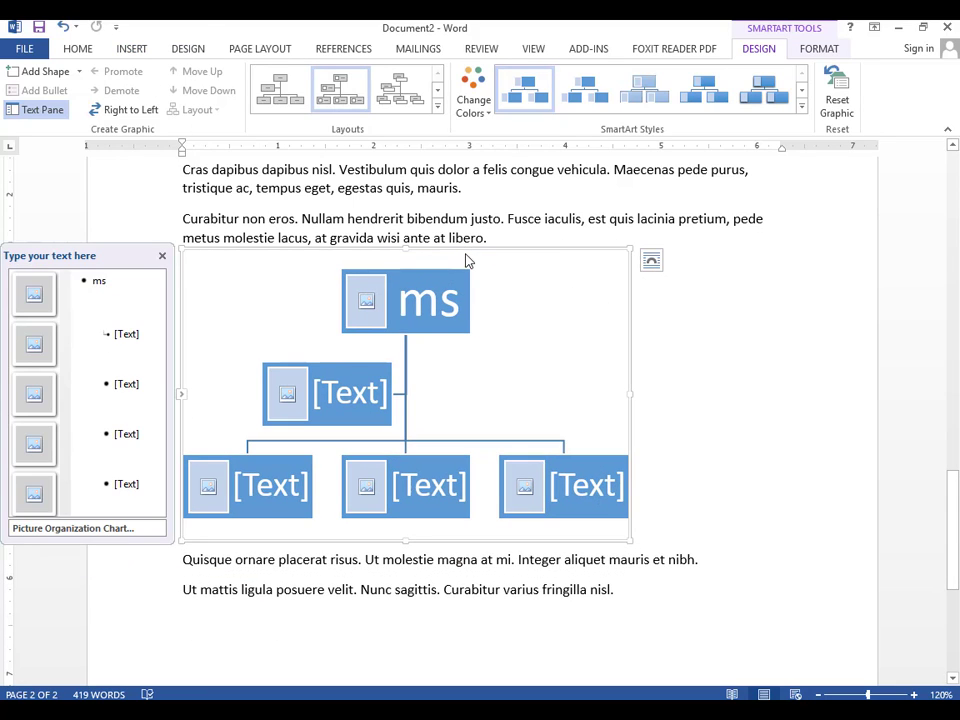
pyautogui.moveTo(469, 250); pyautogui.dragTo(651, 257)
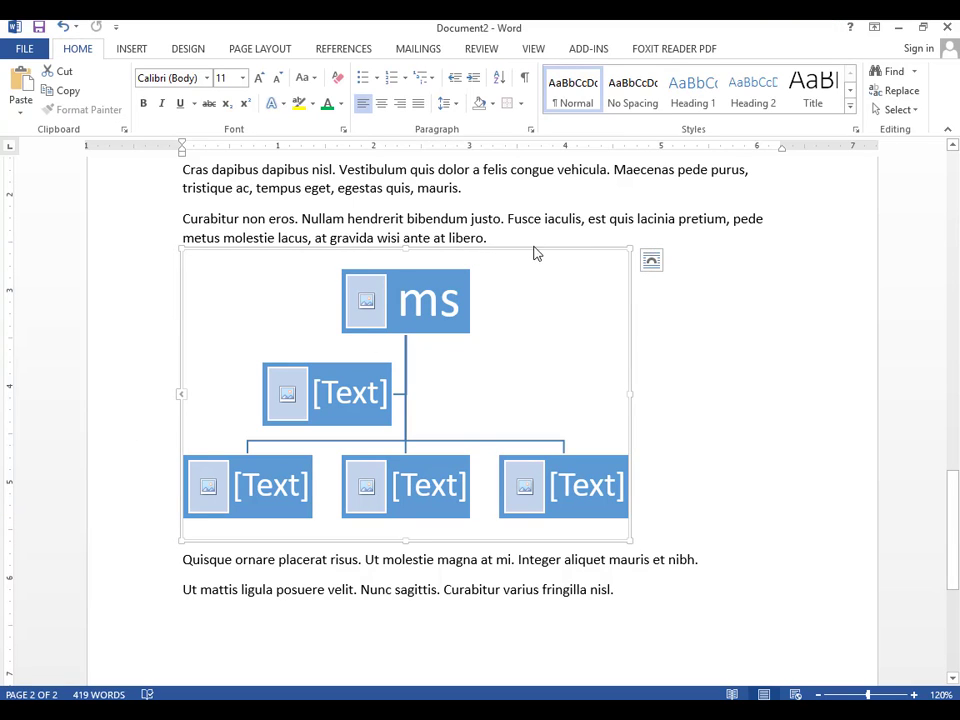
pyautogui.click(533, 253)
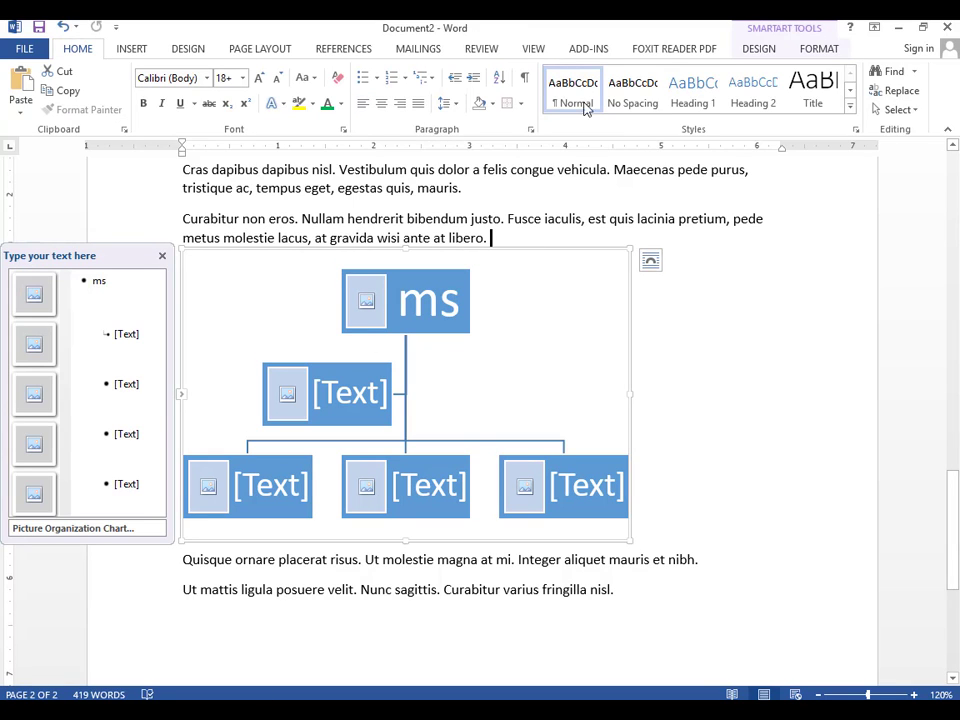
# Step: Set the organization chart's text wrapping style to Through and move the chart up among the page 2 paragraphs
pyautogui.click(817, 52)
pyautogui.click(760, 52)
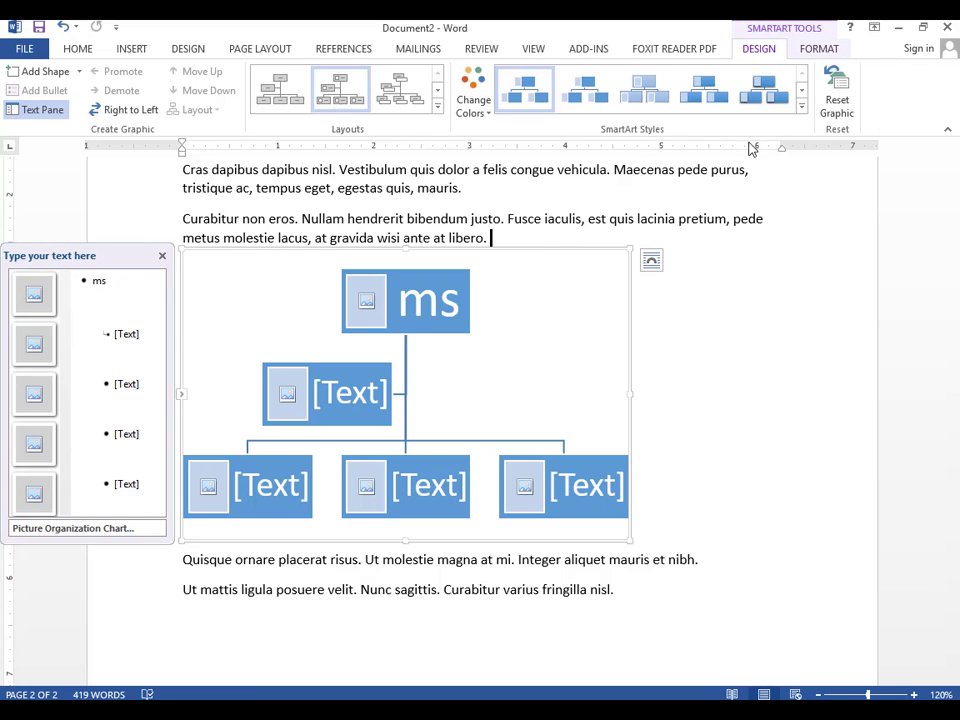
pyautogui.click(648, 258)
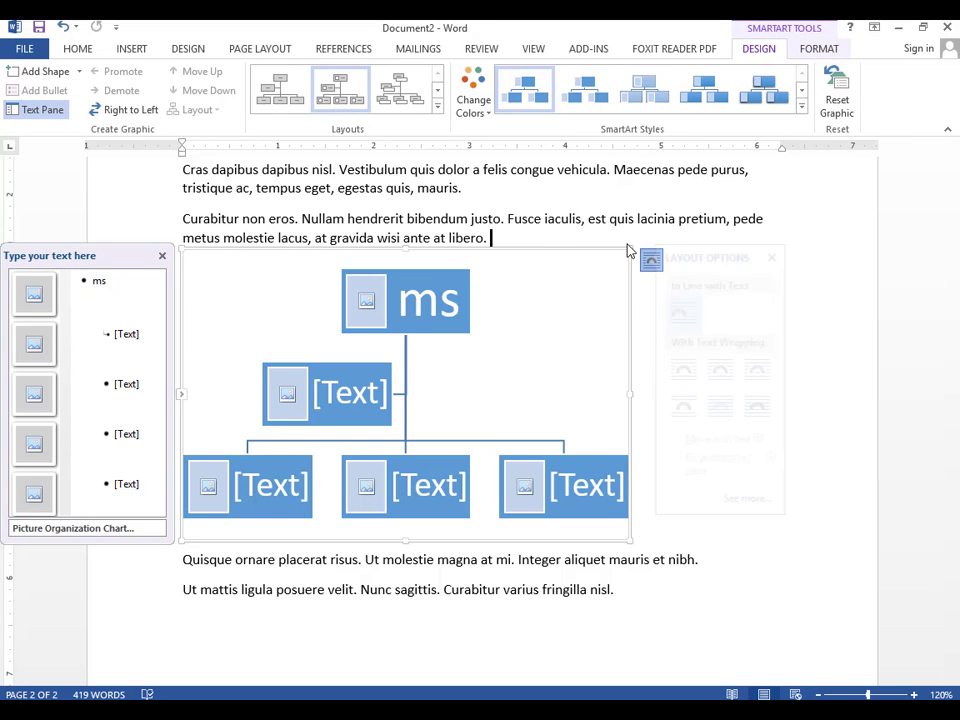
pyautogui.click(763, 499)
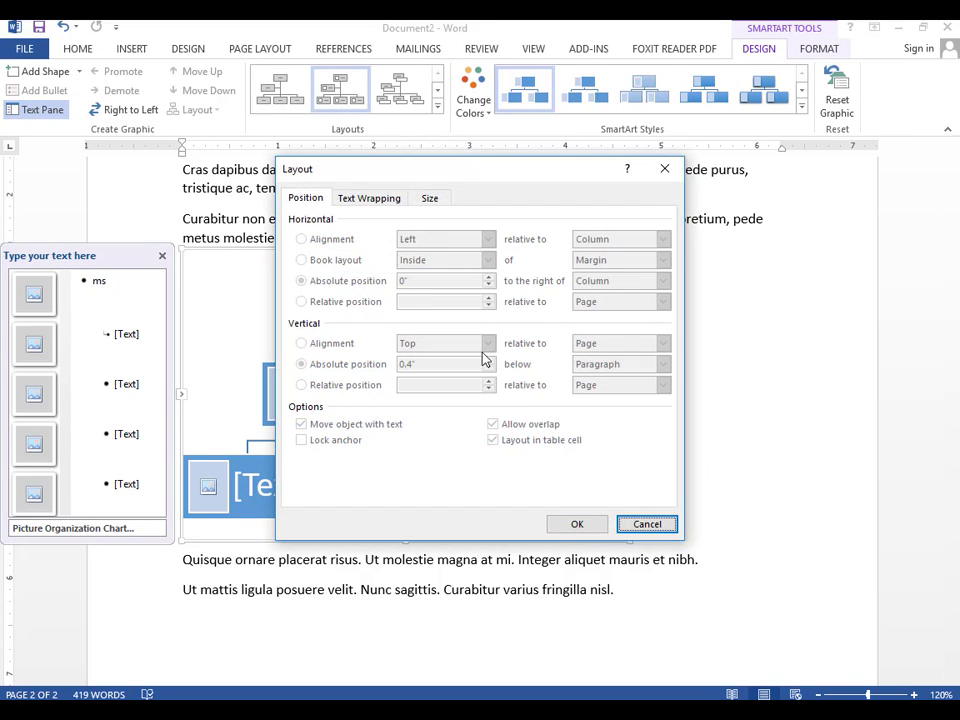
pyautogui.click(372, 202)
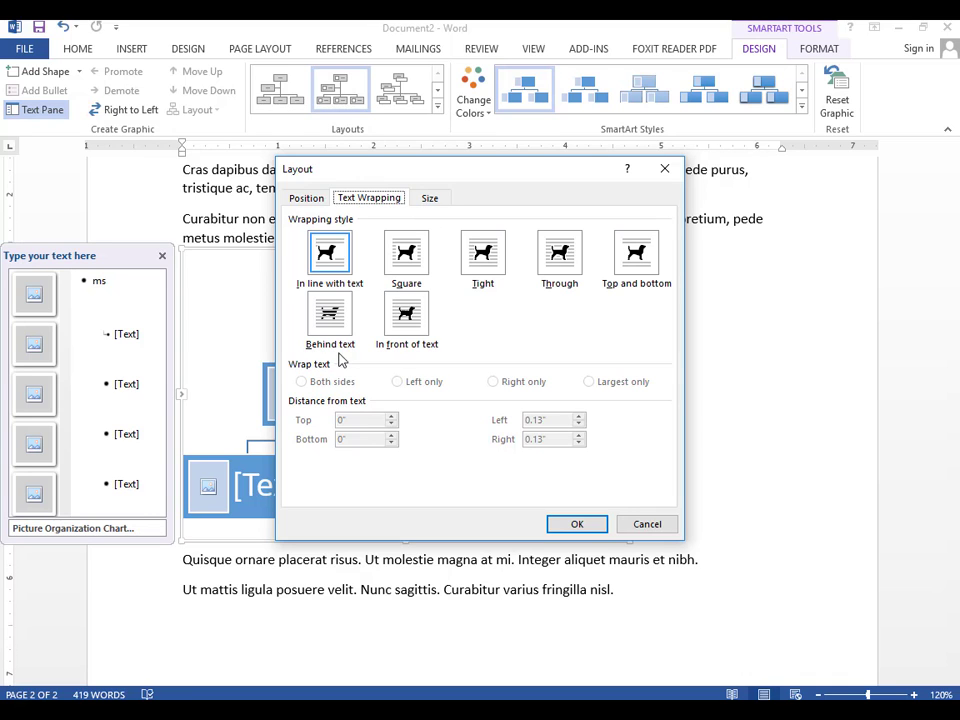
pyautogui.click(560, 258)
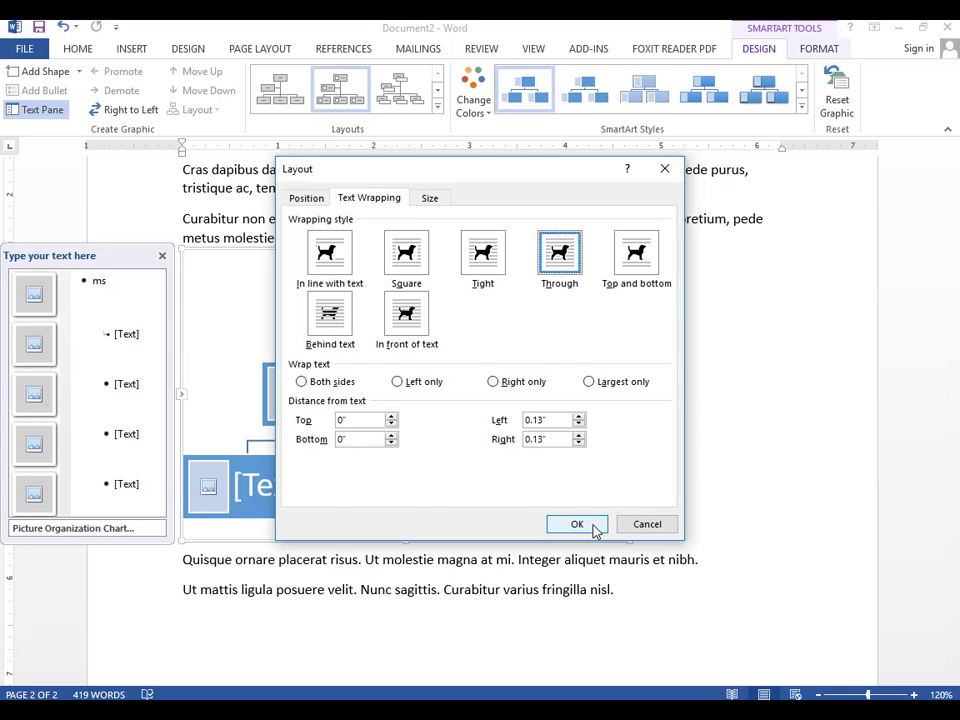
pyautogui.click(592, 525)
pyautogui.moveTo(440, 255); pyautogui.dragTo(556, 261)
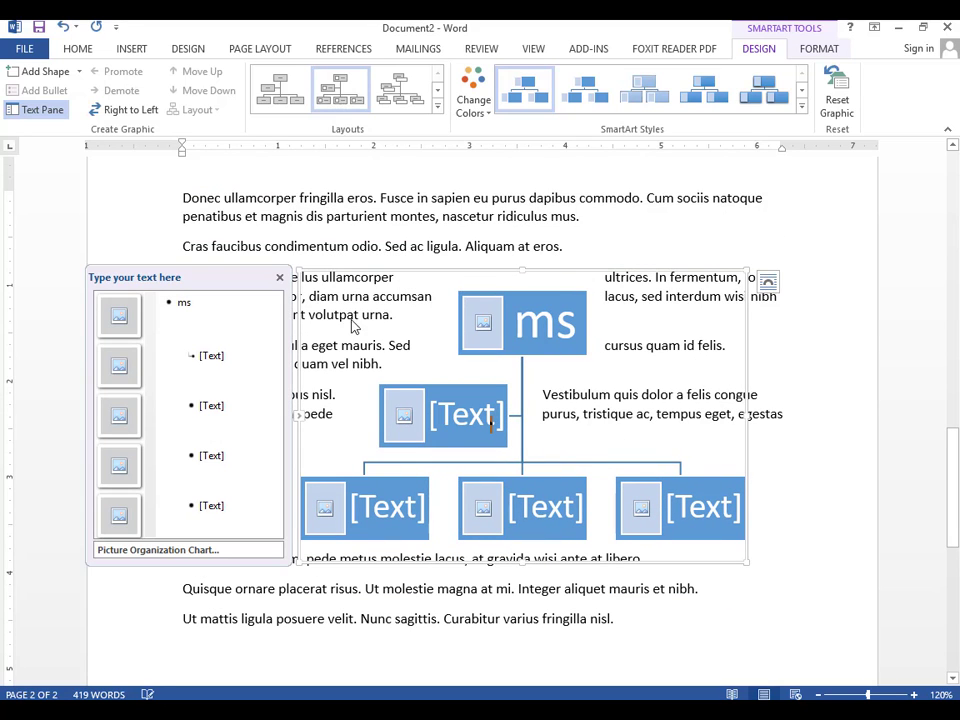
# Step: Close the organization chart's text pane and move the chart below the last paragraph on page 2
pyautogui.scroll(-3, 620, 300)
pyautogui.scroll(2, 558, 275)
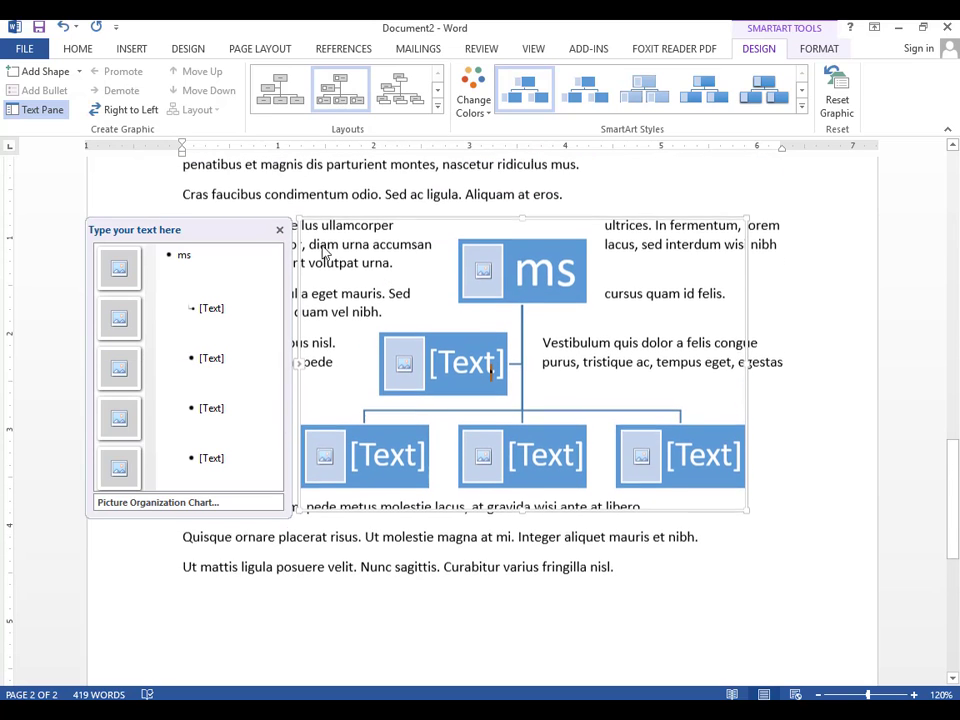
pyautogui.click(279, 227)
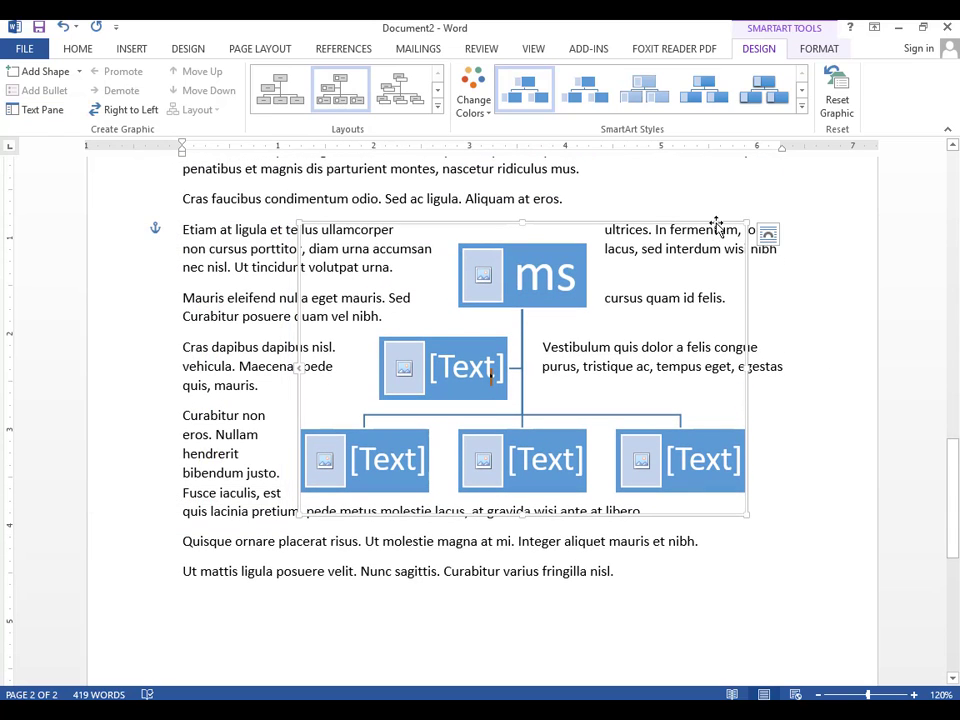
pyautogui.moveTo(716, 221); pyautogui.dragTo(600, 459)
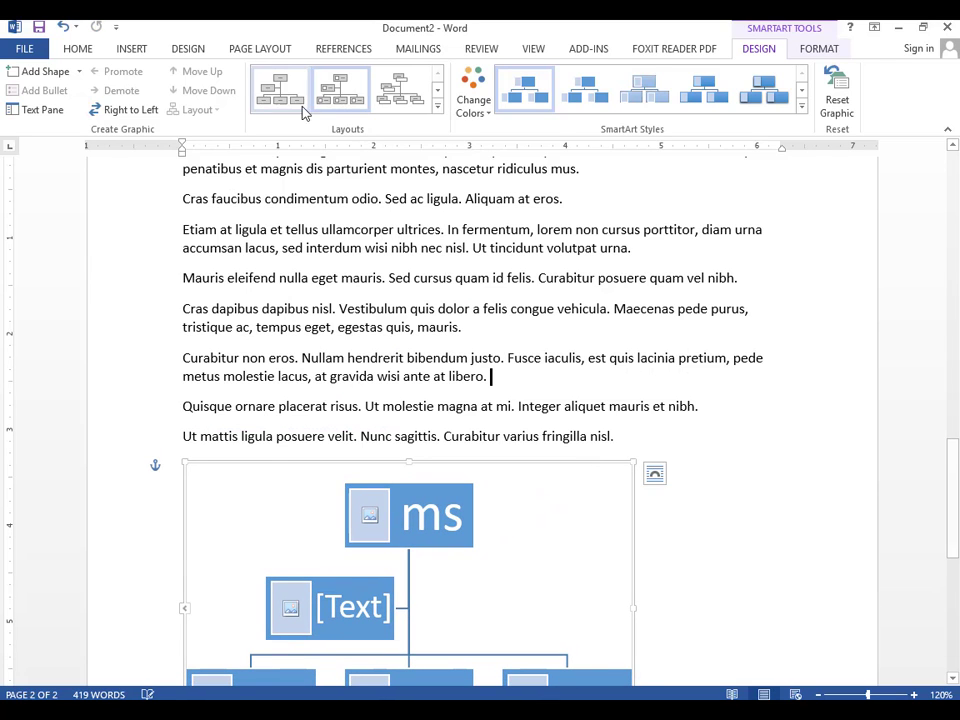
# Step: Insert a standard pie chart into the document
pyautogui.click(121, 50)
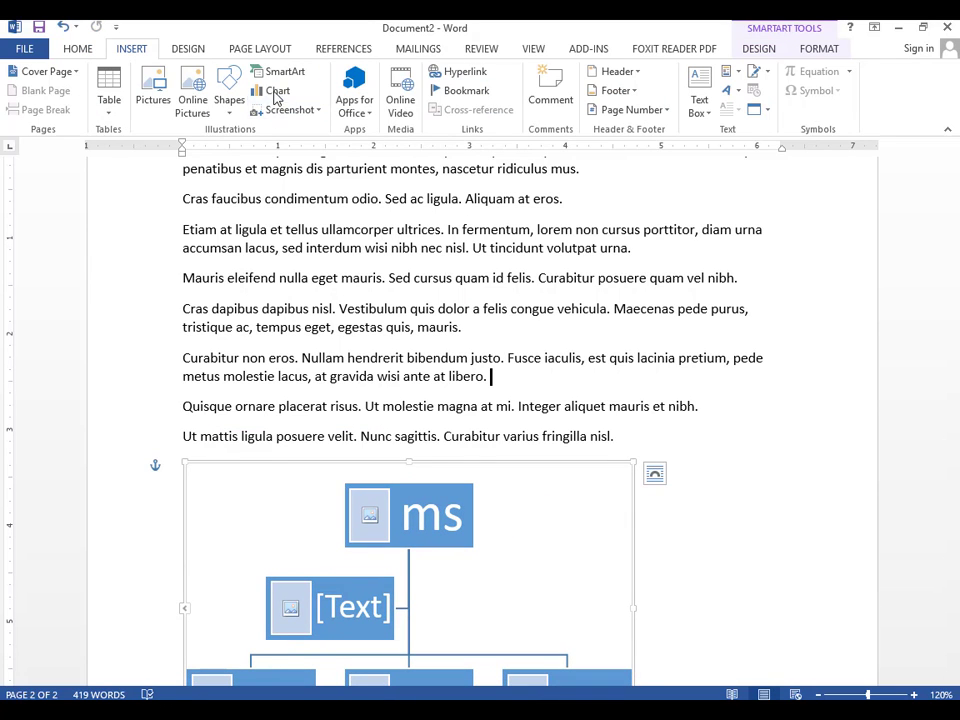
pyautogui.click(277, 90)
pyautogui.moveTo(449, 318)
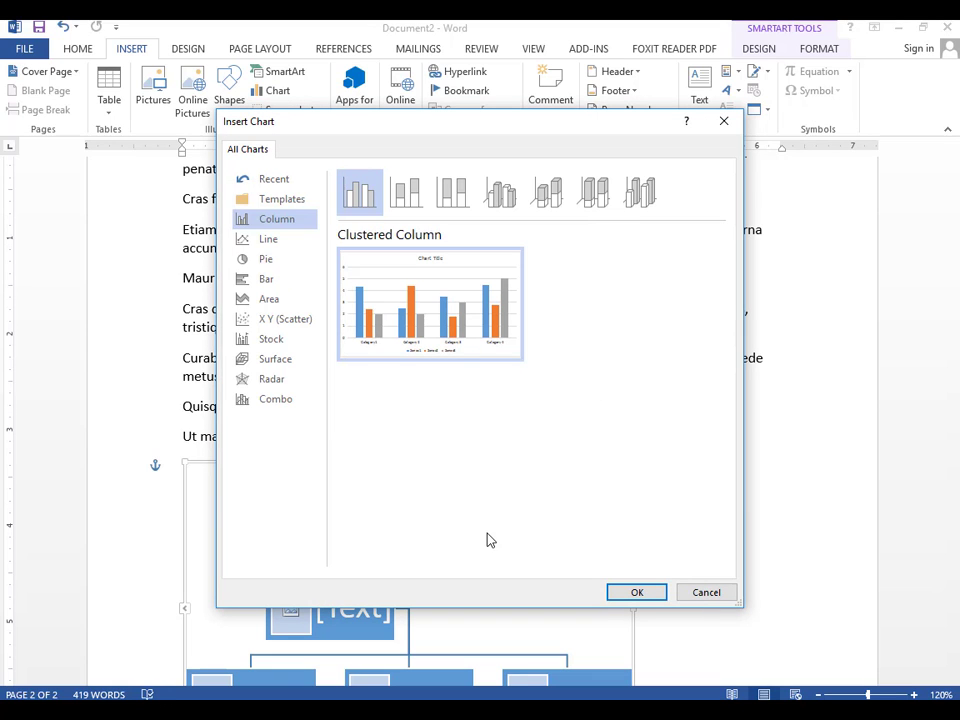
pyautogui.click(272, 260)
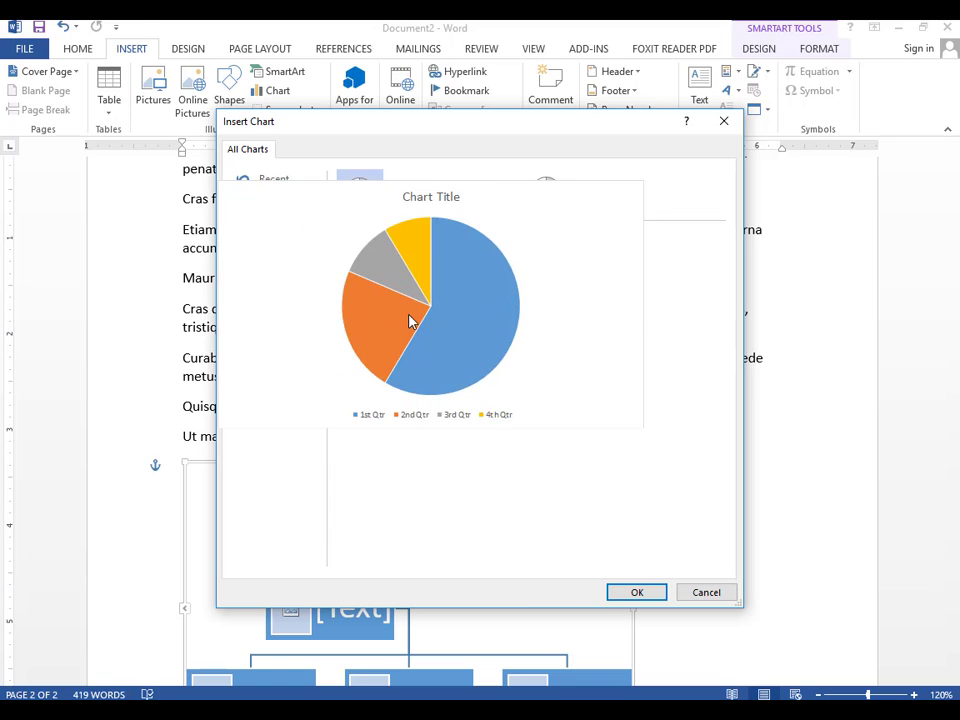
pyautogui.click(636, 594)
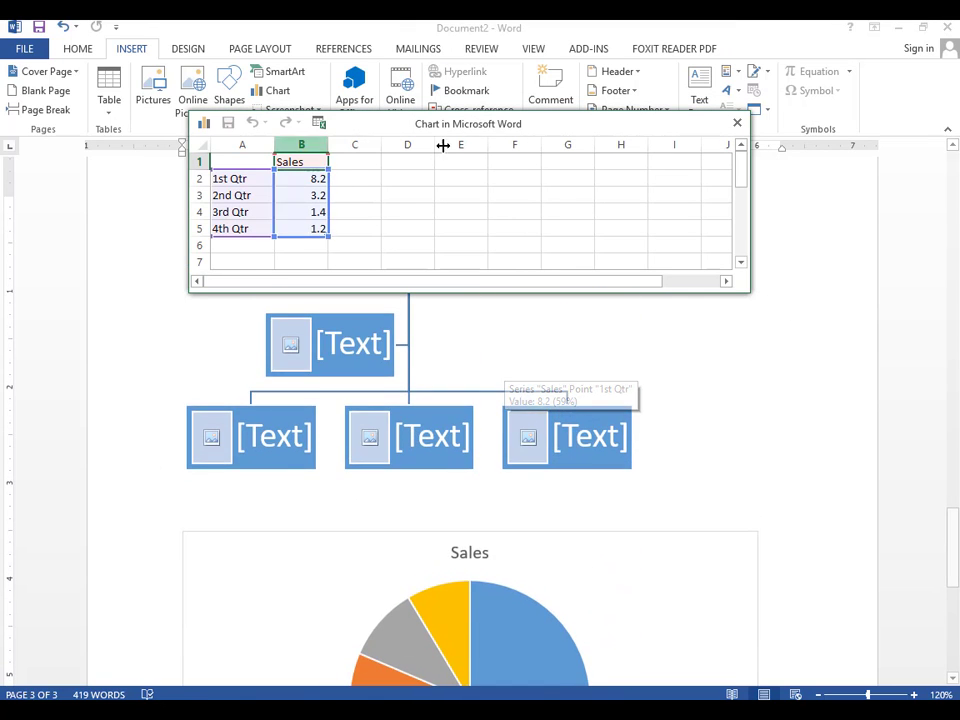
# Step: Reposition the pie chart's data sheet window above the chart so most of the pie can be seen while editing
pyautogui.moveTo(493, 131); pyautogui.dragTo(564, 186)
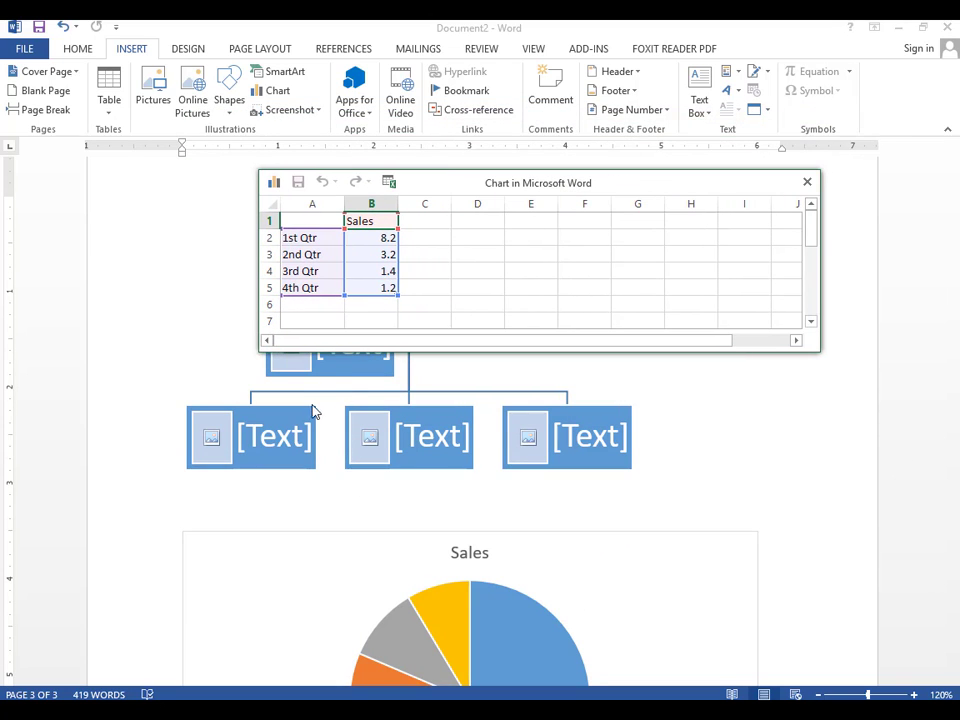
pyautogui.scroll(-3, 377, 454)
pyautogui.moveTo(381, 456)
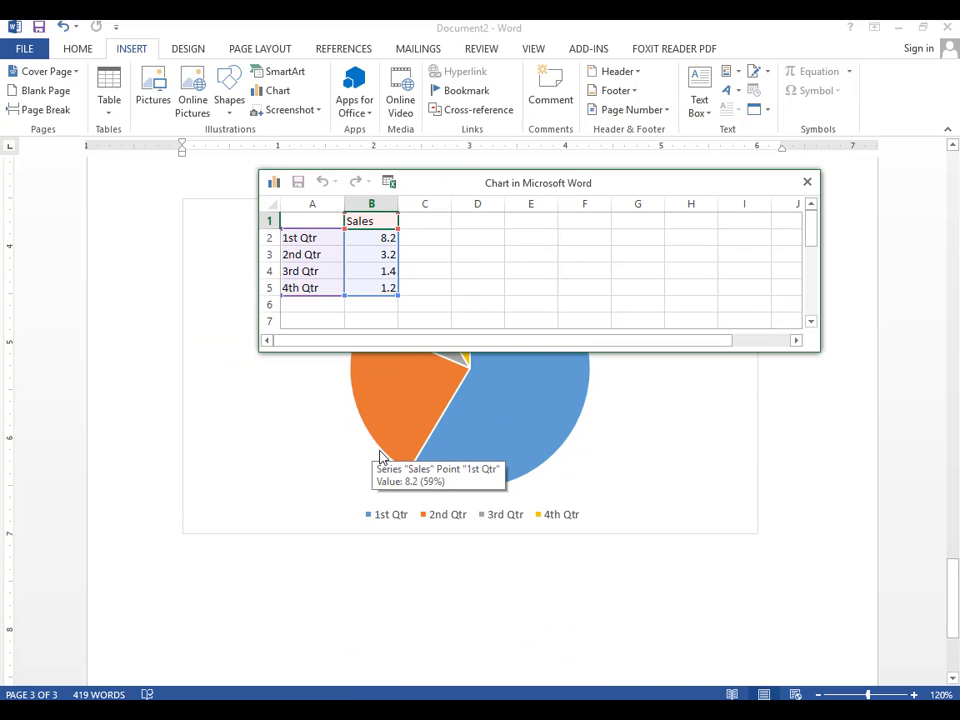
pyautogui.click(390, 256)
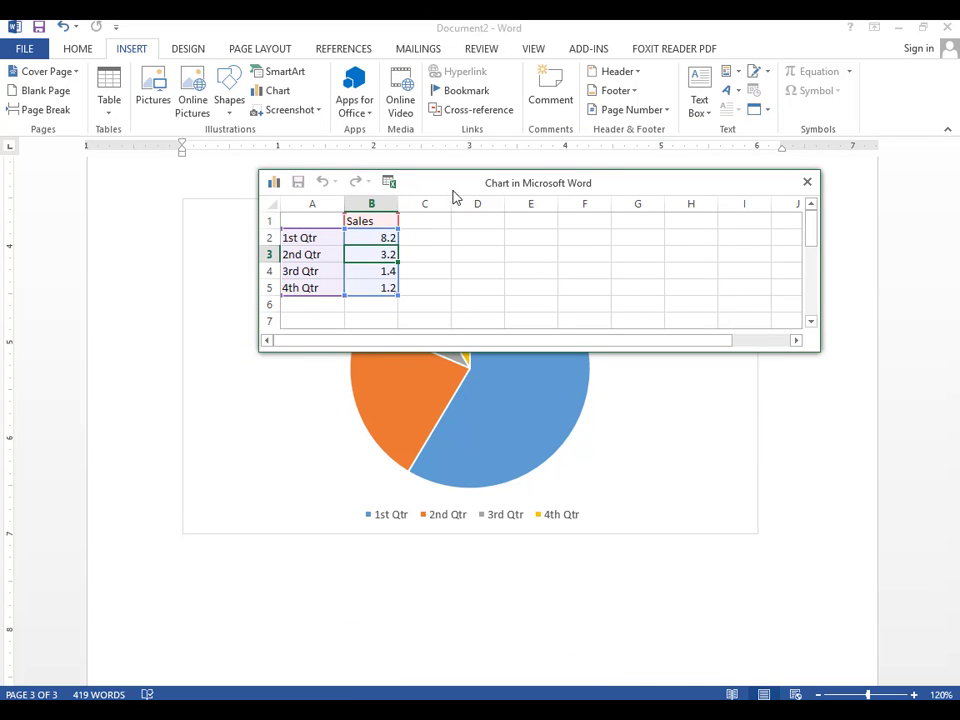
pyautogui.moveTo(452, 186); pyautogui.dragTo(469, 101)
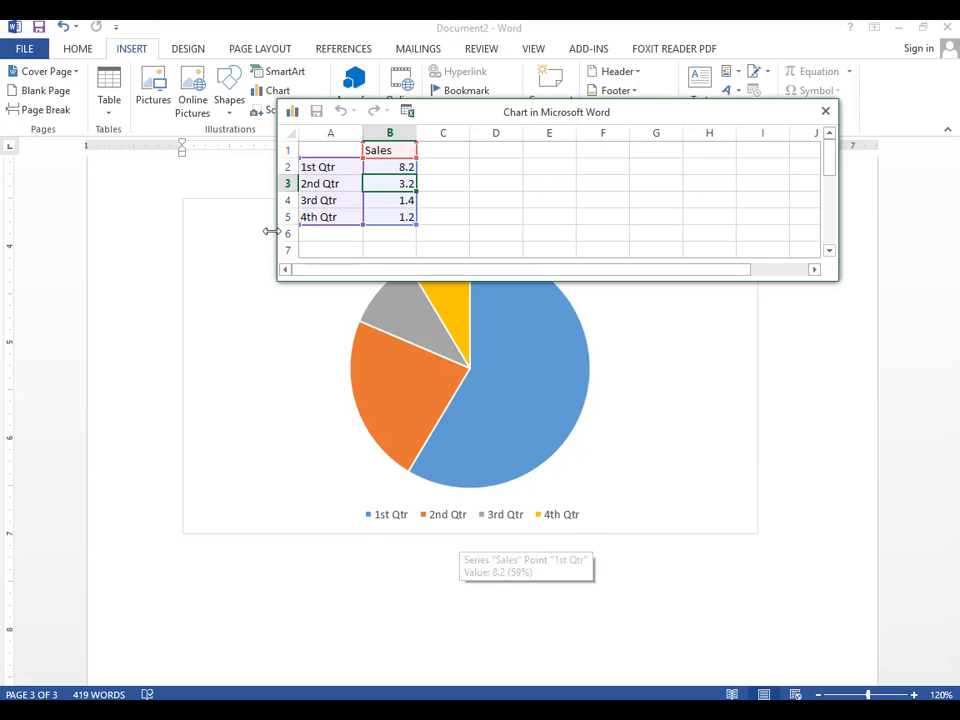
# Step: Set the 1st Qtr sales value in the pie chart's data sheet to 7.2
pyautogui.click(329, 171)
pyautogui.click(396, 171)
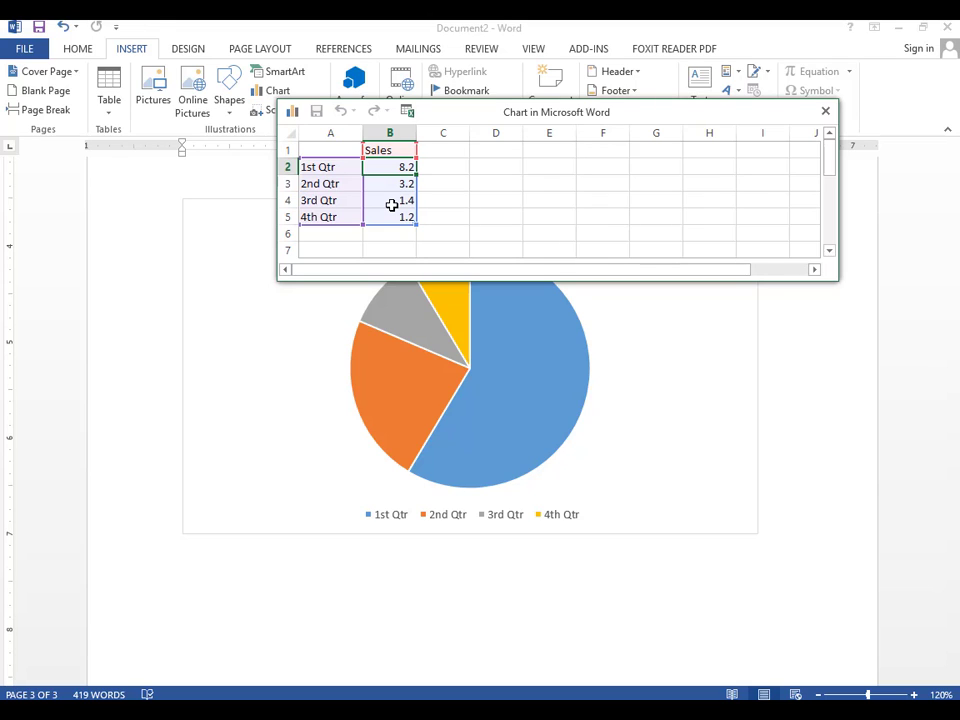
pyautogui.write('7')
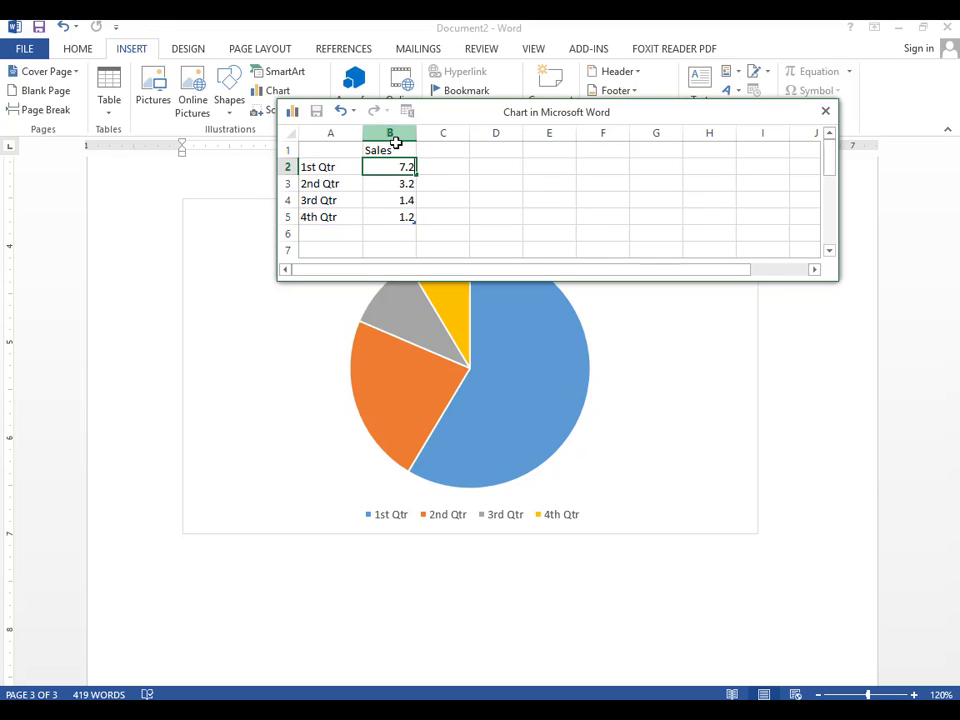
pyautogui.click(500, 216)
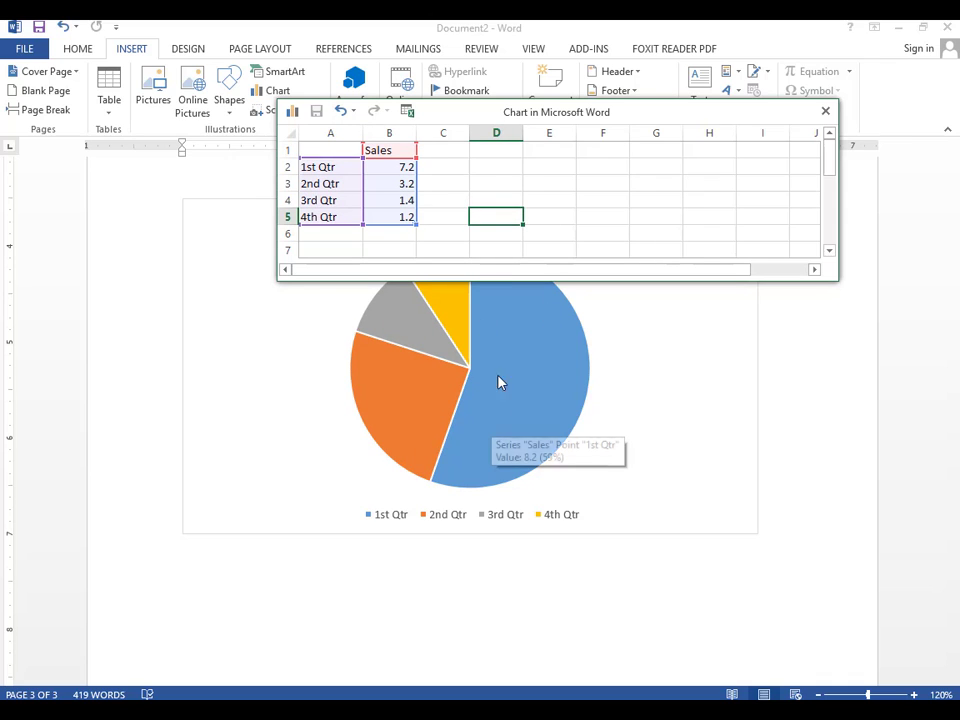
# Step: Set the 1st Qtr sales value in the pie chart's data sheet to 1.3
pyautogui.click(408, 167)
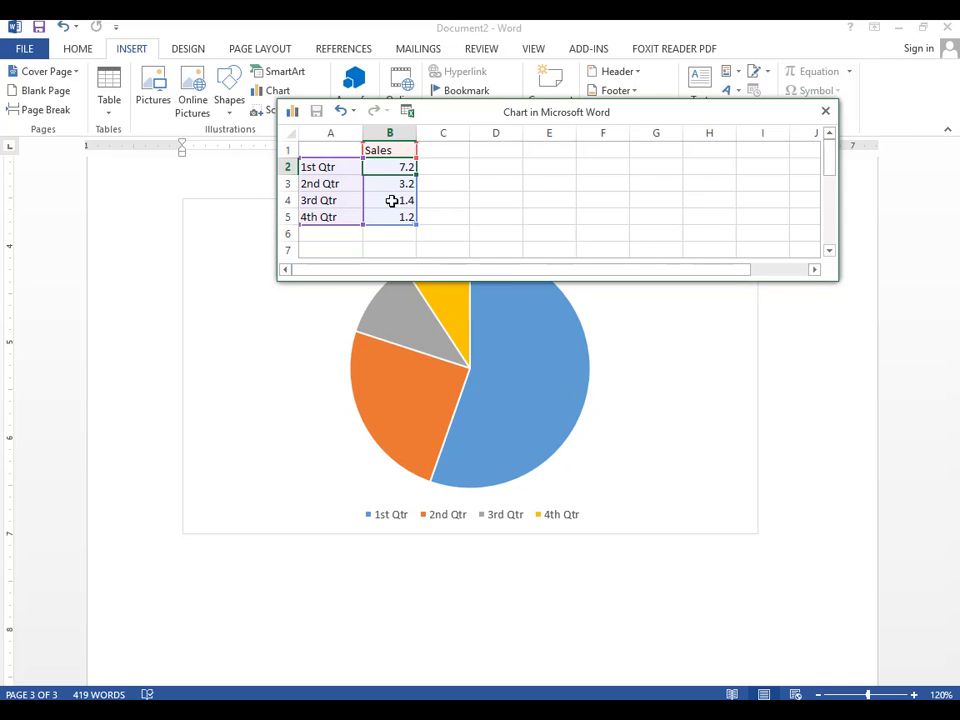
pyautogui.write('1.3')
pyautogui.click(566, 221)
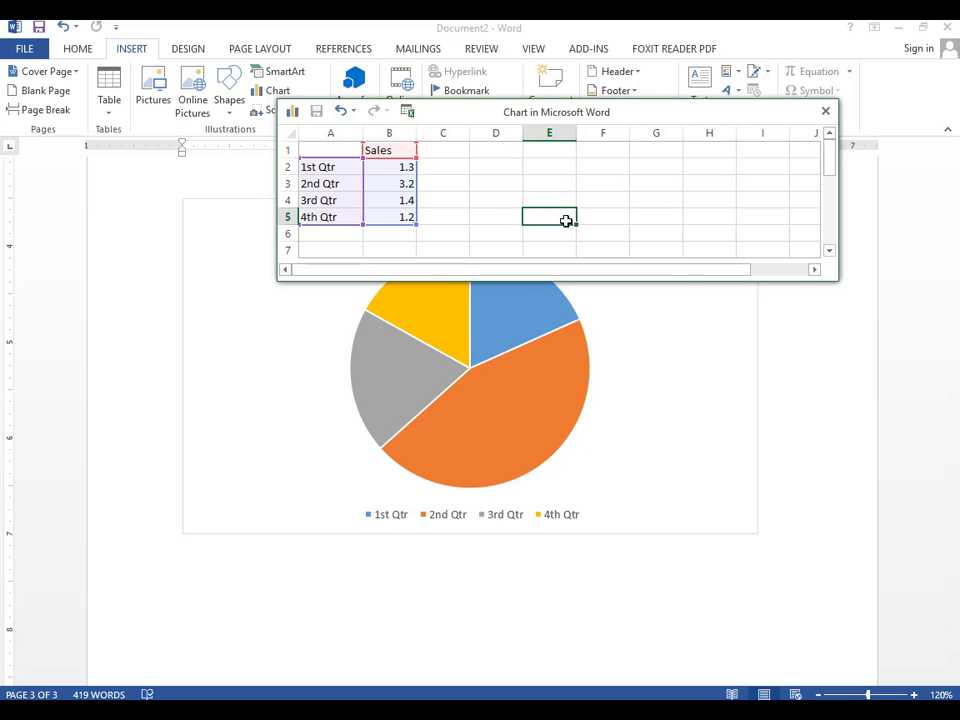
pyautogui.moveTo(520, 318)
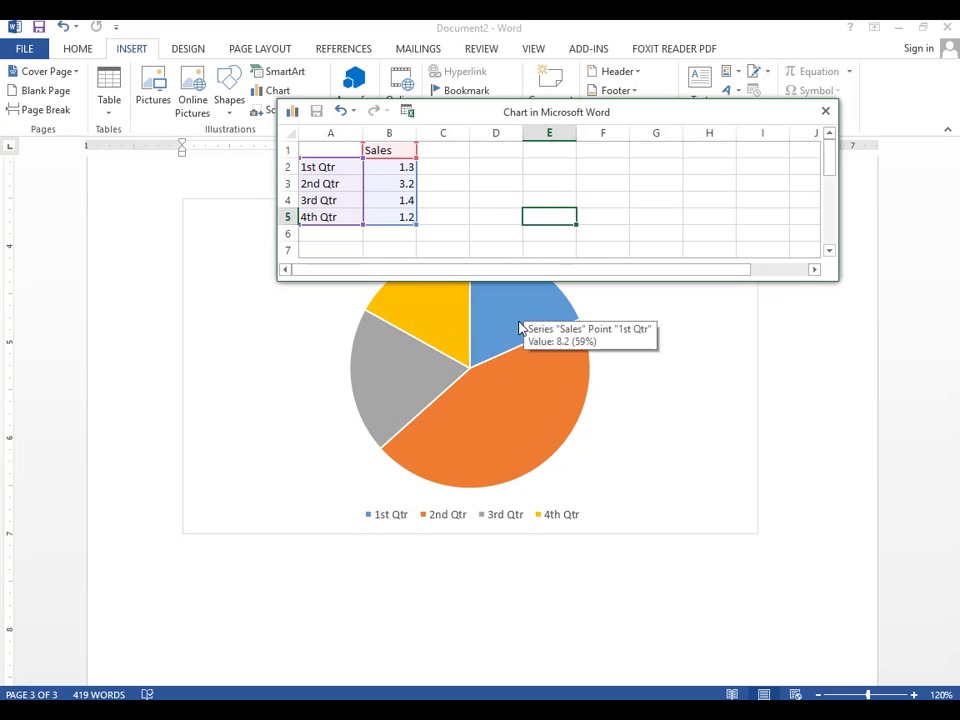
# Step: Try to pull the pie chart's slices outward and undo the change
pyautogui.click(519, 328)
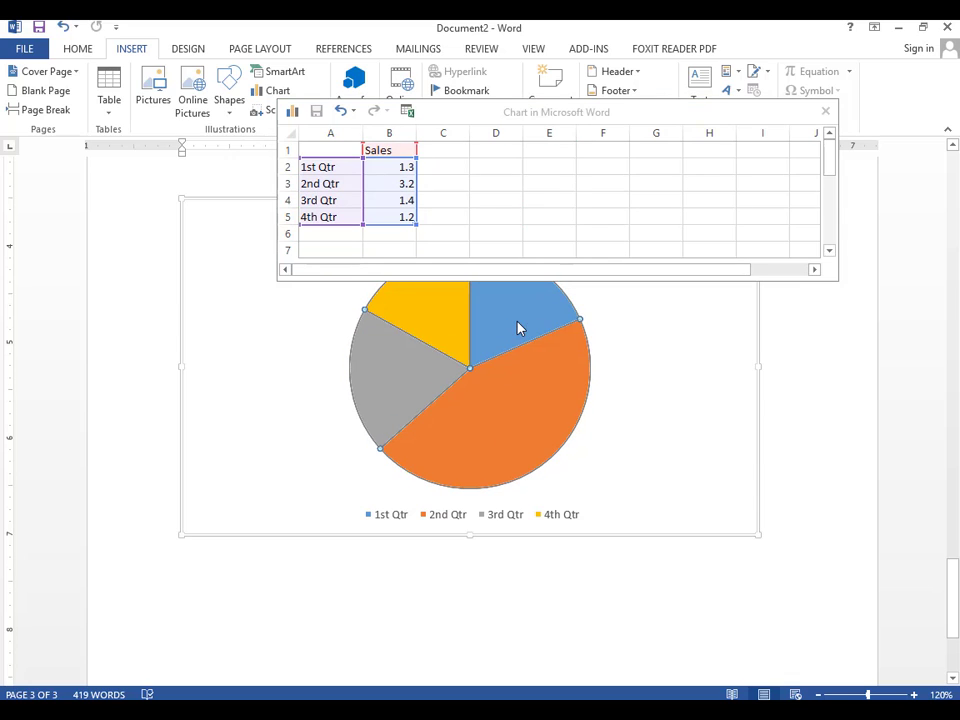
pyautogui.moveTo(533, 337); pyautogui.dragTo(617, 304)
pyautogui.hotkey('ctrl', 'z')
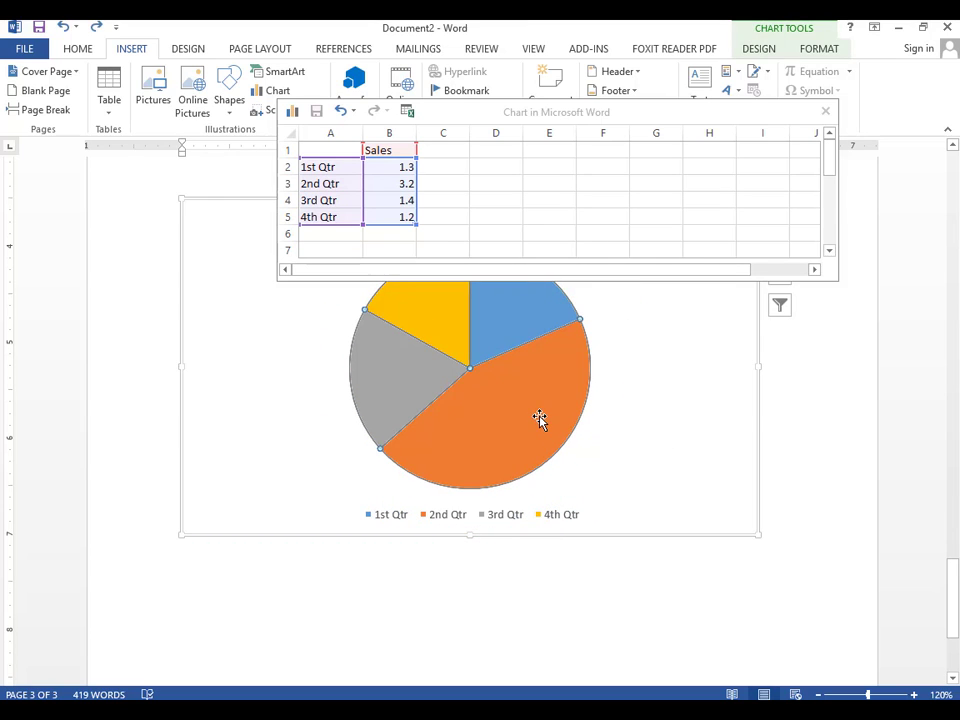
# Step: Close the chart's data sheet and open the formatting options for the 1st Qtr slice
pyautogui.click(539, 418)
pyautogui.click(825, 112)
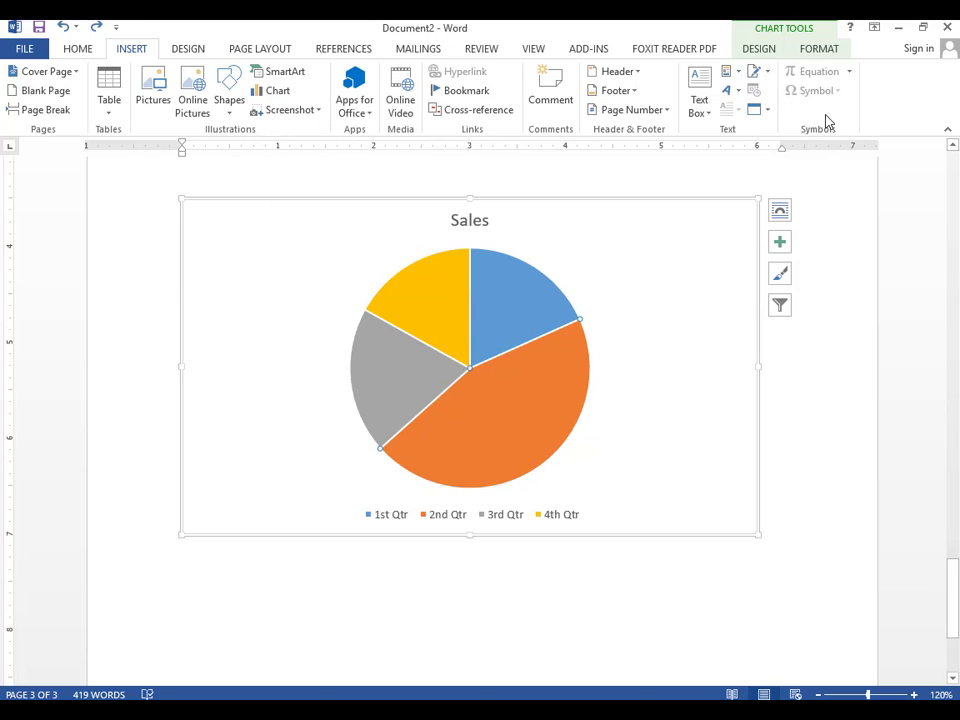
pyautogui.click(534, 318)
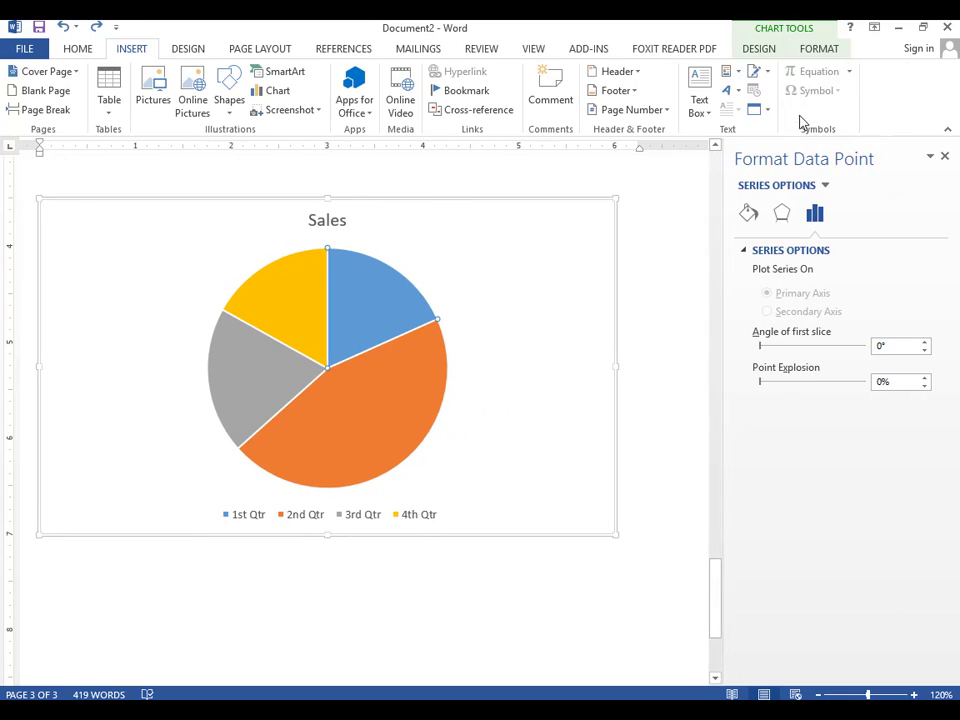
# Step: Try several chart styles on the pie chart and apply the one with the light hatched background and bottom legend
pyautogui.click(662, 91)
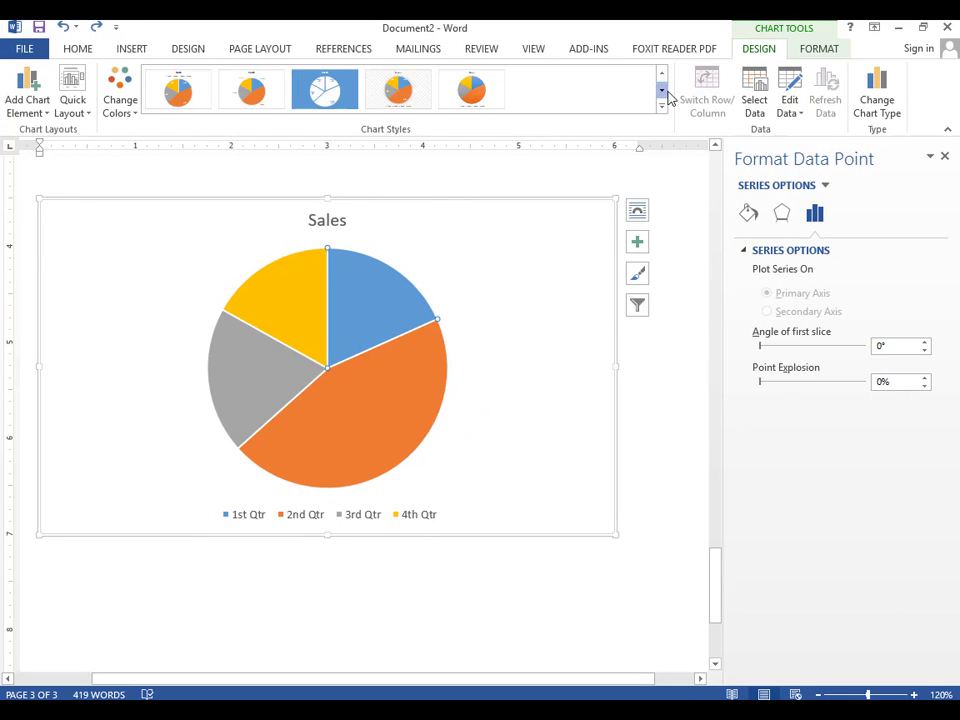
pyautogui.click(398, 90)
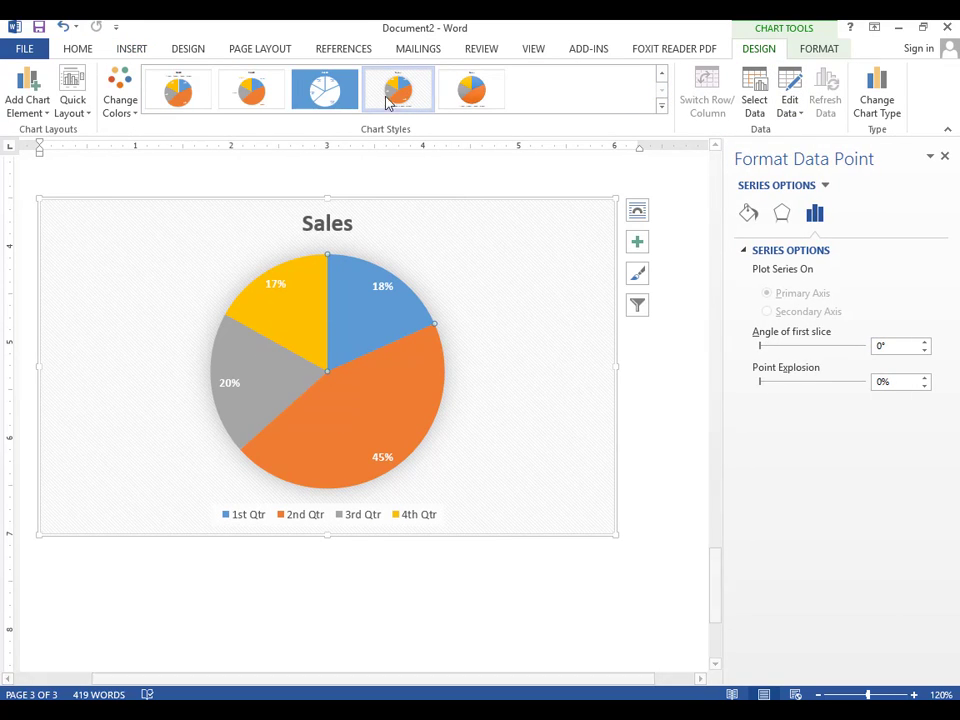
pyautogui.click(250, 90)
pyautogui.click(171, 92)
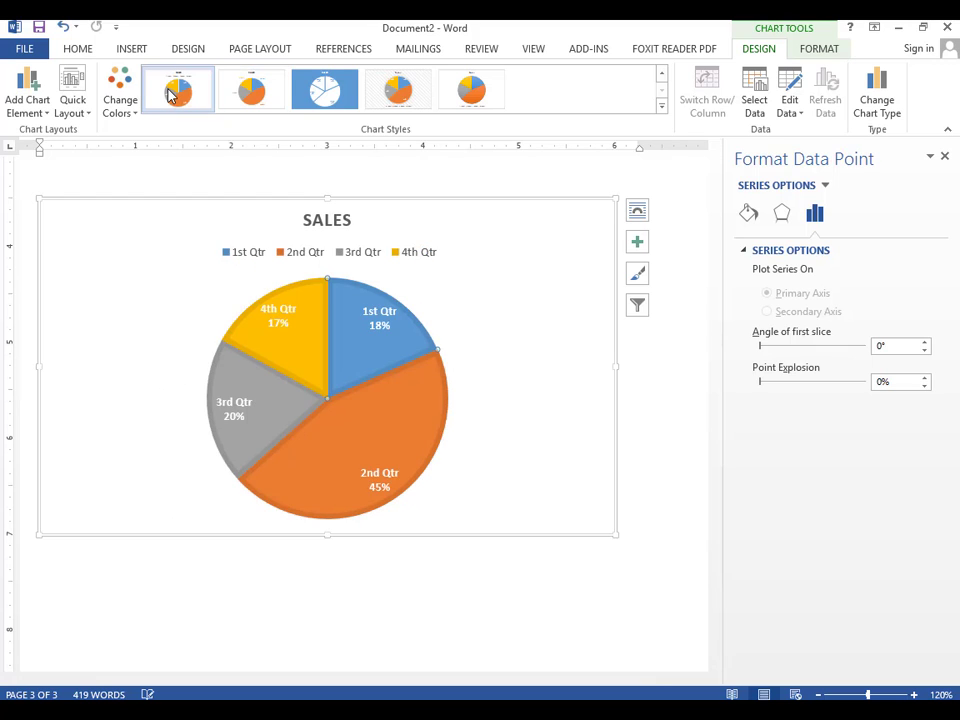
pyautogui.click(410, 92)
pyautogui.click(653, 400)
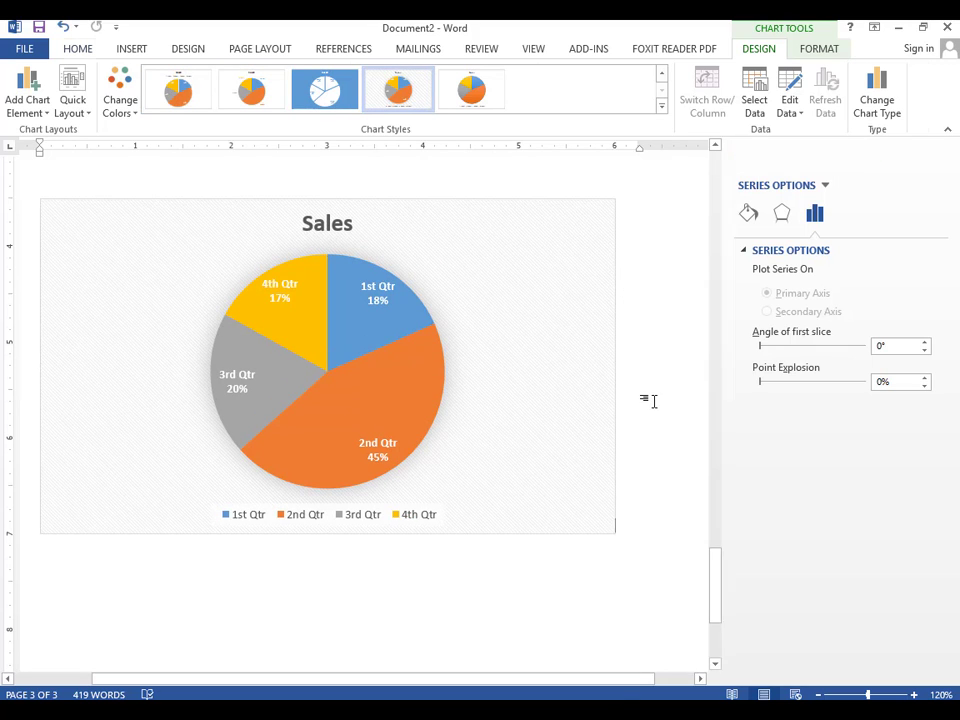
# Step: Examine the chart area's text effects, text box settings and data editing options, and close the formatting pane
pyautogui.click(575, 289)
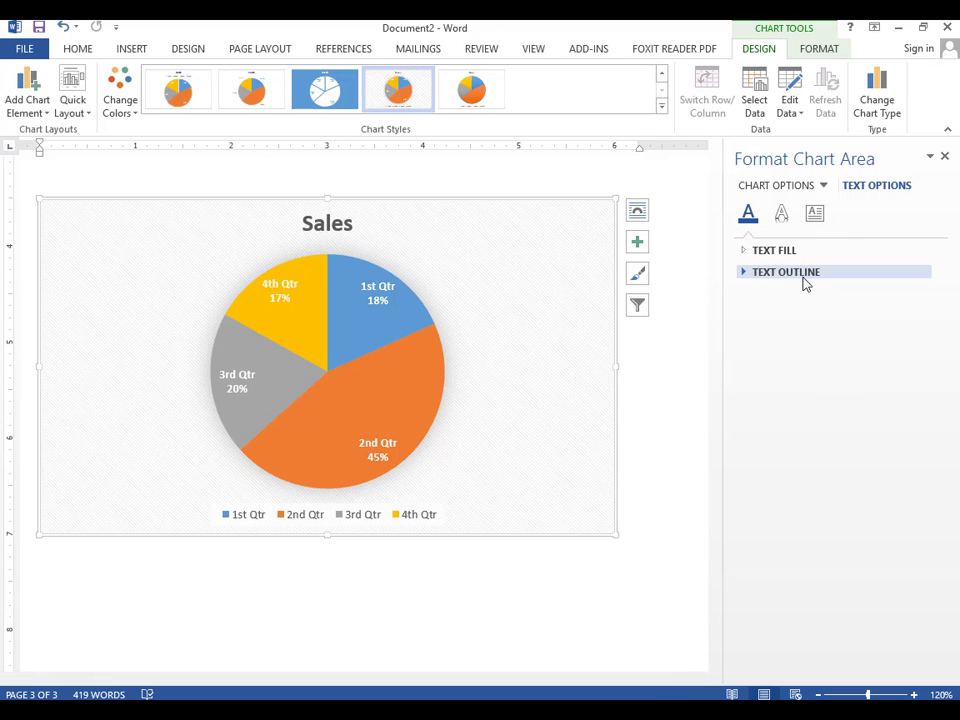
pyautogui.click(782, 215)
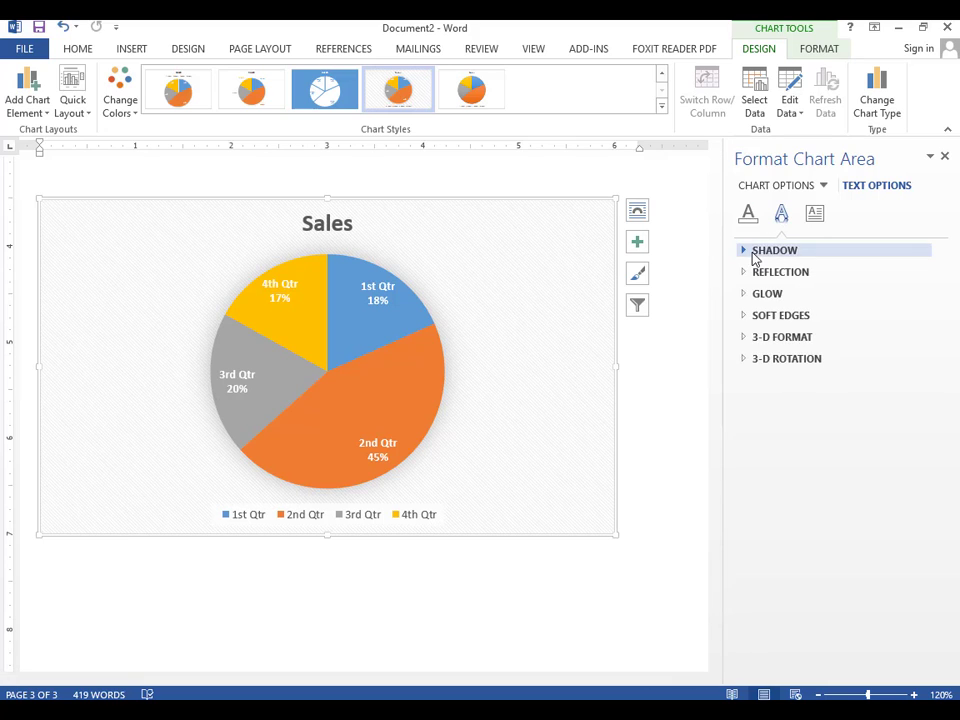
pyautogui.click(752, 252)
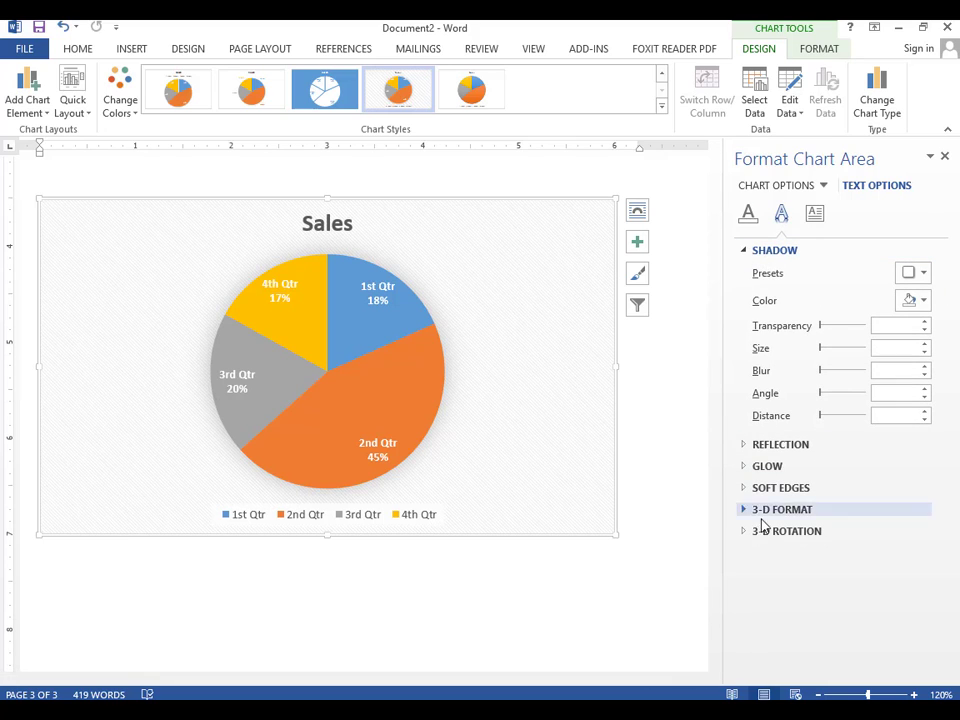
pyautogui.click(816, 216)
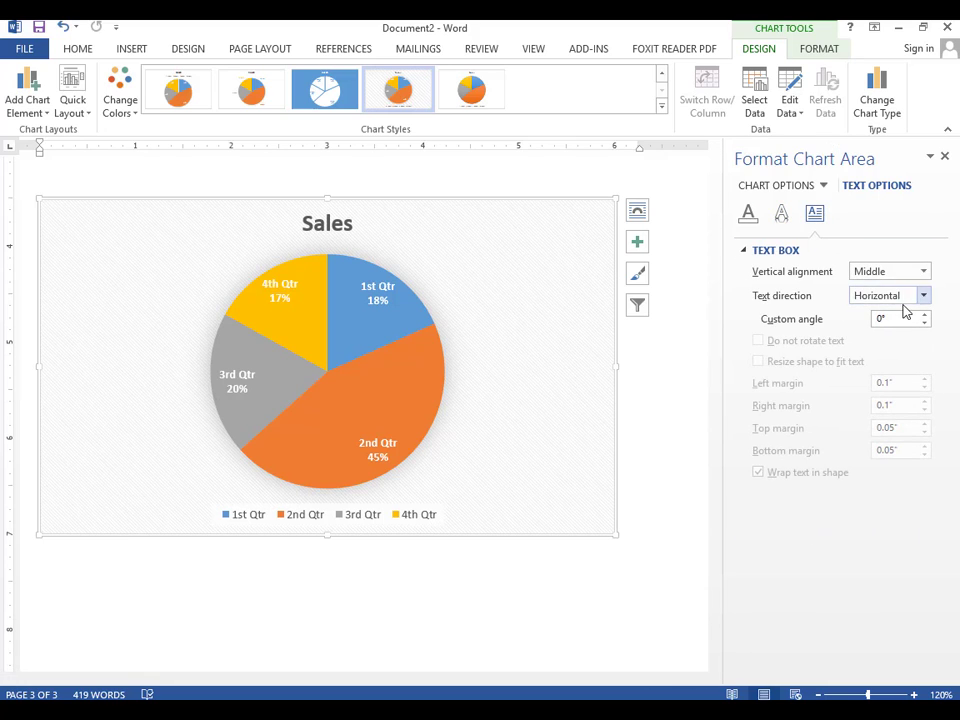
pyautogui.rightClick(557, 287)
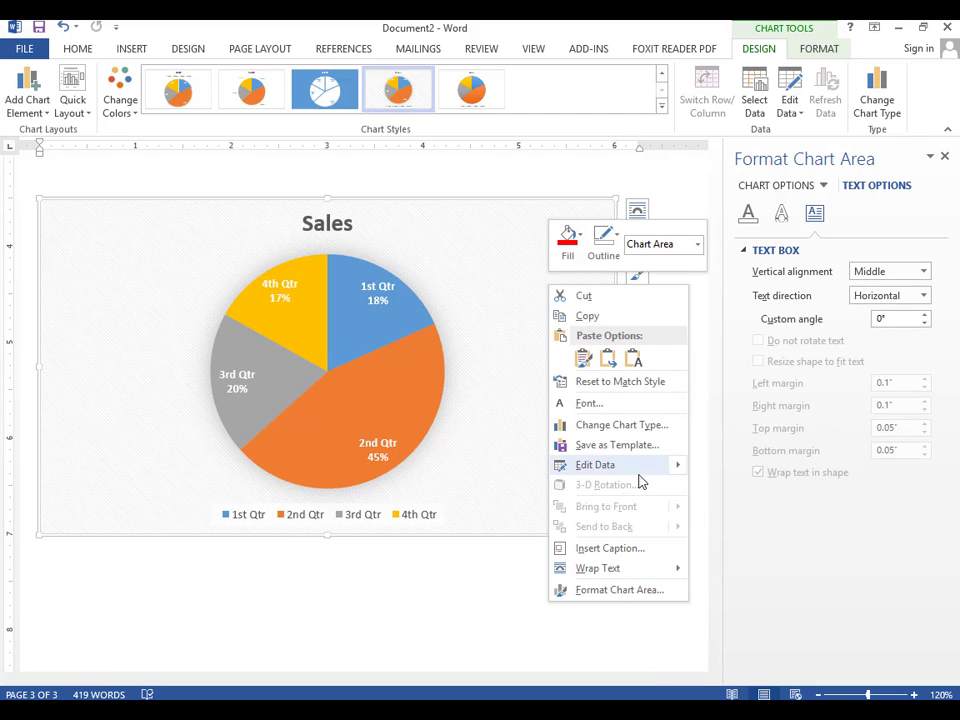
pyautogui.moveTo(672, 478)
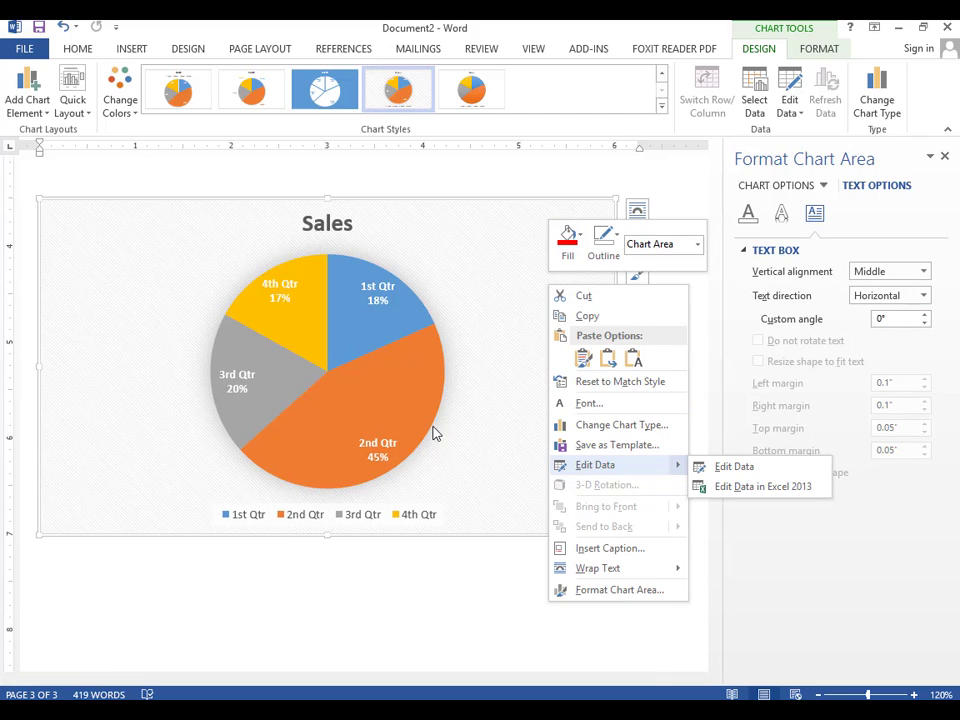
pyautogui.click(478, 338)
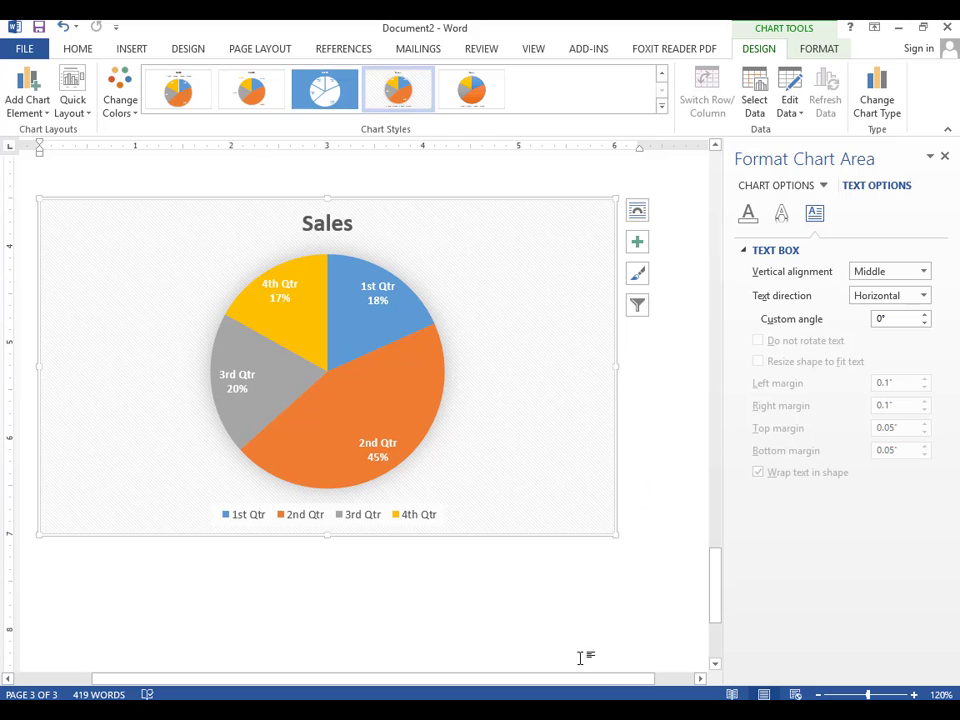
pyautogui.moveTo(606, 682); pyautogui.dragTo(516, 682)
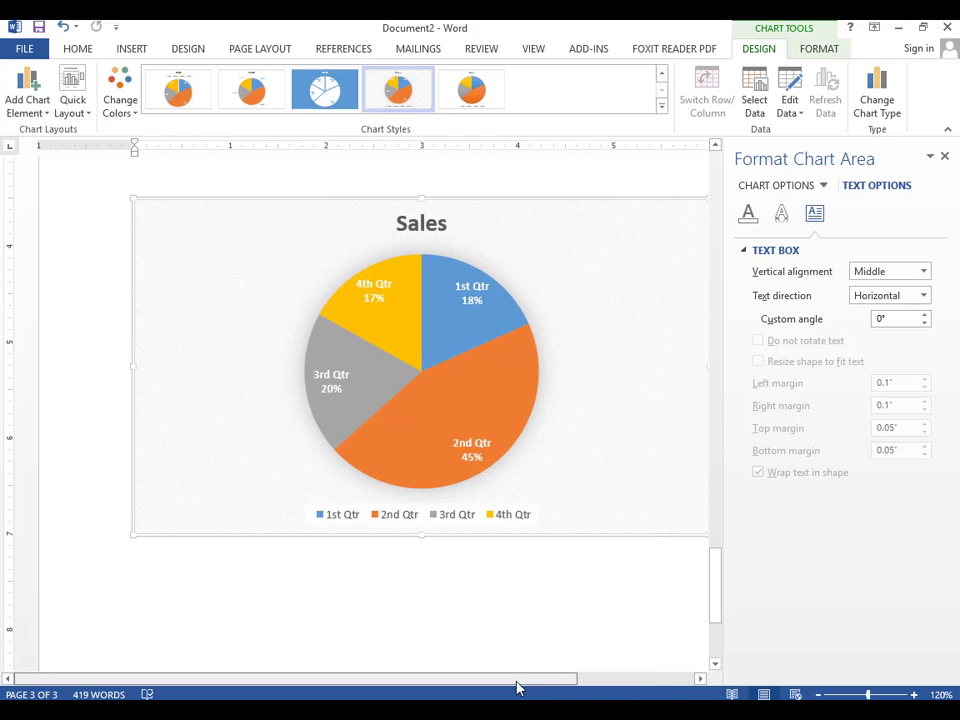
pyautogui.click(783, 214)
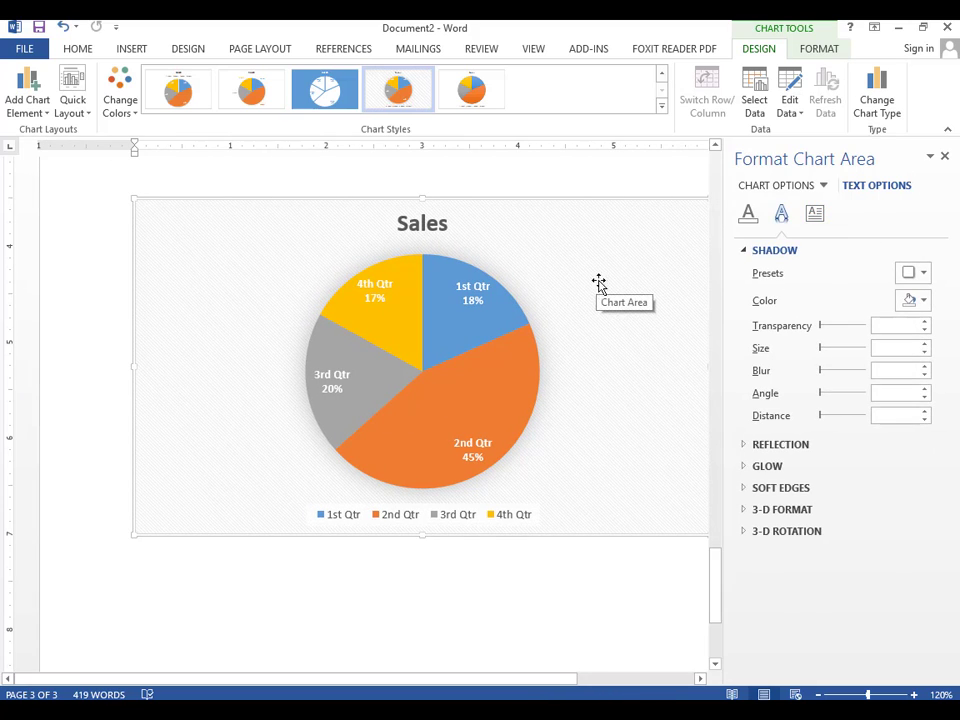
pyautogui.click(944, 157)
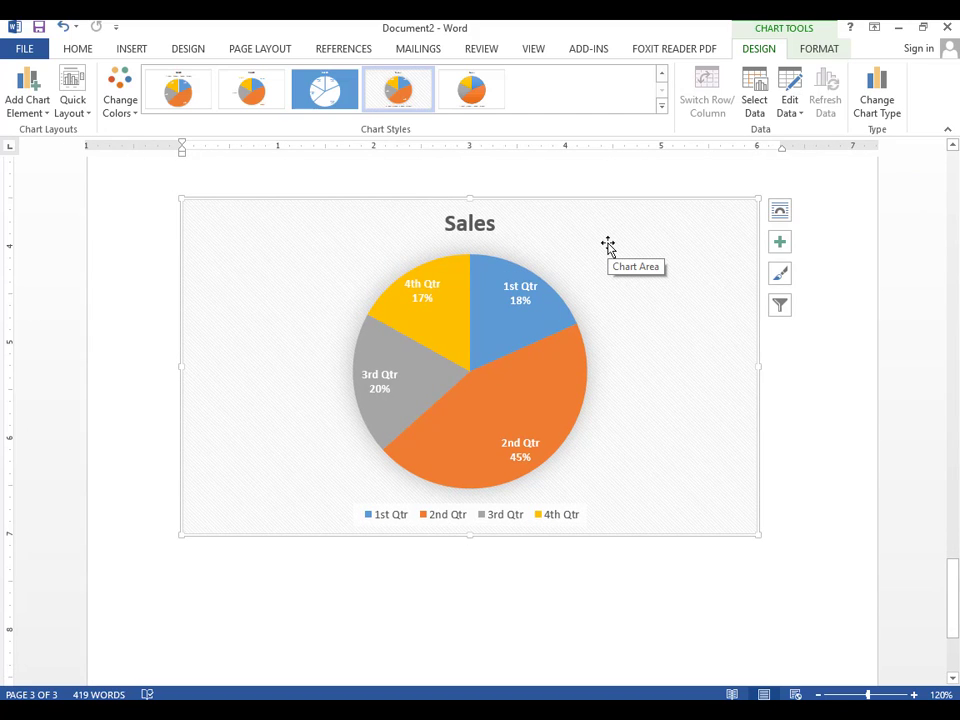
pyautogui.rightClick(609, 245)
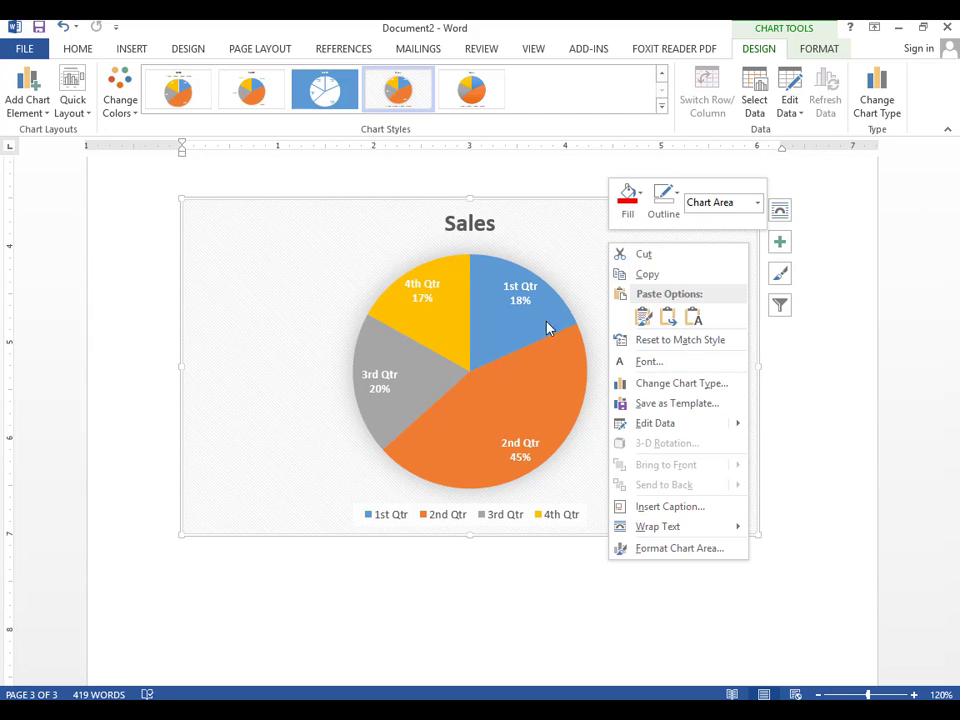
pyautogui.press('Escape')
pyautogui.rightClick(651, 333)
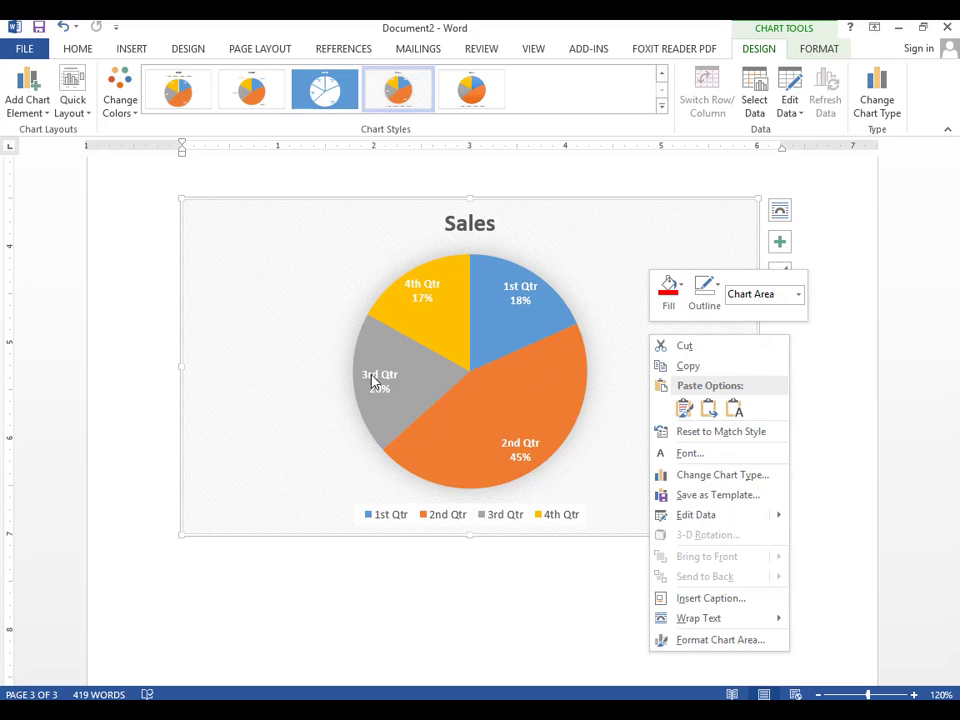
pyautogui.press('Escape')
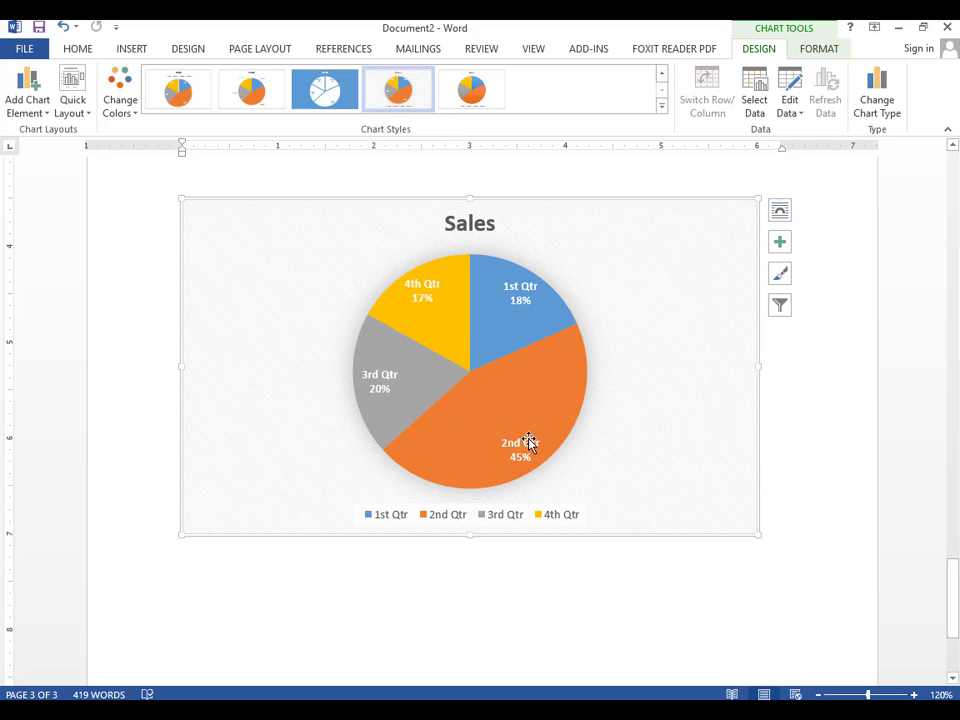
pyautogui.rightClick(642, 398)
pyautogui.press('Escape')
# Step: Open the pie chart's data sheet, reposition its window over the chart to view the quarterly values, and close it
pyautogui.moveTo(575, 380)
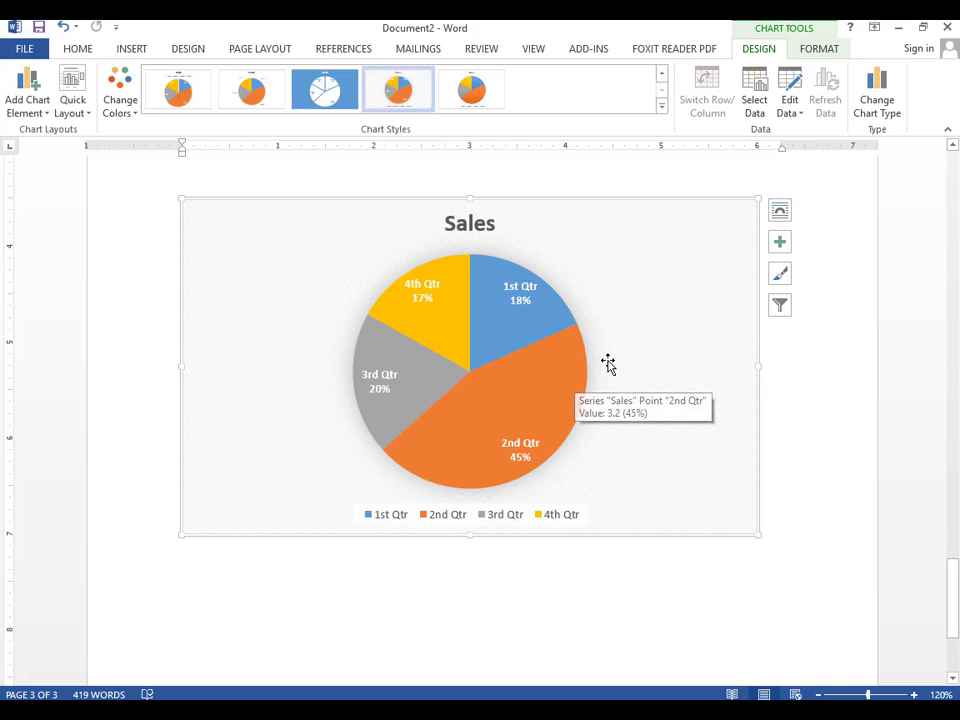
pyautogui.rightClick(608, 364)
pyautogui.click(646, 541)
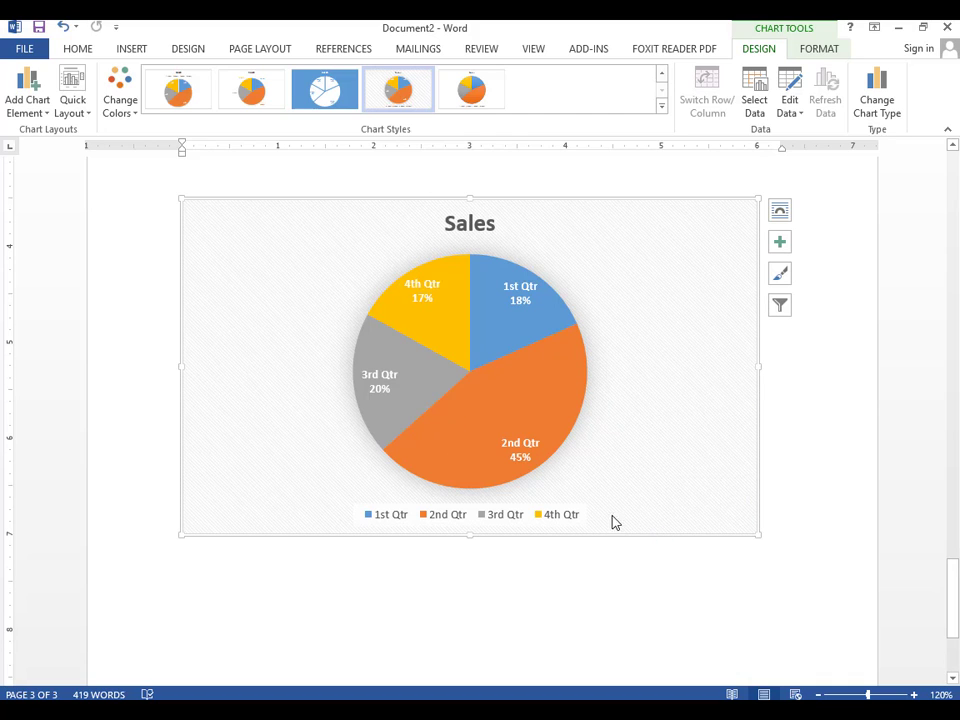
pyautogui.moveTo(396, 542); pyautogui.dragTo(701, 206)
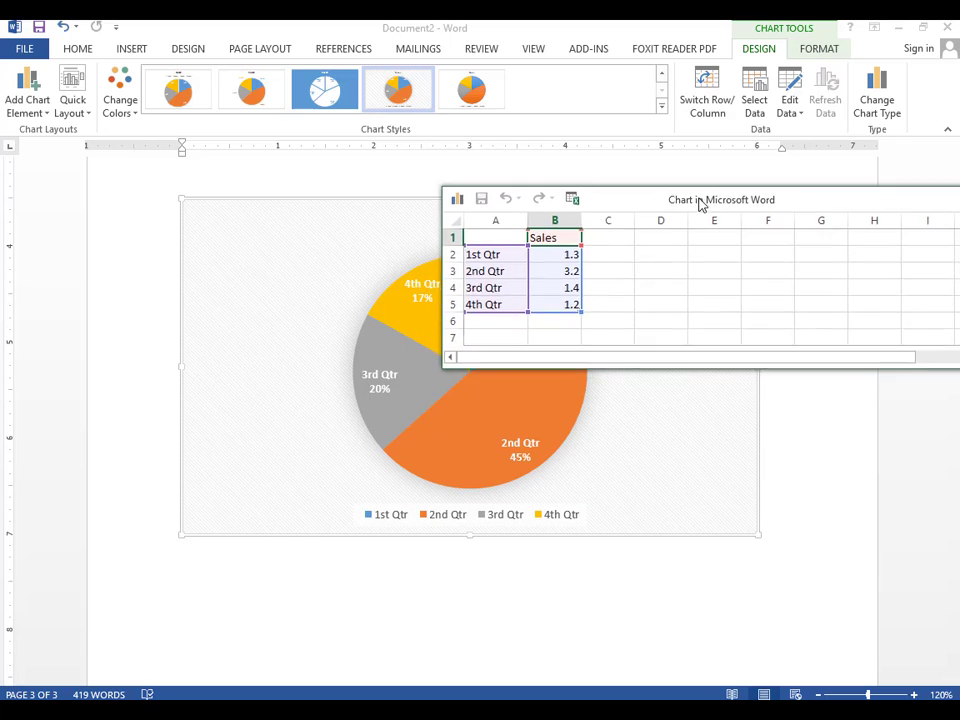
pyautogui.click(572, 293)
pyautogui.moveTo(813, 205); pyautogui.dragTo(576, 232)
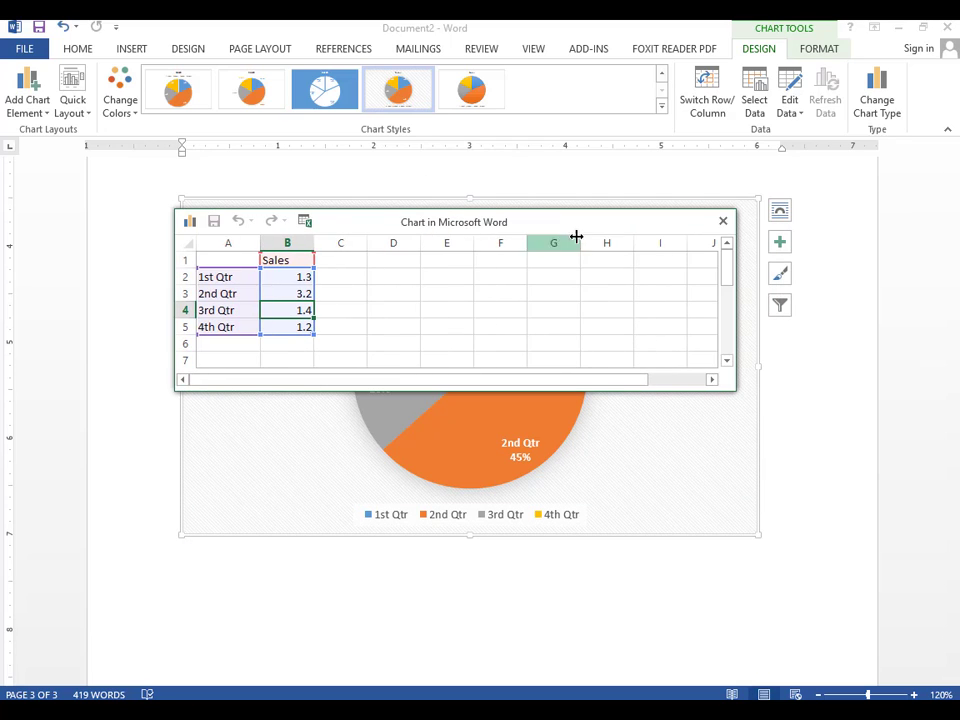
pyautogui.click(724, 223)
# Step: Insert the Facet (Even Page) header, check it on the document's pages, and close header and footer editing
pyautogui.scroll(-4, 384, 206)
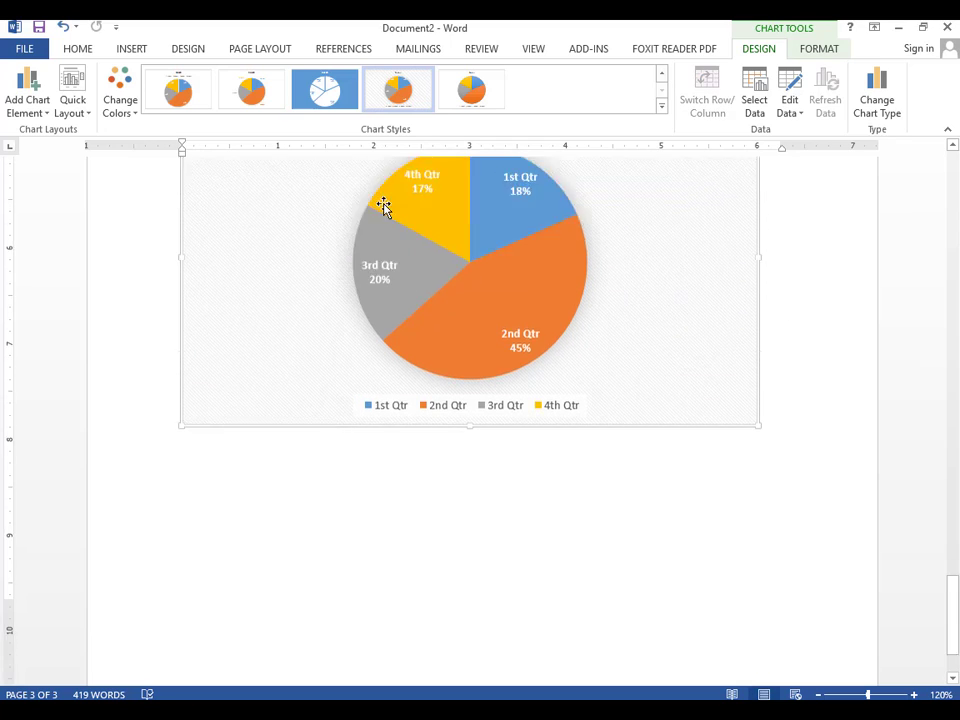
pyautogui.click(122, 49)
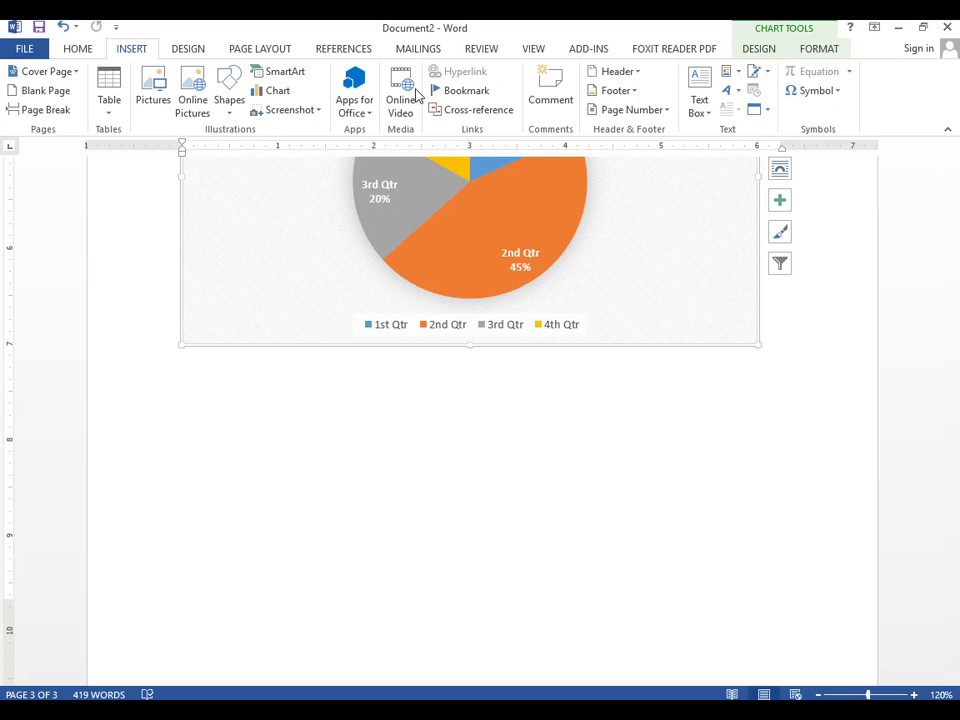
pyautogui.click(618, 73)
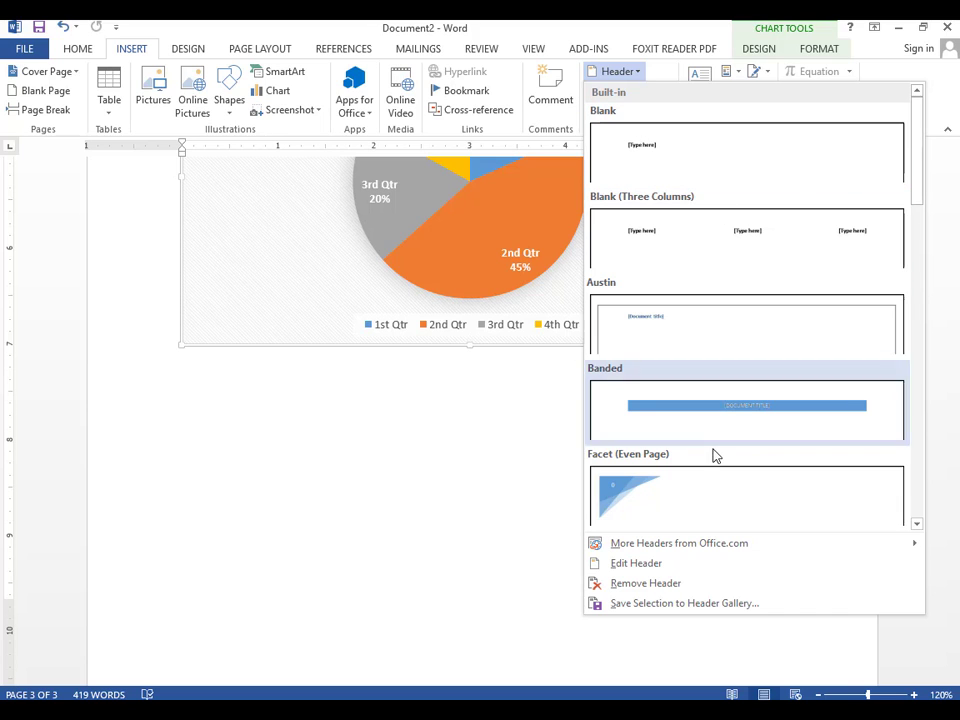
pyautogui.click(686, 497)
pyautogui.click(170, 223)
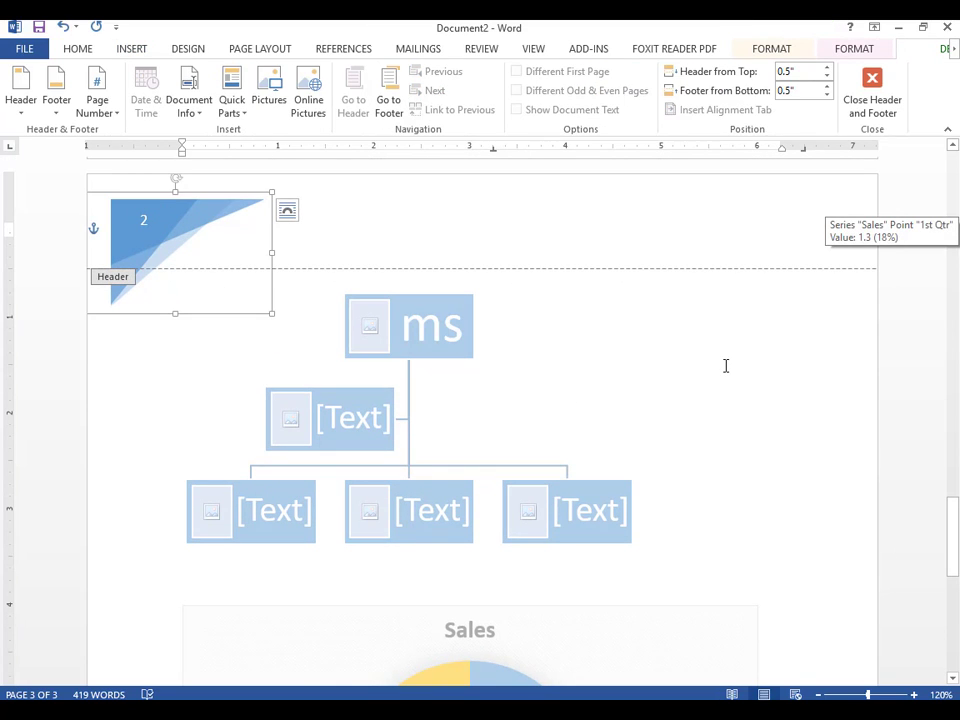
pyautogui.scroll(-7, 665, 325)
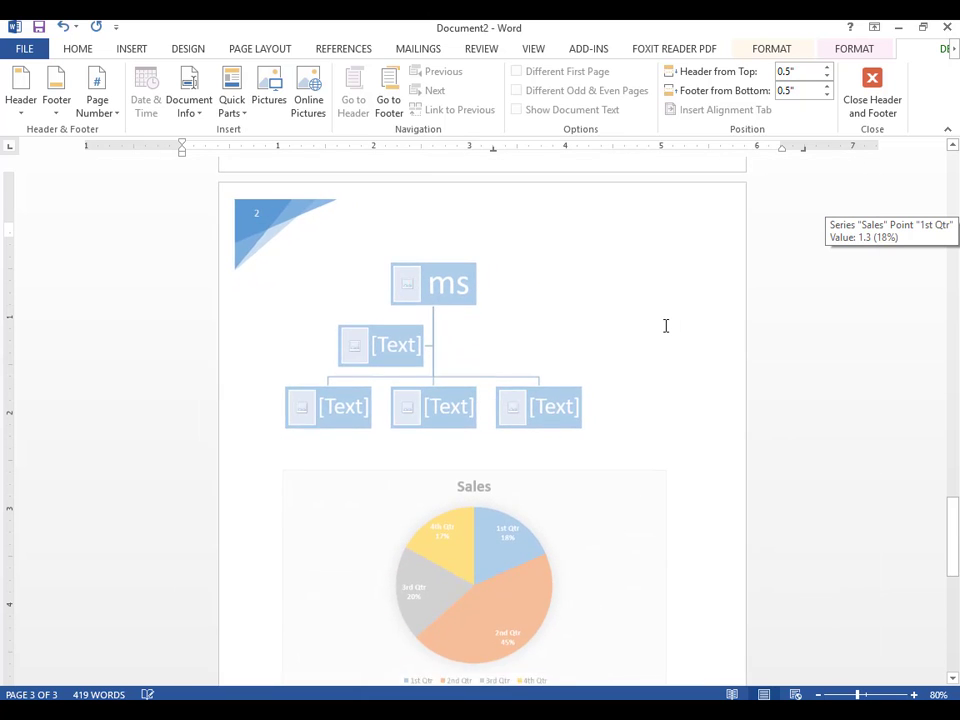
pyautogui.scroll(10, 507, 300)
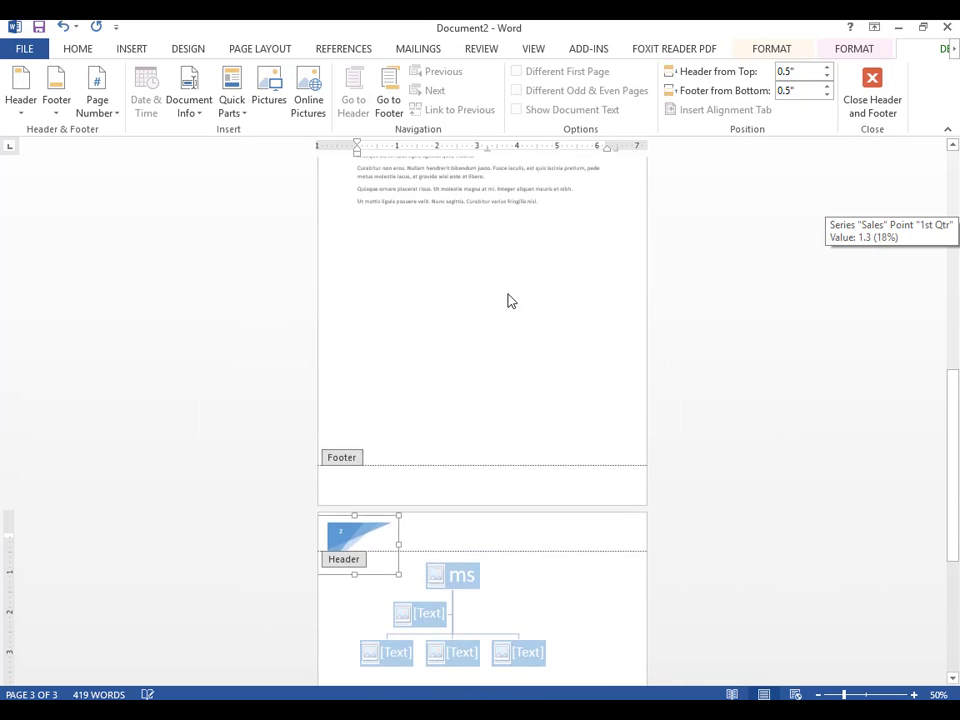
pyautogui.click(880, 95)
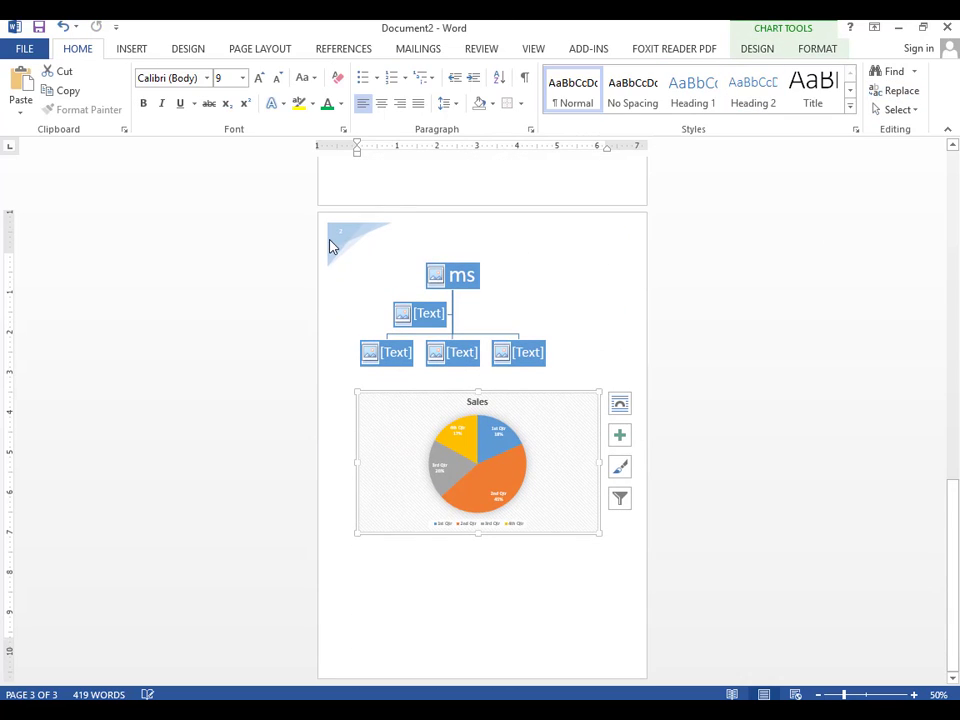
# Step: Insert a built-in footer with a blue bar, author name and page number, and close header and footer editing
pyautogui.click(135, 49)
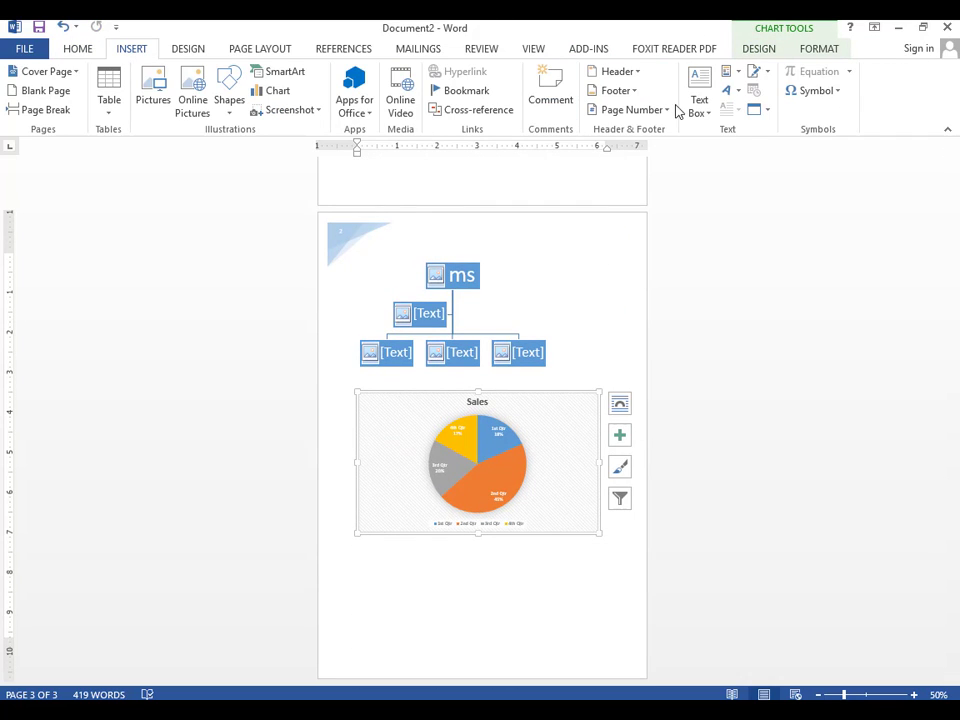
pyautogui.click(634, 96)
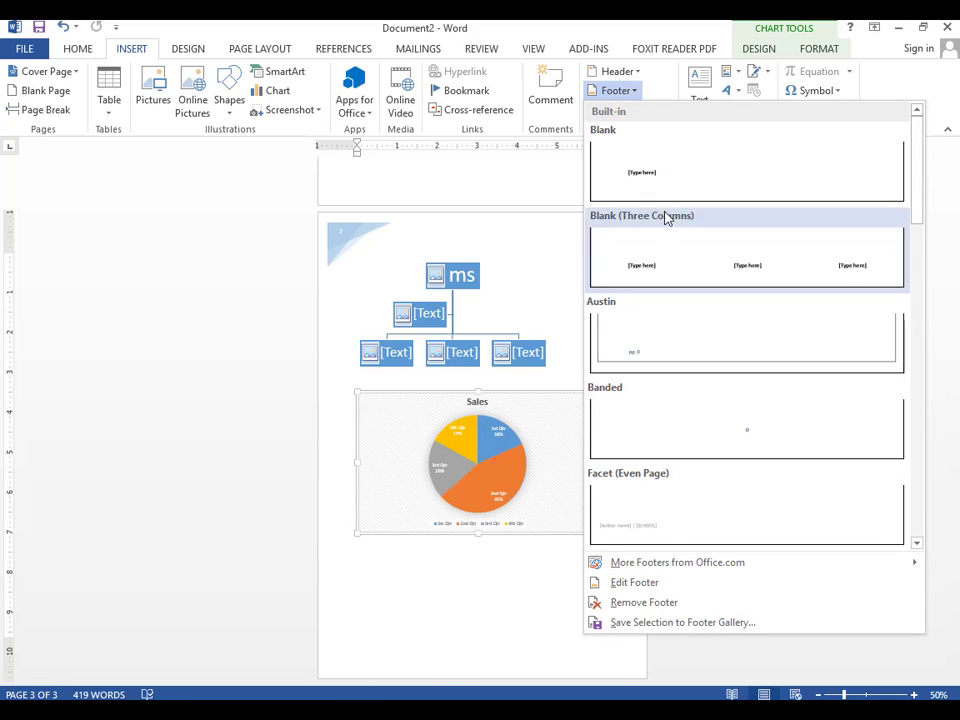
pyautogui.moveTo(924, 159); pyautogui.dragTo(926, 394)
pyautogui.click(786, 326)
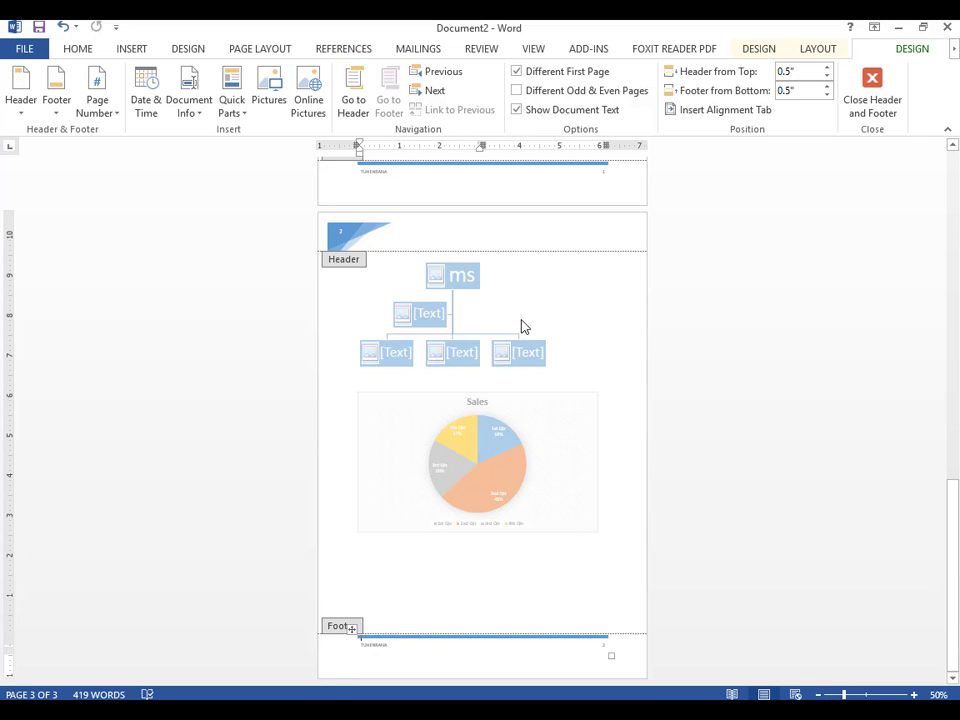
pyautogui.scroll(10, 521, 326)
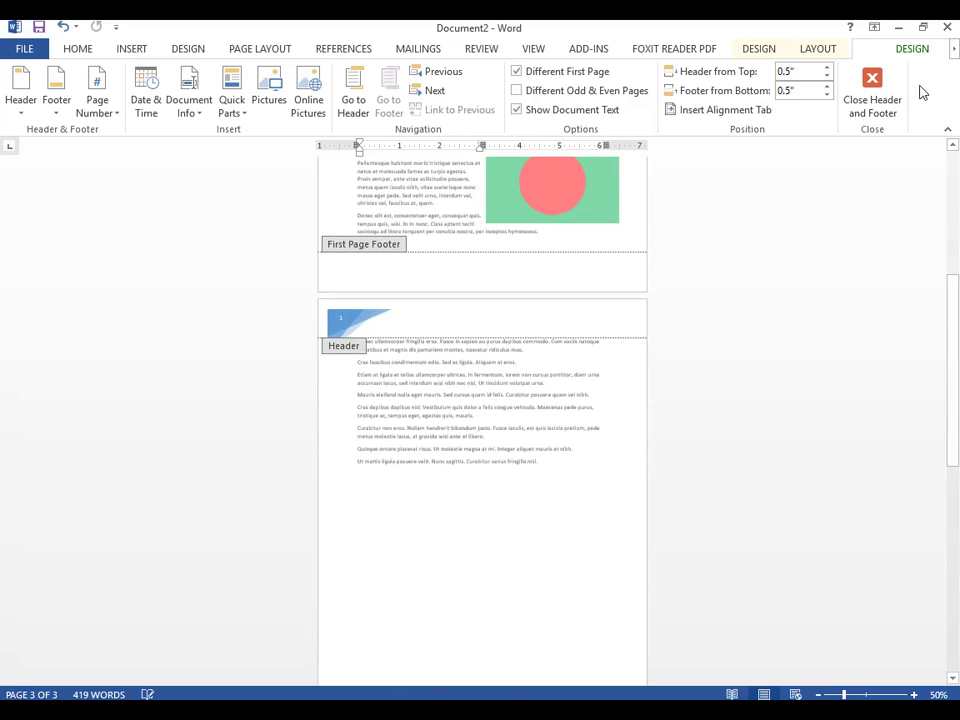
pyautogui.click(872, 90)
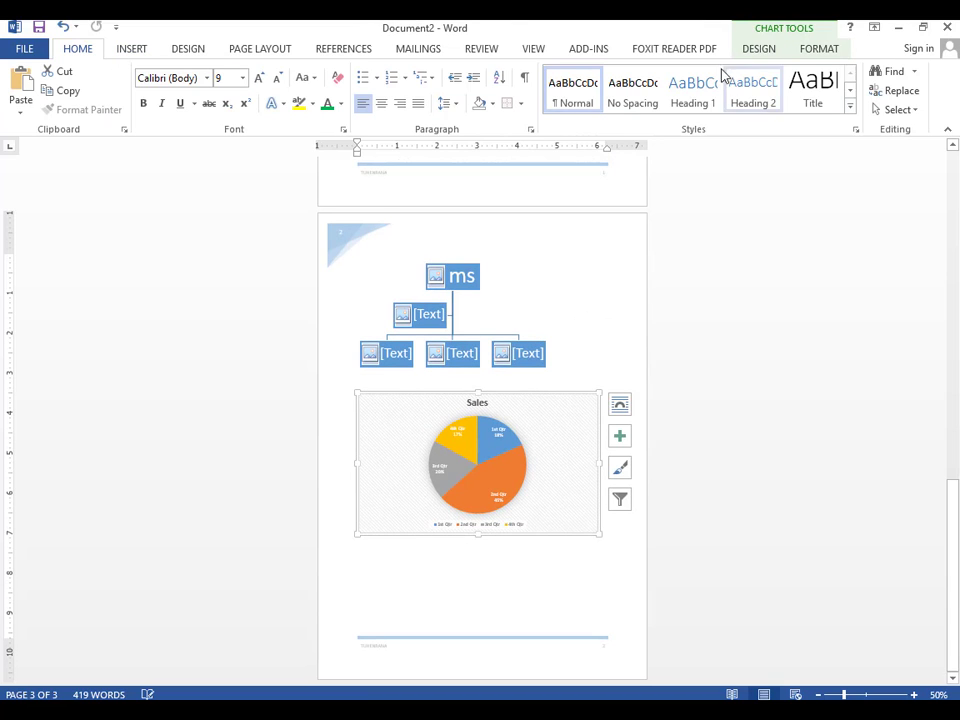
# Step: Insert the Banded Sidebar text box on the page
pyautogui.click(124, 55)
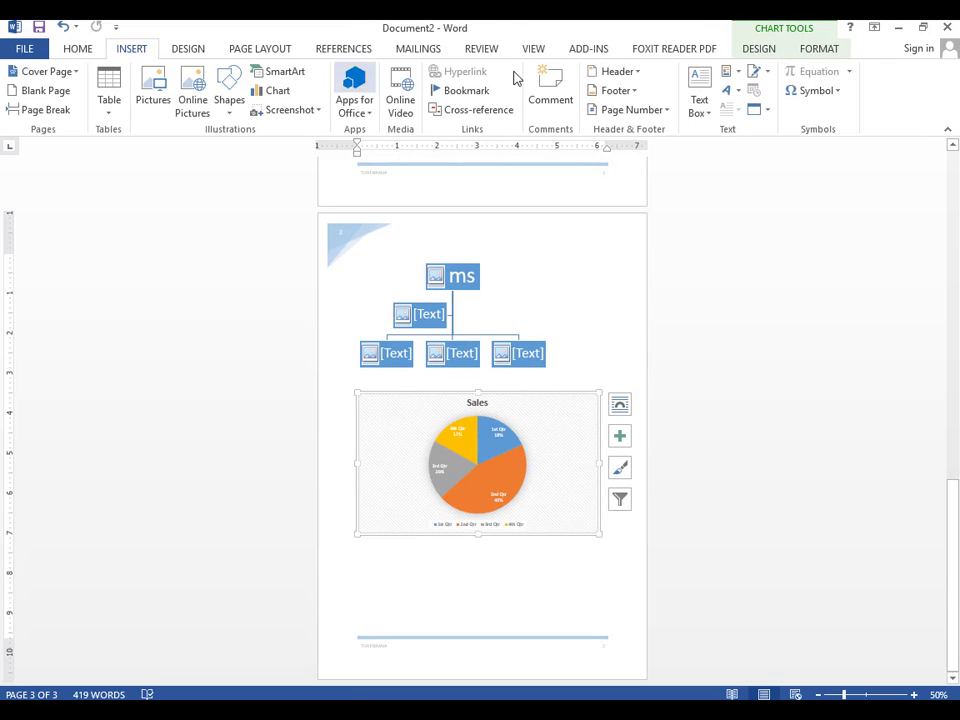
pyautogui.click(698, 98)
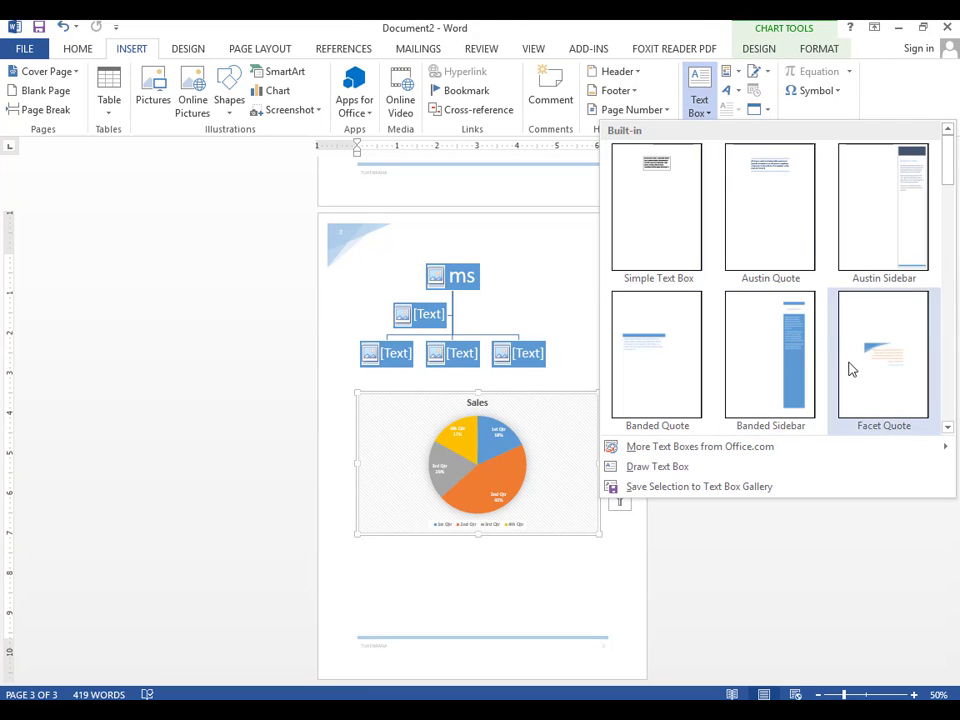
pyautogui.click(795, 360)
pyautogui.scroll(3, 560, 354)
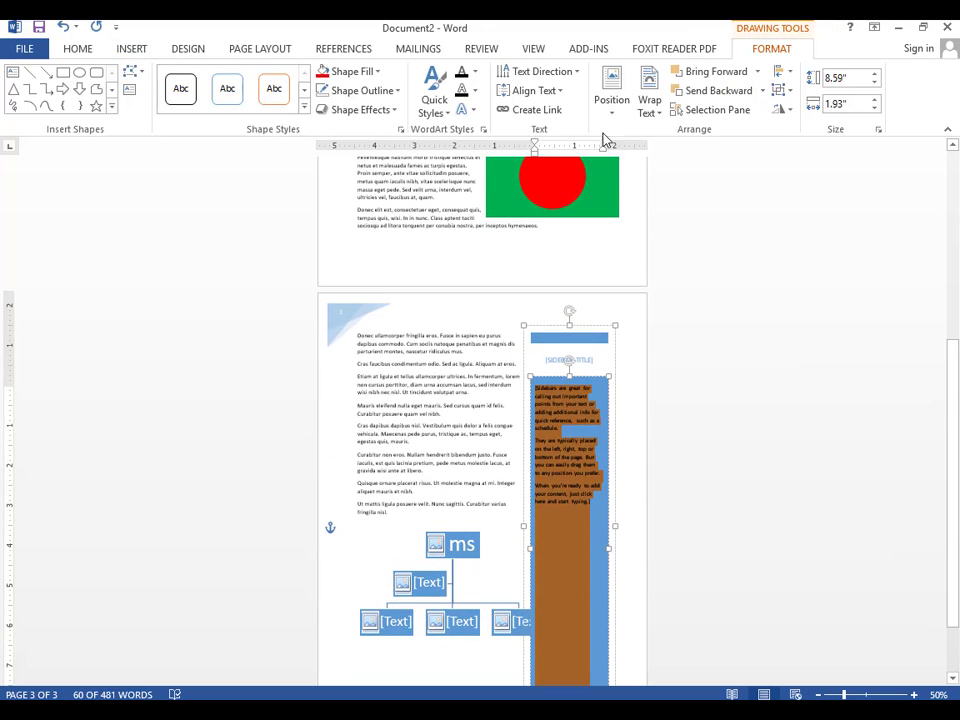
# Step: Apply Draw Text Box to the selected sidebar placeholder text
pyautogui.click(77, 50)
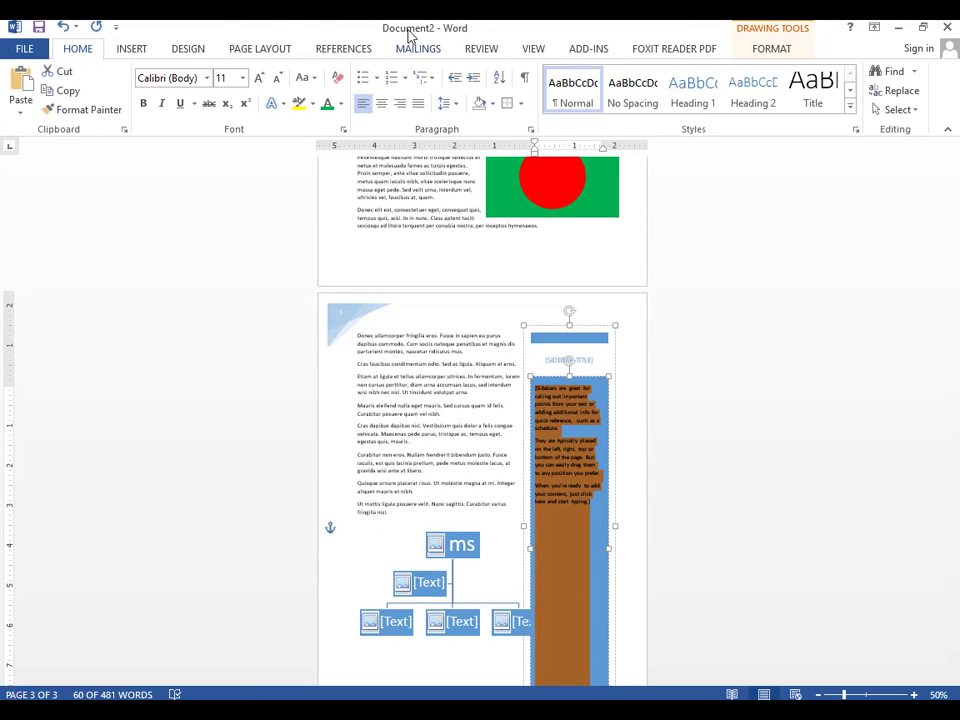
pyautogui.click(134, 50)
pyautogui.click(699, 105)
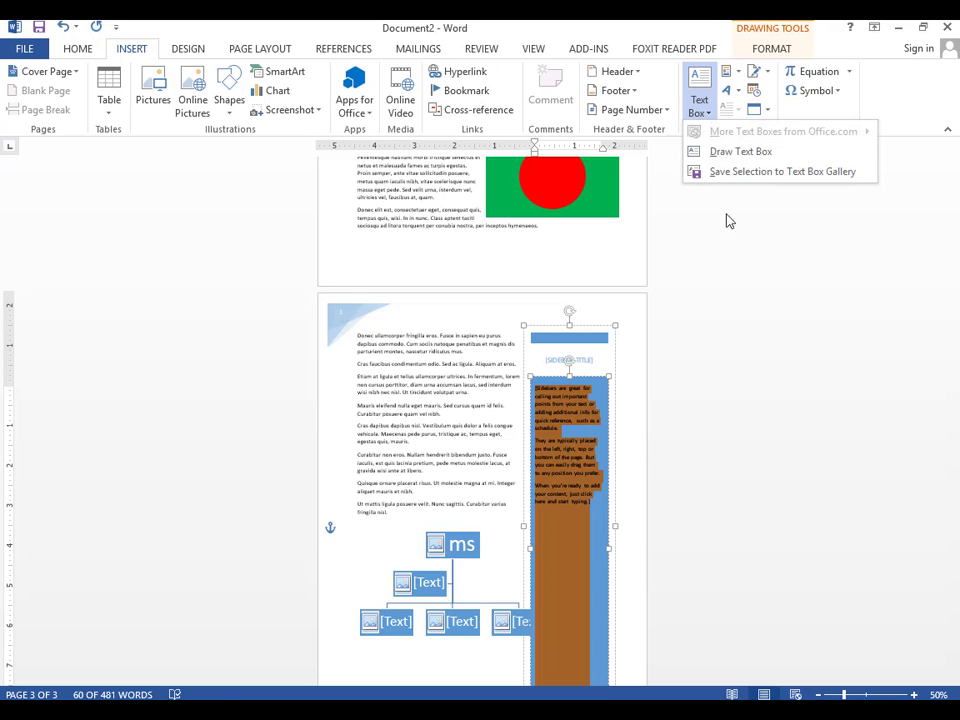
pyautogui.click(743, 157)
# Step: Enclose the body paragraphs from "Donec ullamcorper" through "Quisque ornare" in a drawn text box
pyautogui.moveTo(356, 333)
pyautogui.mouseDown()
pyautogui.moveTo(435, 413)
pyautogui.moveTo(469, 497)
pyautogui.mouseUp()
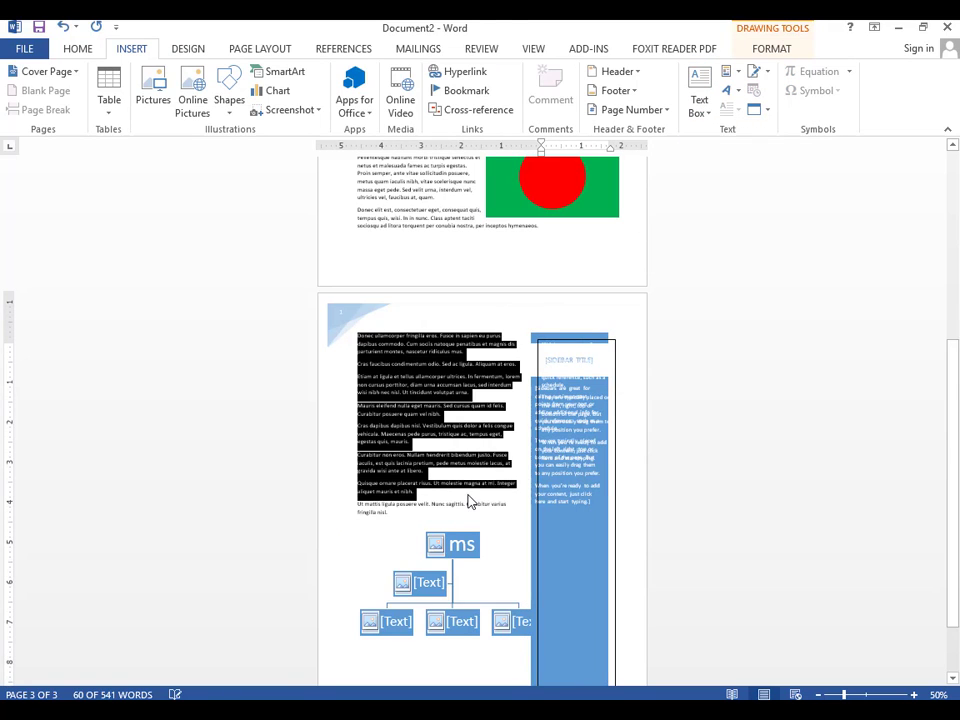
pyautogui.click(699, 105)
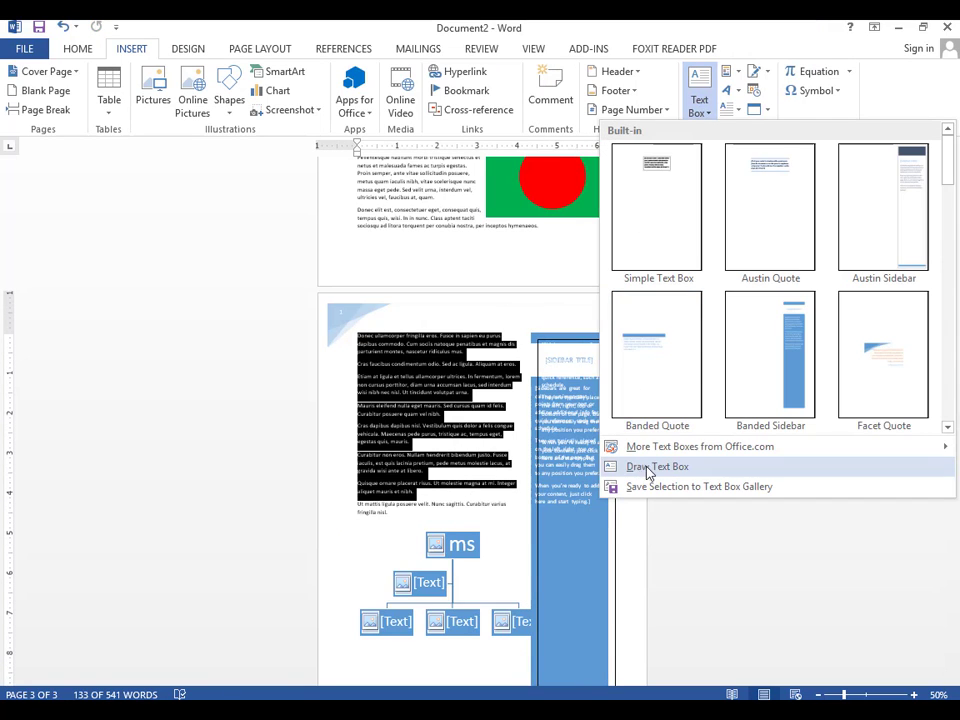
pyautogui.click(650, 466)
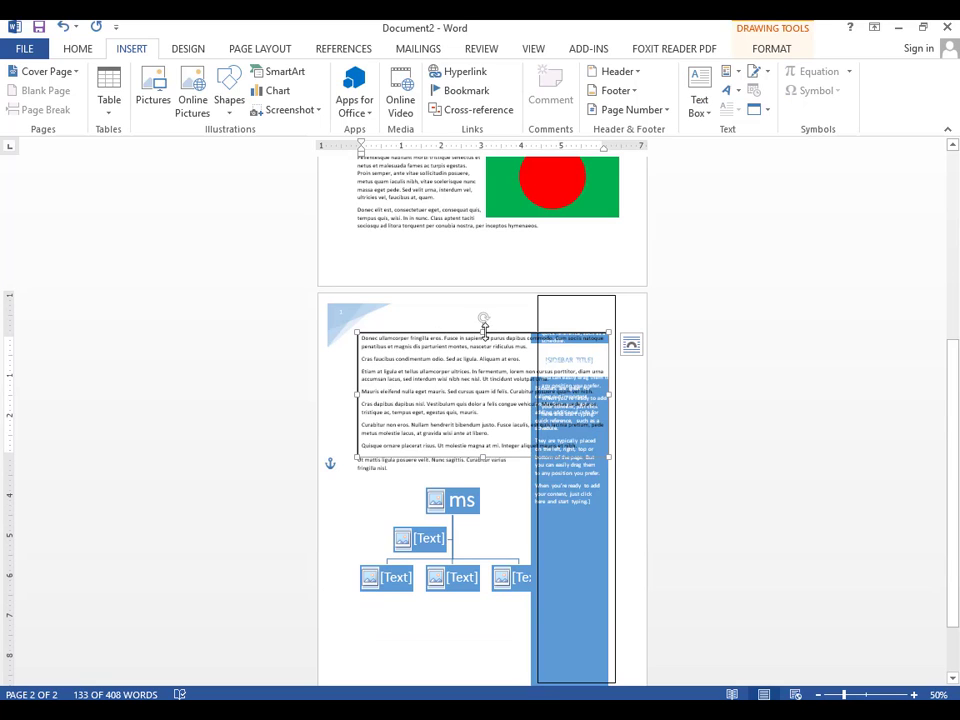
# Step: Stretch the paragraph text box to nearly the full page height and narrow it, and review the document's pages
pyautogui.moveTo(482, 321); pyautogui.dragTo(358, 129)
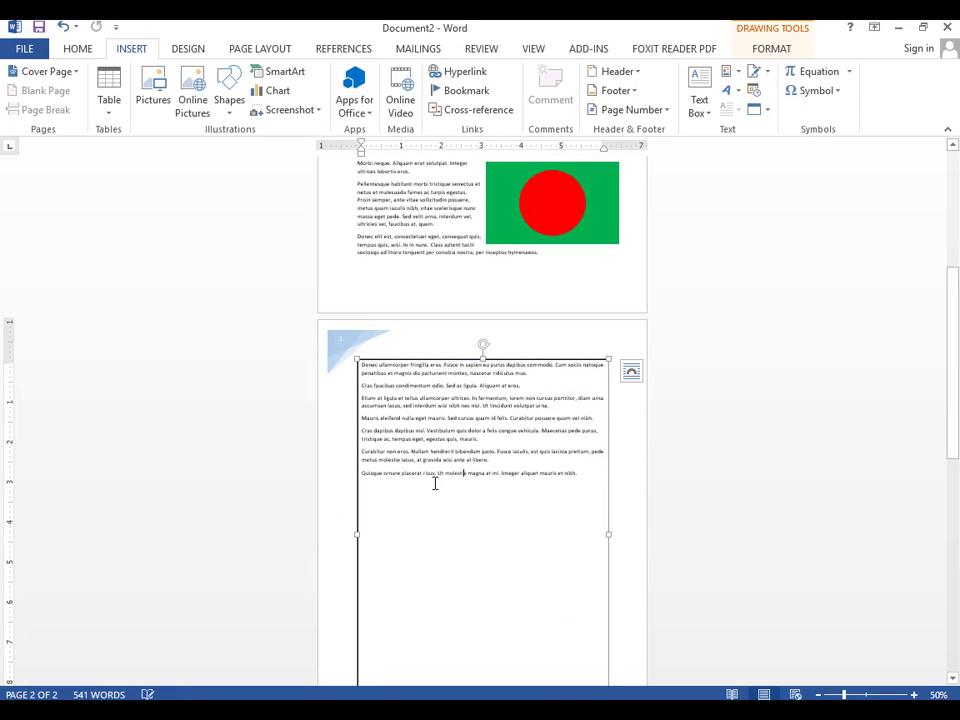
pyautogui.scroll(-10, 435, 483)
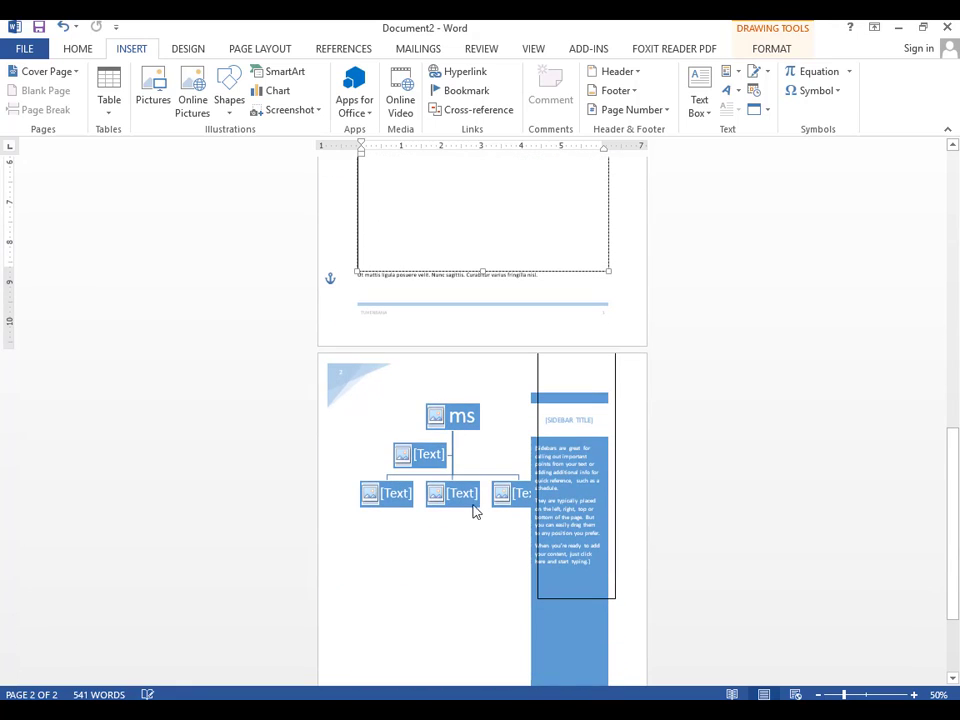
pyautogui.scroll(5, 377, 407)
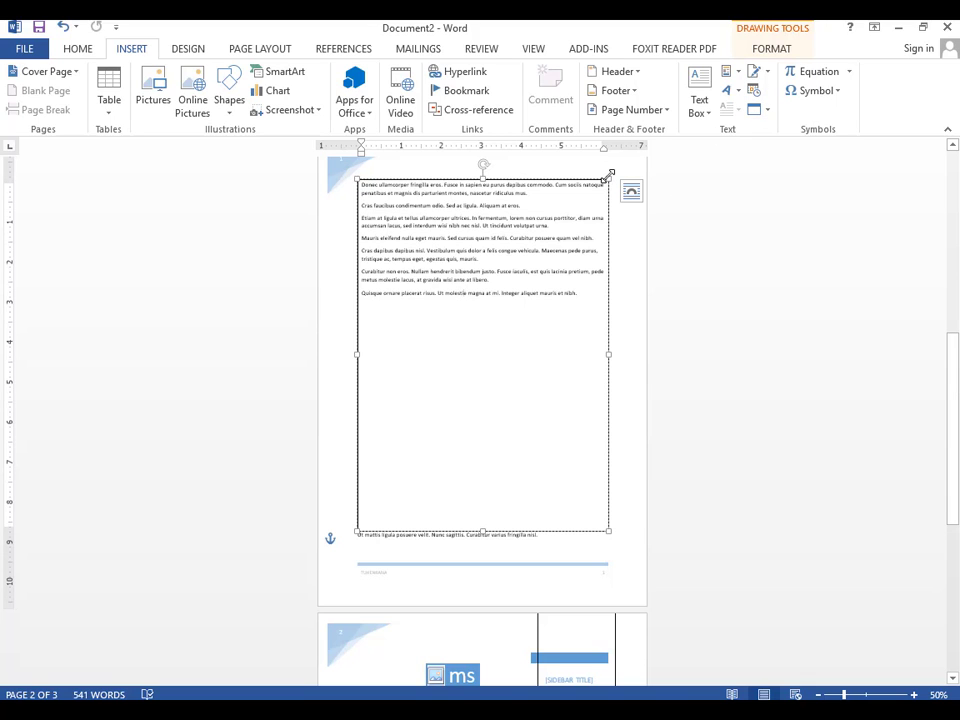
pyautogui.moveTo(607, 174); pyautogui.dragTo(563, 538)
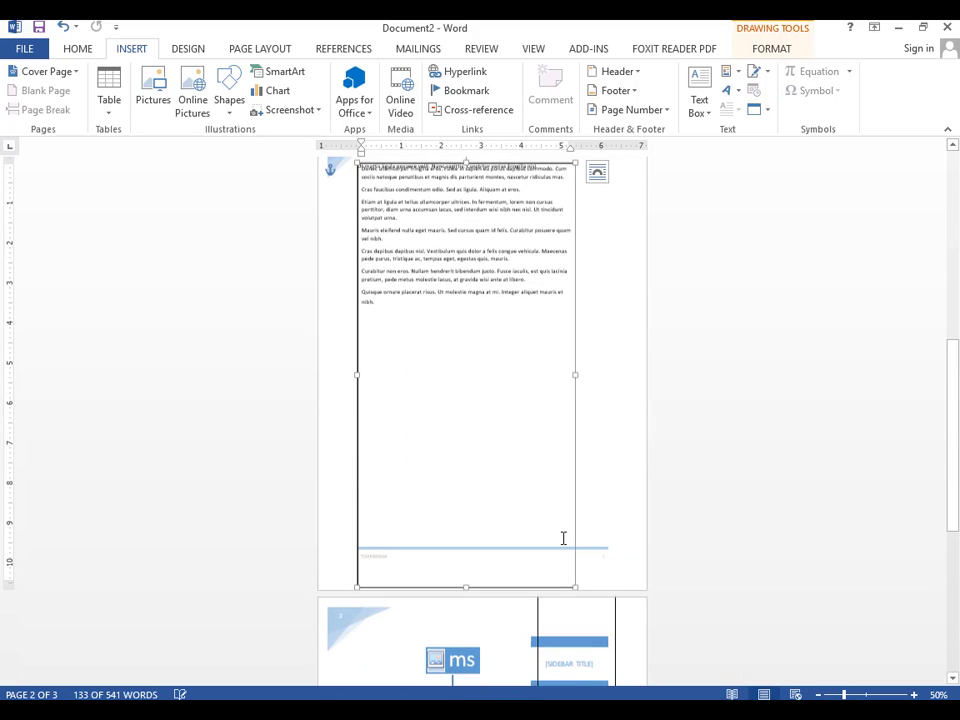
pyautogui.scroll(5, 546, 531)
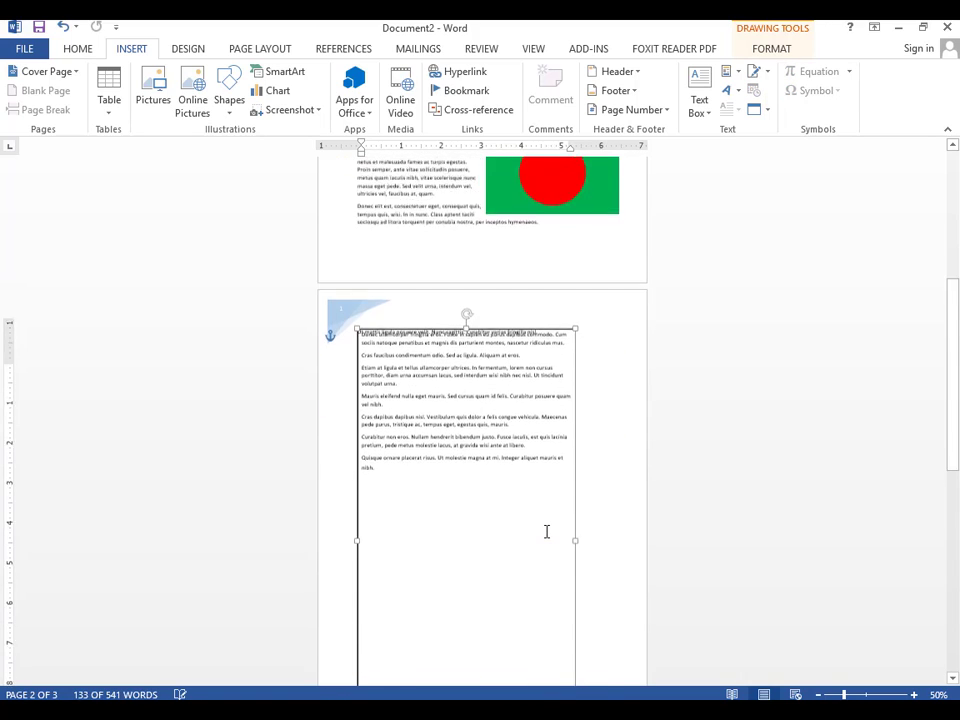
pyautogui.scroll(2, 546, 531)
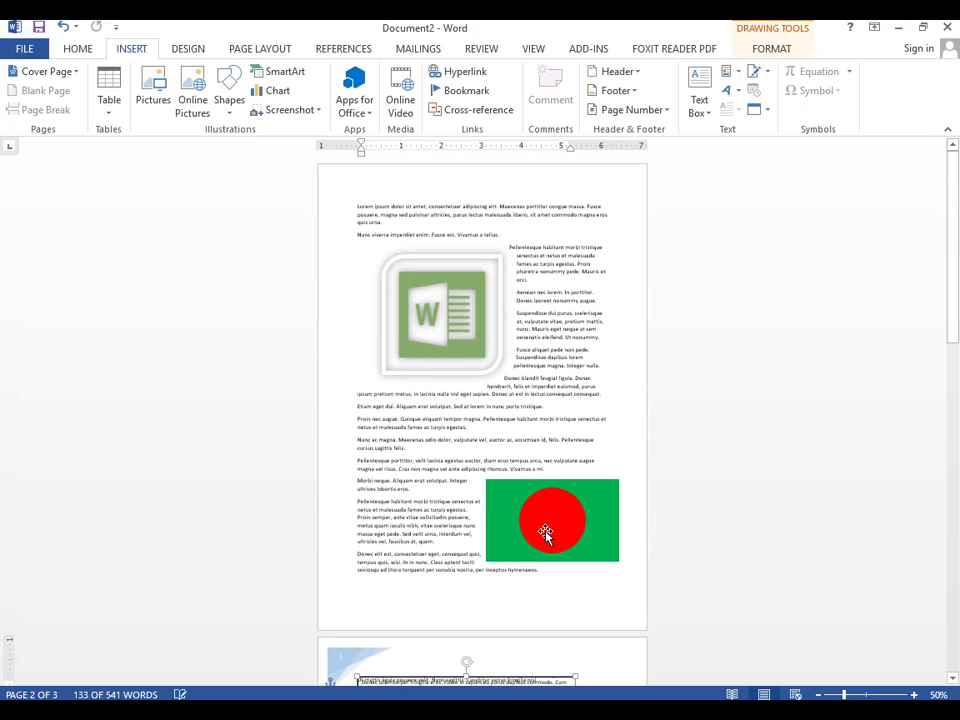